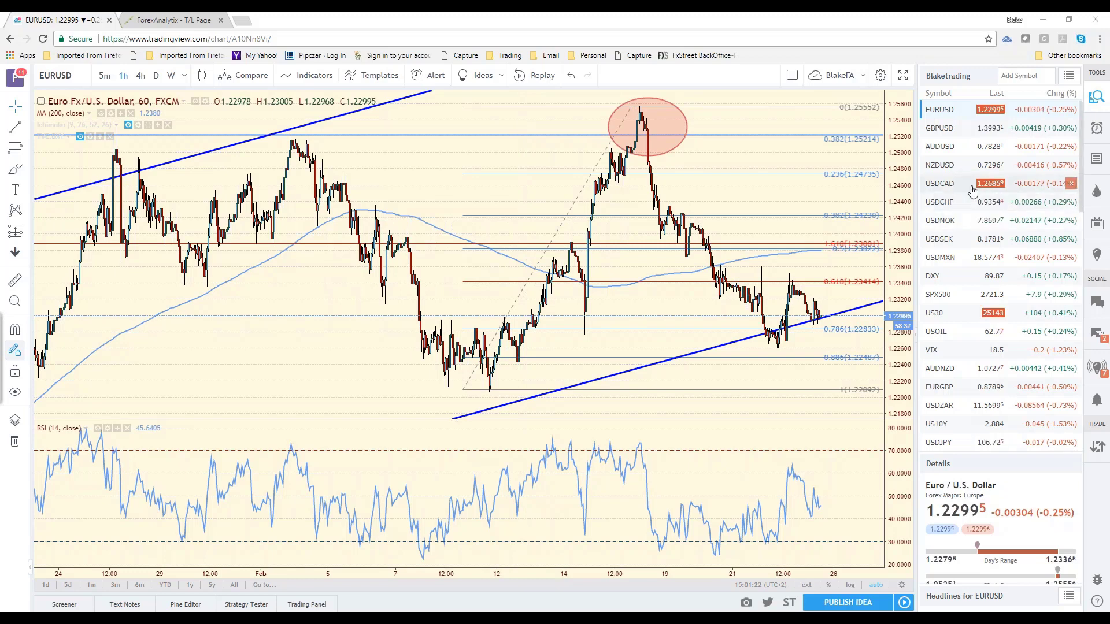
# - Load USDCAD from the watchlist so its 60-minute chart replaces EURUSD
pyautogui.click(942, 184)
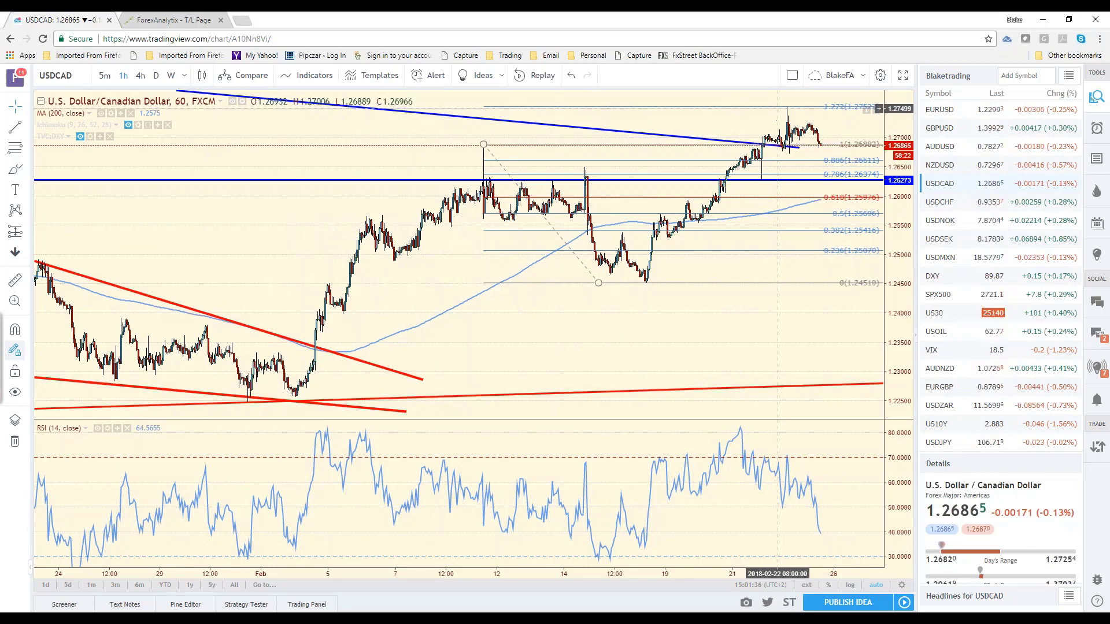
# - Put USDCAD on daily candles and extend the long blue downtrend line further right
pyautogui.click(155, 75)
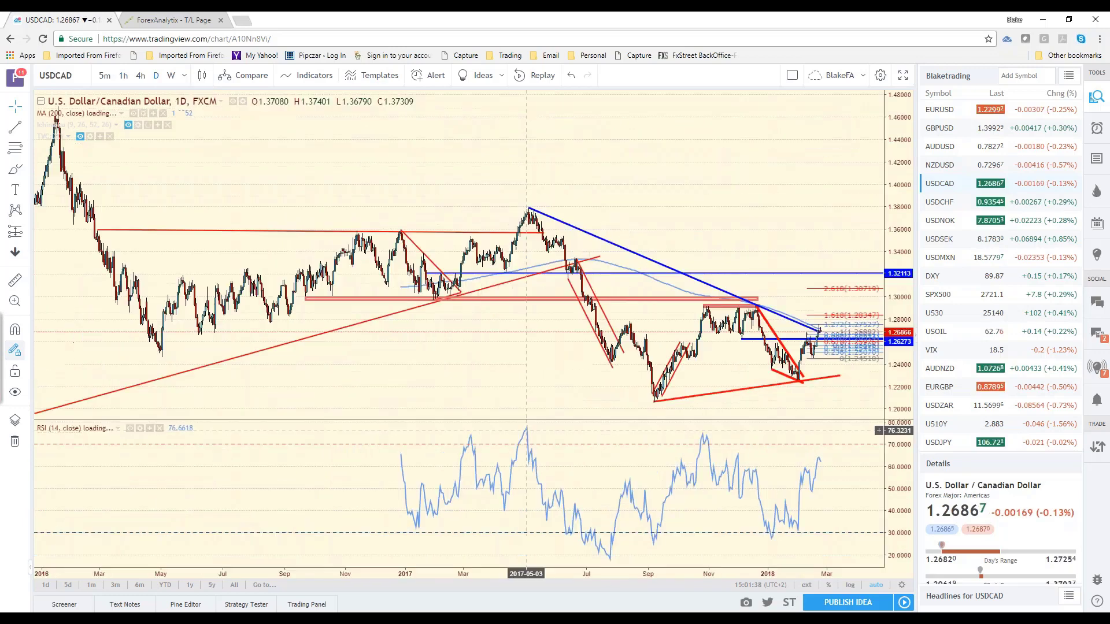
pyautogui.scroll(3, 741, 456)
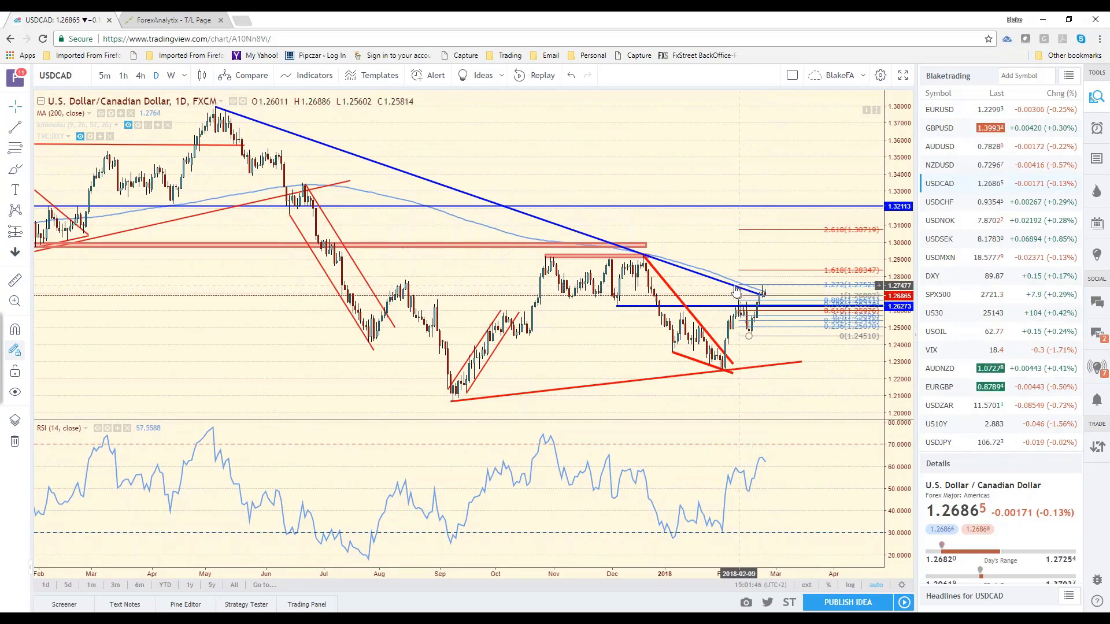
pyautogui.click(753, 293)
pyautogui.moveTo(765, 296); pyautogui.dragTo(799, 307)
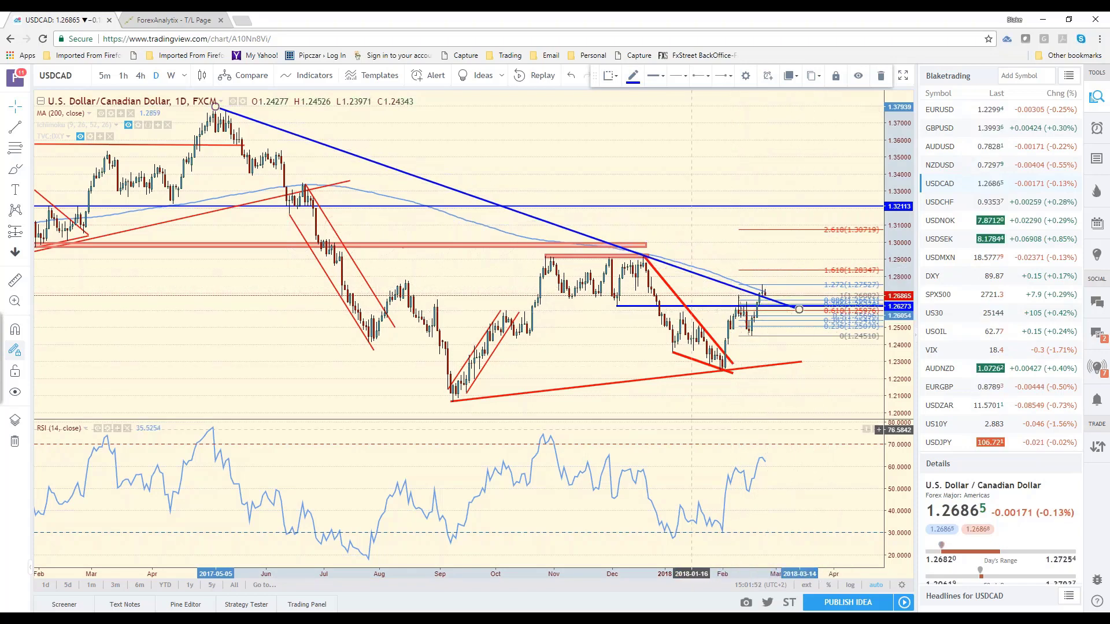
pyautogui.scroll(-2, 747, 385)
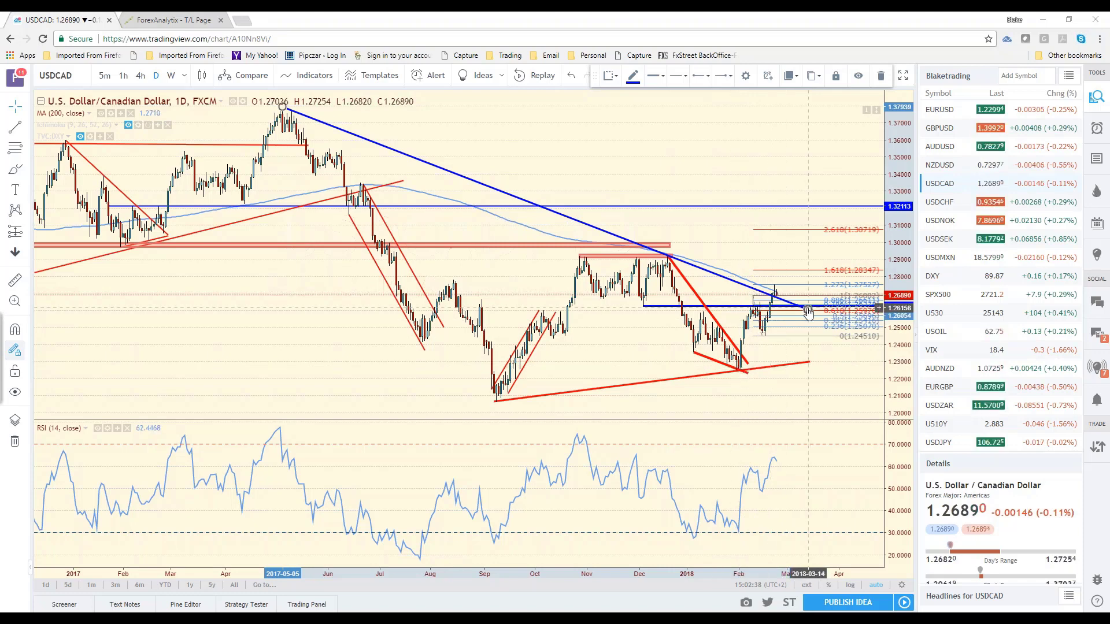
# - Review the zoomed-in EURUSD daily chart, then load the USDSEK daily chart
pyautogui.click(954, 114)
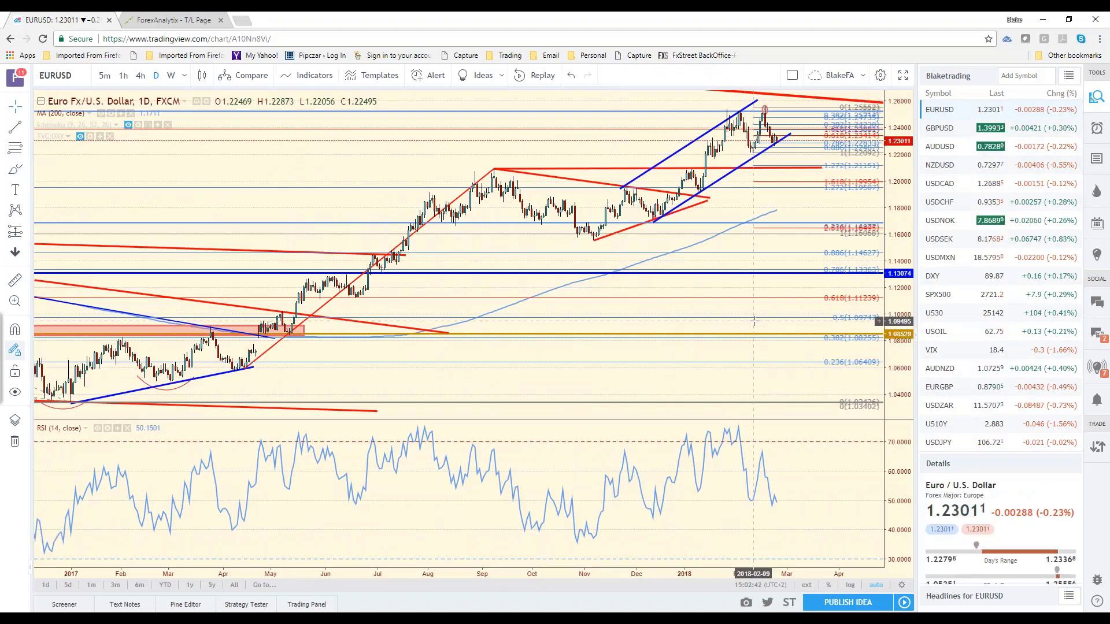
pyautogui.scroll(3, 753, 318)
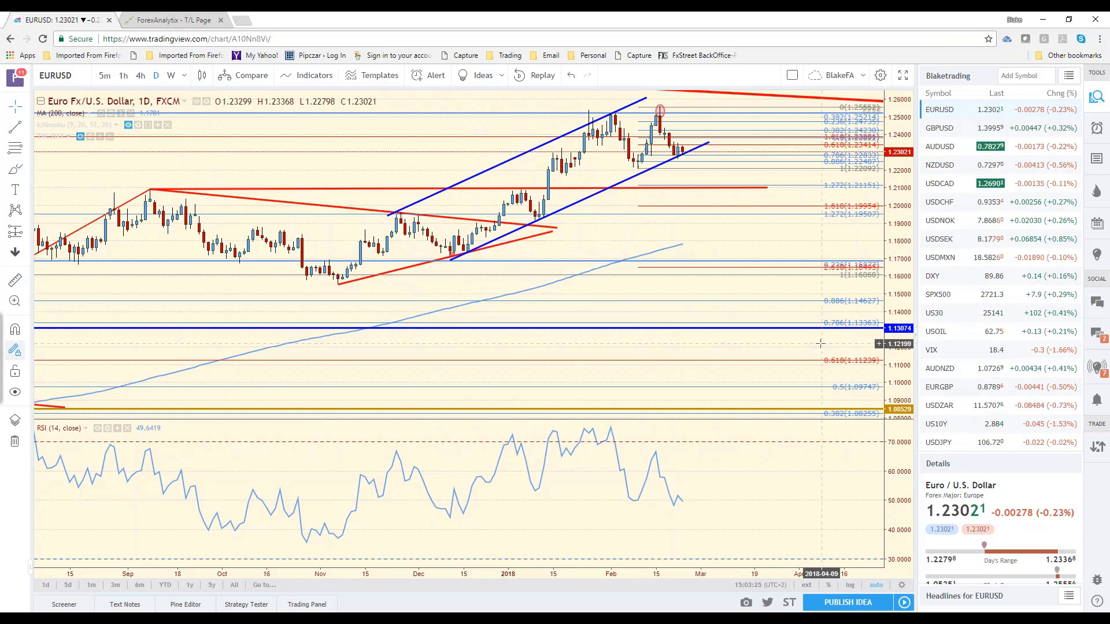
pyautogui.click(957, 247)
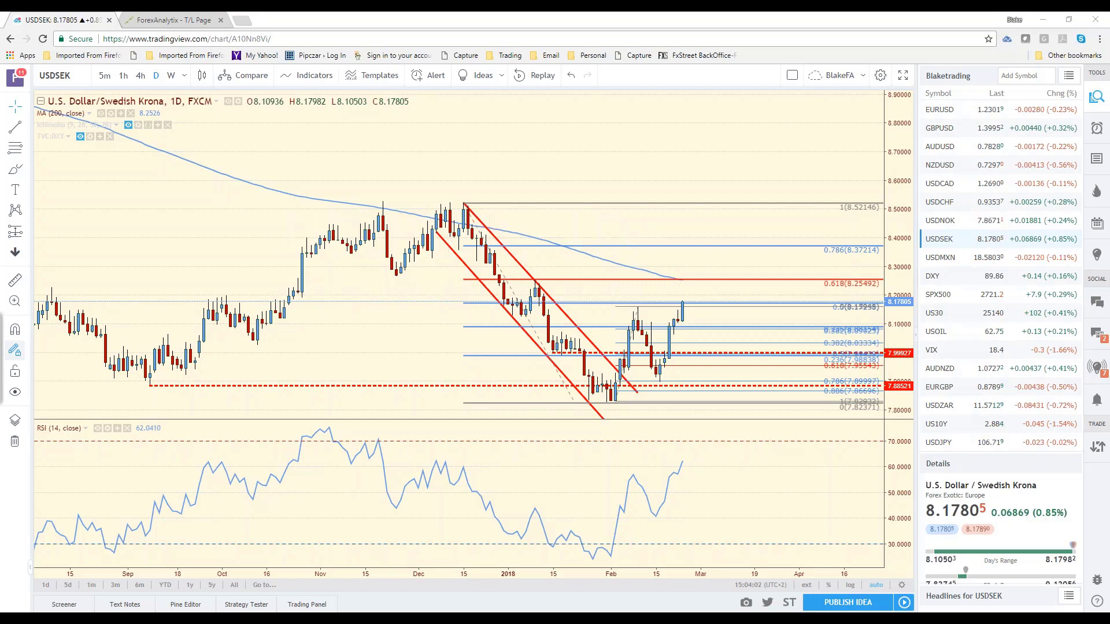
# - Return to EURUSD daily from the watchlist to see its blue rising channel
pyautogui.click(942, 111)
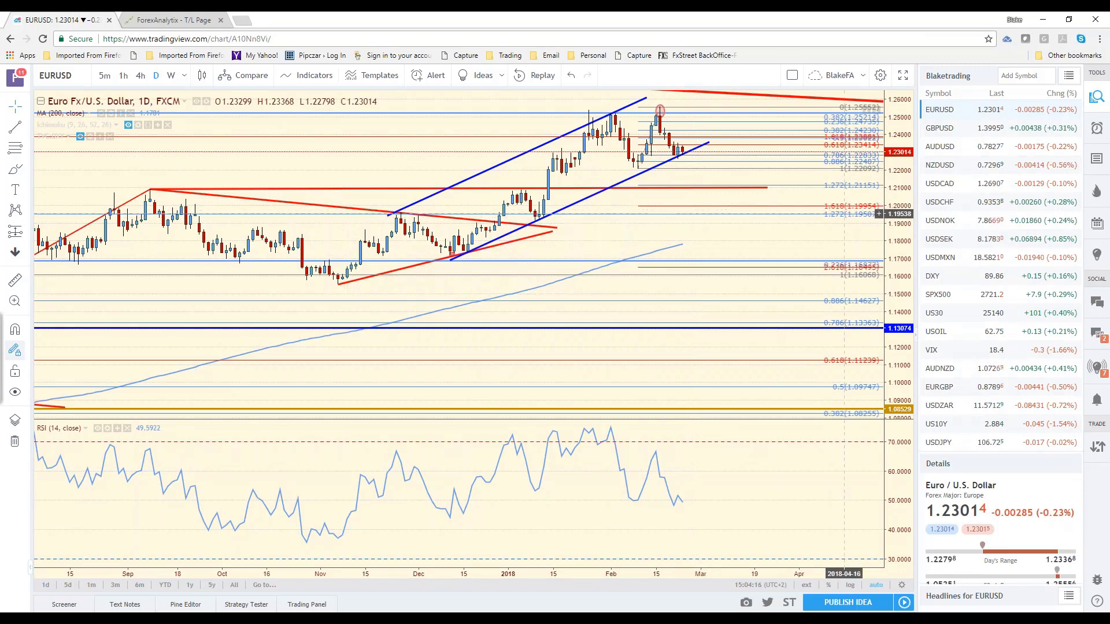
# - Load USDSEK daily from the watchlist to review its red descending channel
pyautogui.click(952, 240)
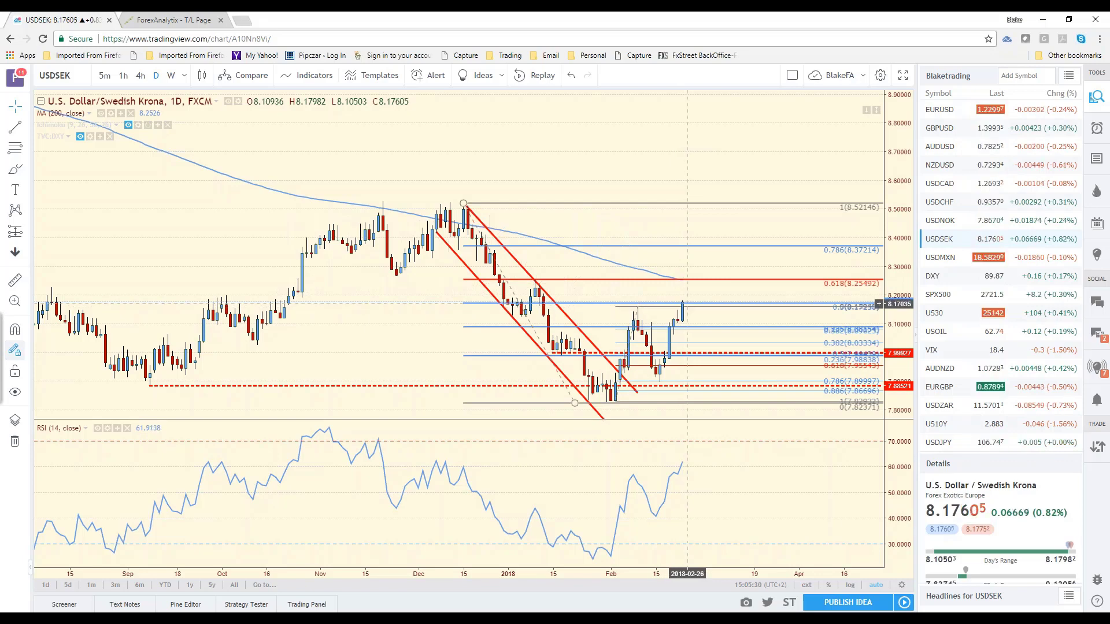
# - Reload the EURUSD daily chart and zoom out then back in
pyautogui.click(942, 110)
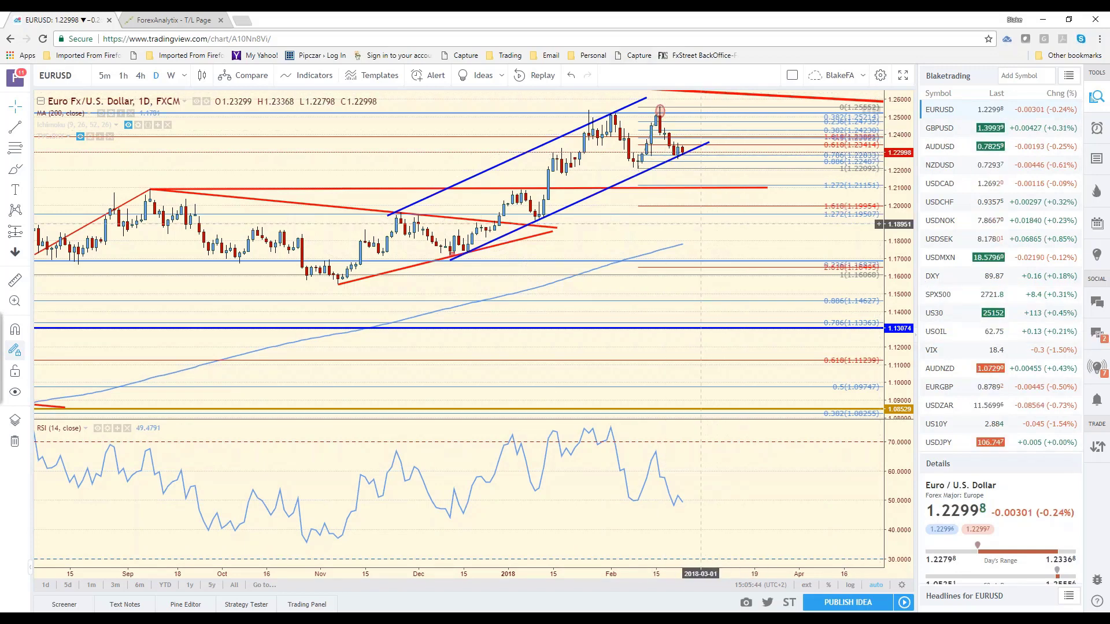
pyautogui.scroll(-3, 665, 262)
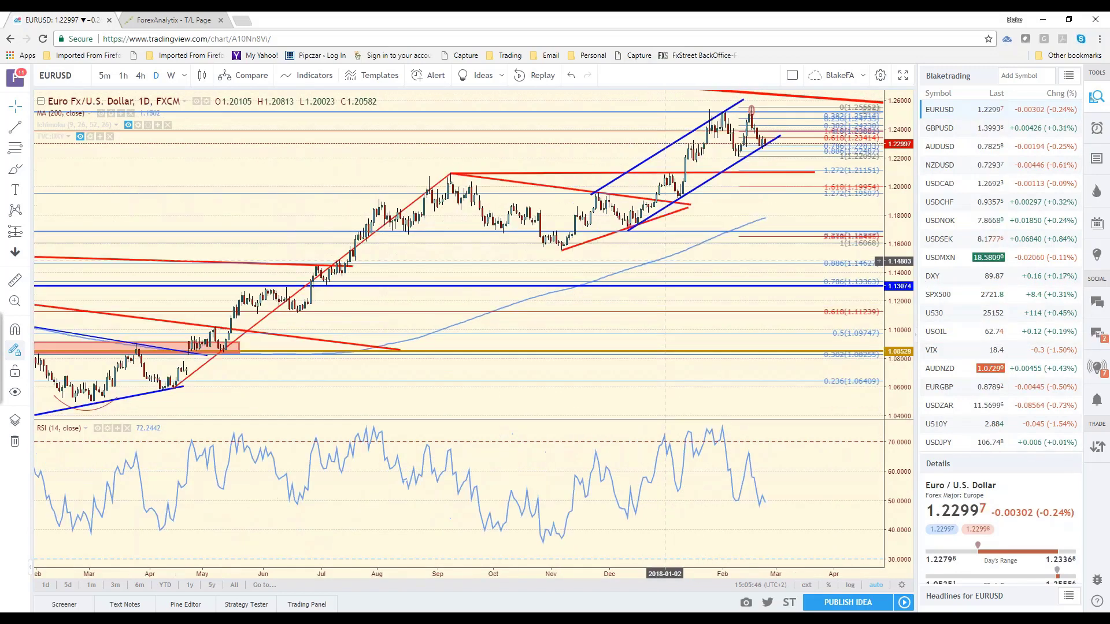
pyautogui.scroll(3, 665, 263)
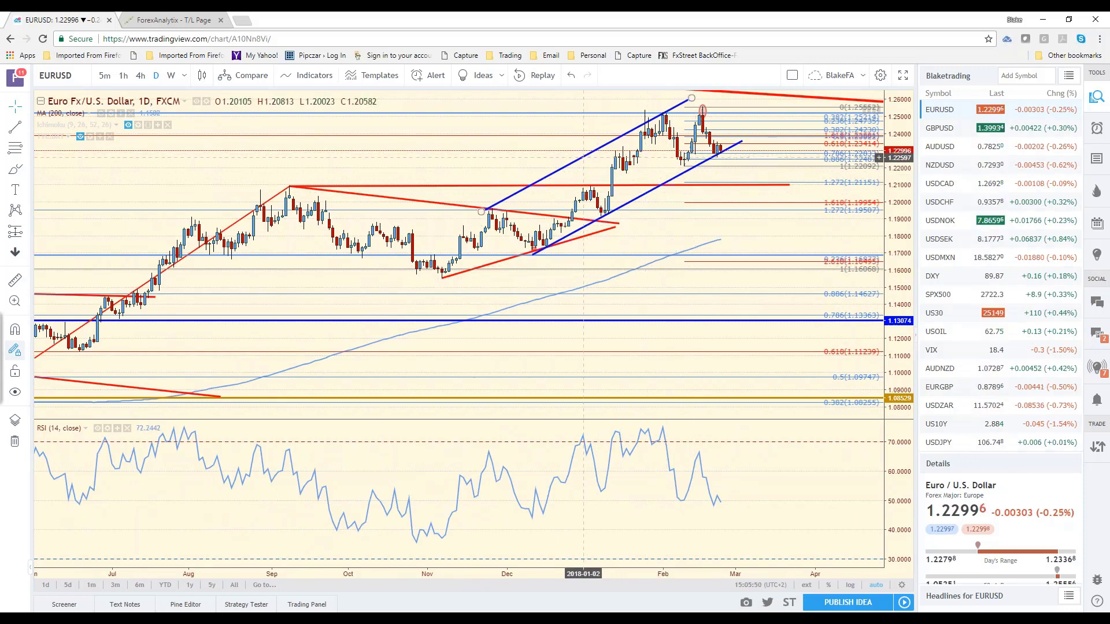
# - Delete the upper blue channel line and re-anchor the uptrend from 2017-12-19 to 2018-03-06
pyautogui.click(584, 156)
pyautogui.press('Delete')
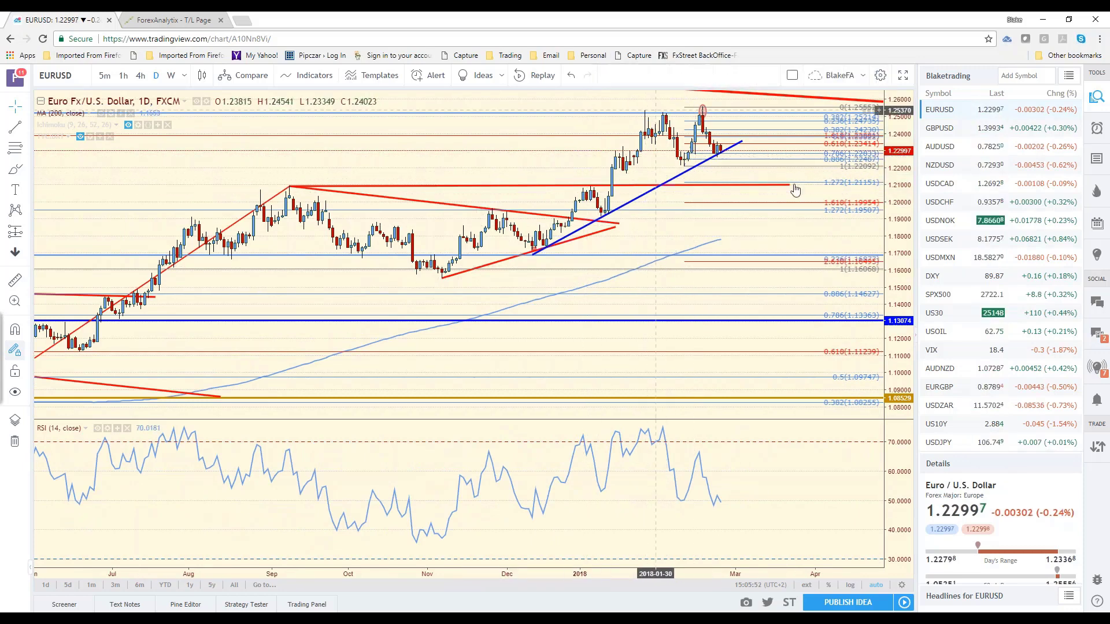
pyautogui.click(742, 142)
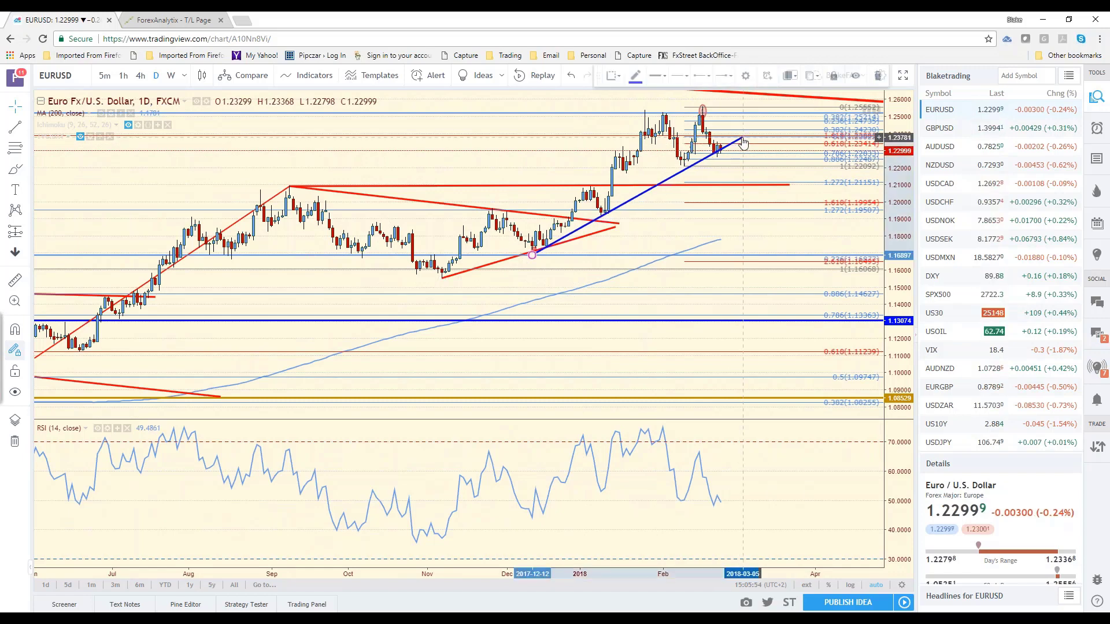
pyautogui.moveTo(743, 143); pyautogui.dragTo(742, 133)
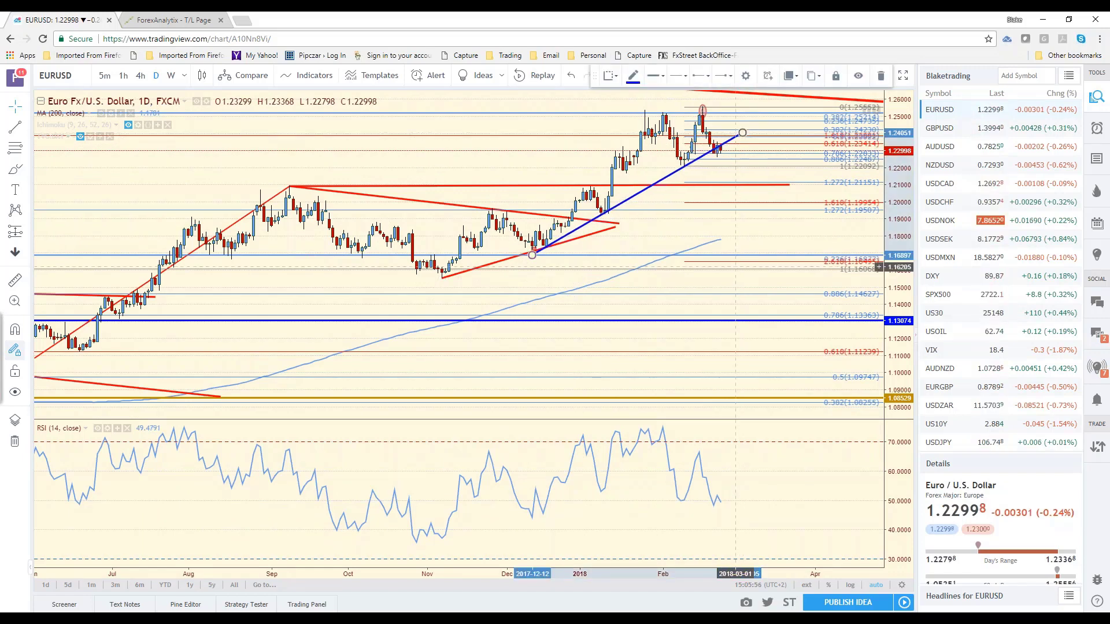
pyautogui.moveTo(532, 255)
pyautogui.mouseDown()
pyautogui.moveTo(550, 256)
pyautogui.moveTo(536, 253)
pyautogui.mouseUp()
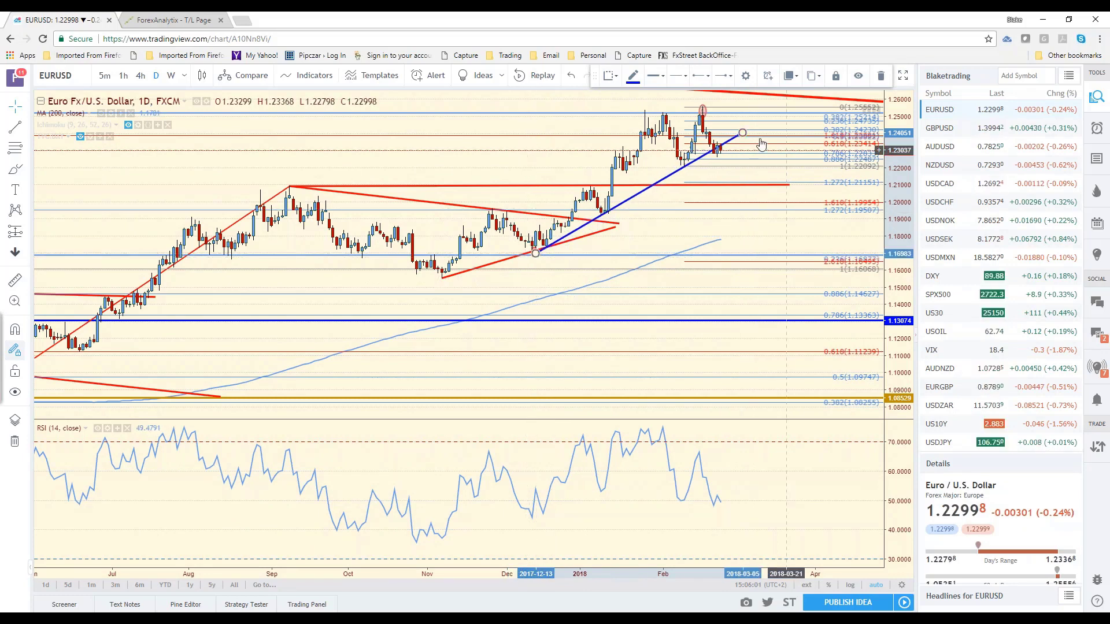
pyautogui.moveTo(742, 132); pyautogui.dragTo(749, 128)
# - Switch EURUSD to 4-hour candles and delete the Fibonacci retracement
pyautogui.click(140, 76)
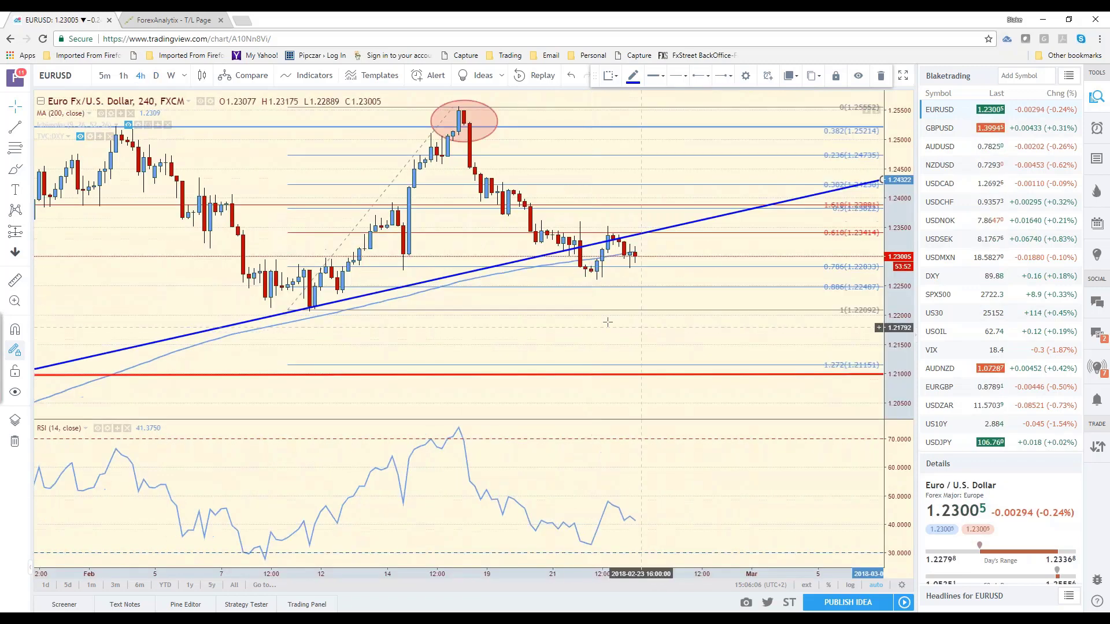
pyautogui.scroll(-3, 597, 331)
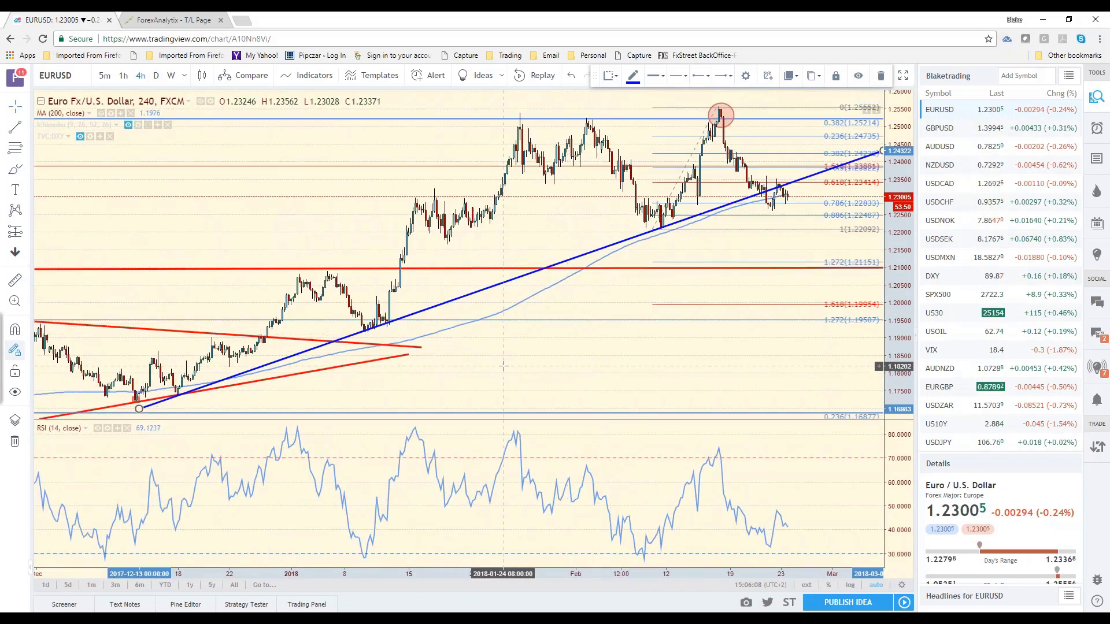
pyautogui.moveTo(488, 363); pyautogui.dragTo(586, 363)
pyautogui.click(845, 215)
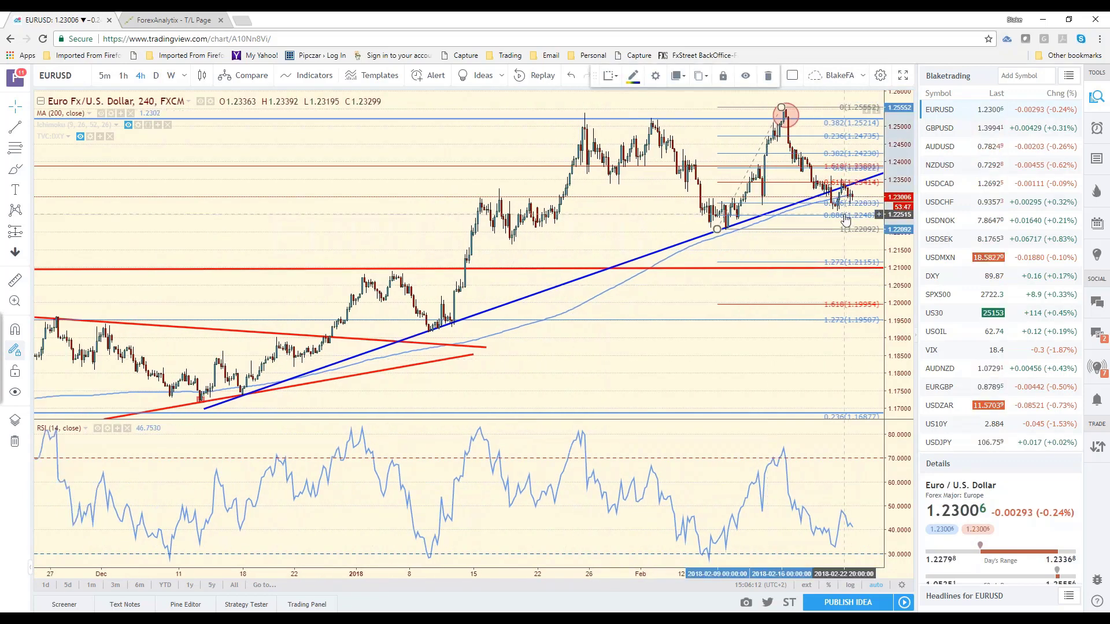
pyautogui.press('Delete')
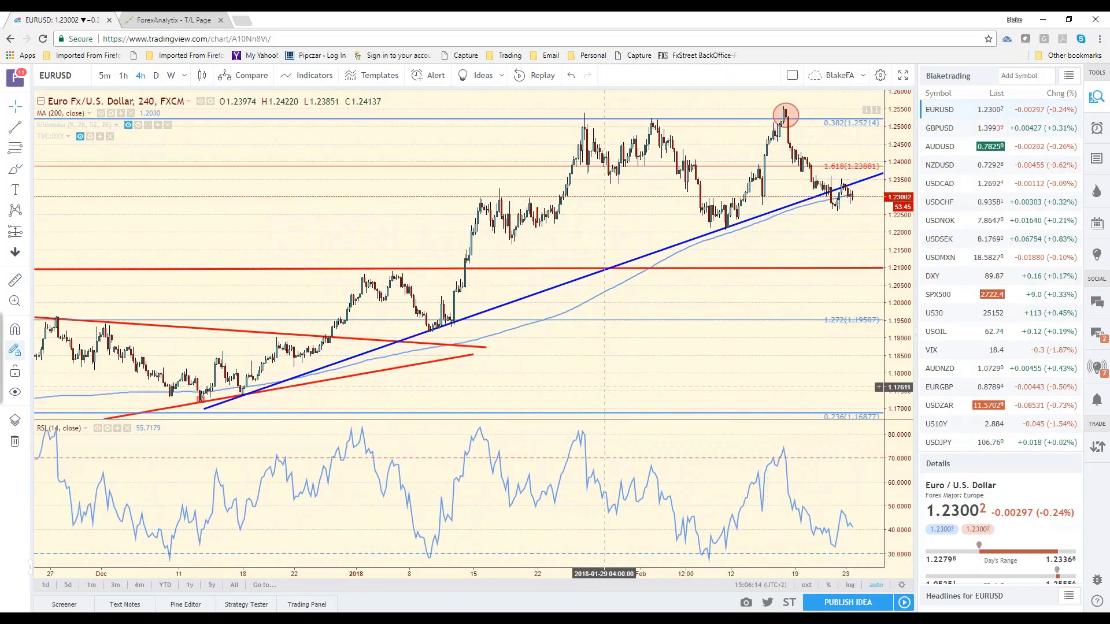
# - Re-anchor the blue trendline's left end on a later low, then return to daily candles
pyautogui.moveTo(605, 387); pyautogui.dragTo(659, 389)
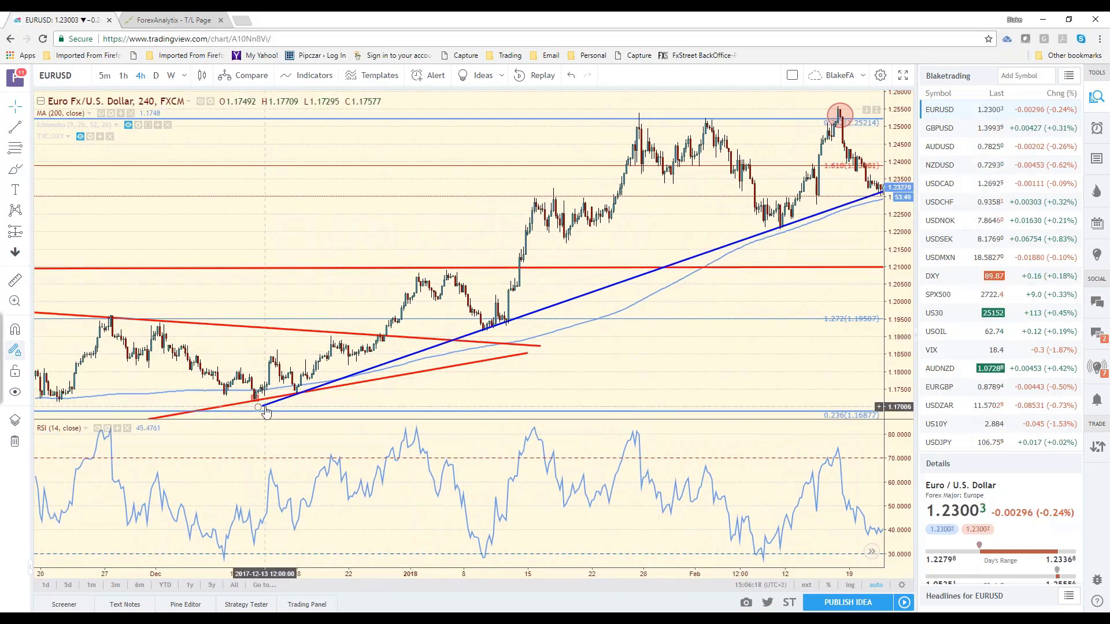
pyautogui.moveTo(263, 408); pyautogui.dragTo(298, 394)
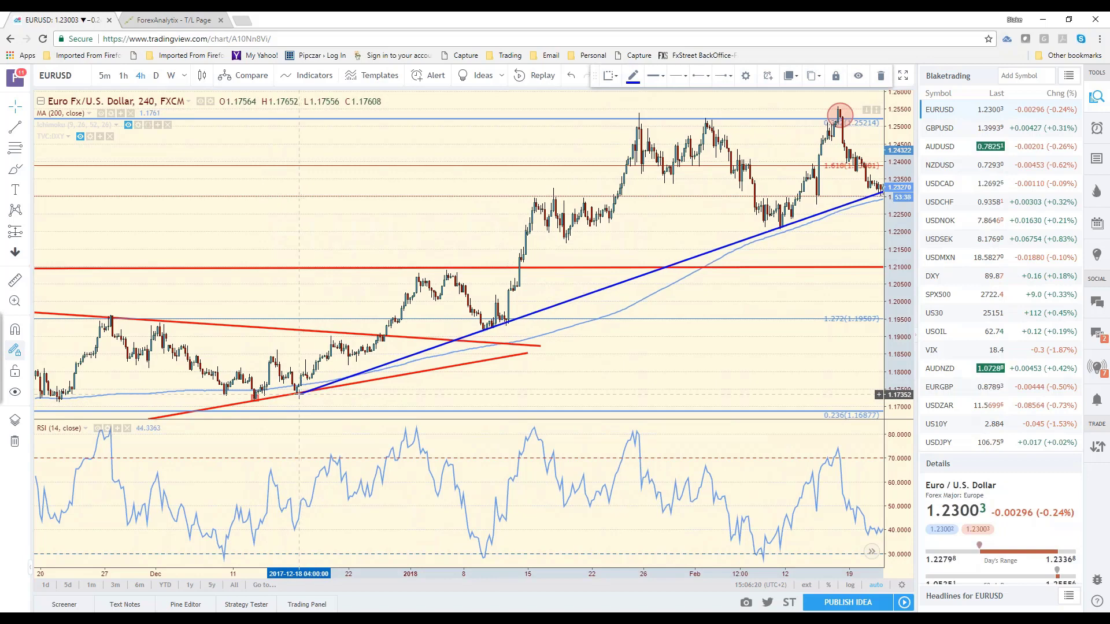
pyautogui.moveTo(856, 235); pyautogui.dragTo(853, 234)
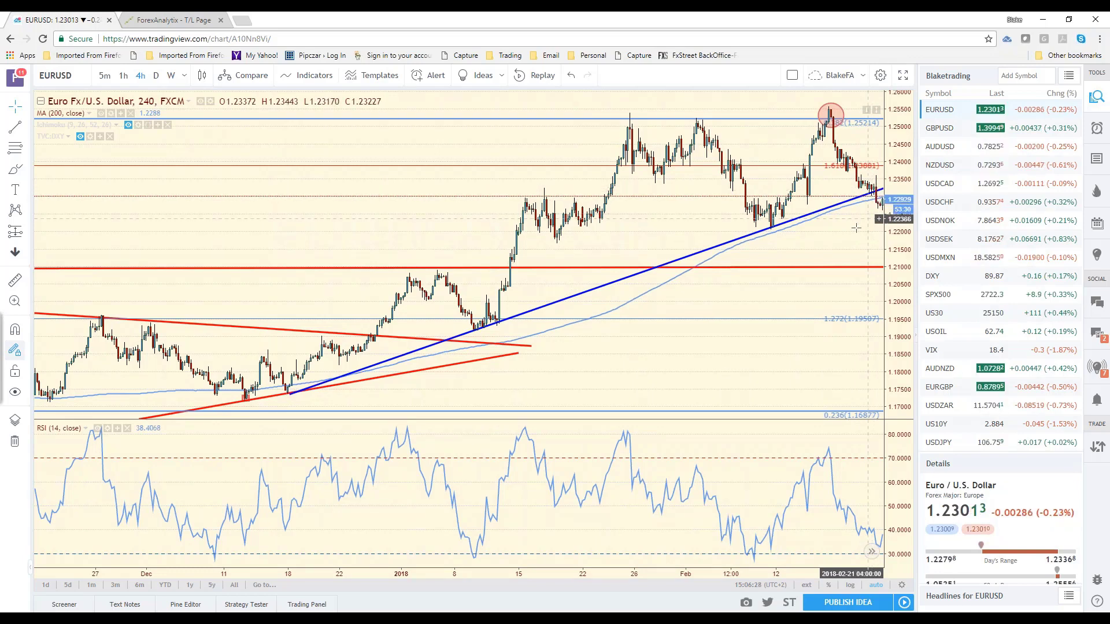
pyautogui.moveTo(844, 229); pyautogui.dragTo(814, 228)
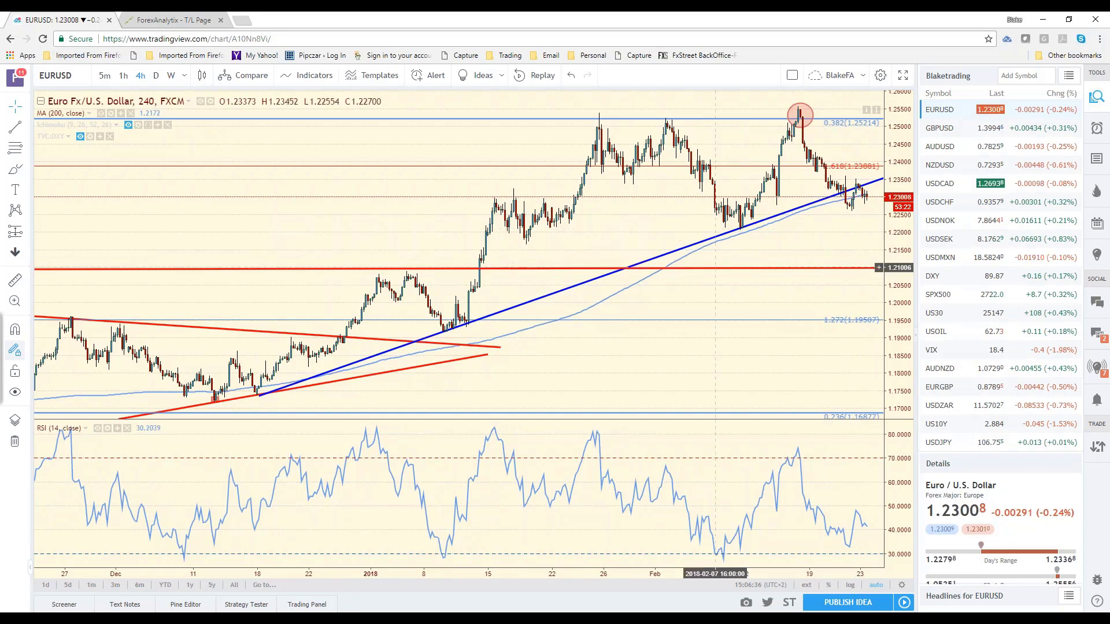
pyautogui.click(158, 76)
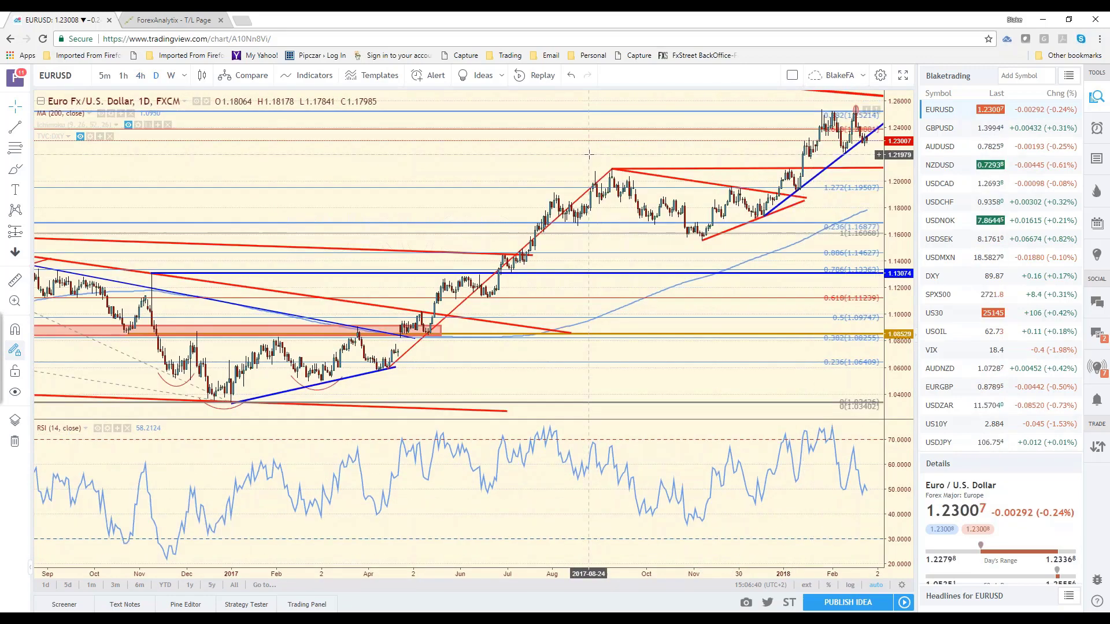
pyautogui.hscroll(3, 588, 154)
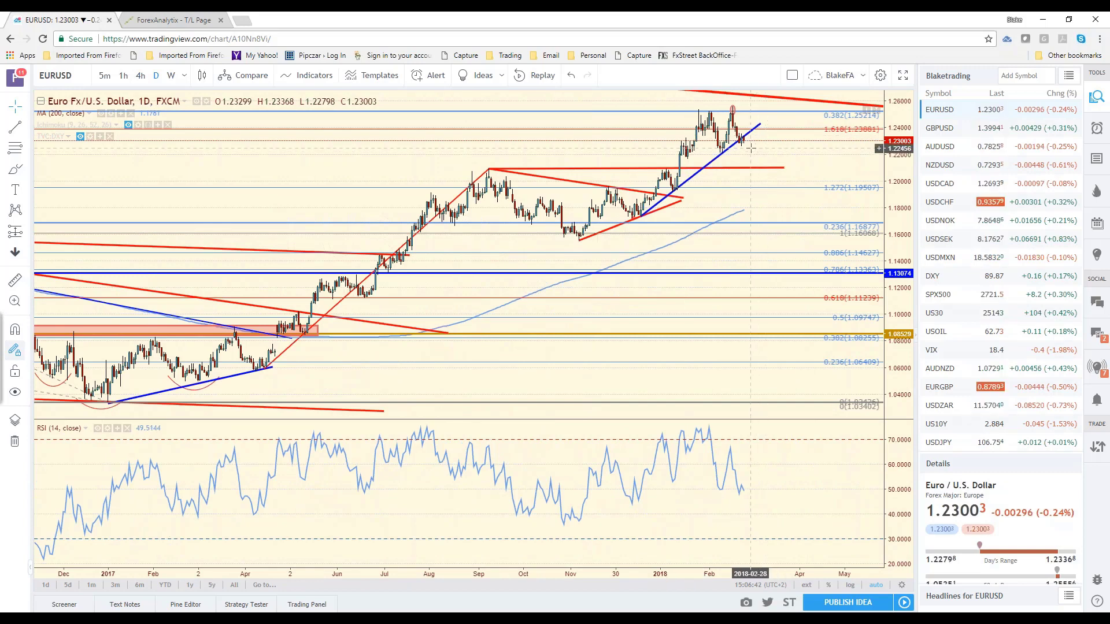
# - Extend the blue trend line's upper endpoint further up and to the right
pyautogui.click(761, 126)
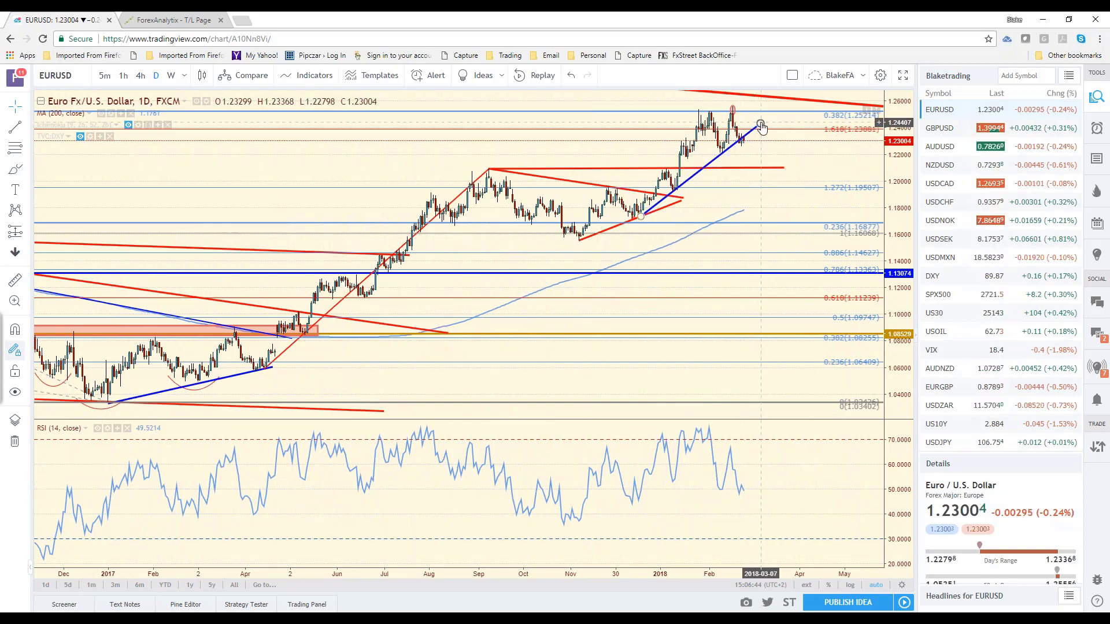
pyautogui.moveTo(760, 125); pyautogui.dragTo(767, 127)
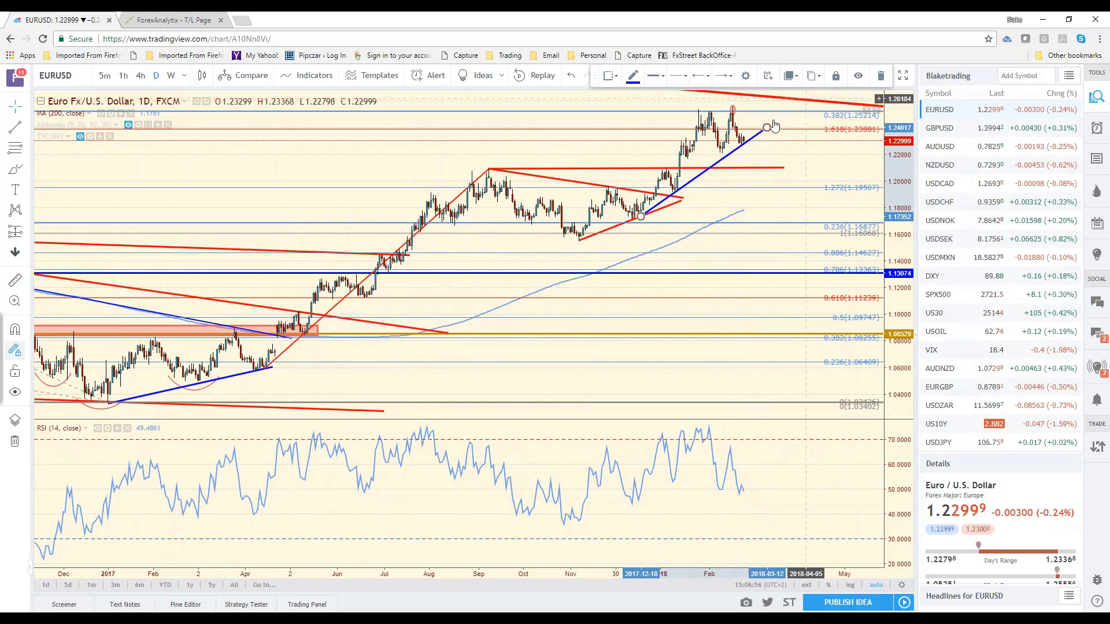
pyautogui.moveTo(767, 127); pyautogui.dragTo(815, 96)
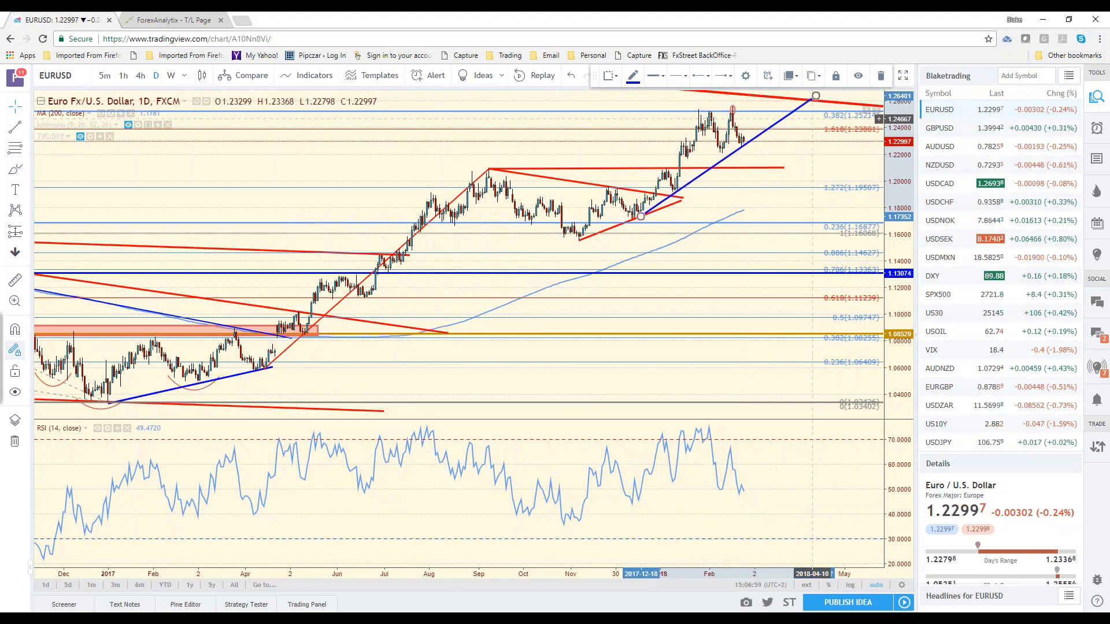
# - Clone the trend line above it into a rising channel, then switch to 4-hour candles
pyautogui.rightClick(778, 122)
pyautogui.click(801, 253)
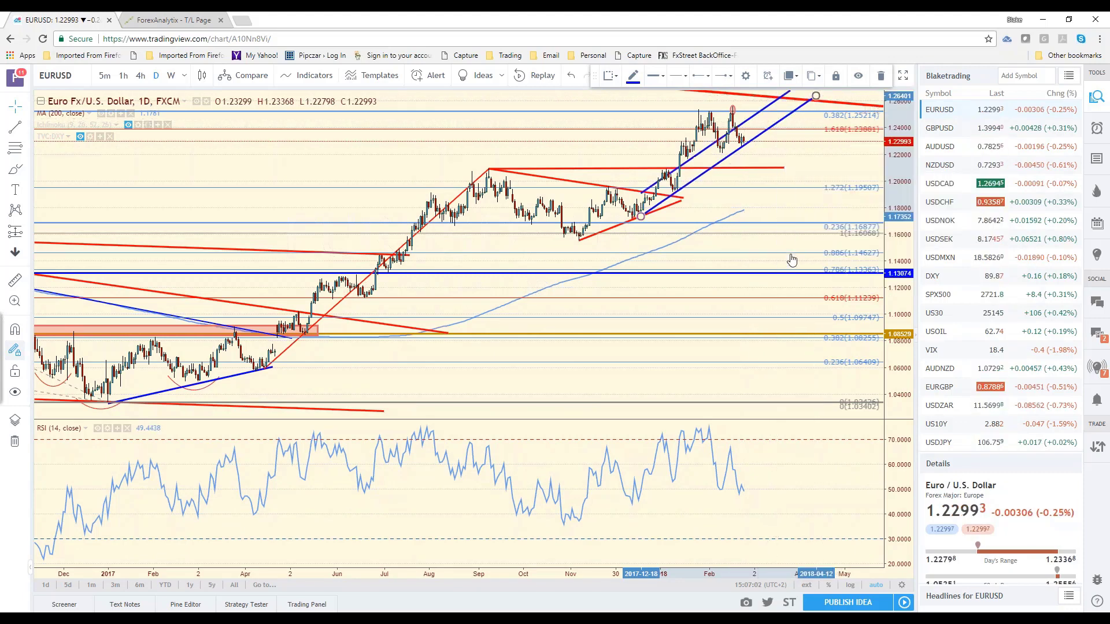
pyautogui.moveTo(722, 157)
pyautogui.mouseDown()
pyautogui.moveTo(647, 146)
pyautogui.moveTo(619, 162)
pyautogui.moveTo(664, 138)
pyautogui.mouseUp()
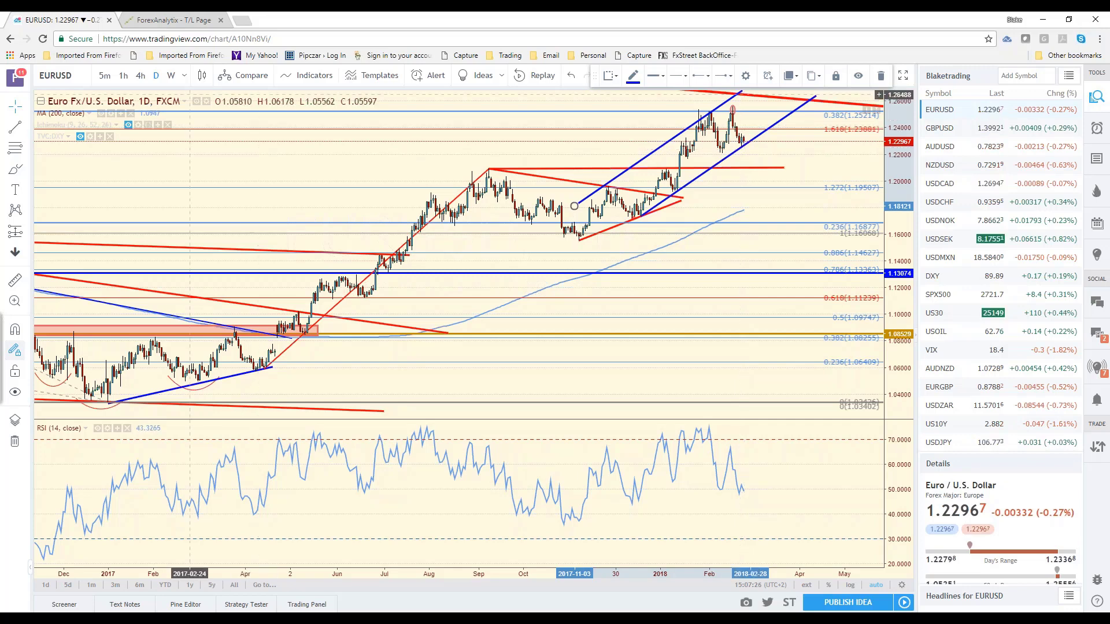
pyautogui.click(140, 75)
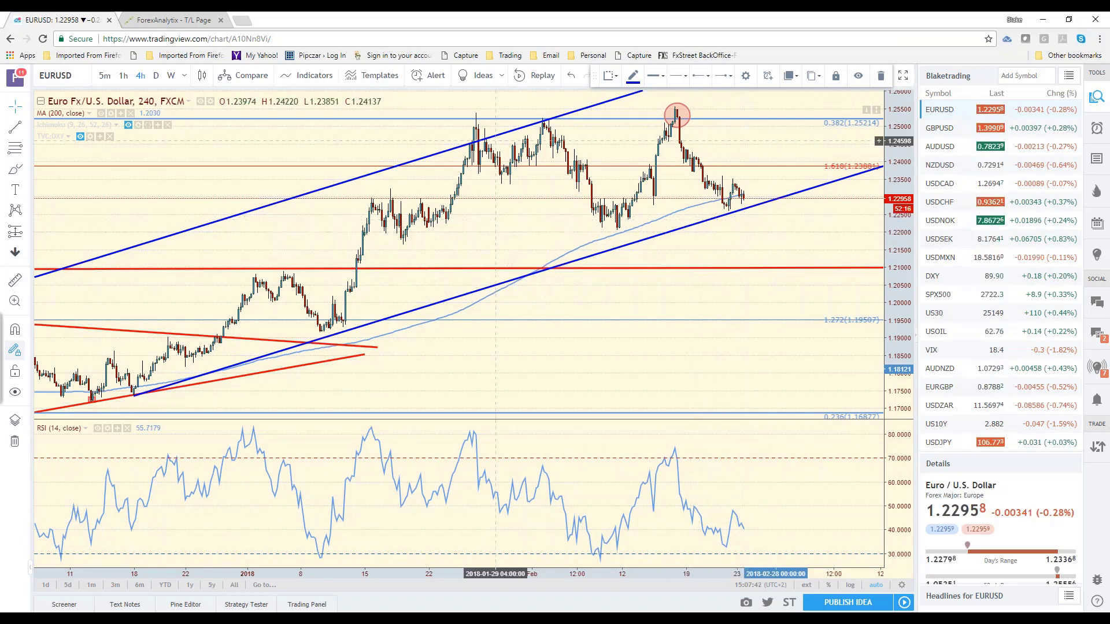
# - Draw a Fibonacci retracement from the February low to 1.25582, applying the extended-levels preset
pyautogui.click(462, 176)
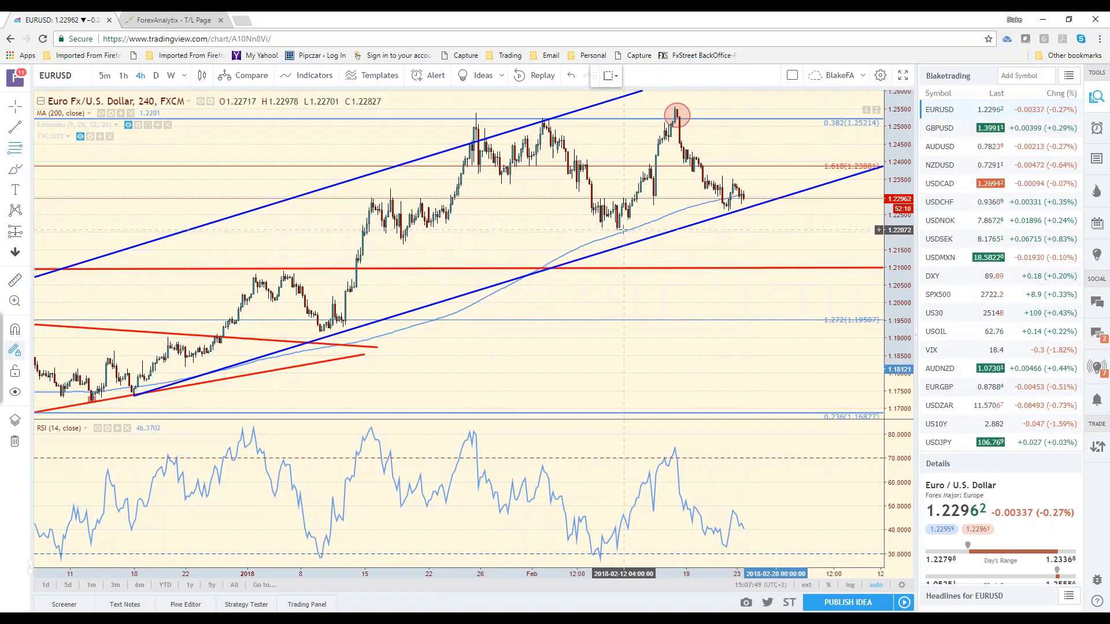
pyautogui.click(616, 231)
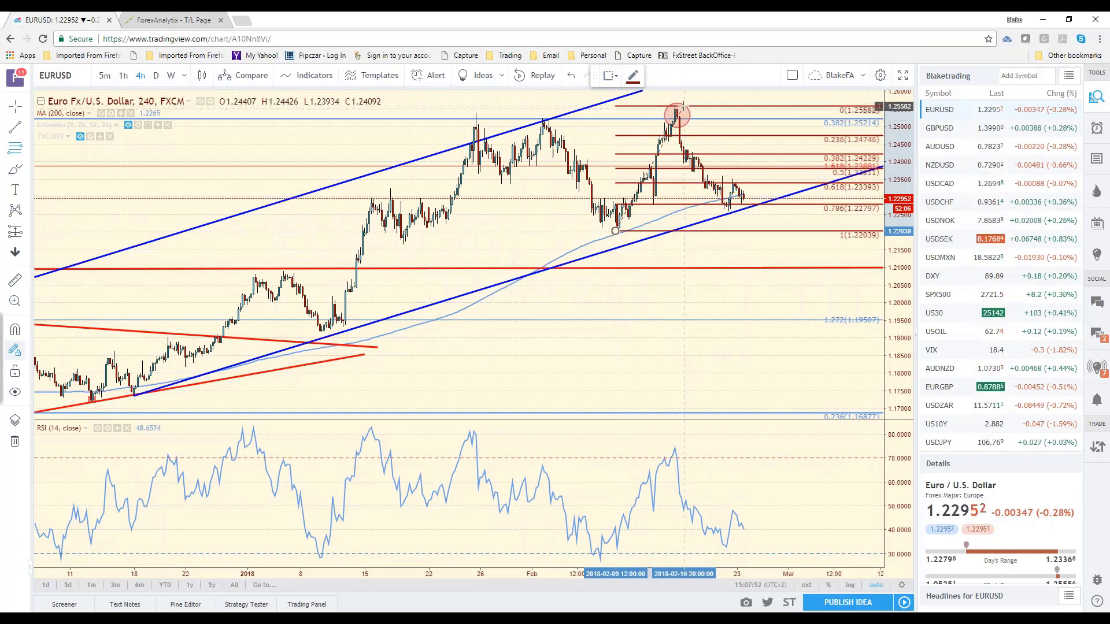
pyautogui.click(677, 112)
pyautogui.click(610, 75)
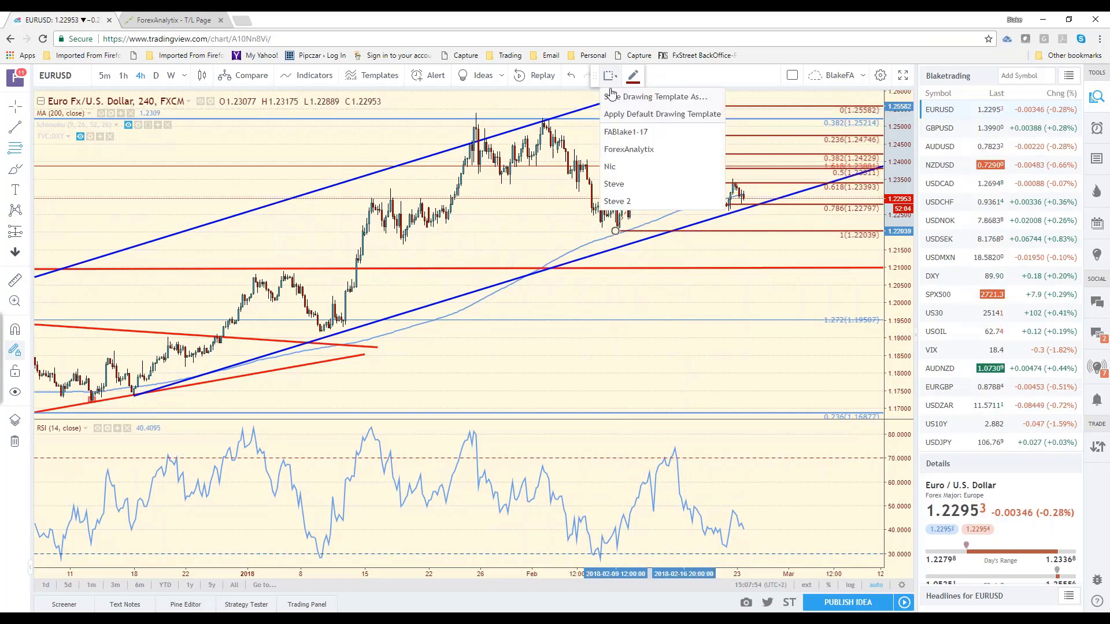
pyautogui.click(623, 132)
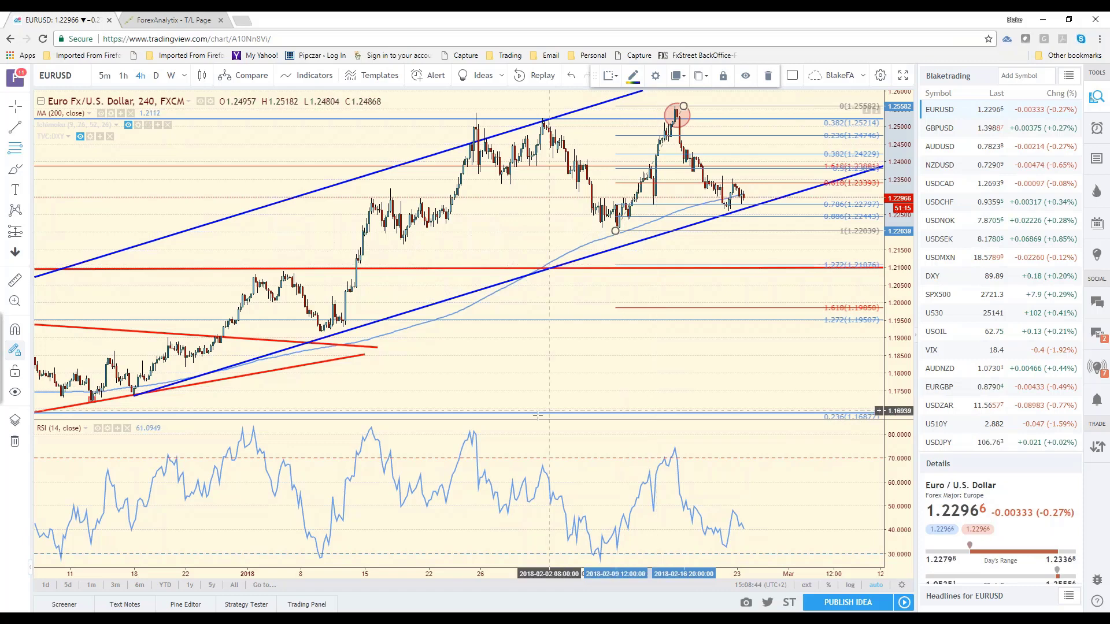
pyautogui.scroll(-2, 535, 413)
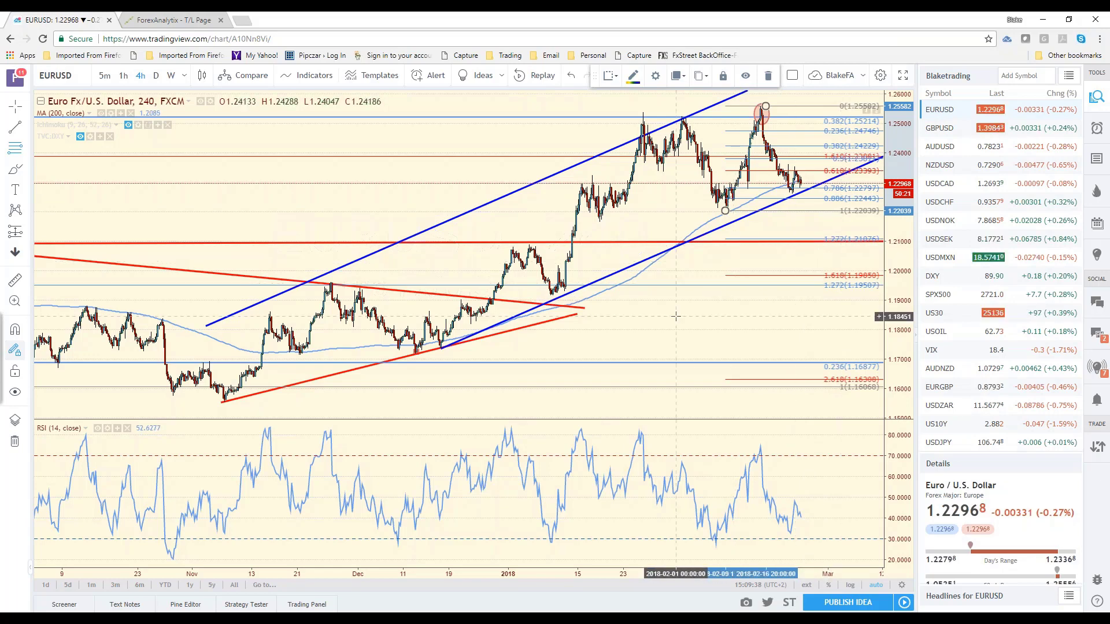
pyautogui.scroll(1, 644, 249)
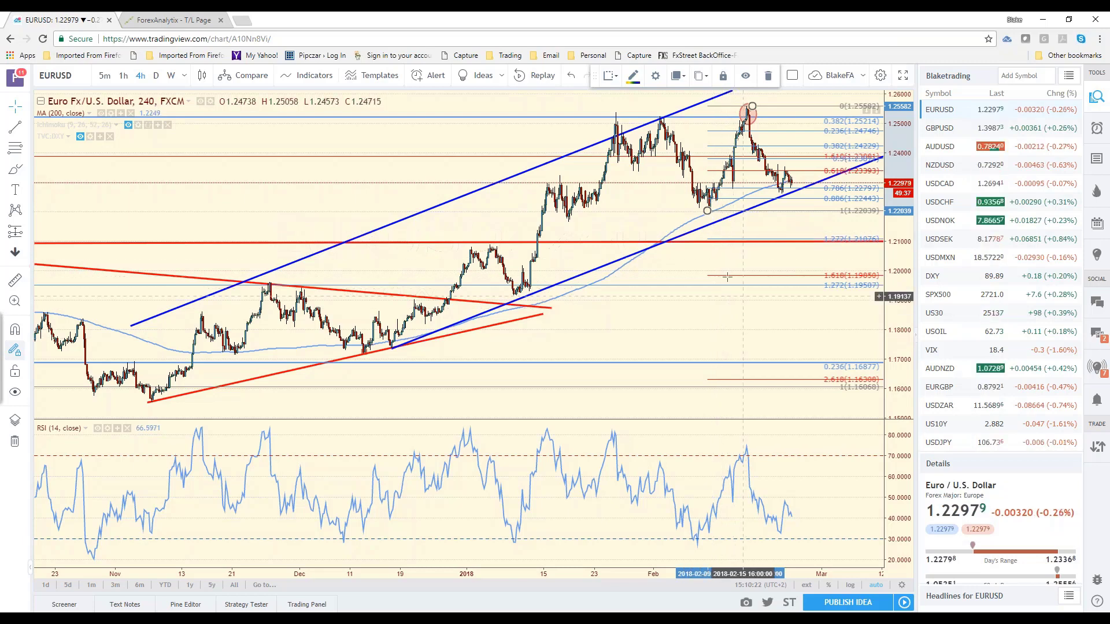
pyautogui.scroll(3, 702, 330)
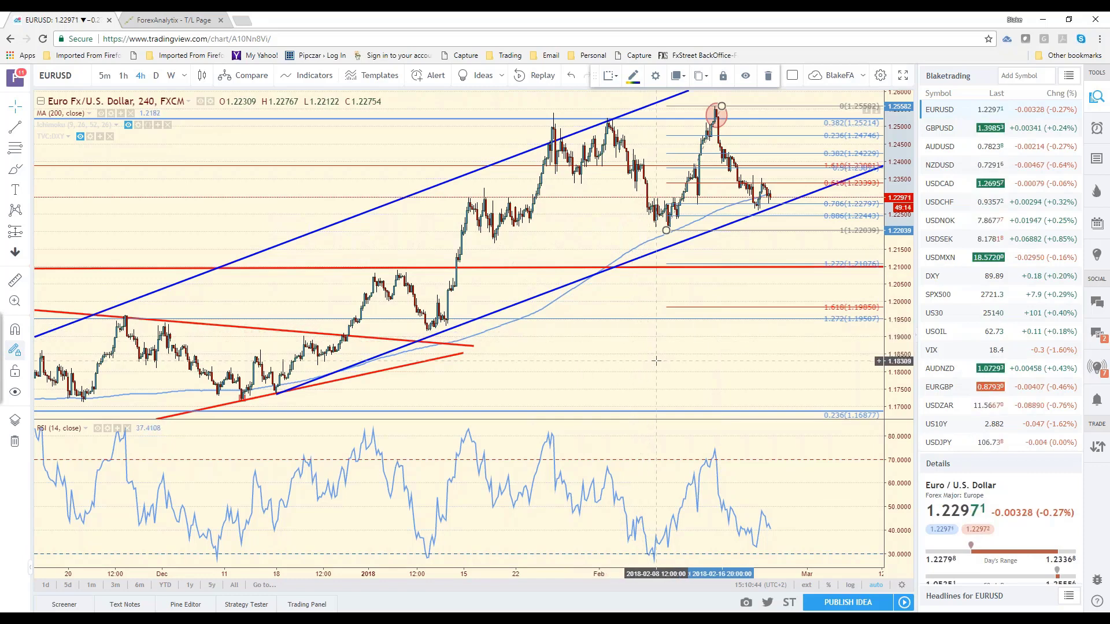
pyautogui.scroll(1, 656, 360)
pyautogui.scroll(1, 656, 360)
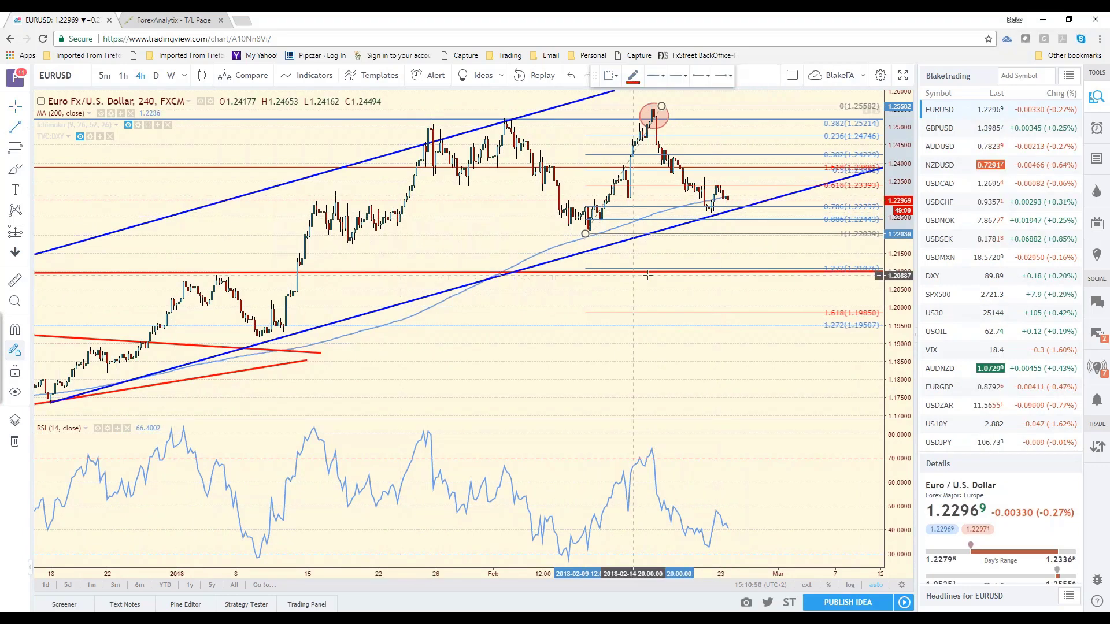
# - Draw a short red line under the recent EURUSD lows and pan back to January
pyautogui.click(690, 215)
pyautogui.click(744, 214)
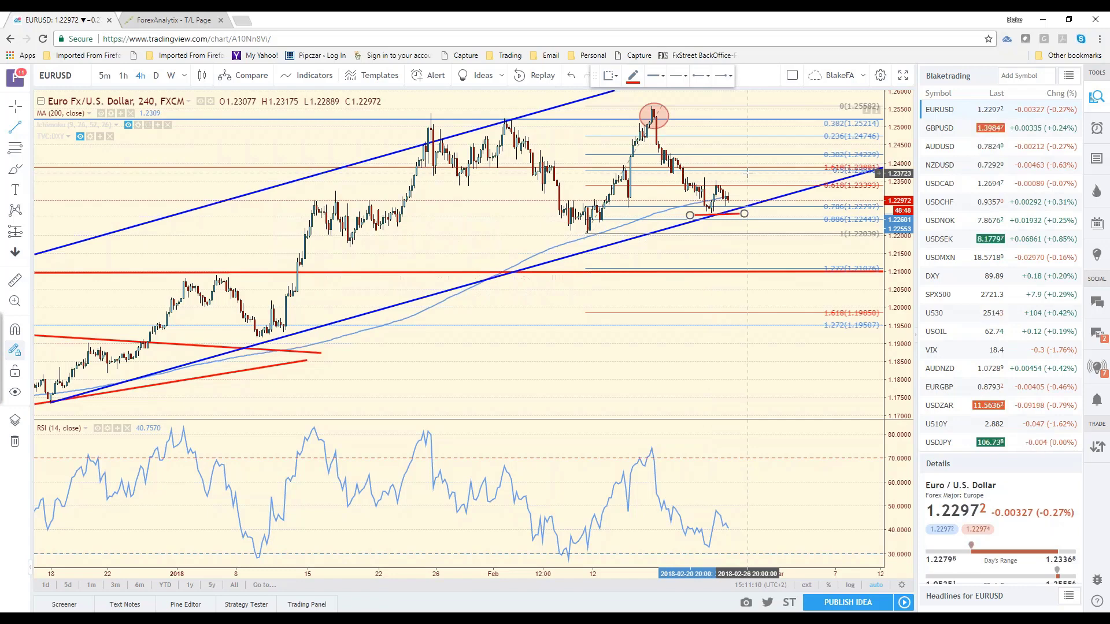
pyautogui.scroll(3, 748, 176)
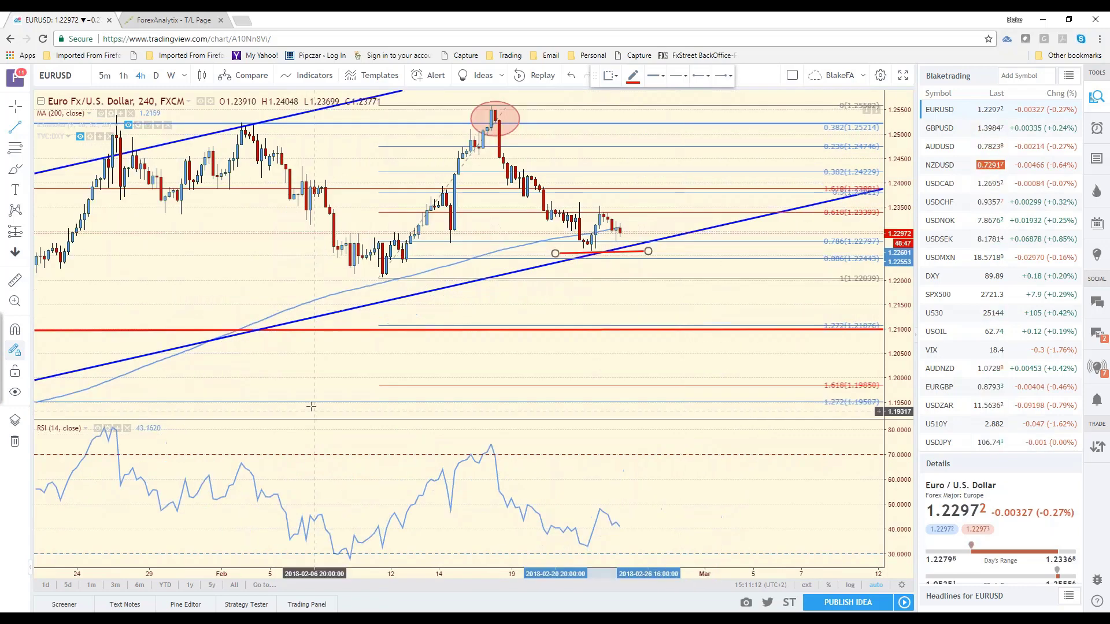
pyautogui.moveTo(297, 365); pyautogui.dragTo(582, 356)
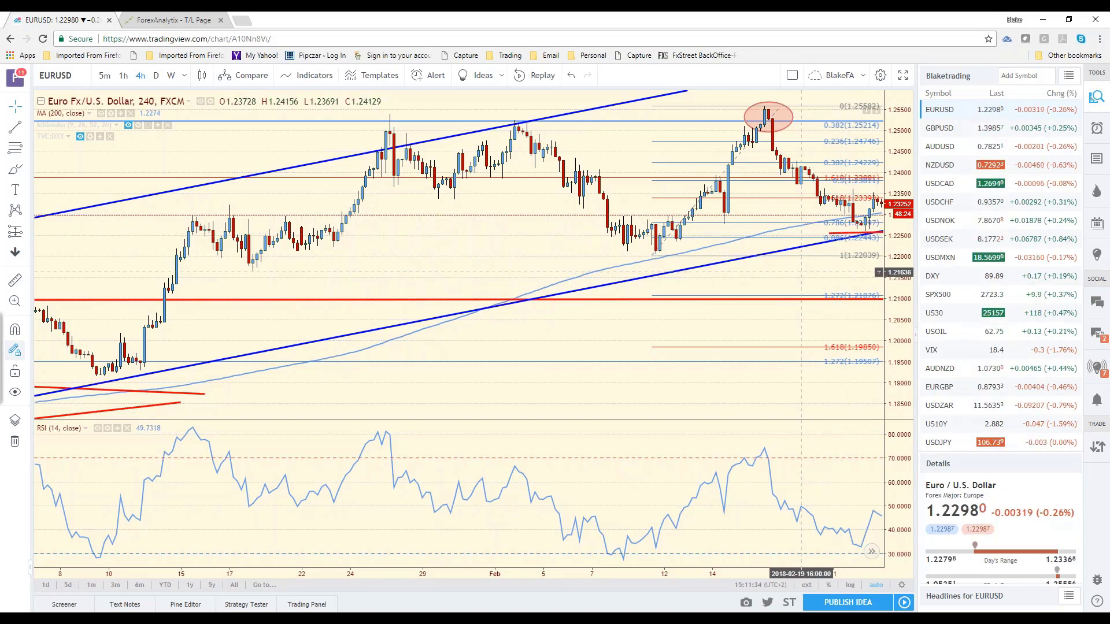
pyautogui.moveTo(801, 271); pyautogui.dragTo(766, 280)
# - Check the Fibonacci and red line drawings, then load the US Dollar Currency Index (DXY)
pyautogui.click(848, 224)
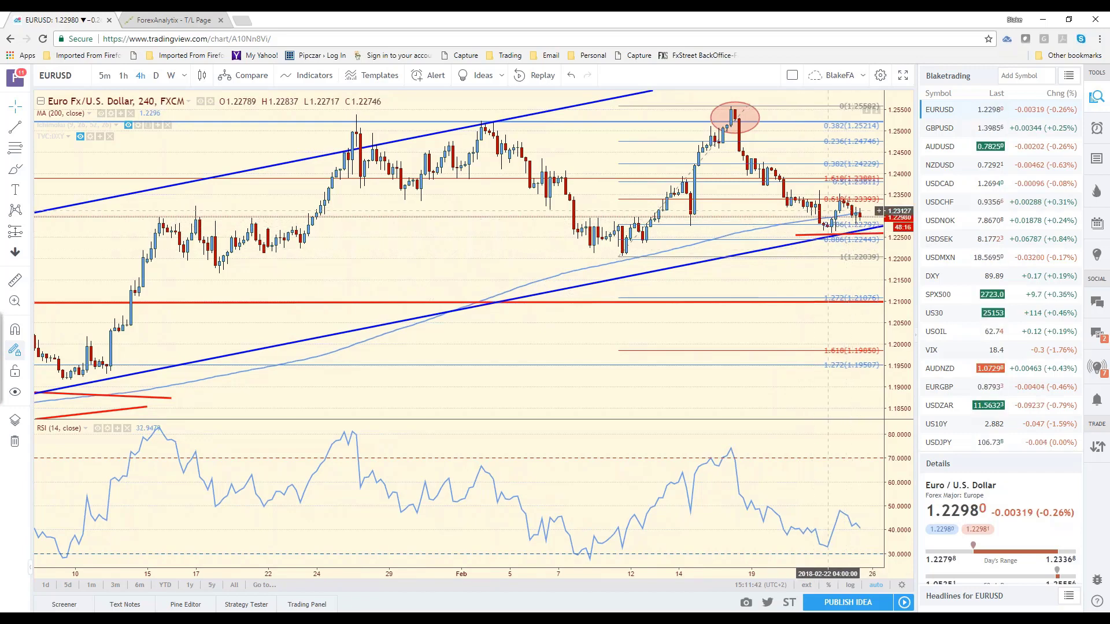
pyautogui.click(861, 233)
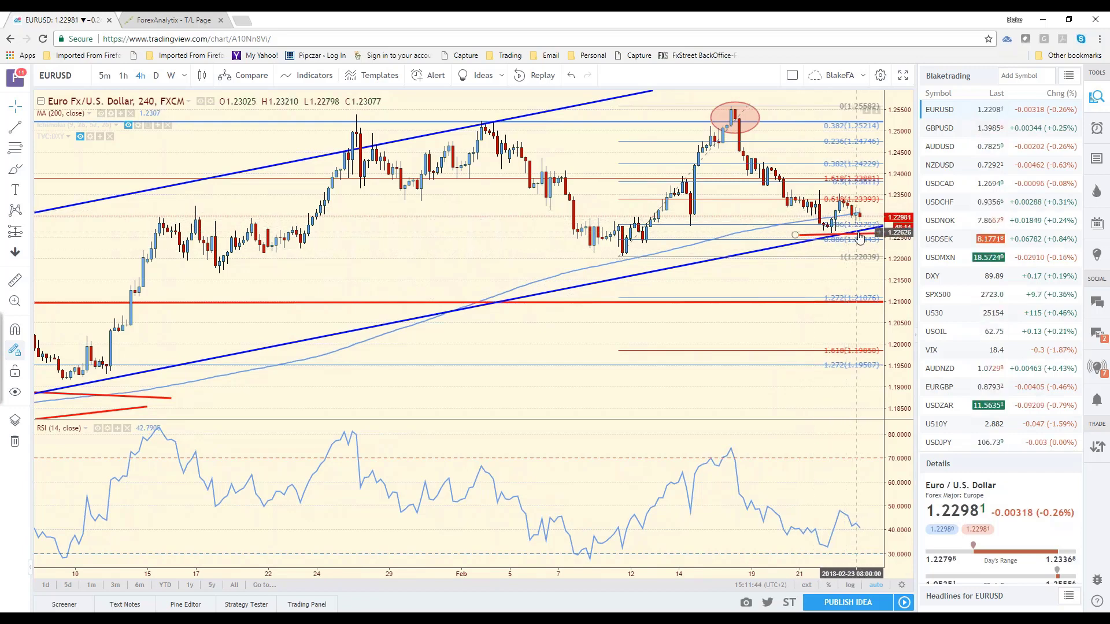
pyautogui.click(941, 278)
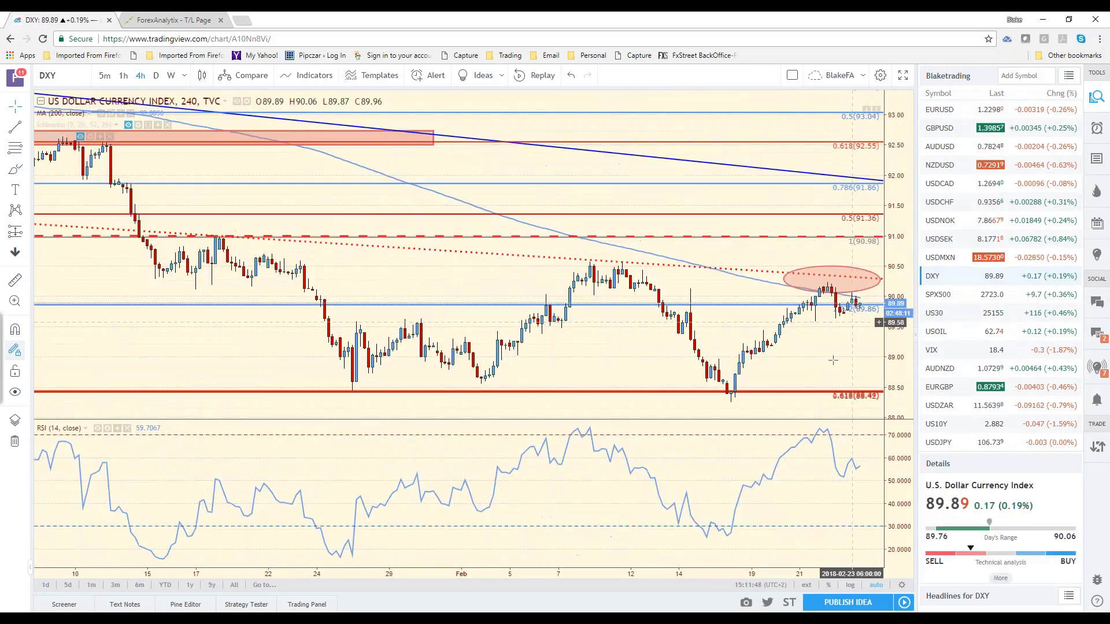
# - Zoom the DXY 4h chart, then switch it to daily candles to show trendlines back to 2016
pyautogui.scroll(-3, 832, 347)
pyautogui.scroll(-5, 766, 351)
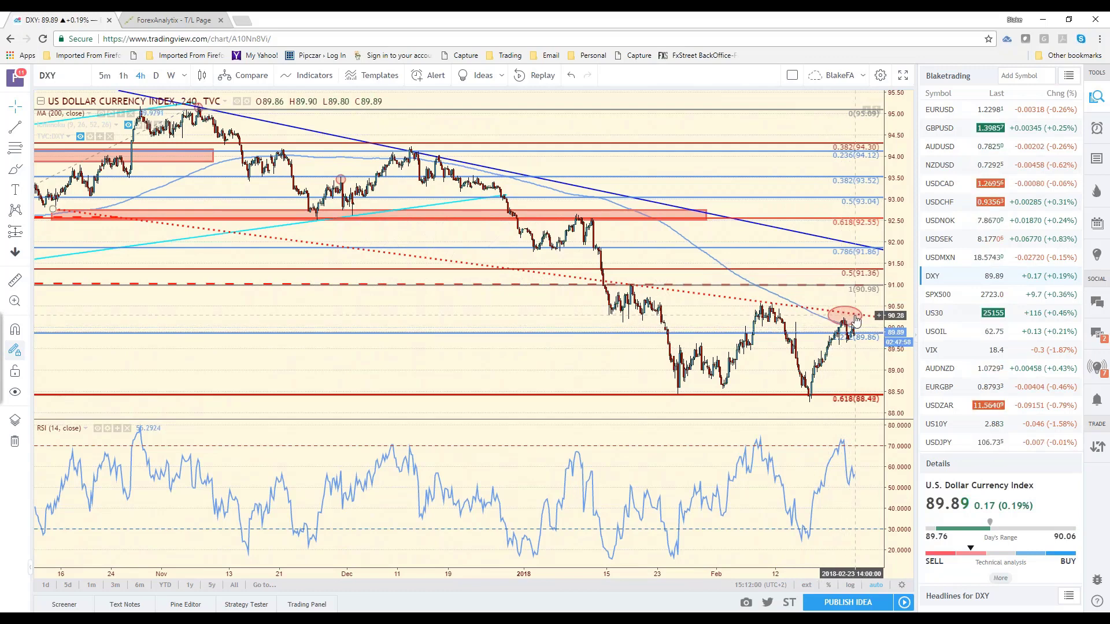
pyautogui.scroll(2, 695, 313)
pyautogui.scroll(-5, 695, 312)
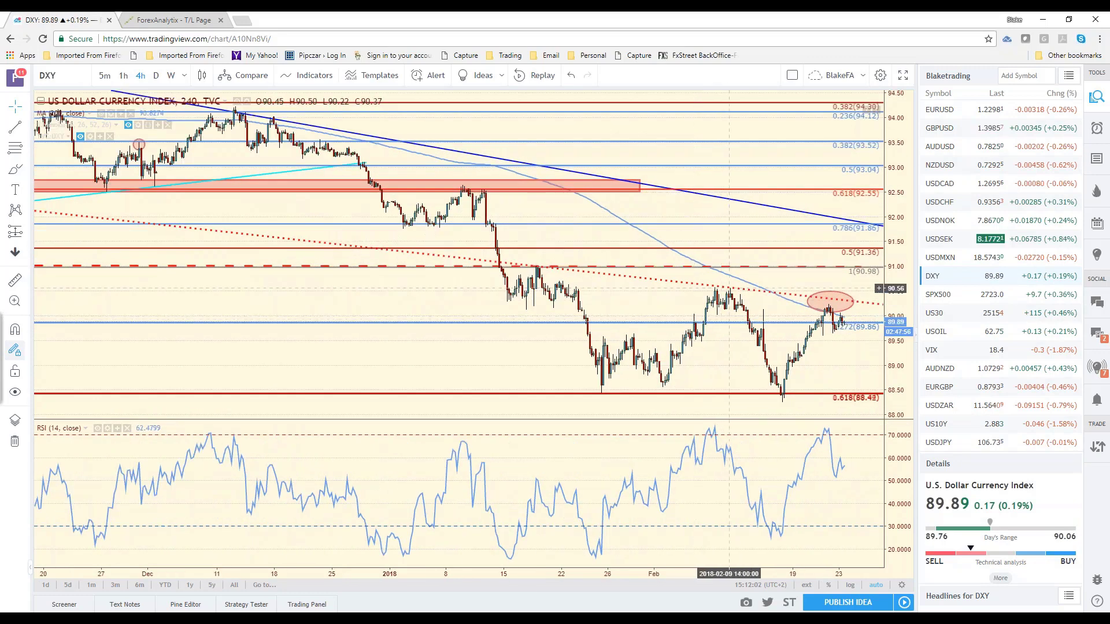
pyautogui.scroll(-3, 711, 299)
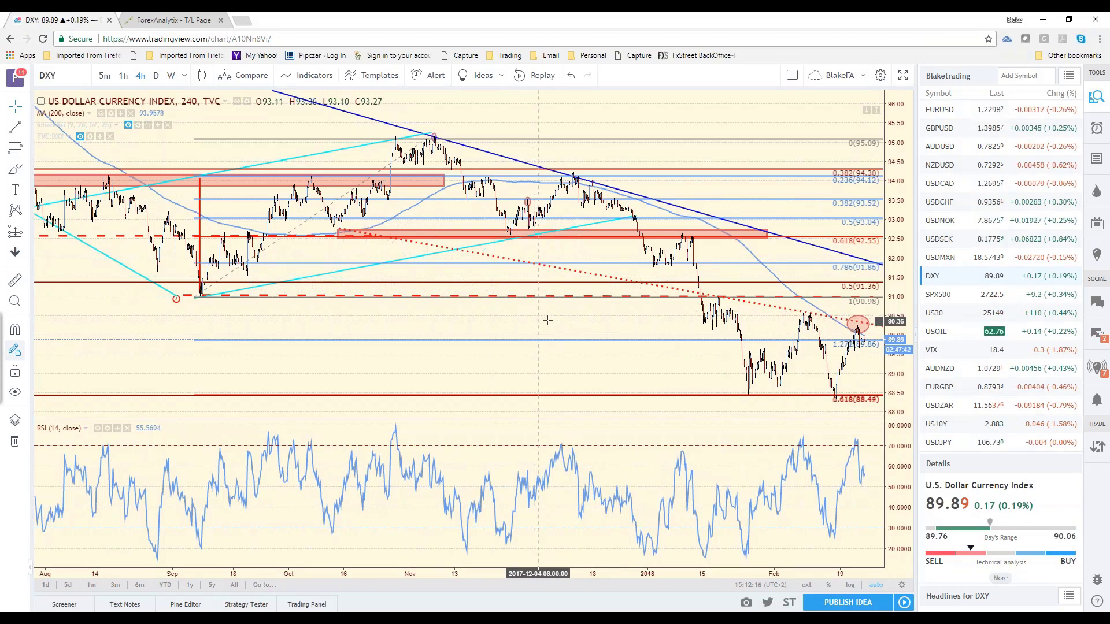
pyautogui.scroll(2, 585, 328)
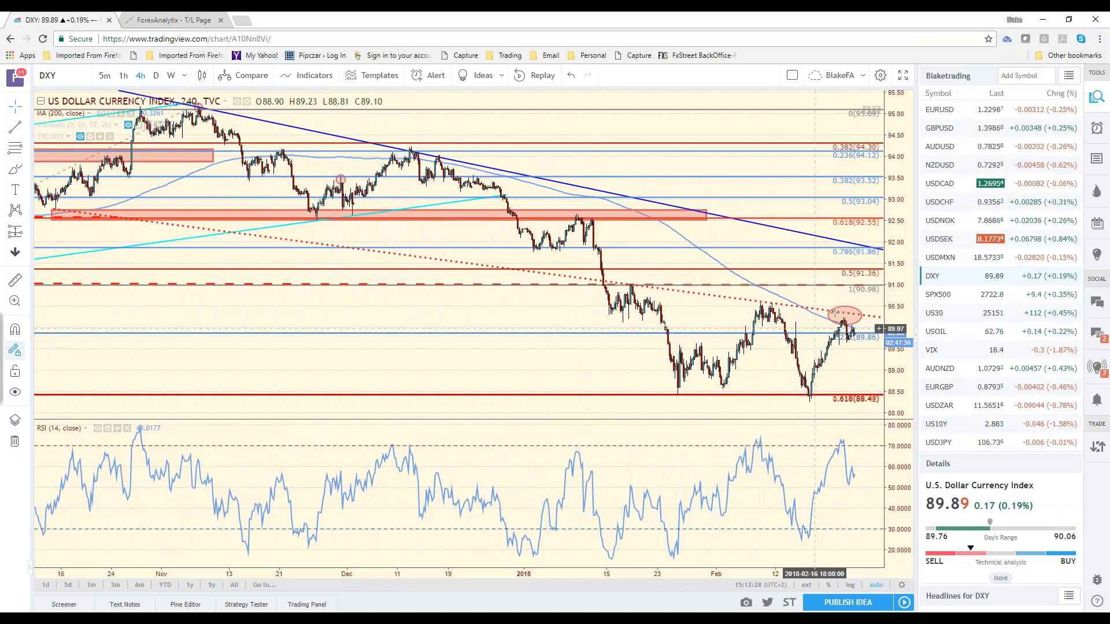
pyautogui.click(157, 76)
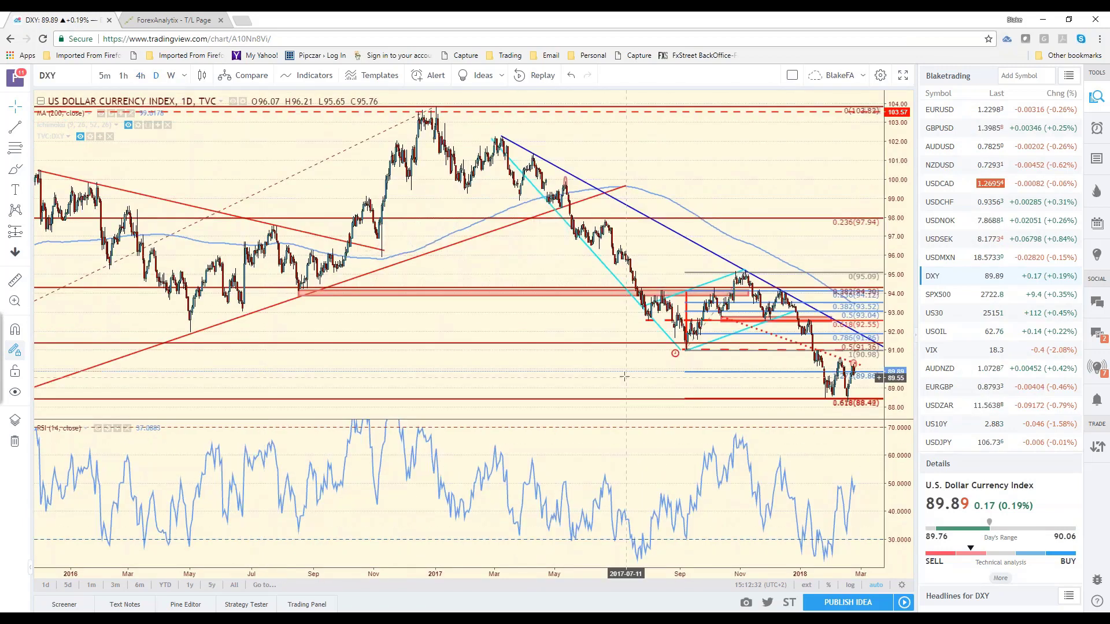
pyautogui.scroll(3, 624, 377)
pyautogui.scroll(-1, 584, 358)
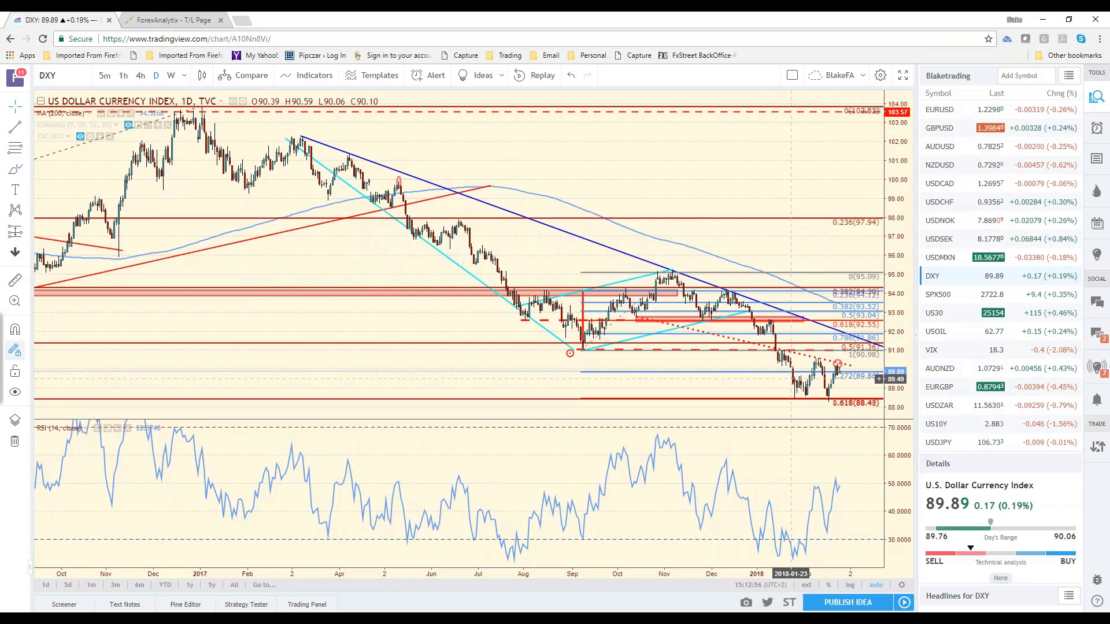
# - Switch to the USDJPY daily chart and zoom in on price near 106.73 below the red zone
pyautogui.click(949, 444)
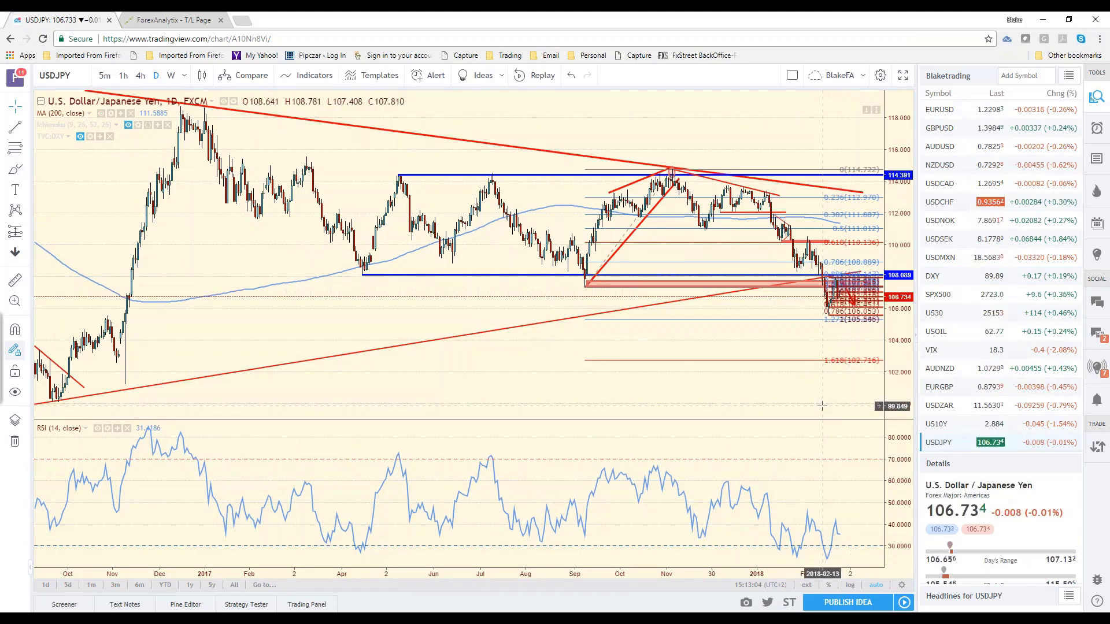
pyautogui.scroll(3, 822, 406)
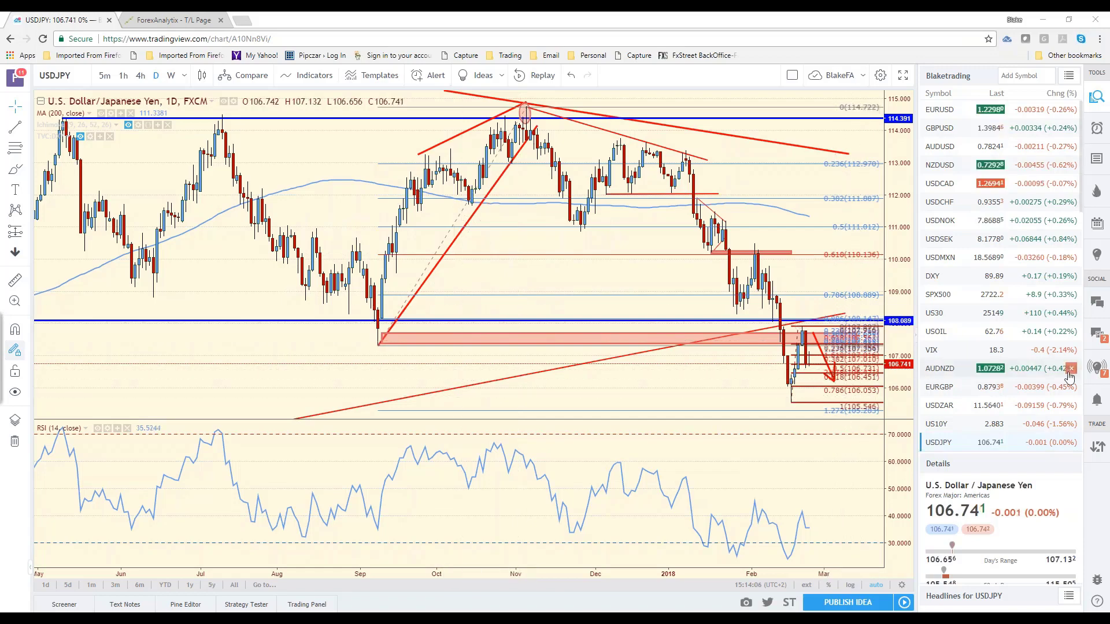
pyautogui.scroll(-10, 994, 370)
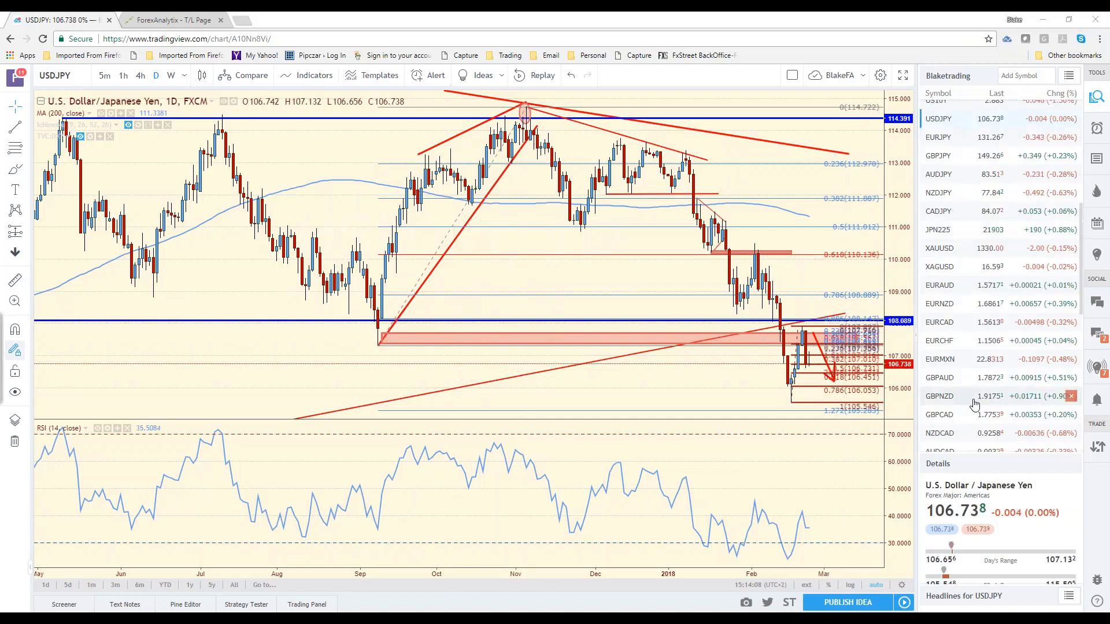
pyautogui.scroll(-10, 973, 408)
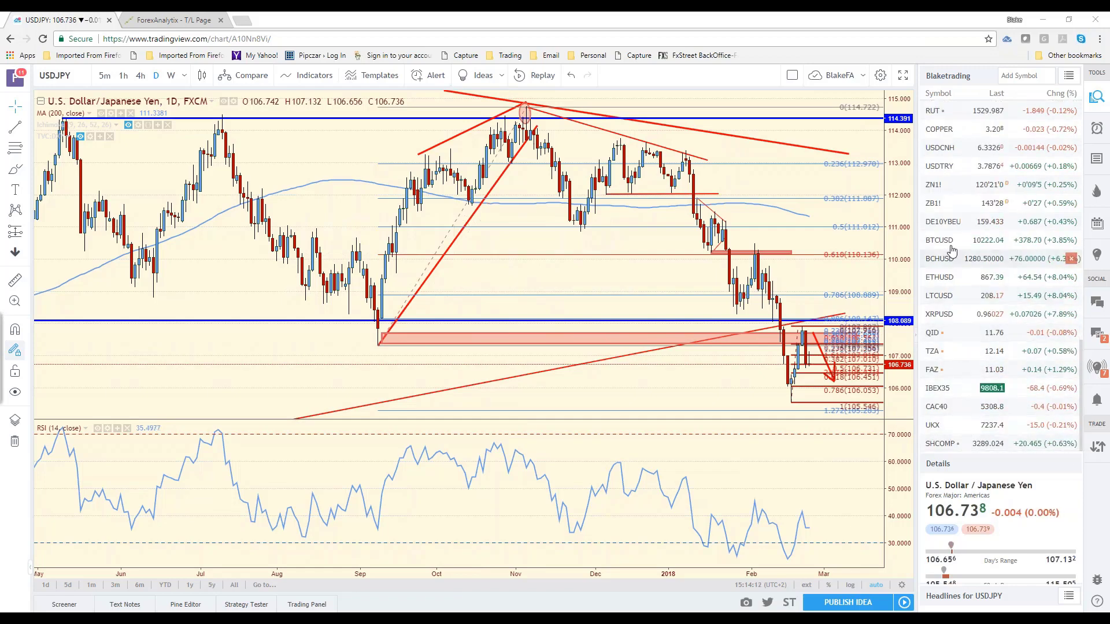
# - View the ZN1! T-Note futures on 4h candles, then the DE10YBEU Bund on daily candles
pyautogui.click(951, 191)
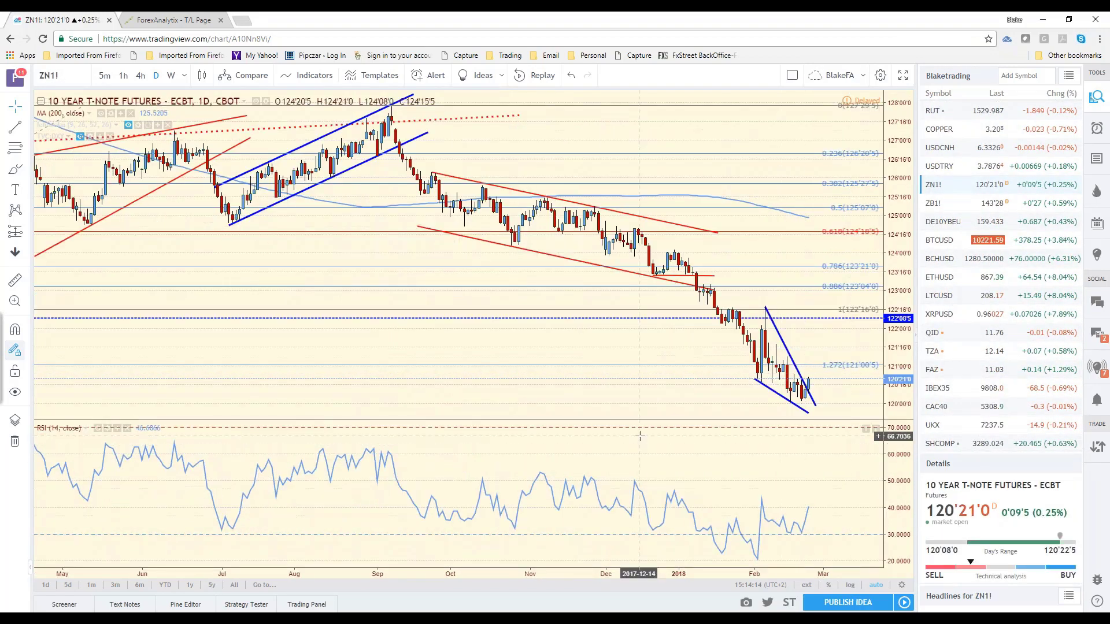
pyautogui.click(140, 76)
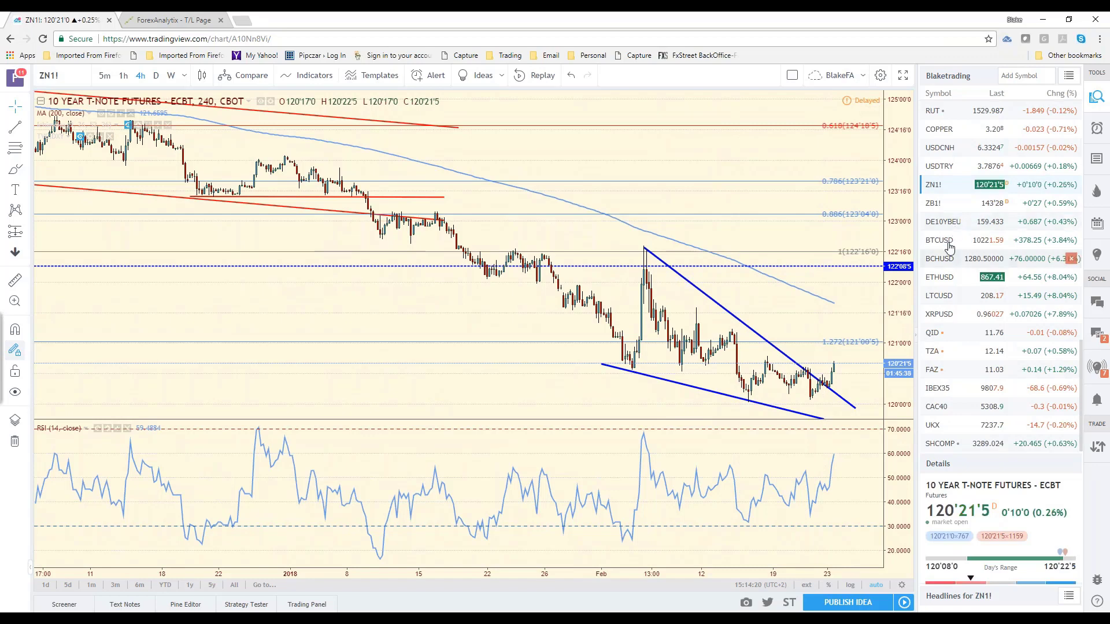
pyautogui.click(947, 224)
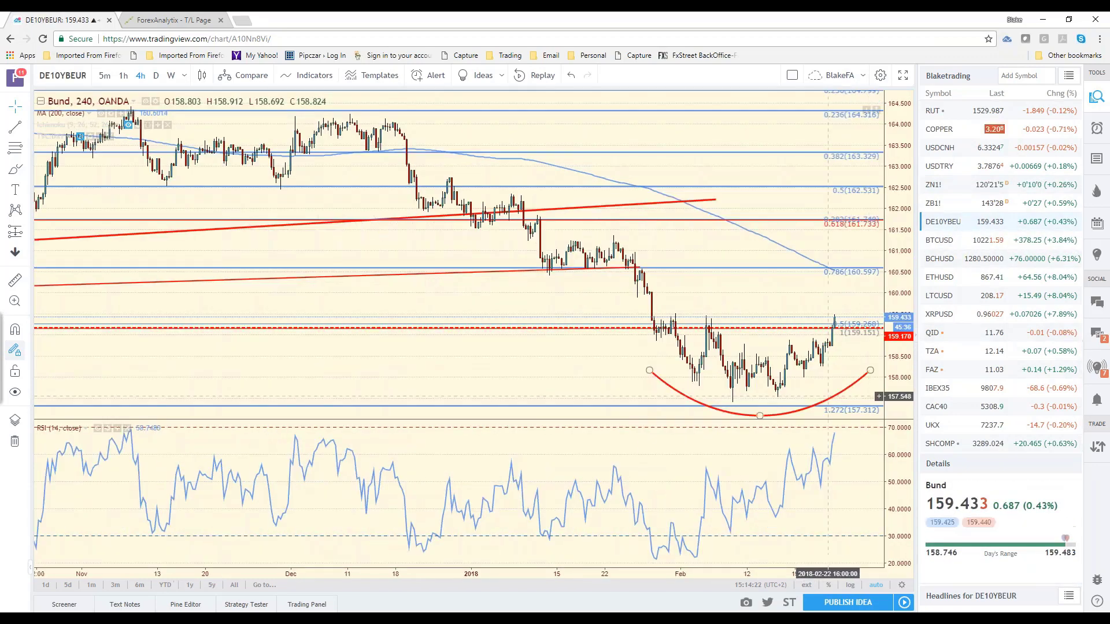
pyautogui.scroll(-4, 549, 323)
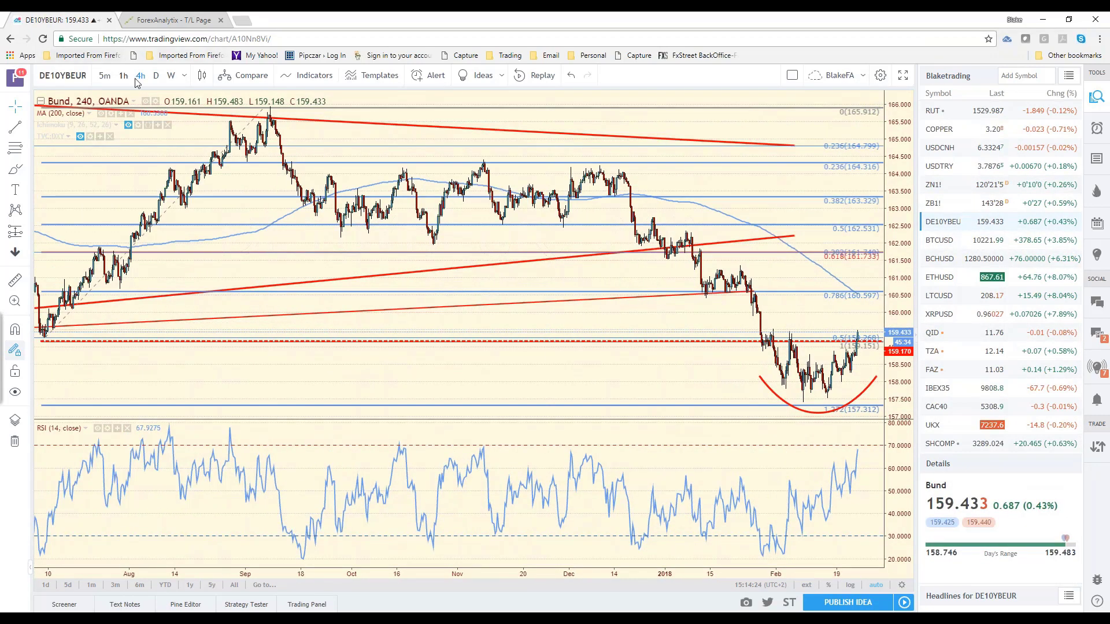
pyautogui.click(158, 75)
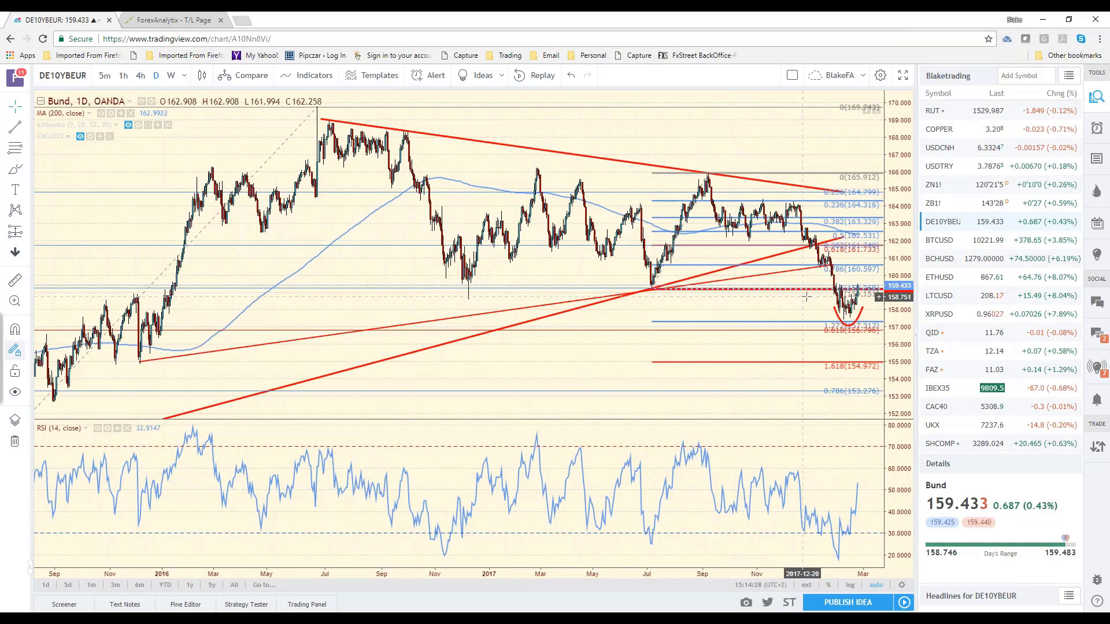
# - Zoom around the Bund daily chart, then go back to the USDJPY chart
pyautogui.scroll(3, 815, 334)
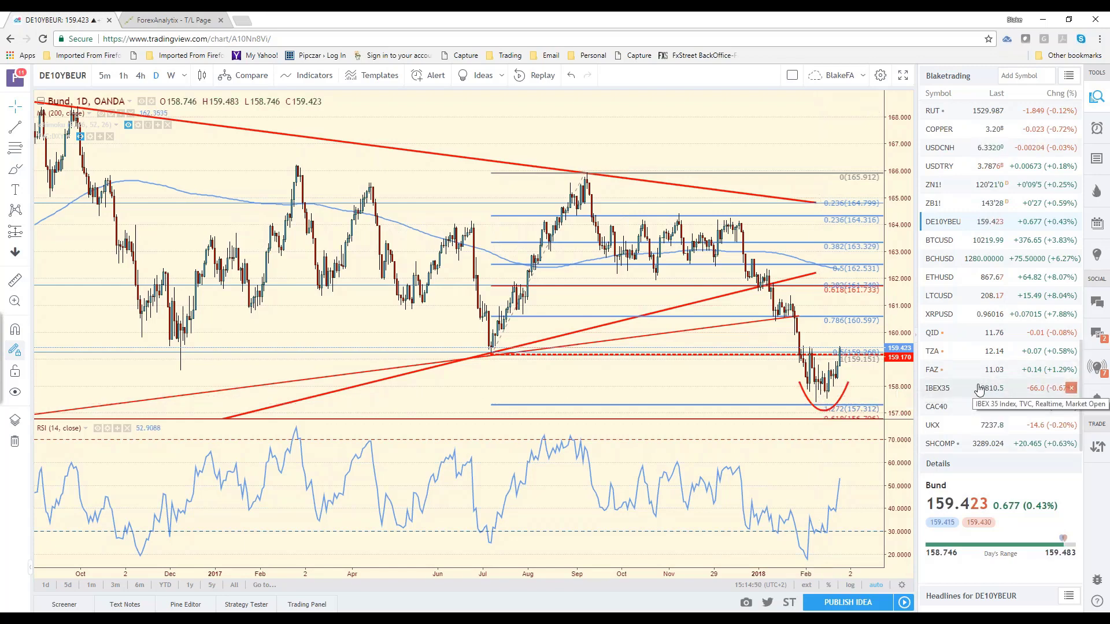
pyautogui.scroll(-10, 979, 390)
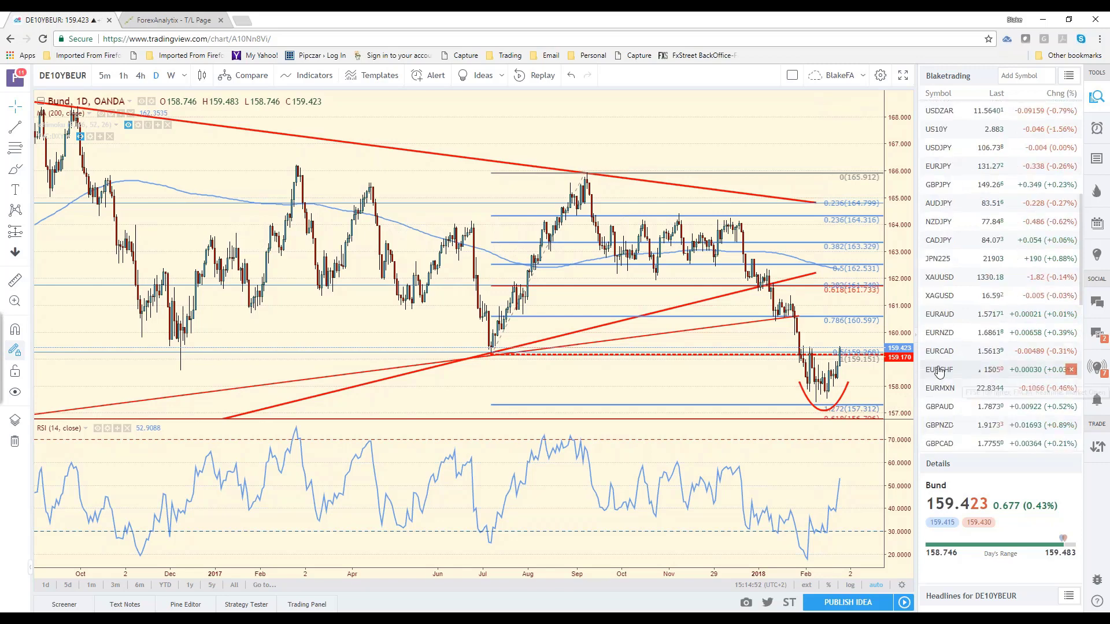
pyautogui.scroll(3, 939, 371)
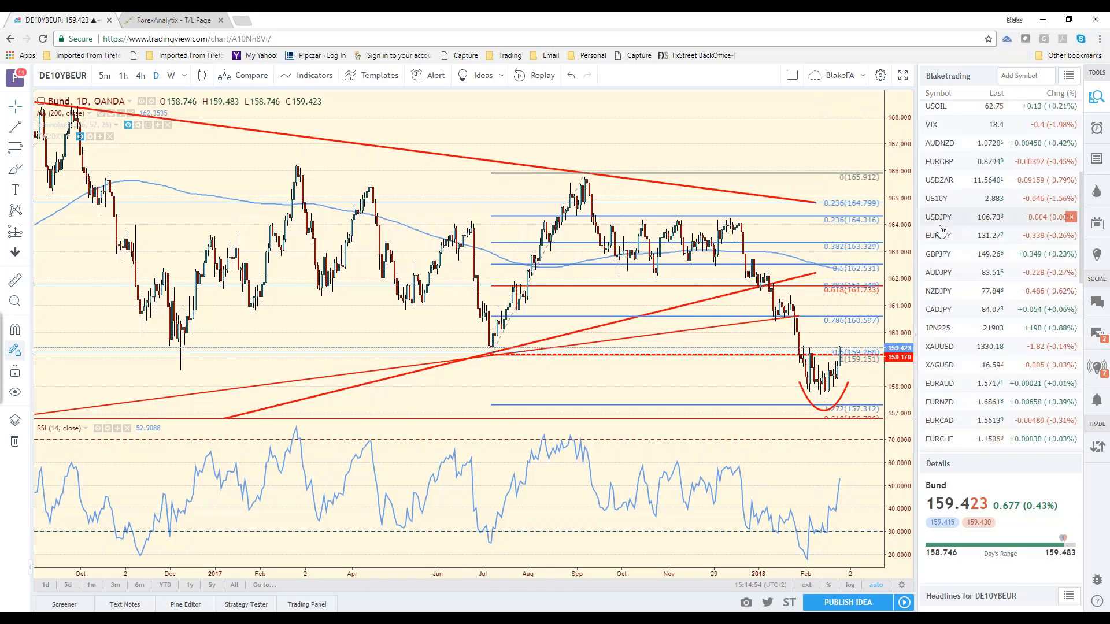
pyautogui.click(939, 224)
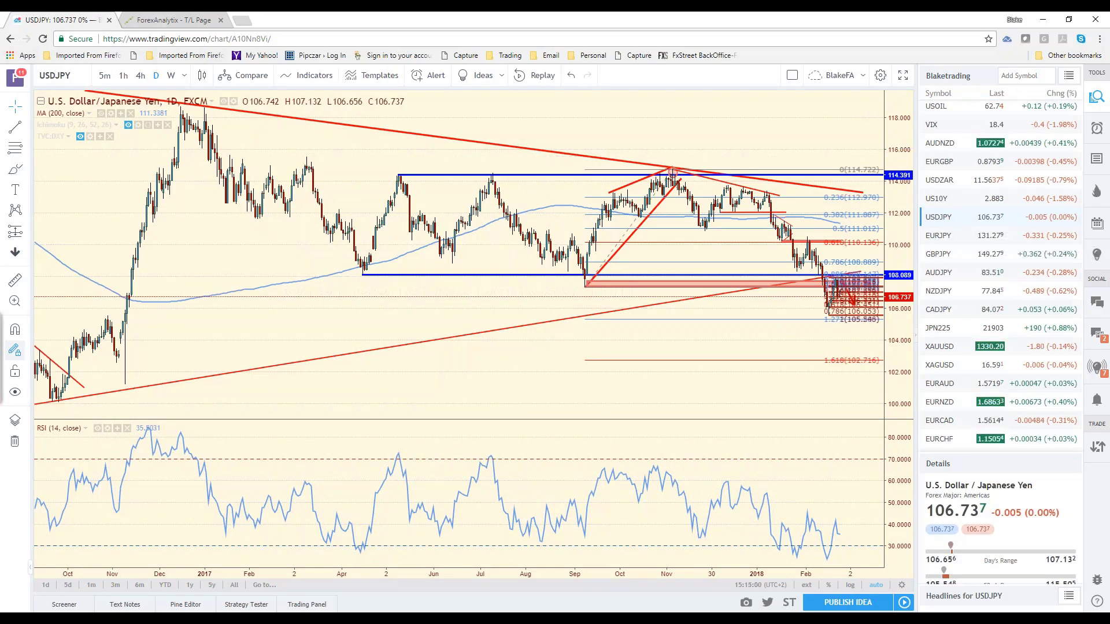
pyautogui.hotkey('ctrl', 'Tab')
# - Highlight the USD/JPY Triangle row (target 102.00), clear it, and return to TradingView's USDJPY chart
pyautogui.scroll(4, 994, 290)
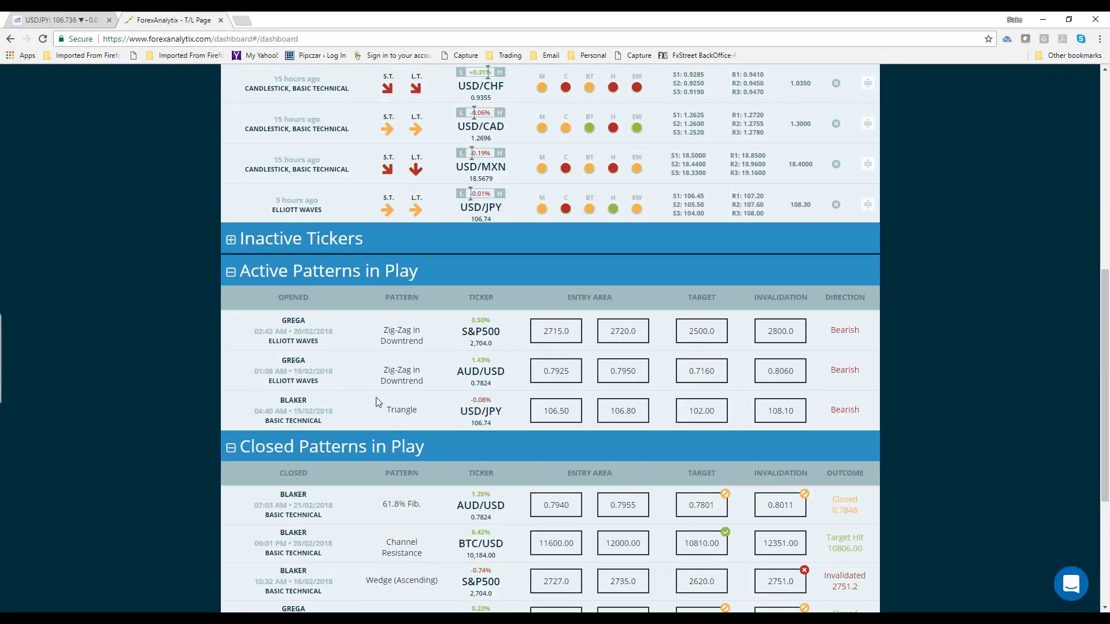
pyautogui.moveTo(263, 401); pyautogui.dragTo(882, 408)
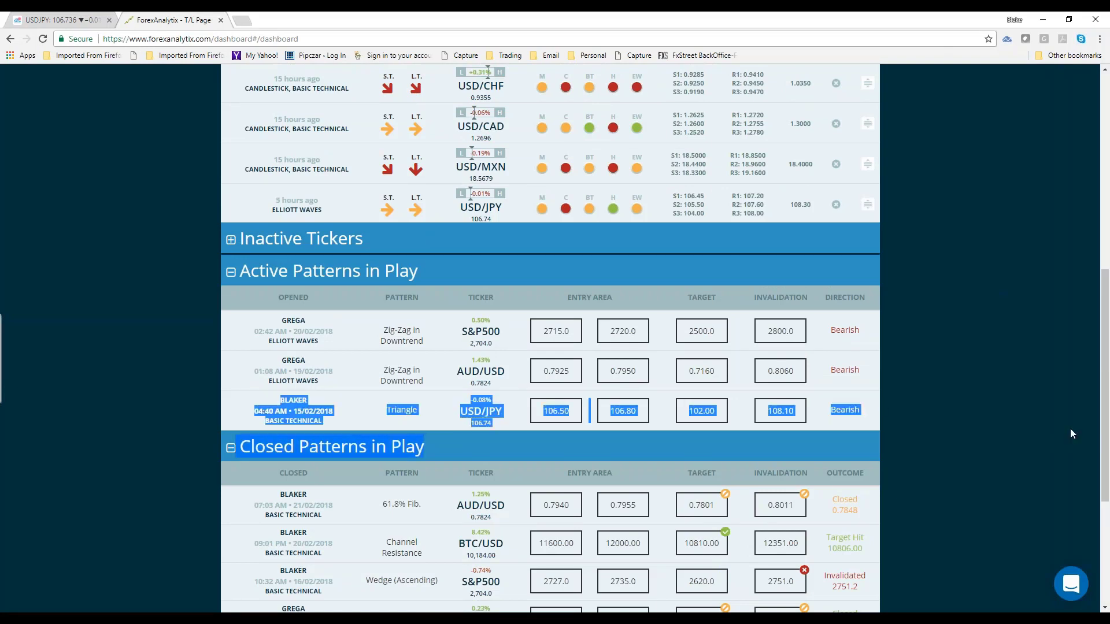
pyautogui.click(1006, 406)
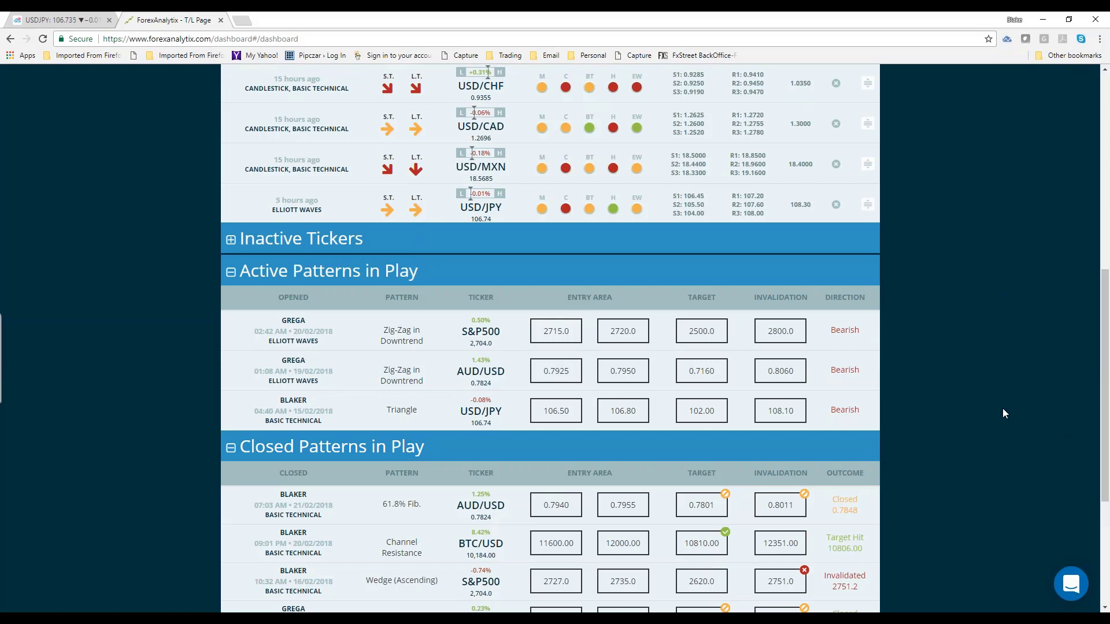
pyautogui.scroll(4, 991, 402)
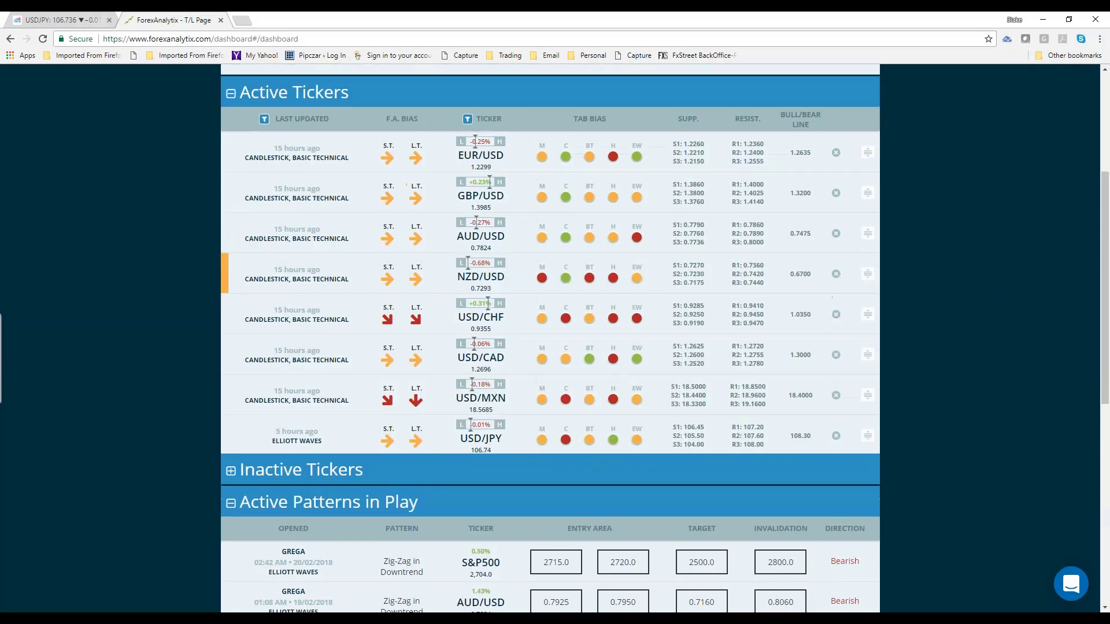
pyautogui.click(64, 19)
pyautogui.scroll(5, 684, 263)
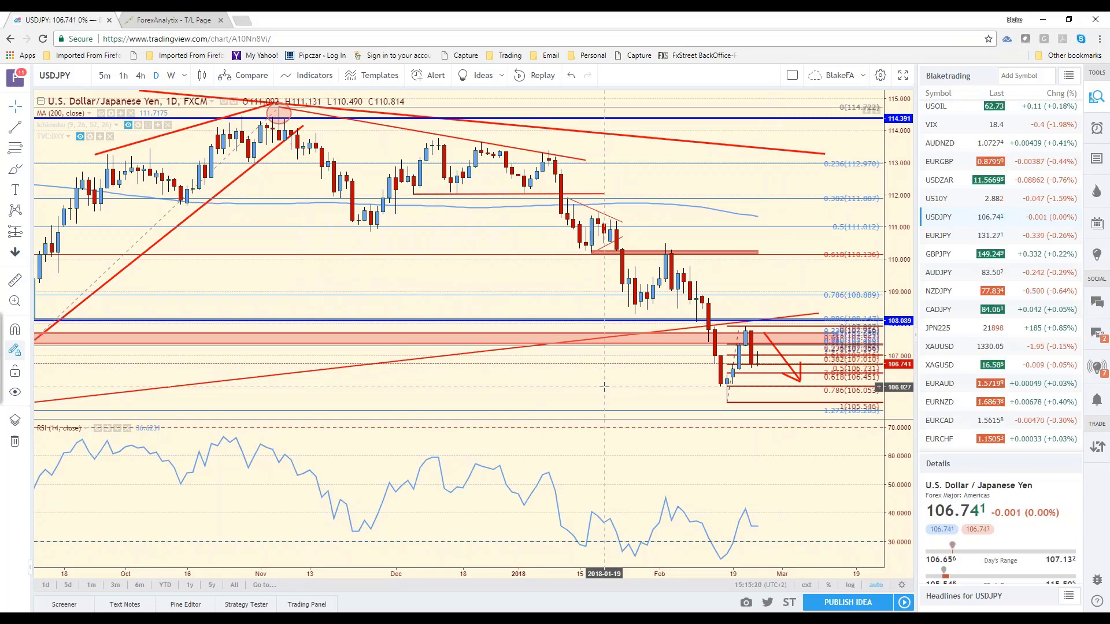
# - Cycle through EURJPY, GBPJPY, AUDJPY and NZDJPY daily charts, ending on CADJPY near 84.06
pyautogui.scroll(-10, 981, 417)
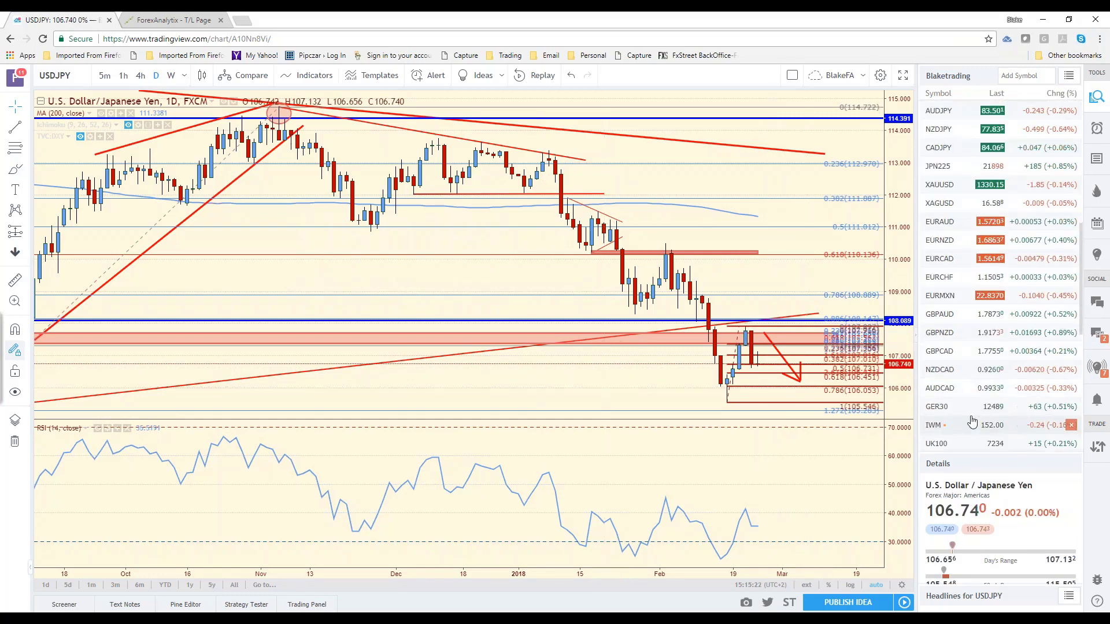
pyautogui.scroll(10, 969, 423)
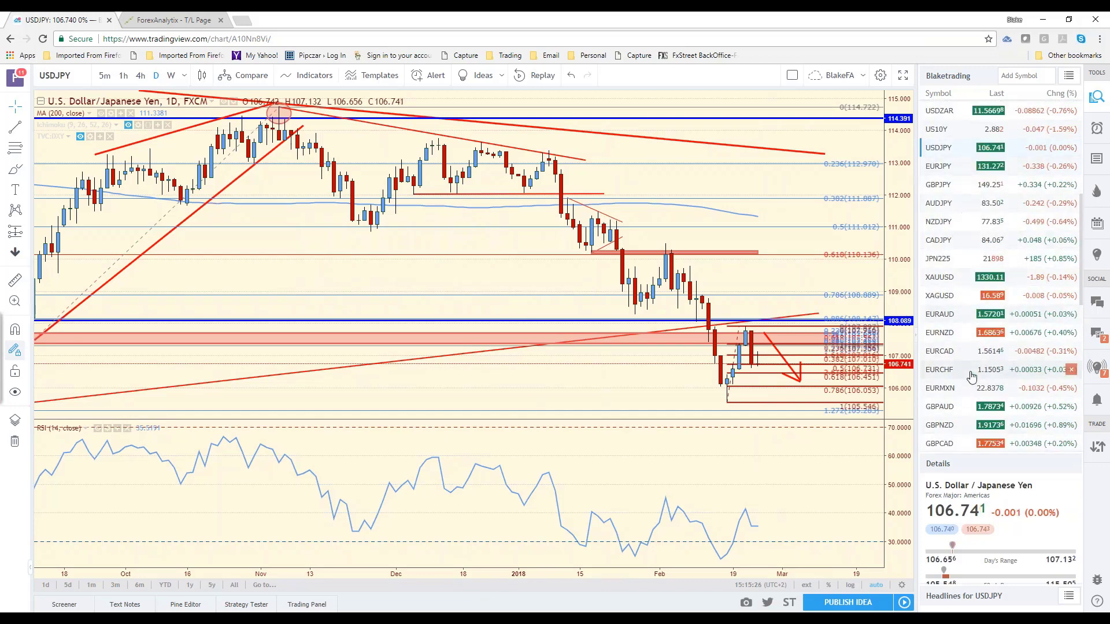
pyautogui.click(939, 168)
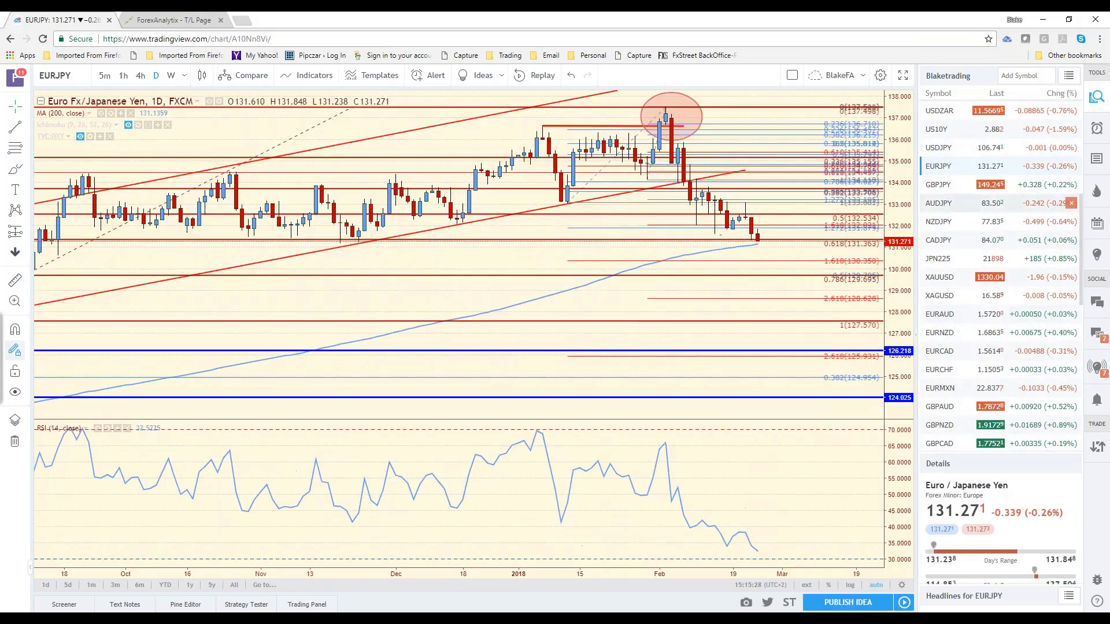
pyautogui.click(940, 184)
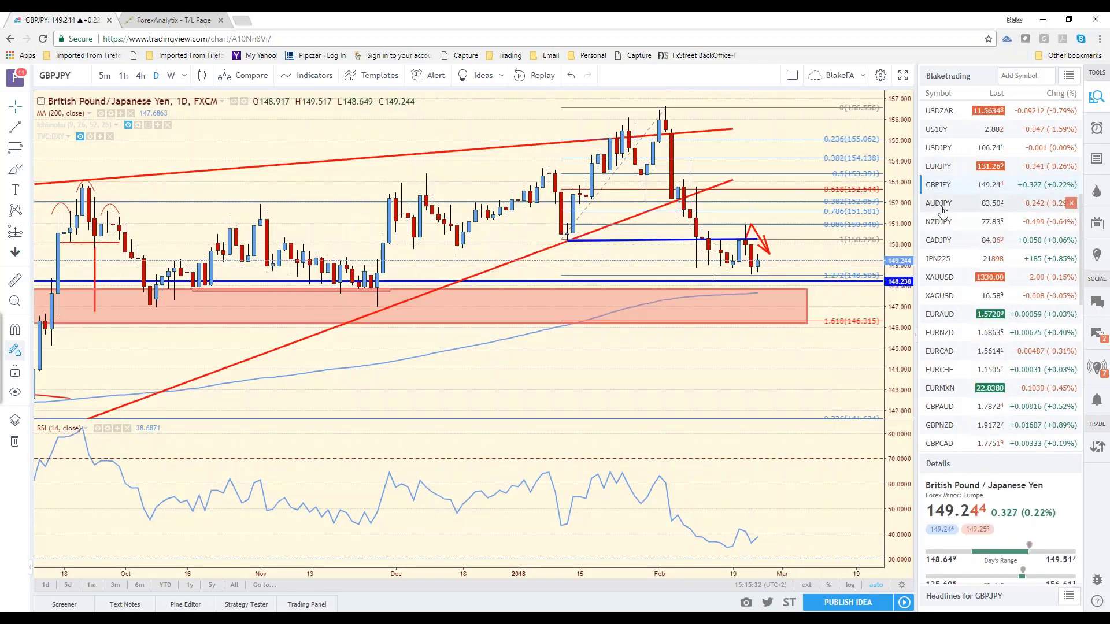
pyautogui.click(941, 207)
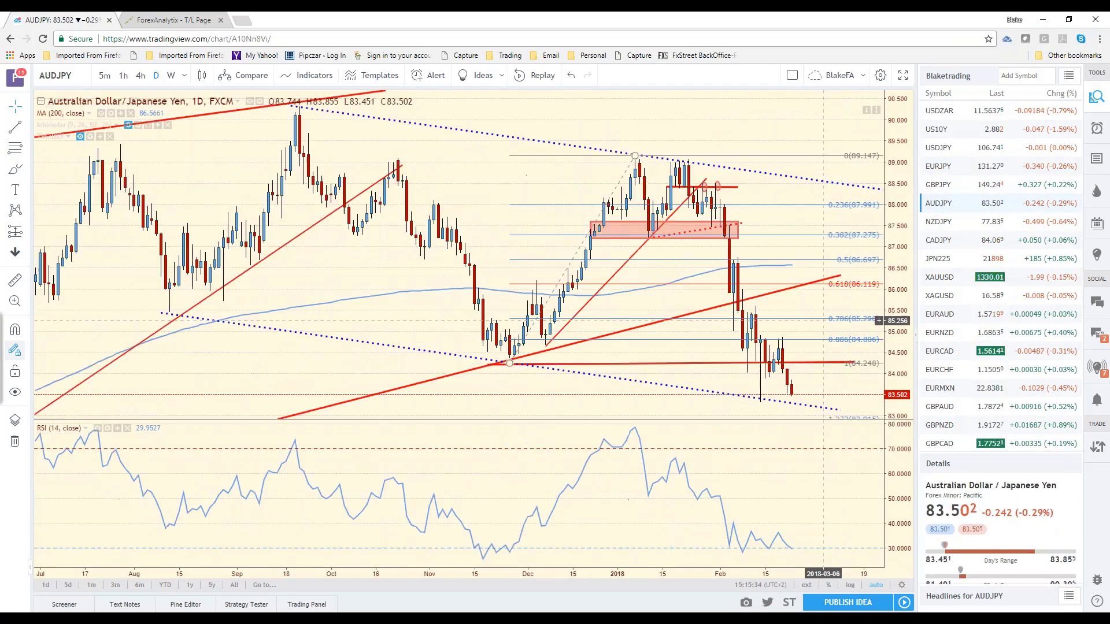
pyautogui.click(940, 225)
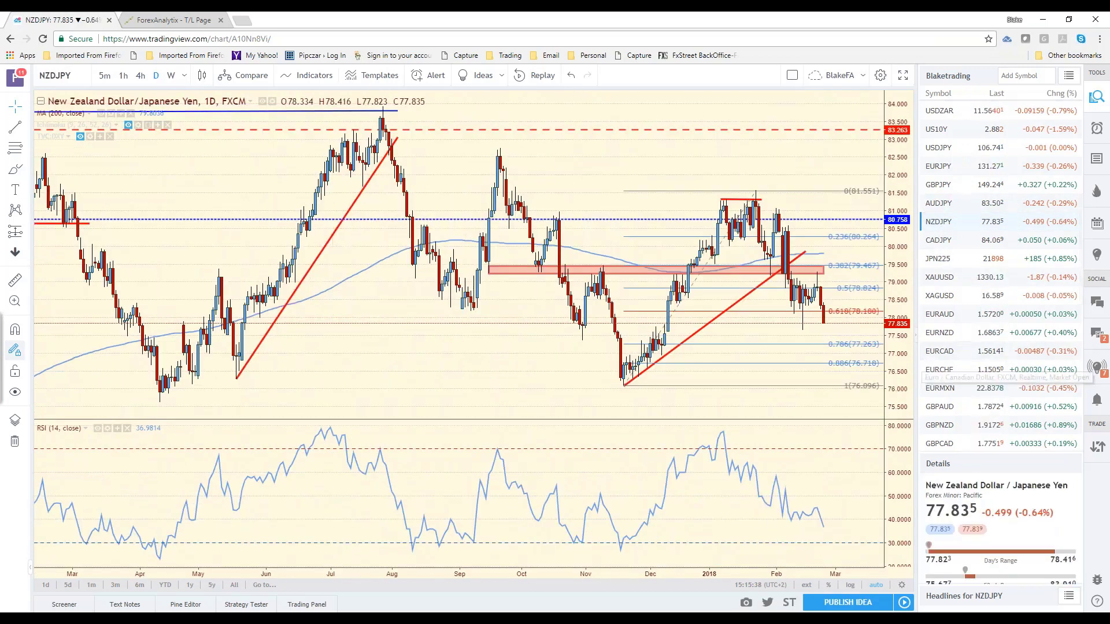
pyautogui.click(939, 240)
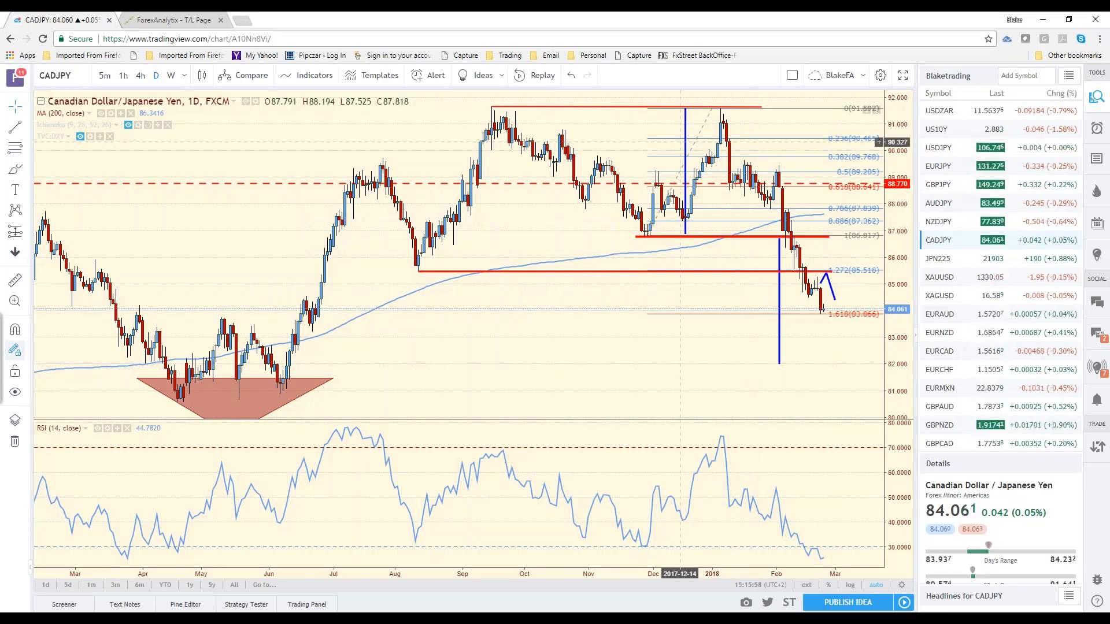
pyautogui.scroll(3, 1036, 392)
pyautogui.scroll(3, 1036, 391)
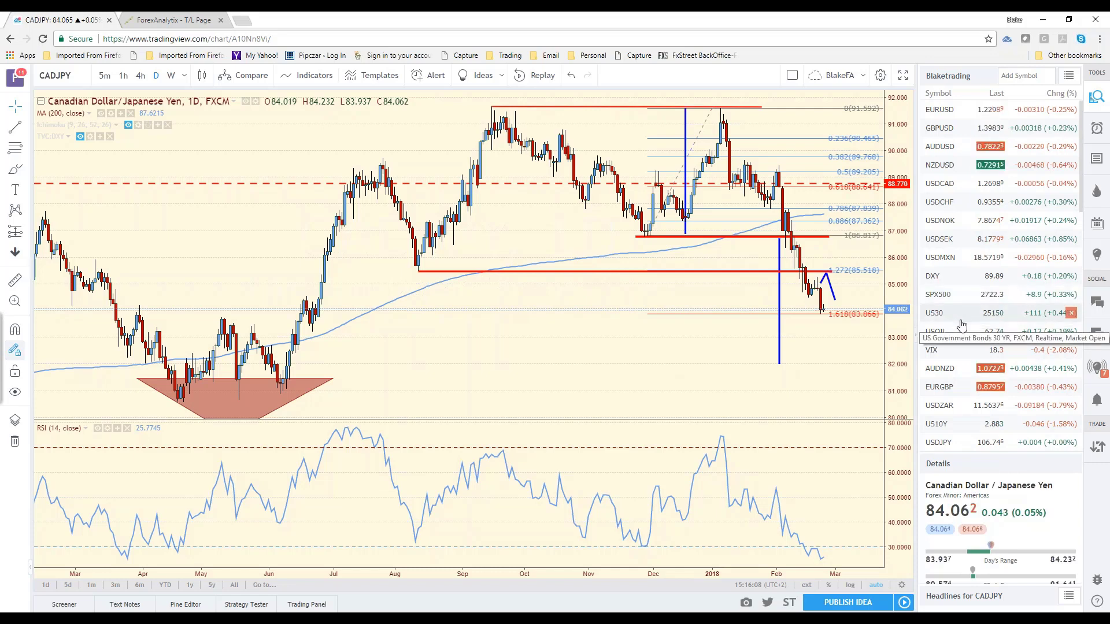
# - Show GBPUSD on 5-minute candles, then on the 60-minute interval
pyautogui.click(957, 128)
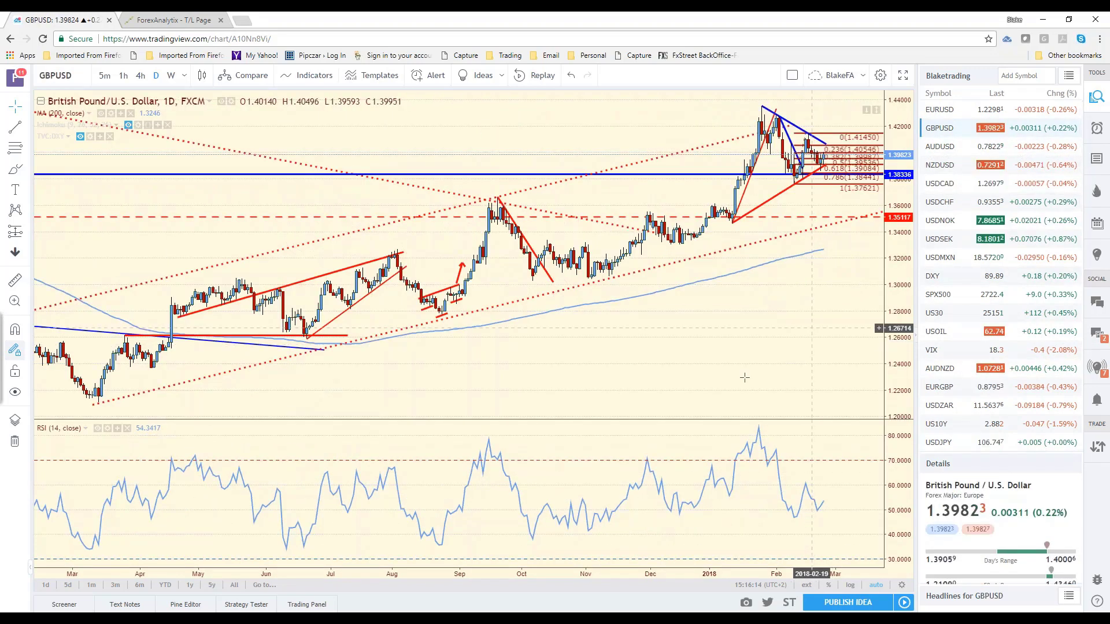
pyautogui.click(104, 76)
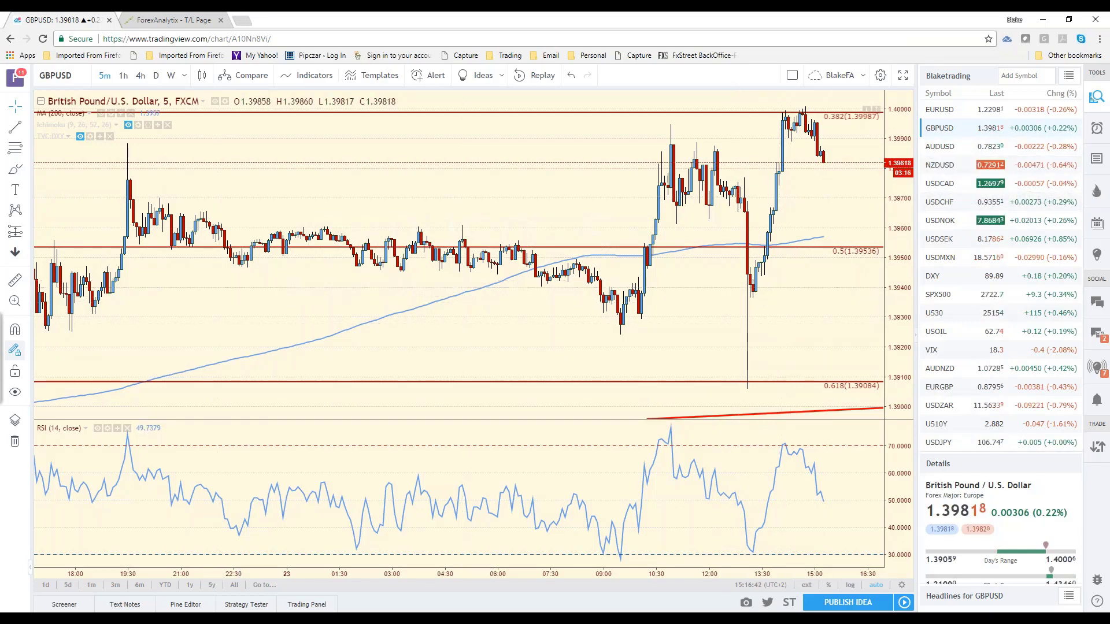
pyautogui.write('60')
pyautogui.press('Return')
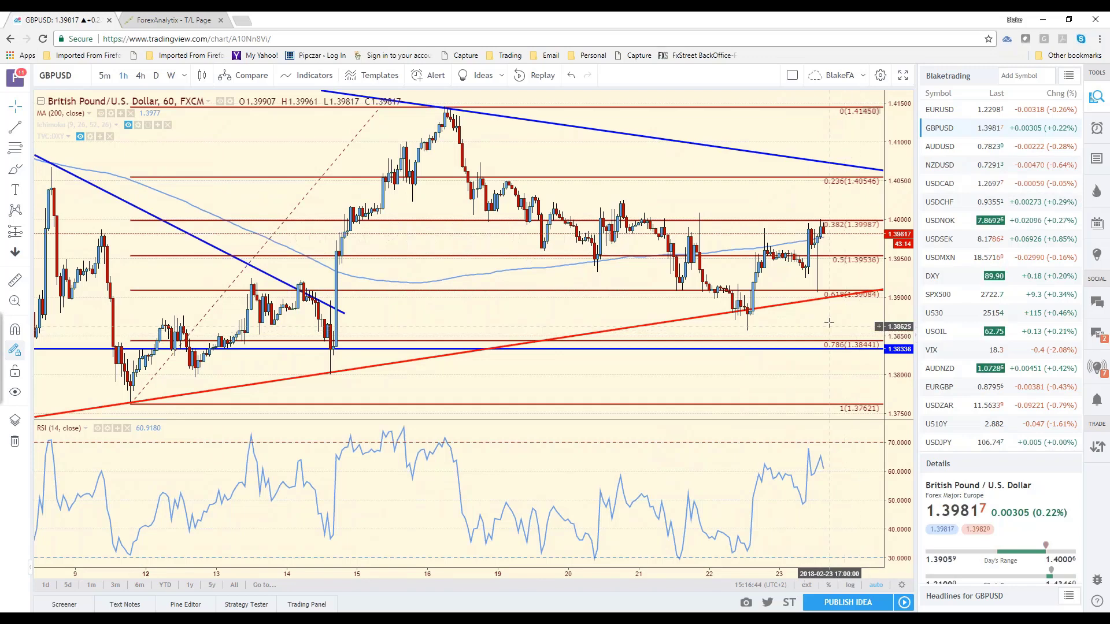
# - Move down the watchlist to the AUDUSD and then NZDUSD hourly charts
pyautogui.press('Down')
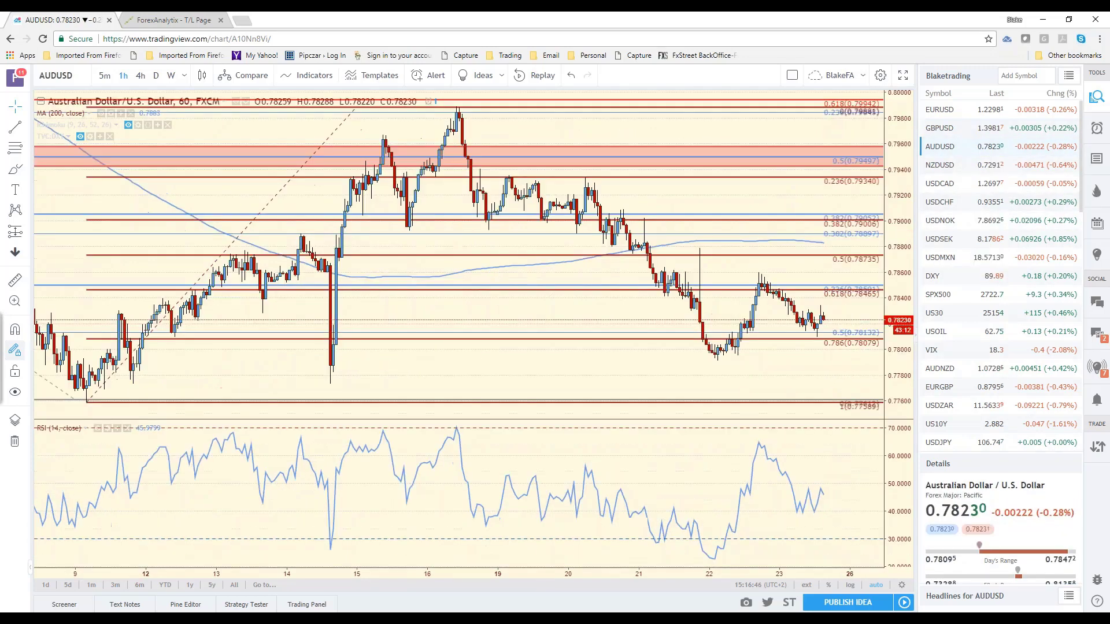
pyautogui.scroll(-1, 751, 289)
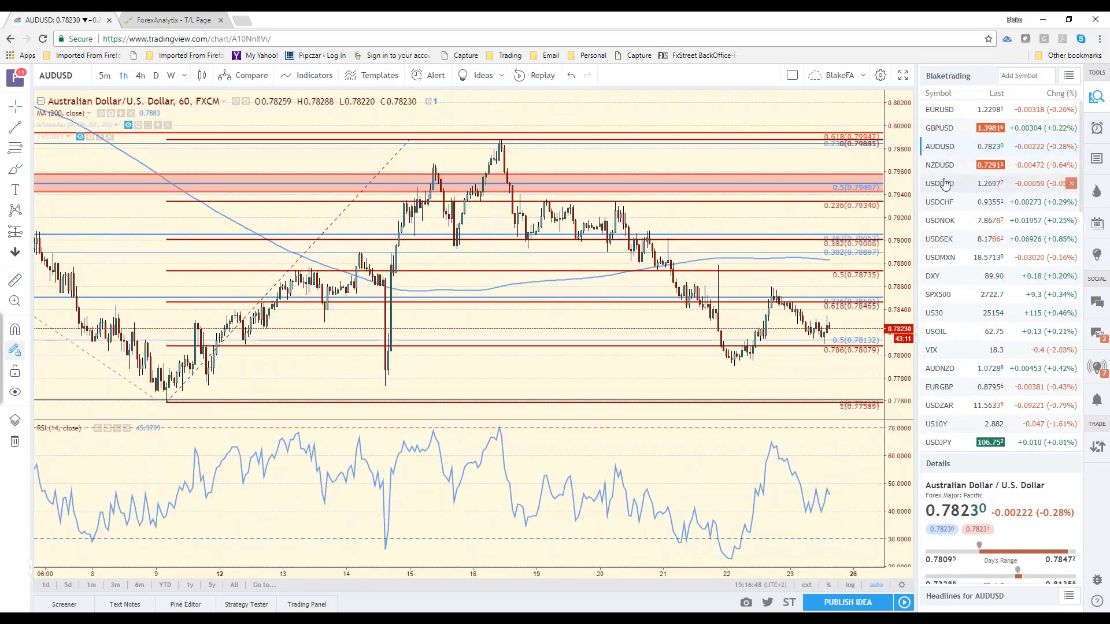
pyautogui.press('Down')
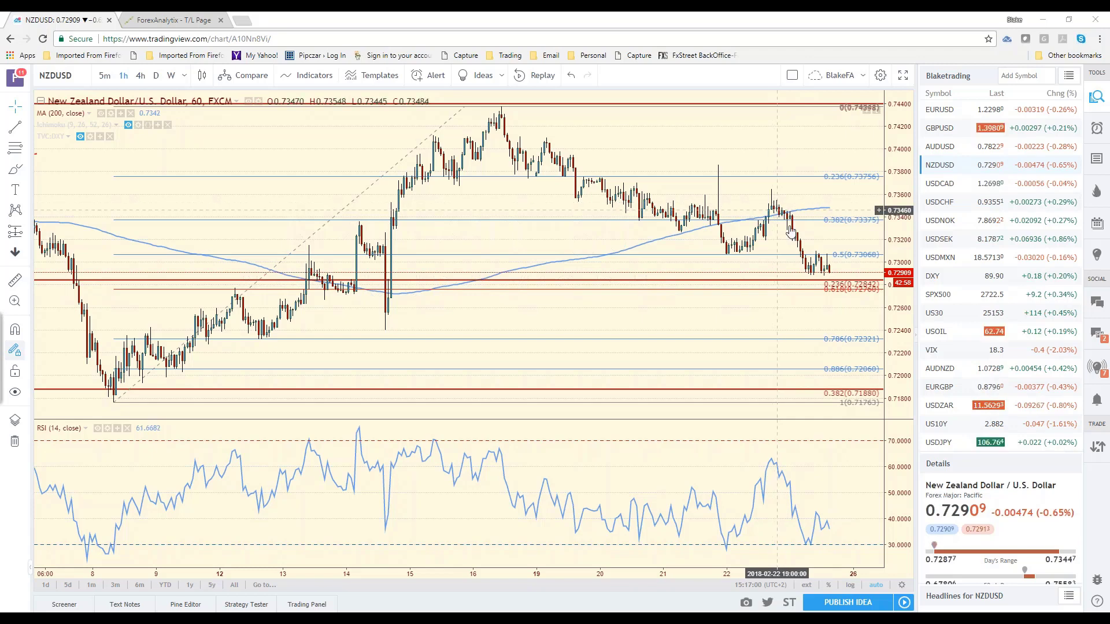
# - Select USDCAD in the watchlist to show its hourly chart near 1.2698
pyautogui.scroll(2, 820, 295)
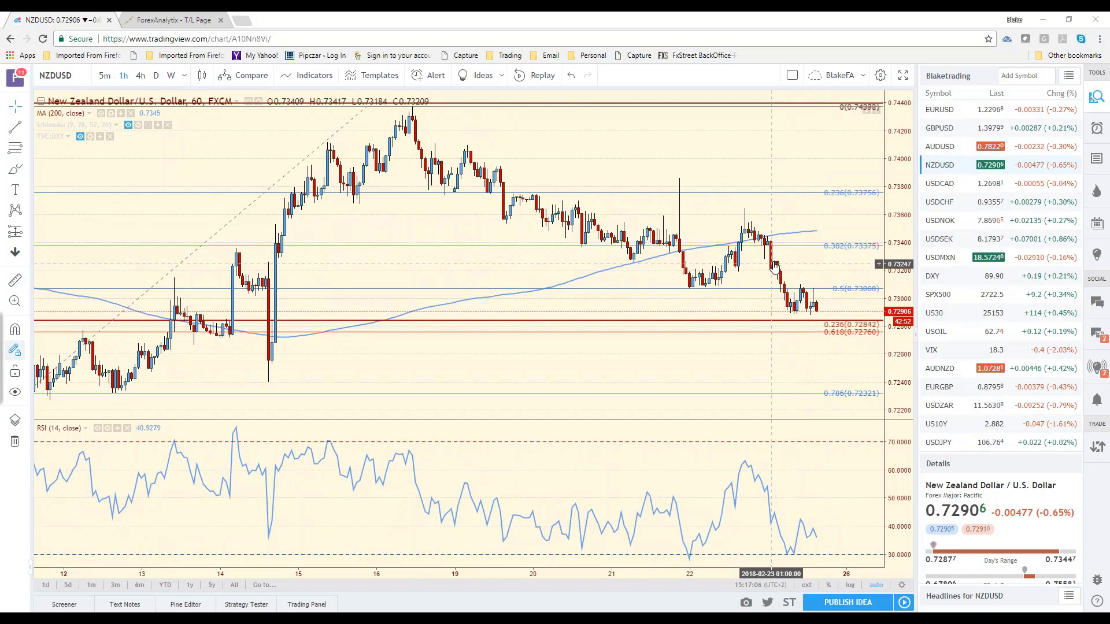
pyautogui.click(953, 183)
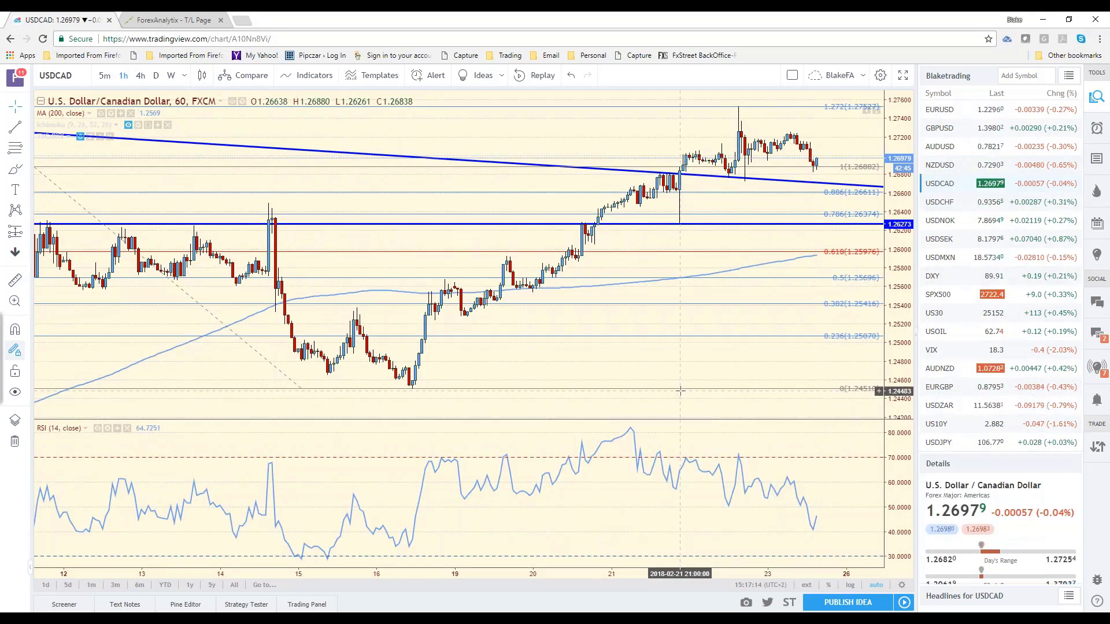
# - Put USDCAD on daily candles and shift the chart to leave space after the latest bar
pyautogui.scroll(-3, 682, 382)
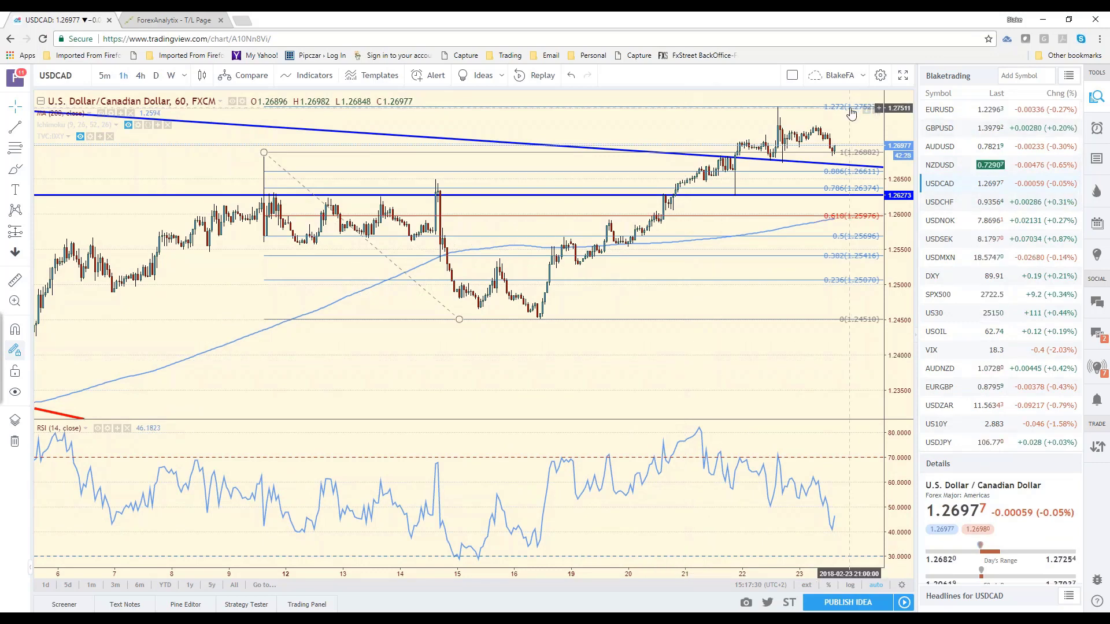
pyautogui.click(156, 77)
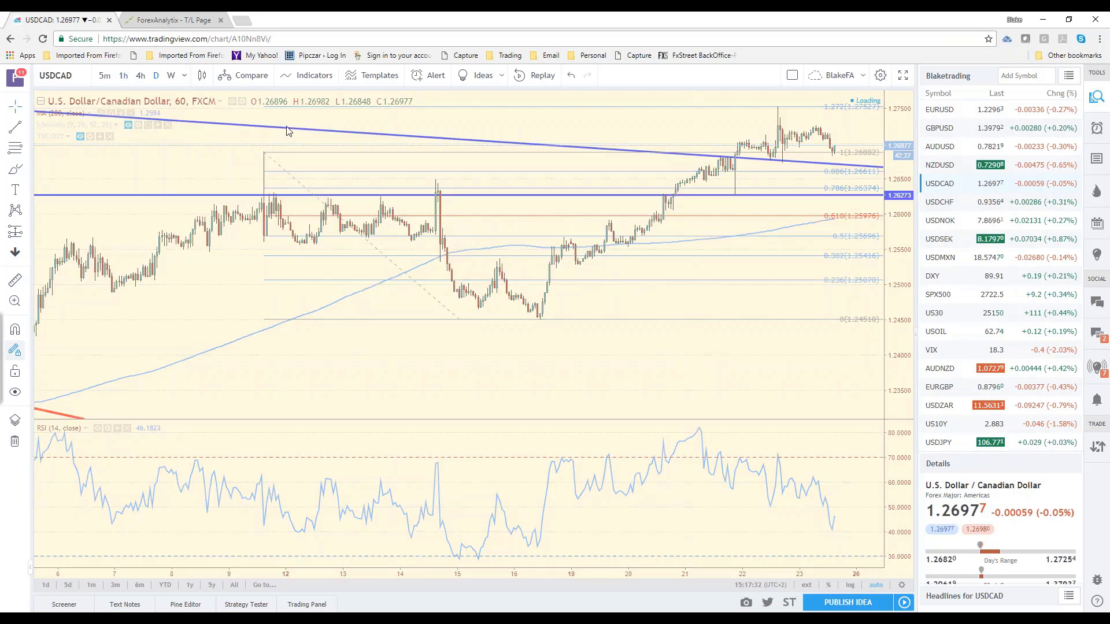
pyautogui.moveTo(832, 403); pyautogui.dragTo(763, 393)
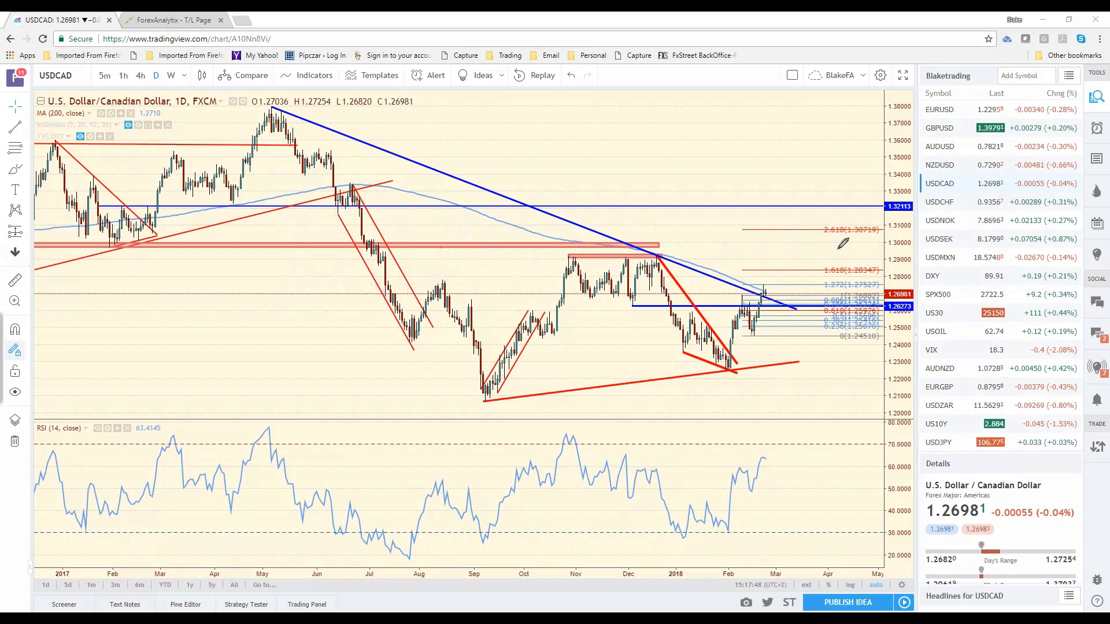
pyautogui.moveTo(774, 242)
pyautogui.mouseDown()
pyautogui.moveTo(817, 251)
pyautogui.moveTo(746, 249)
pyautogui.moveTo(841, 261)
pyautogui.moveTo(734, 237)
pyautogui.mouseUp()
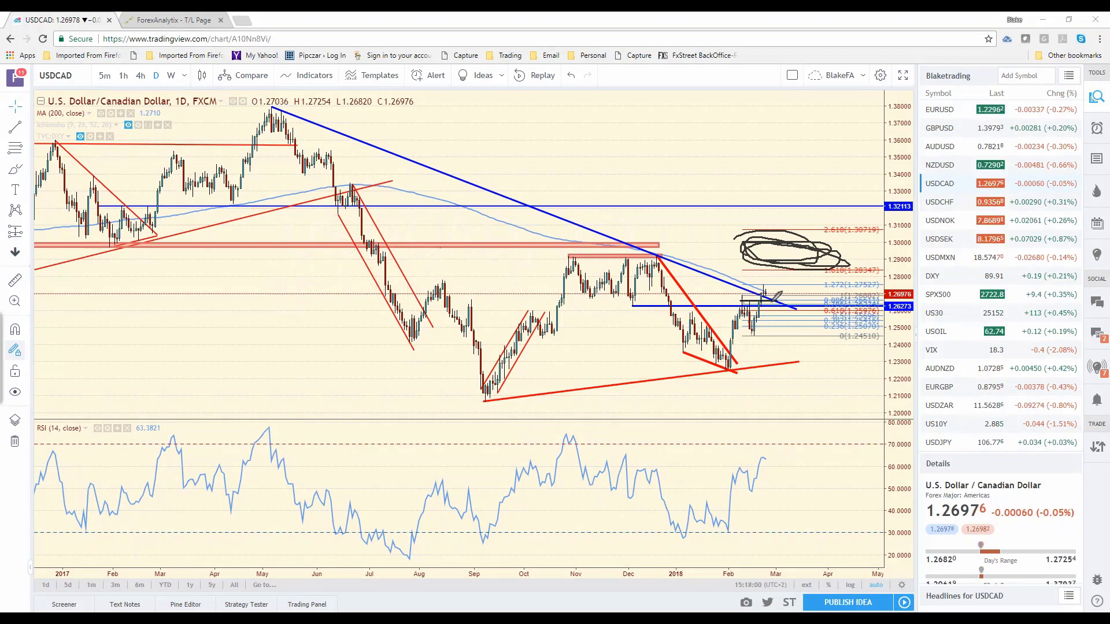
pyautogui.moveTo(771, 292)
pyautogui.mouseDown()
pyautogui.moveTo(818, 379)
pyautogui.moveTo(820, 356)
pyautogui.mouseUp()
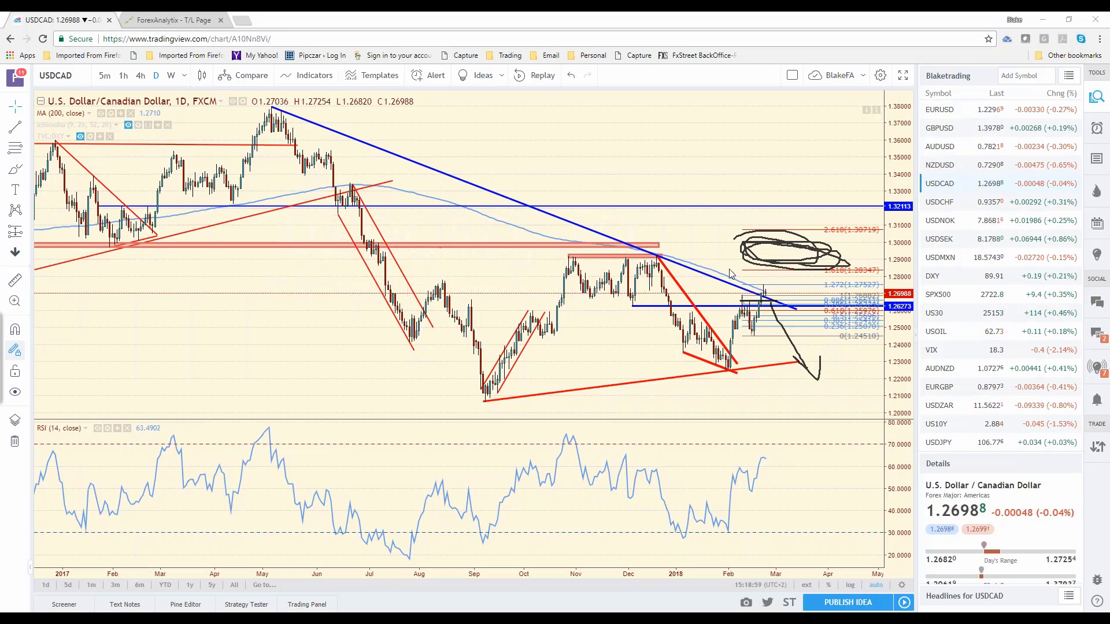
pyautogui.press('Escape')
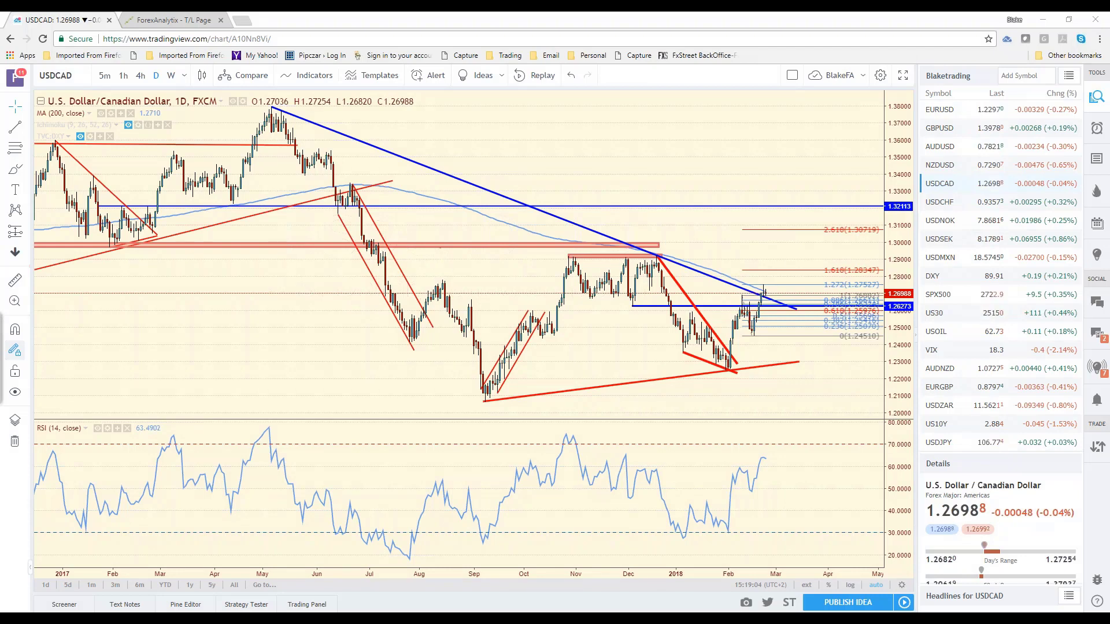
# - Dock the Forex Factory calendar window as a third browser tab
pyautogui.moveTo(428, 6); pyautogui.dragTo(283, 20)
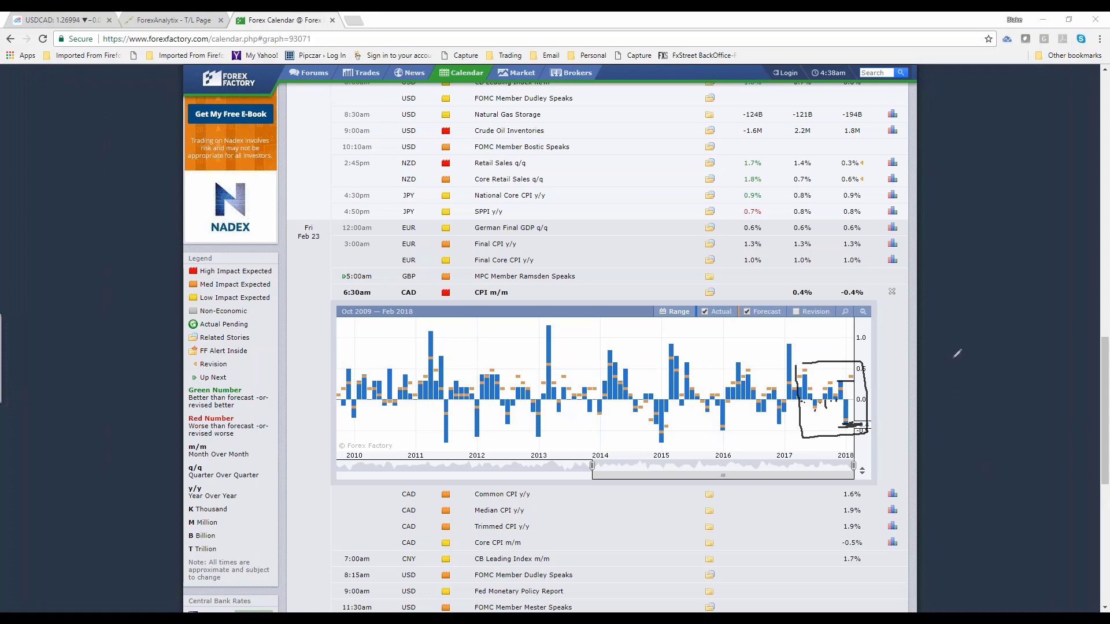
# - Clear the marks on the CAD CPI chart, move the calendar tab aside, and return to USDCAD
pyautogui.press('Escape')
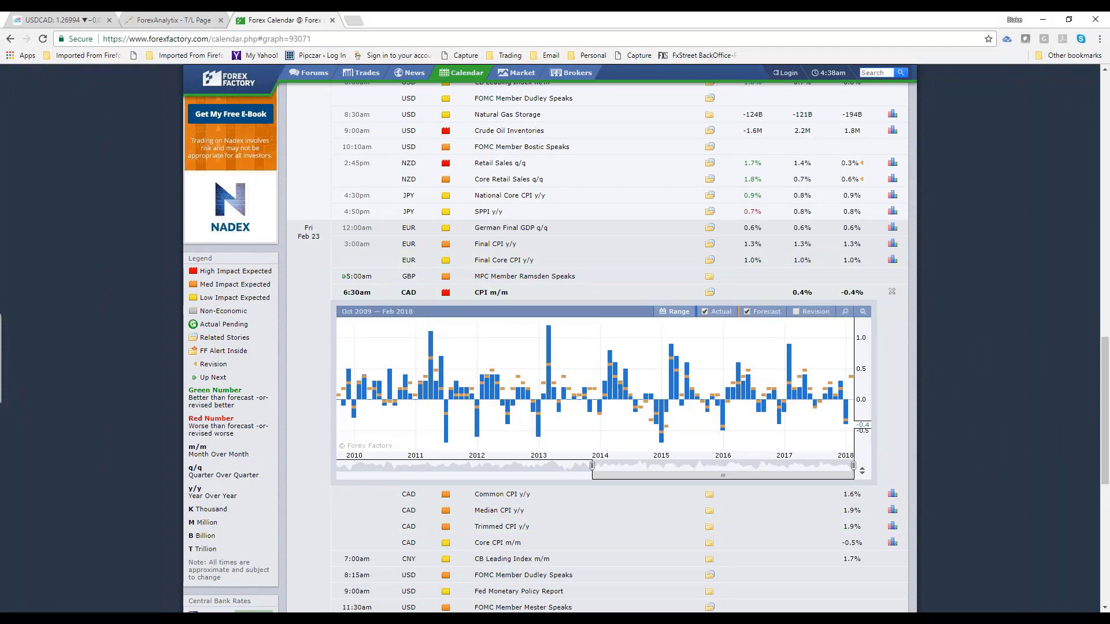
pyautogui.click(221, 20)
pyautogui.moveTo(228, 20); pyautogui.dragTo(277, 20)
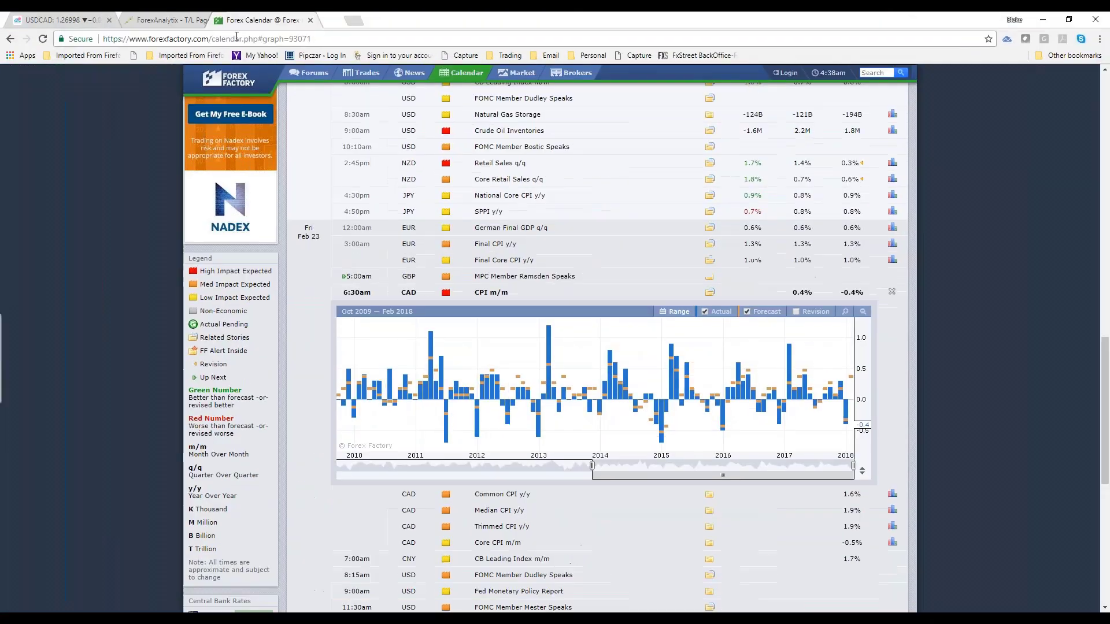
pyautogui.click(62, 20)
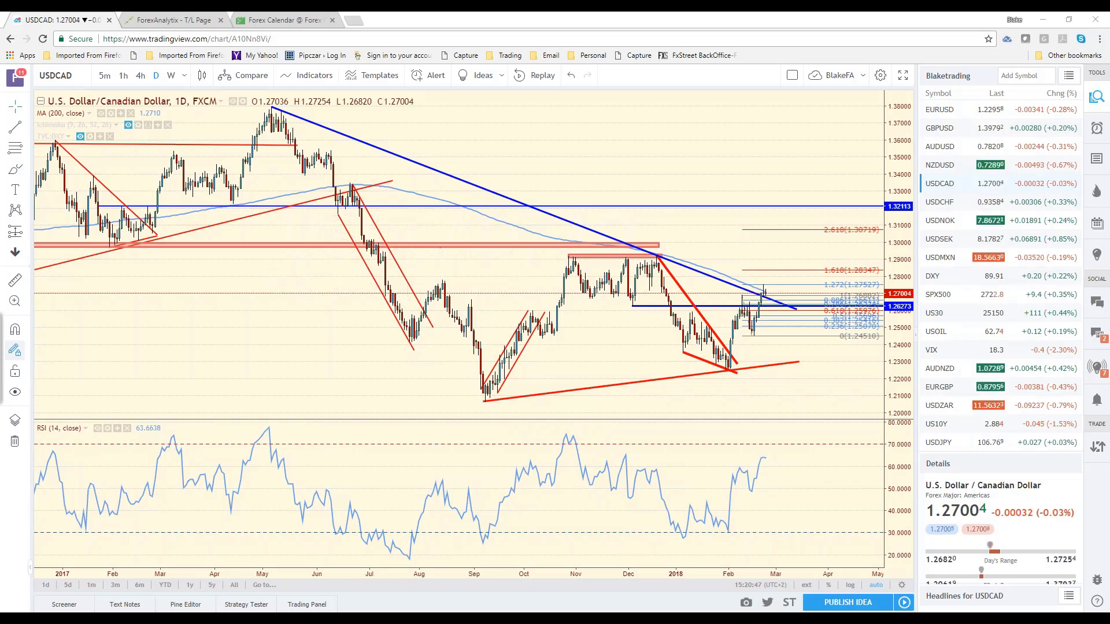
# - Load DXY from the watchlist and zoom out to a wider daily date range
pyautogui.click(937, 281)
pyautogui.scroll(-3, 601, 392)
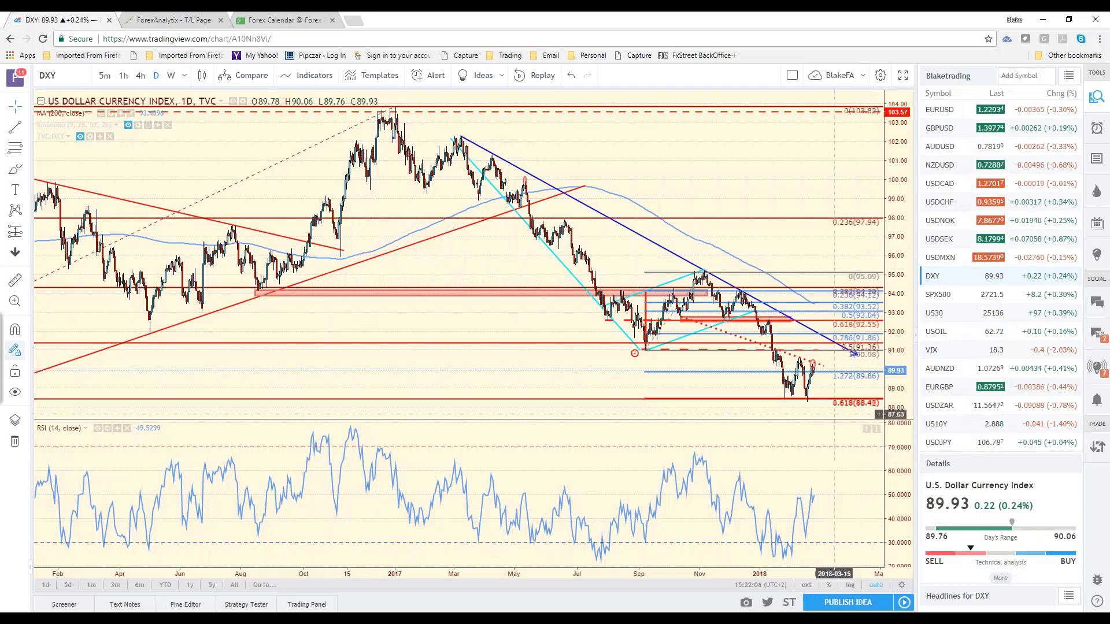
pyautogui.scroll(3, 608, 418)
pyautogui.scroll(-2, 609, 418)
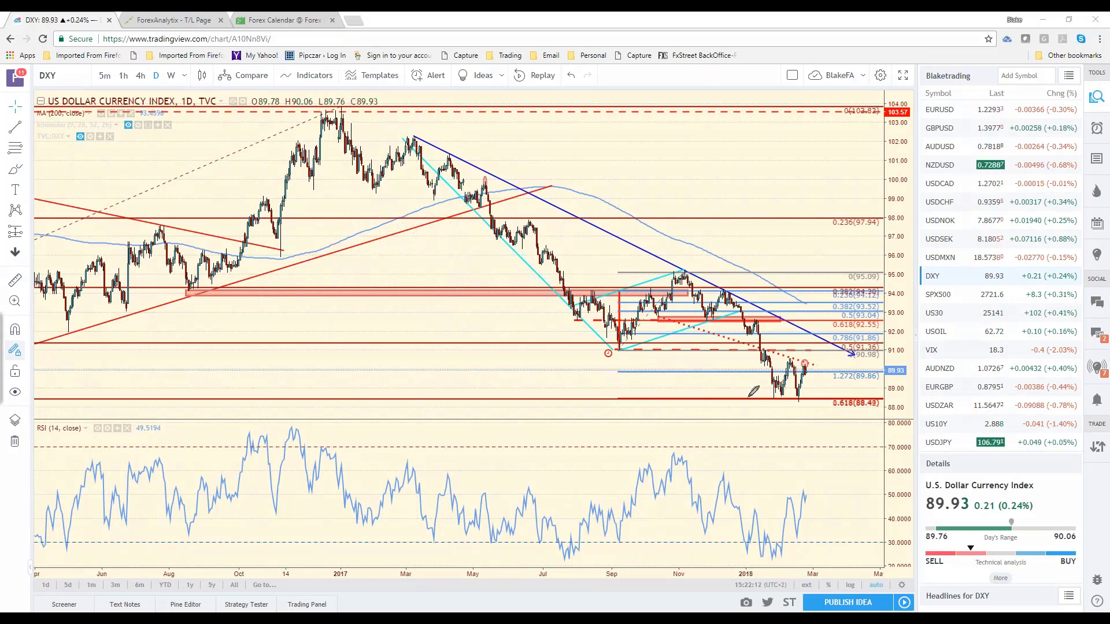
pyautogui.moveTo(802, 392)
pyautogui.mouseDown()
pyautogui.moveTo(763, 396)
pyautogui.moveTo(811, 396)
pyautogui.mouseUp()
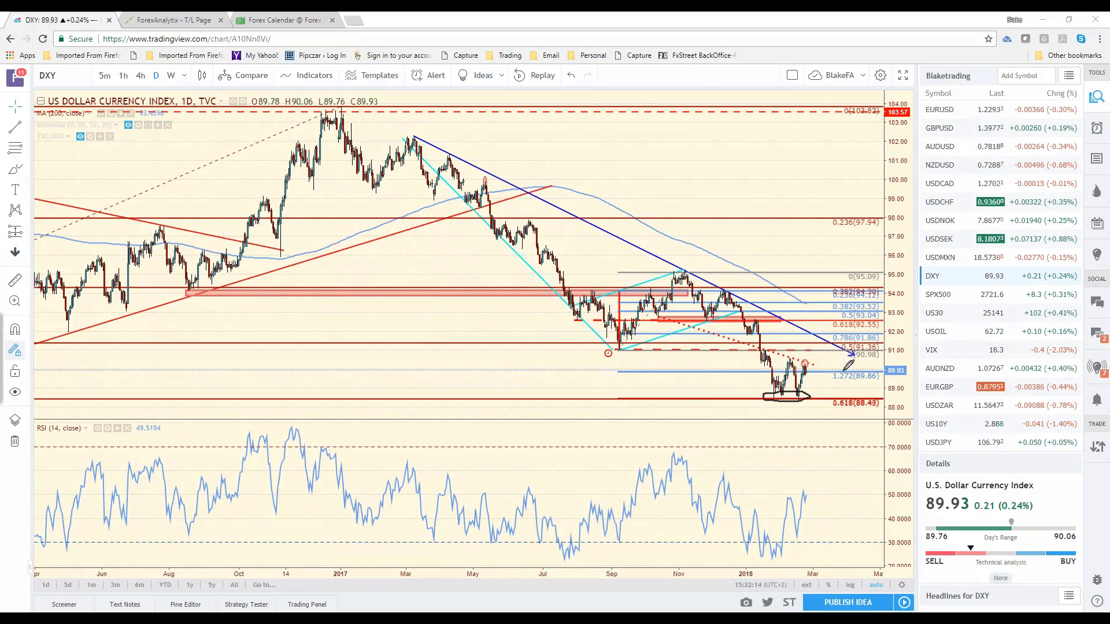
pyautogui.moveTo(755, 358)
pyautogui.mouseDown()
pyautogui.moveTo(822, 348)
pyautogui.moveTo(816, 316)
pyautogui.moveTo(806, 319)
pyautogui.moveTo(826, 308)
pyautogui.moveTo(868, 458)
pyautogui.mouseUp()
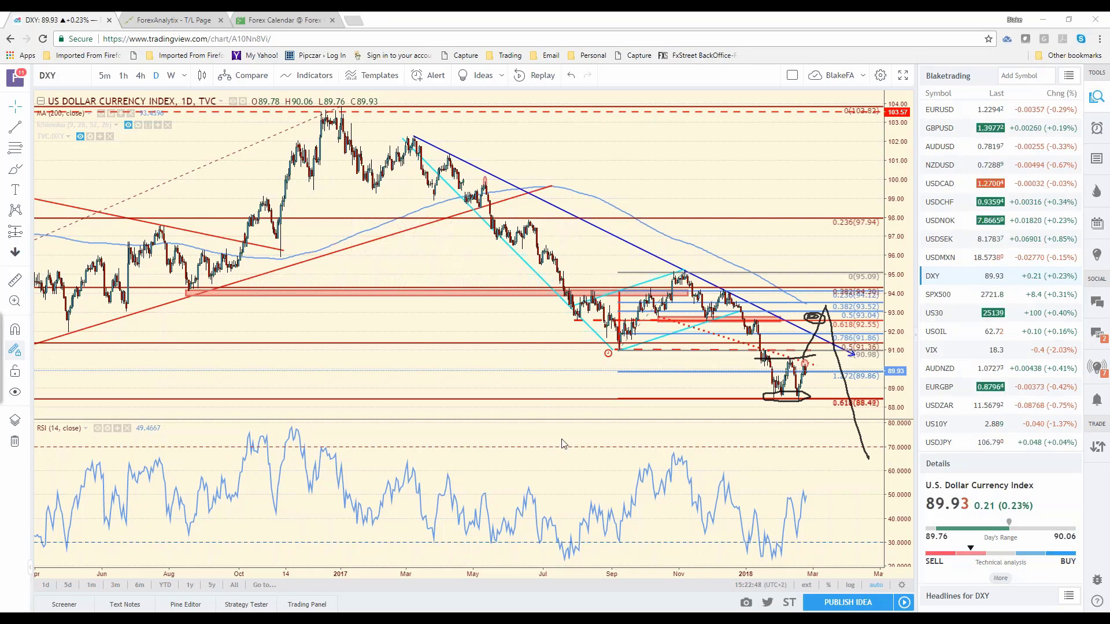
pyautogui.press('e')
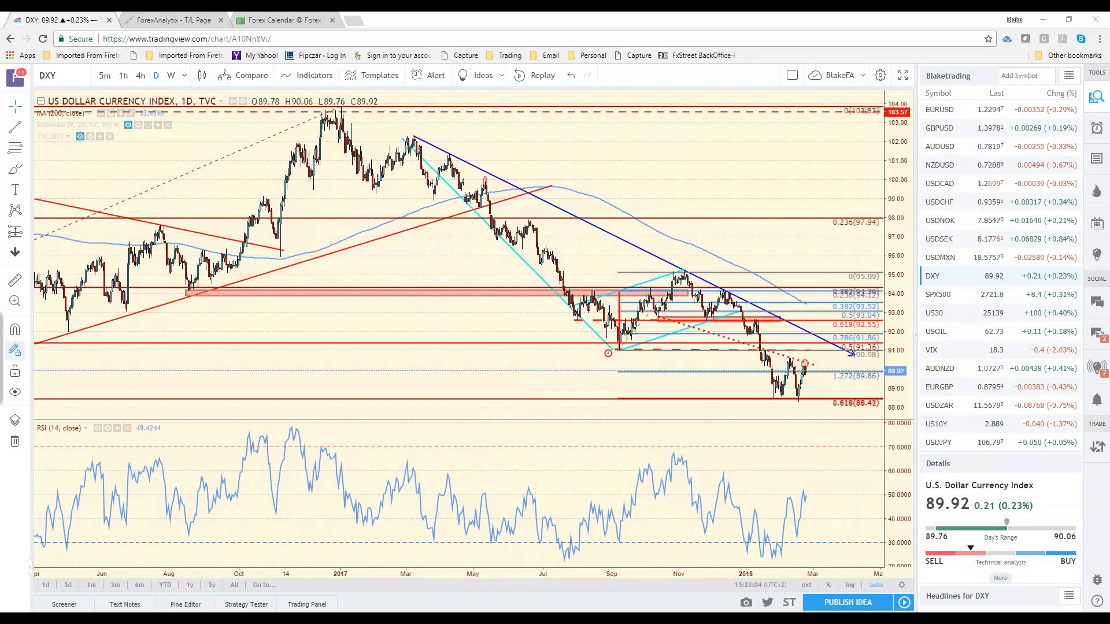
# - Open ForexAnalytix's GBP/NZD Basic Technical page, highlight the 22 February note, and enlarge the daily chart
pyautogui.click(172, 21)
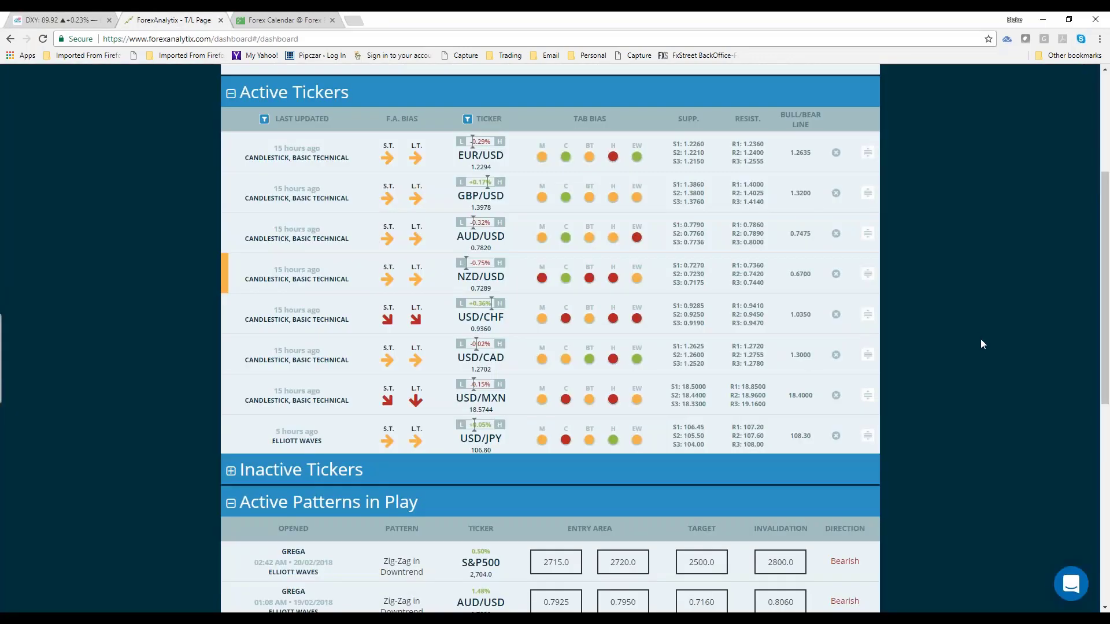
pyautogui.scroll(-10, 795, 364)
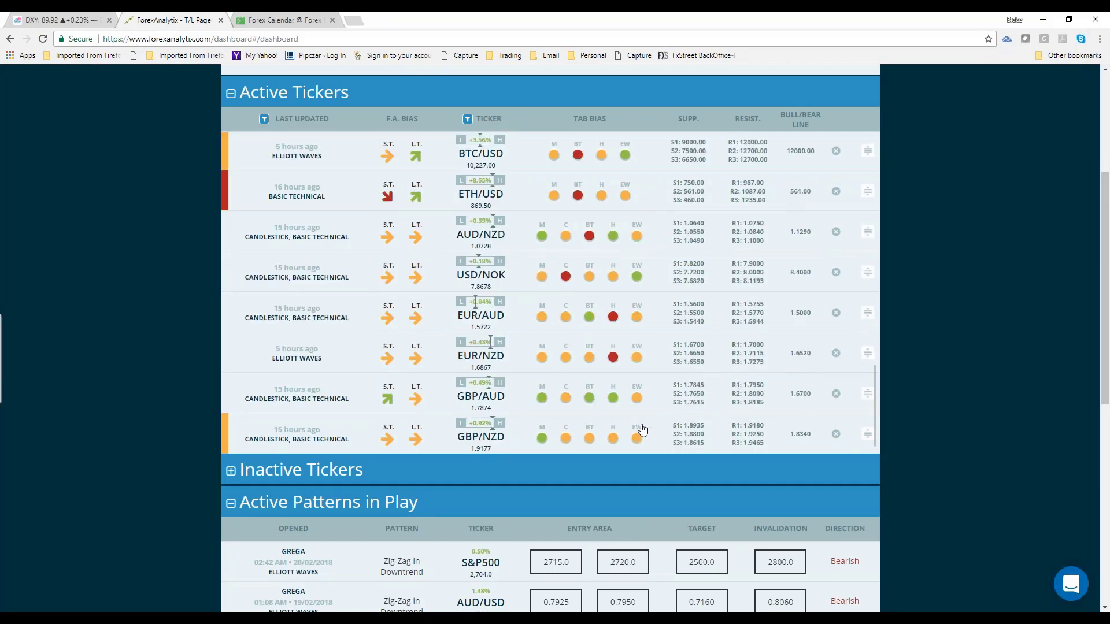
pyautogui.click(773, 431)
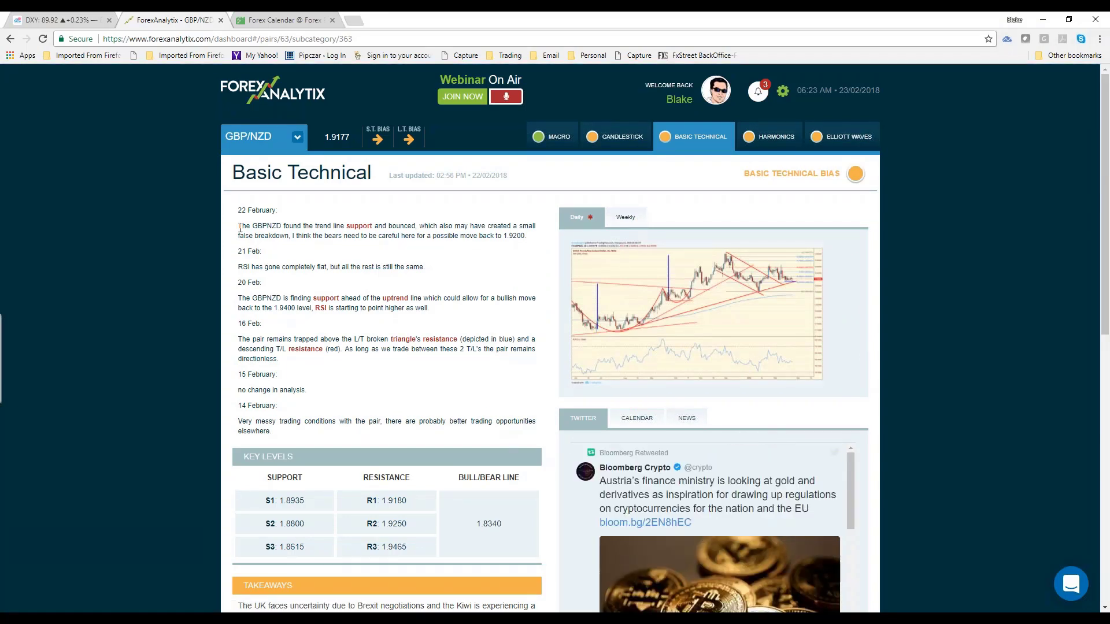
pyautogui.moveTo(272, 228); pyautogui.dragTo(529, 237)
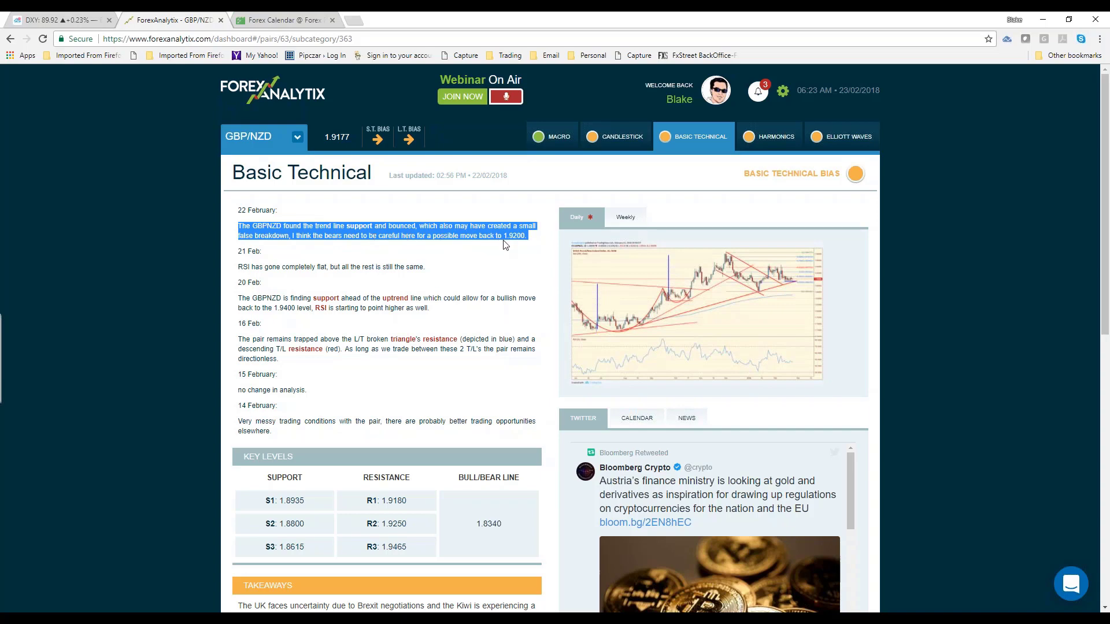
pyautogui.click(770, 305)
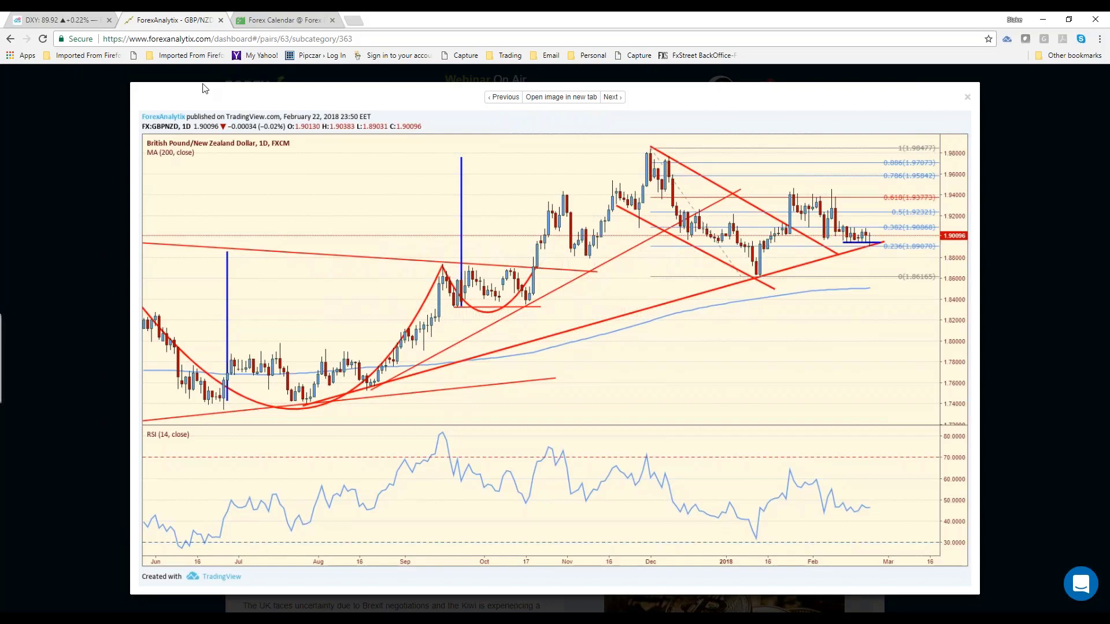
# - Load GBPNZD on the 60-minute timeframe, zoom in, then switch the chart to EURUSD
pyautogui.click(79, 26)
pyautogui.scroll(-2, 990, 413)
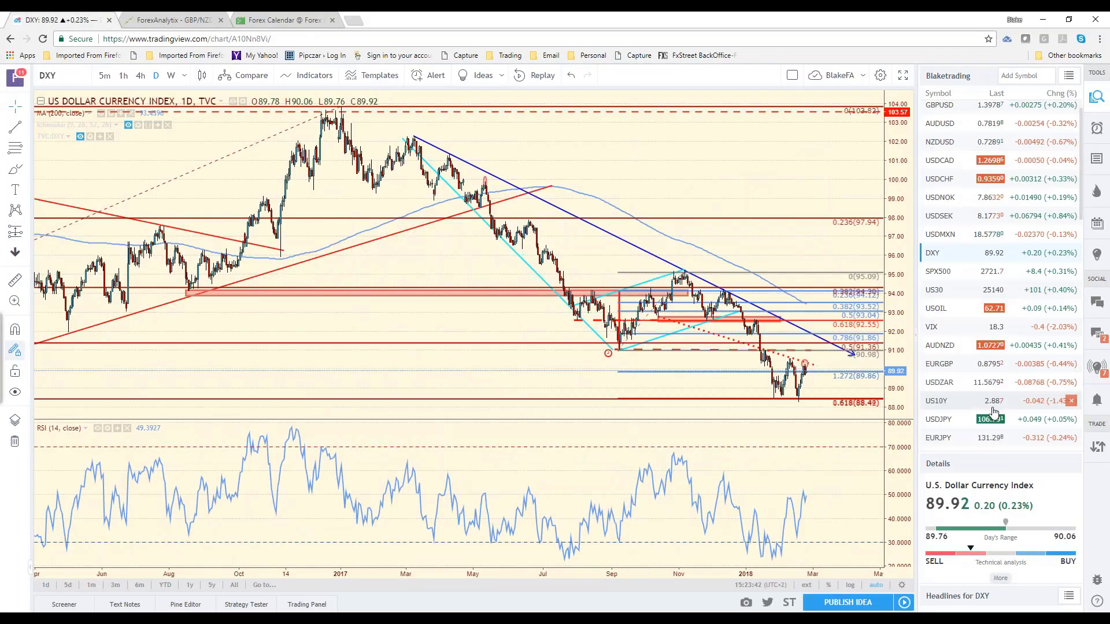
pyautogui.scroll(3, 990, 412)
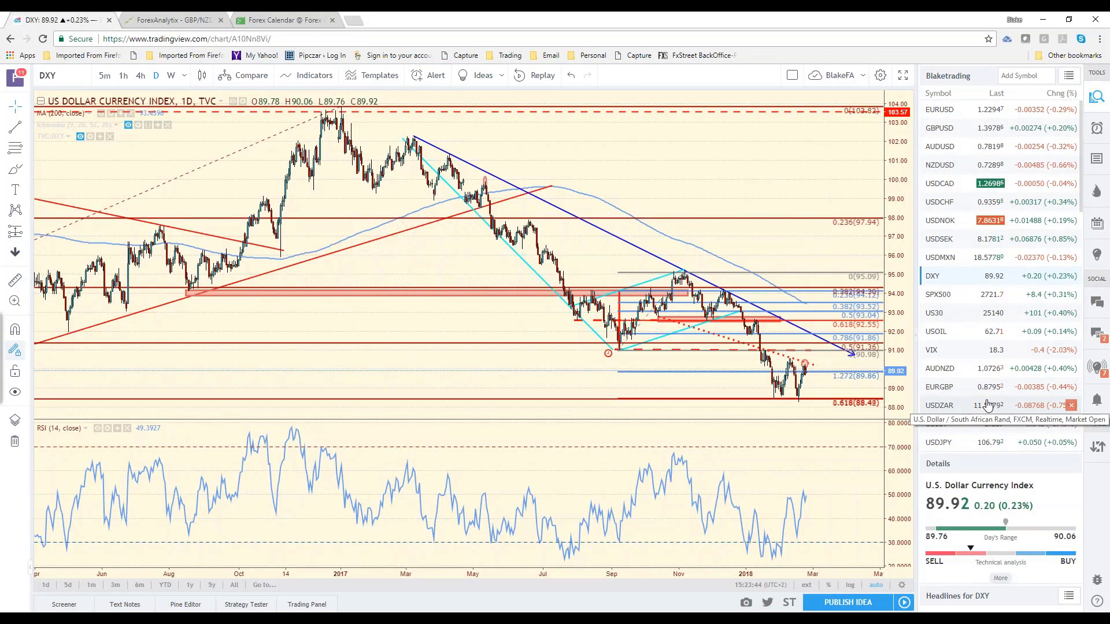
pyautogui.scroll(-4, 987, 403)
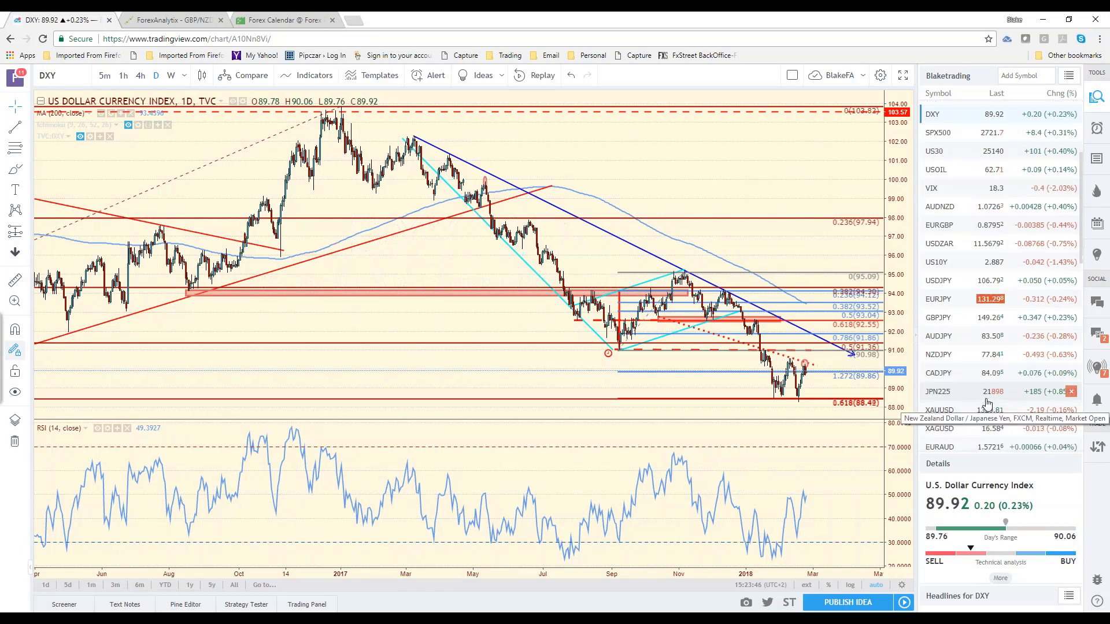
pyautogui.scroll(-3, 987, 403)
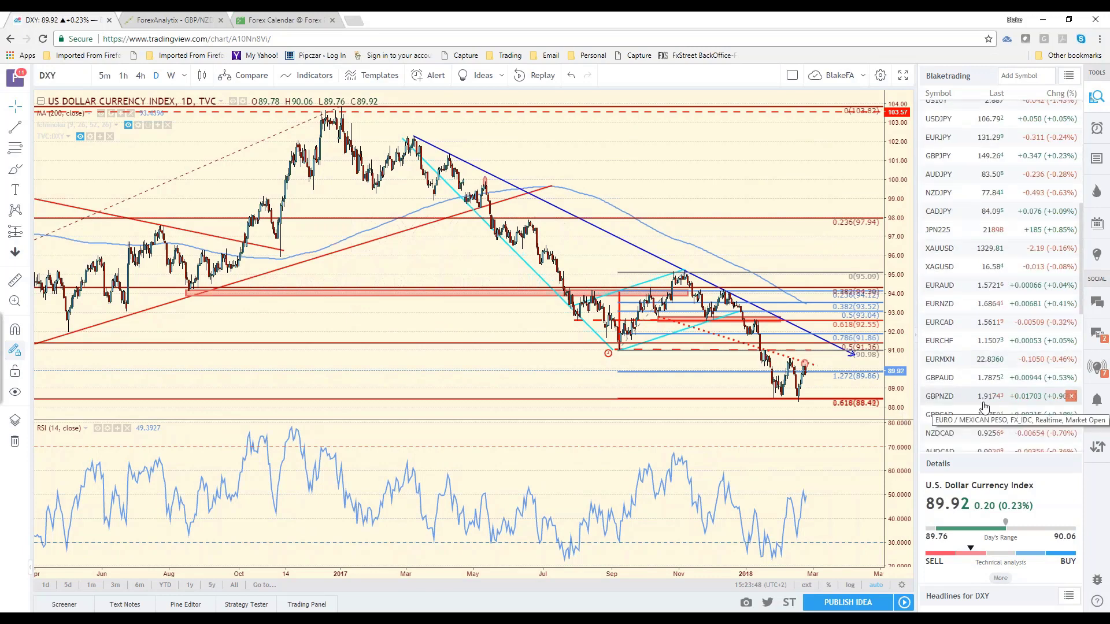
pyautogui.click(960, 395)
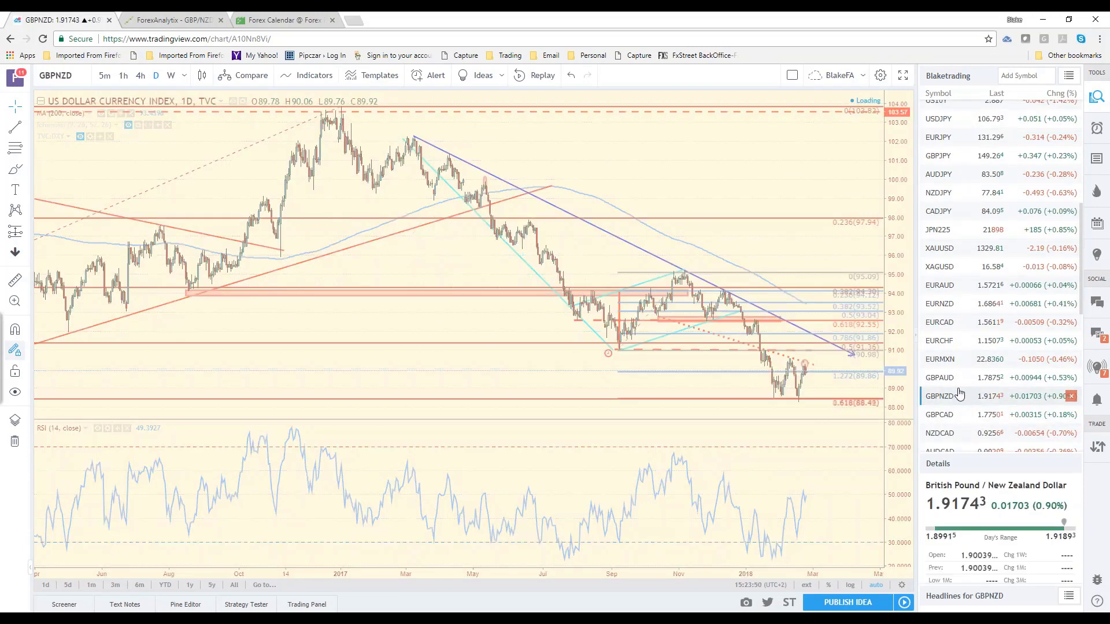
pyautogui.click(130, 81)
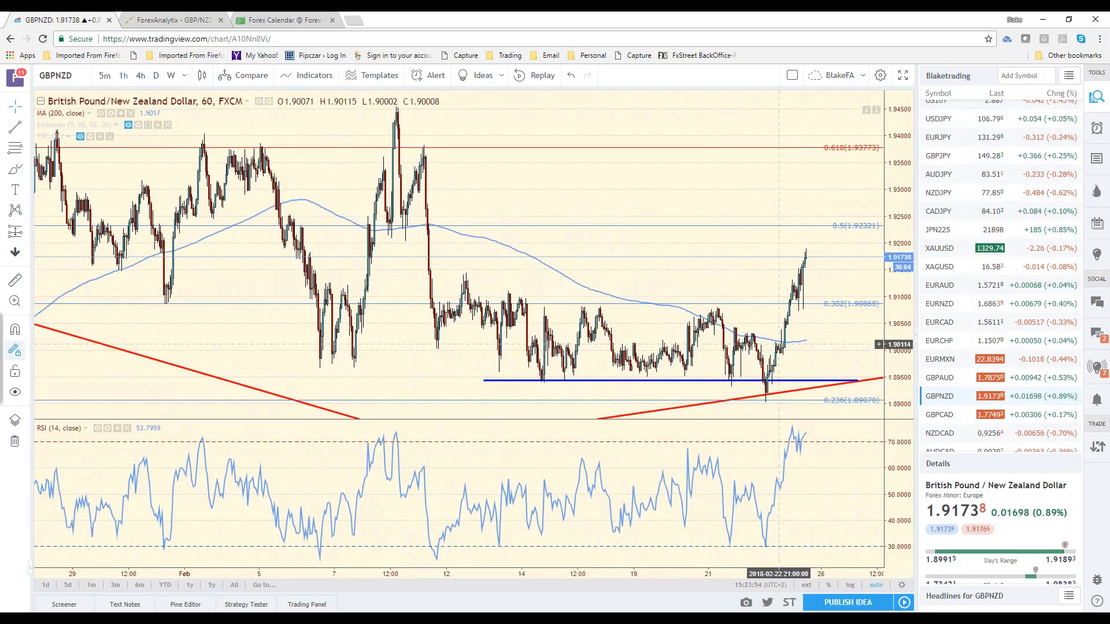
pyautogui.scroll(3, 779, 359)
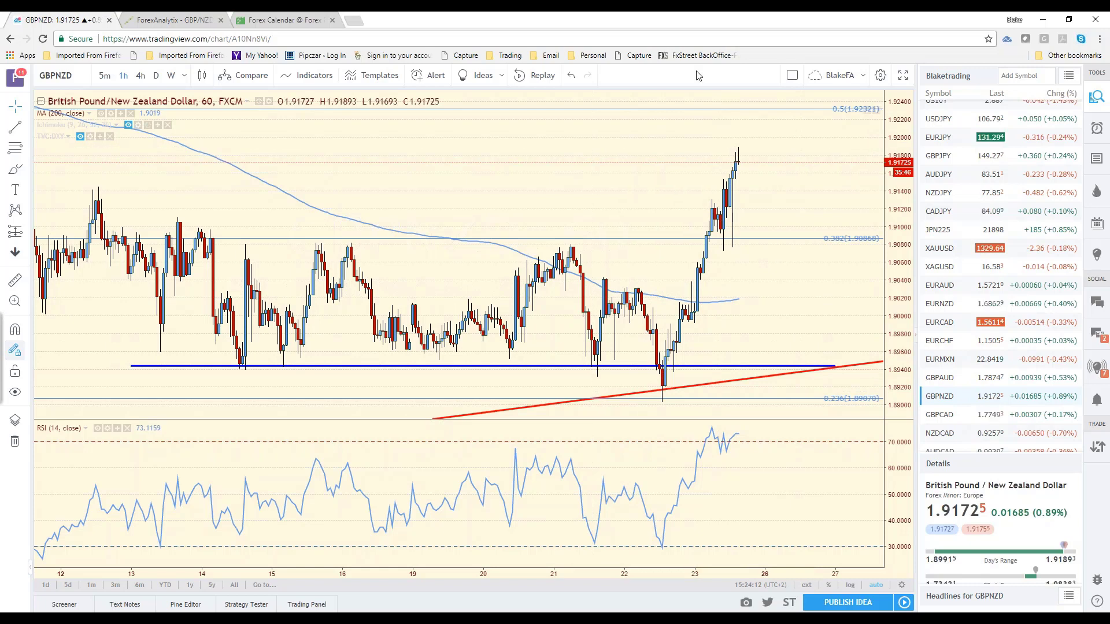
pyautogui.scroll(6, 968, 174)
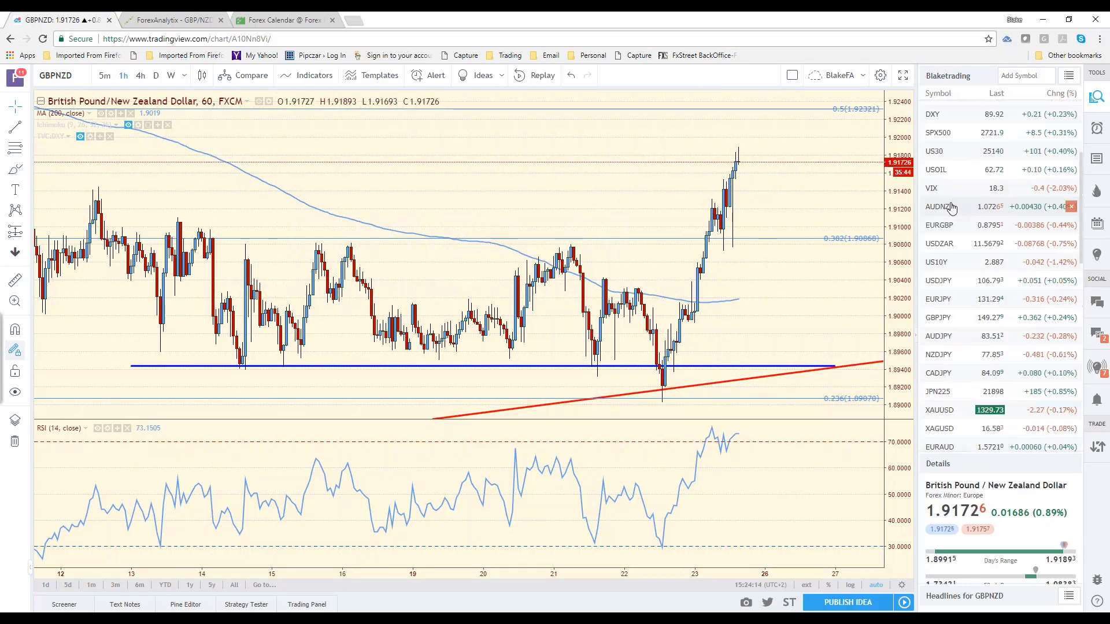
pyautogui.click(956, 109)
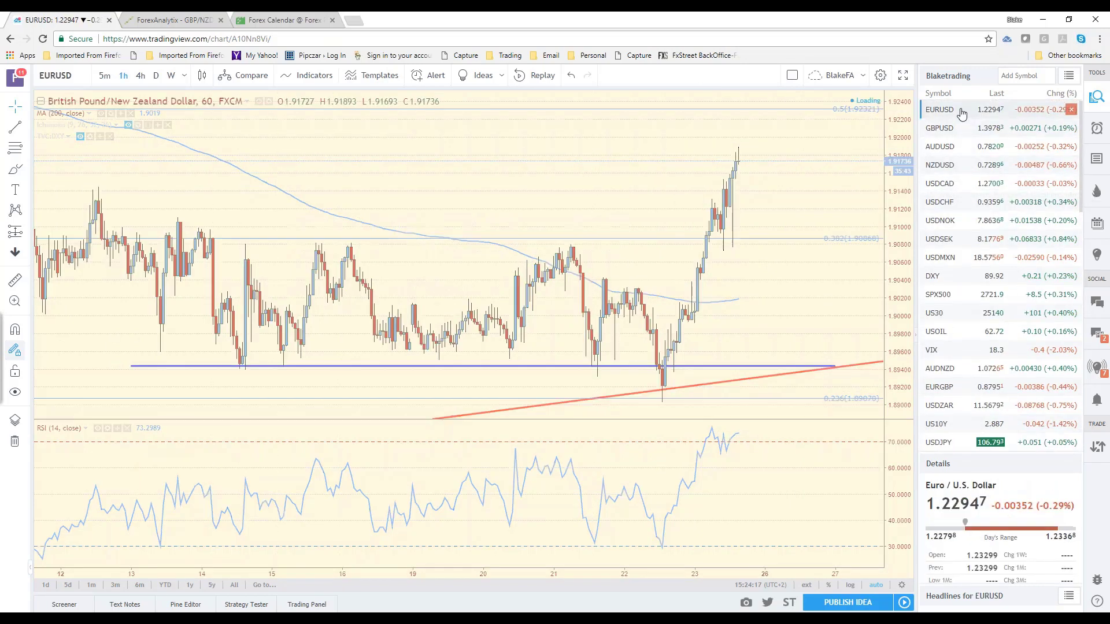
# - Close the enlarged GBP/NZD chart, browse the ForexAnalytix dashboard, then return to TradingView's EURUSD chart
pyautogui.click(179, 22)
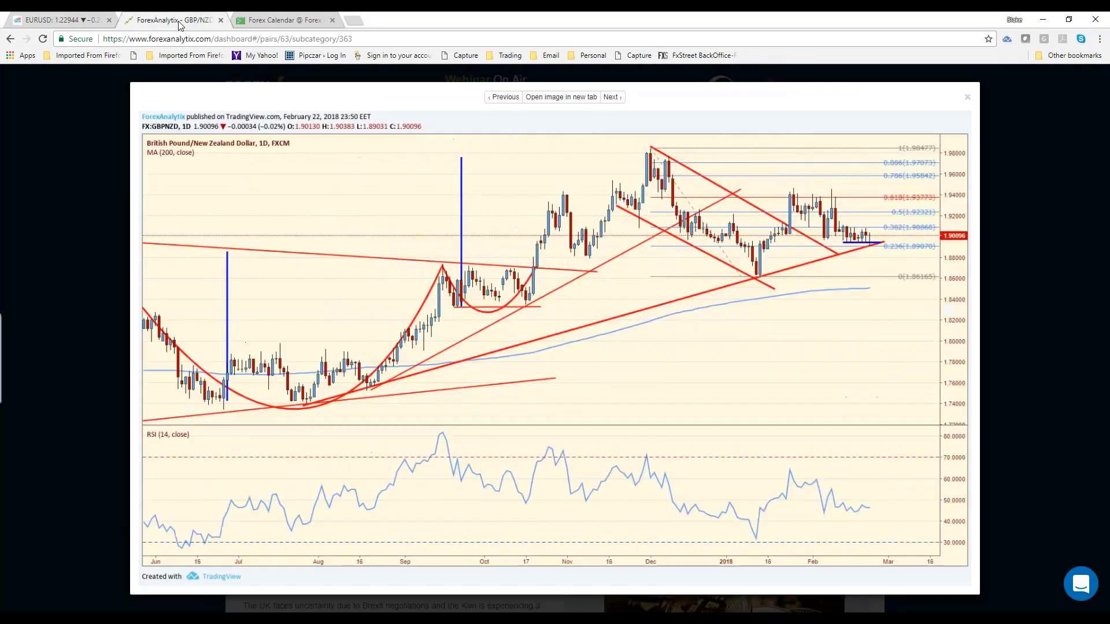
pyautogui.click(968, 98)
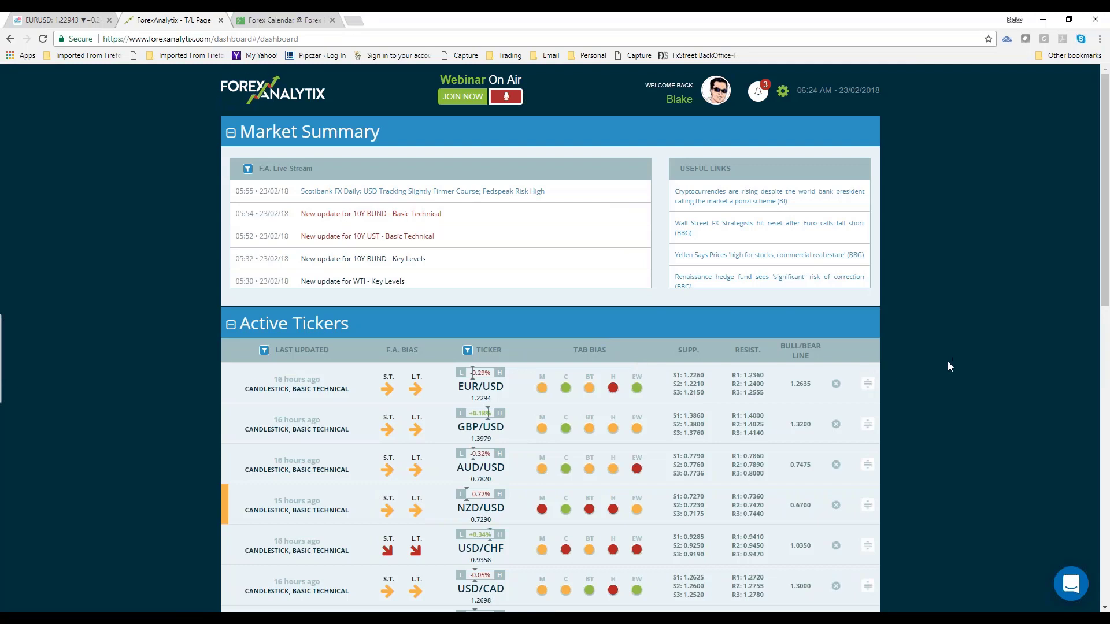
pyautogui.scroll(-1, 948, 362)
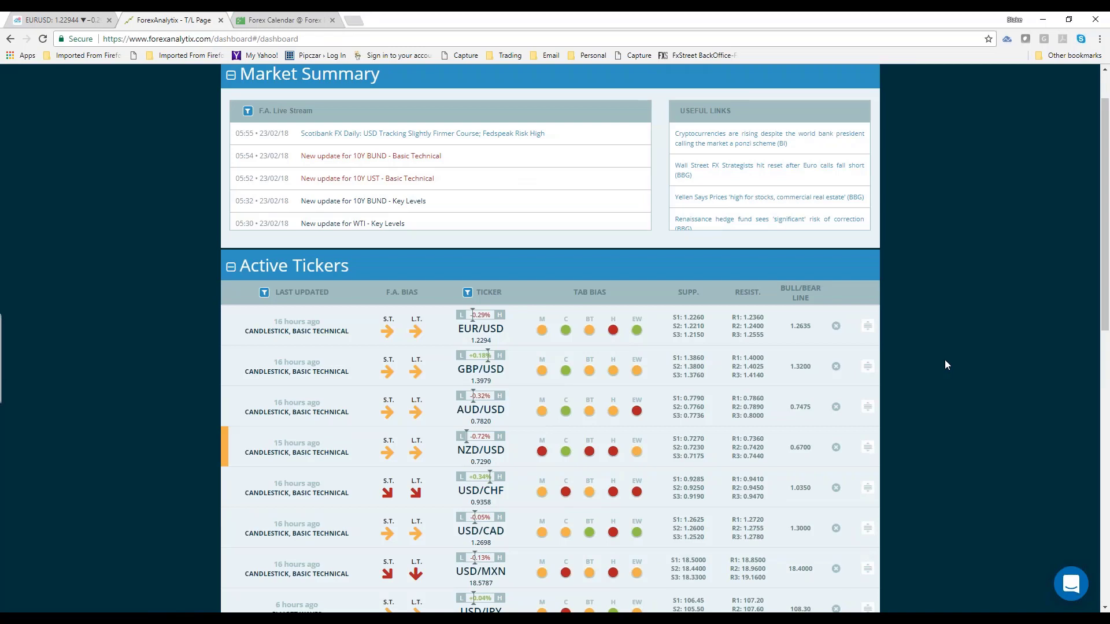
pyautogui.scroll(1, 924, 377)
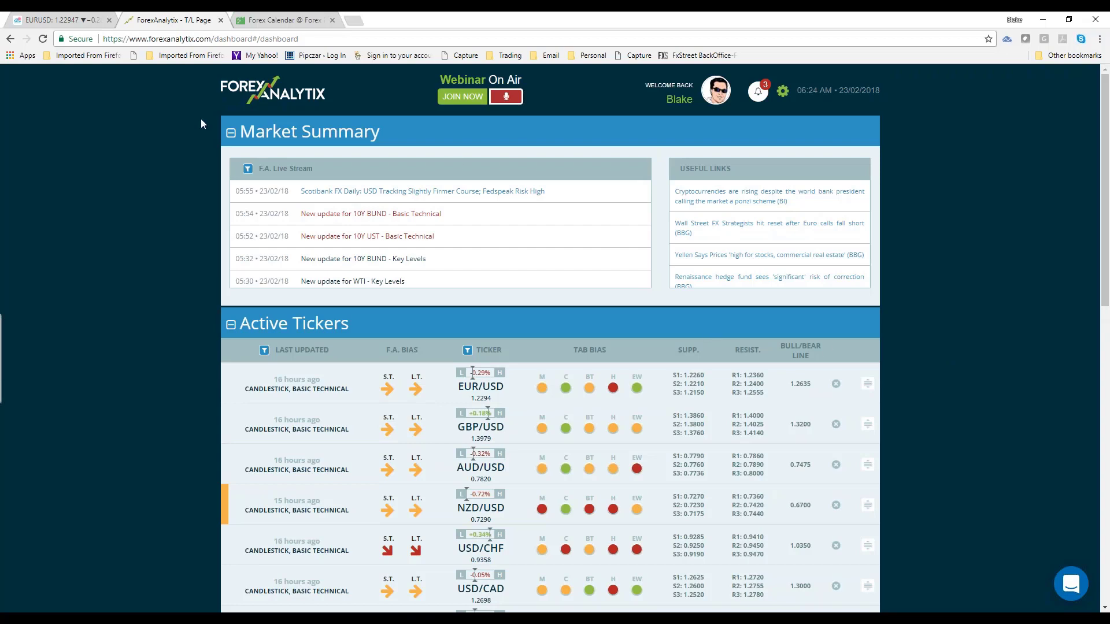
pyautogui.click(55, 19)
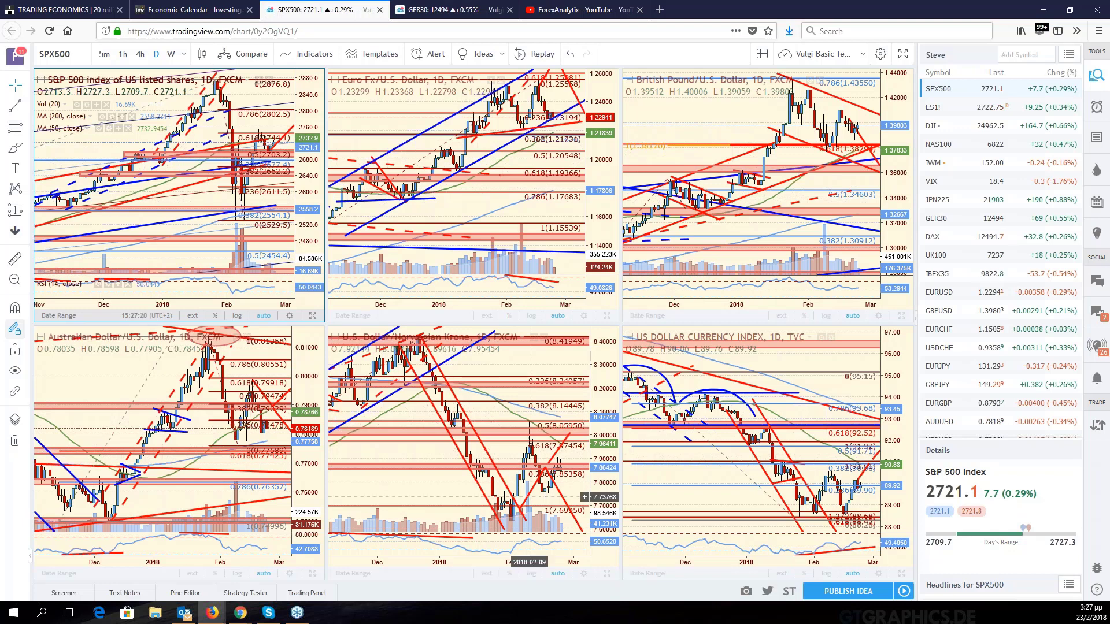
# - Load the Bund (DE10YBEUR) into the active dollar index pane and maximize it
pyautogui.click(876, 474)
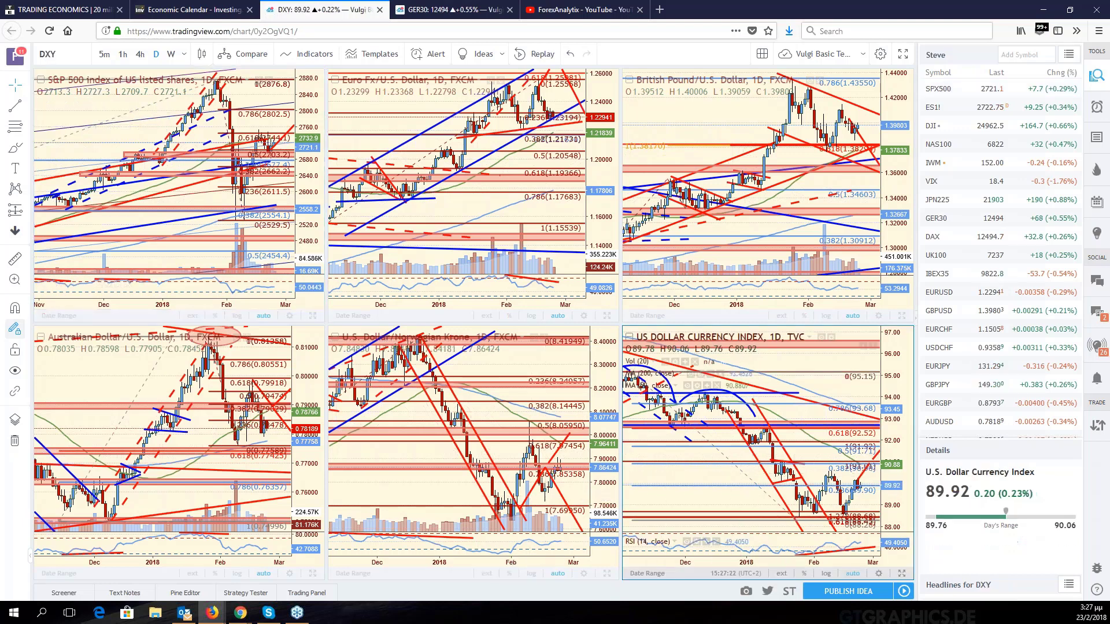
pyautogui.scroll(-8, 955, 387)
pyautogui.scroll(-6, 954, 387)
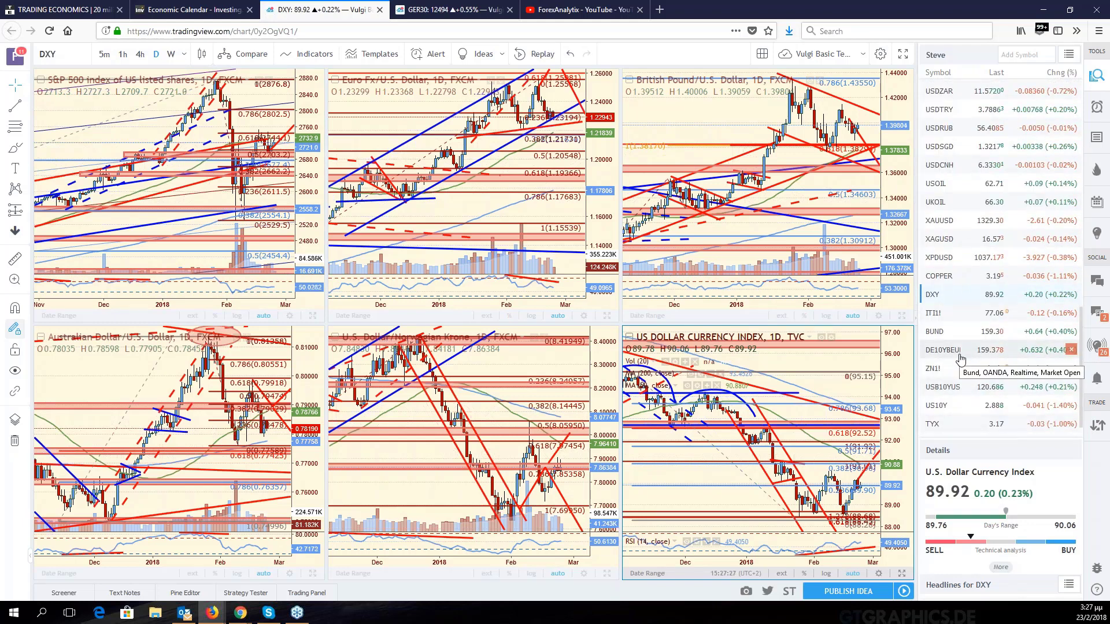
pyautogui.click(960, 360)
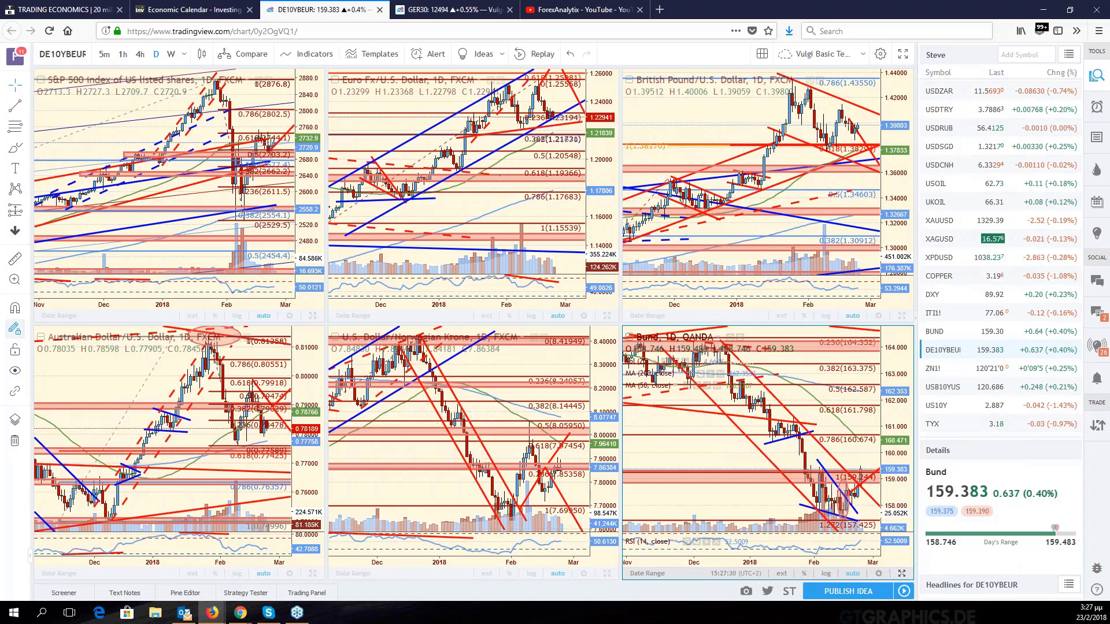
pyautogui.click(901, 573)
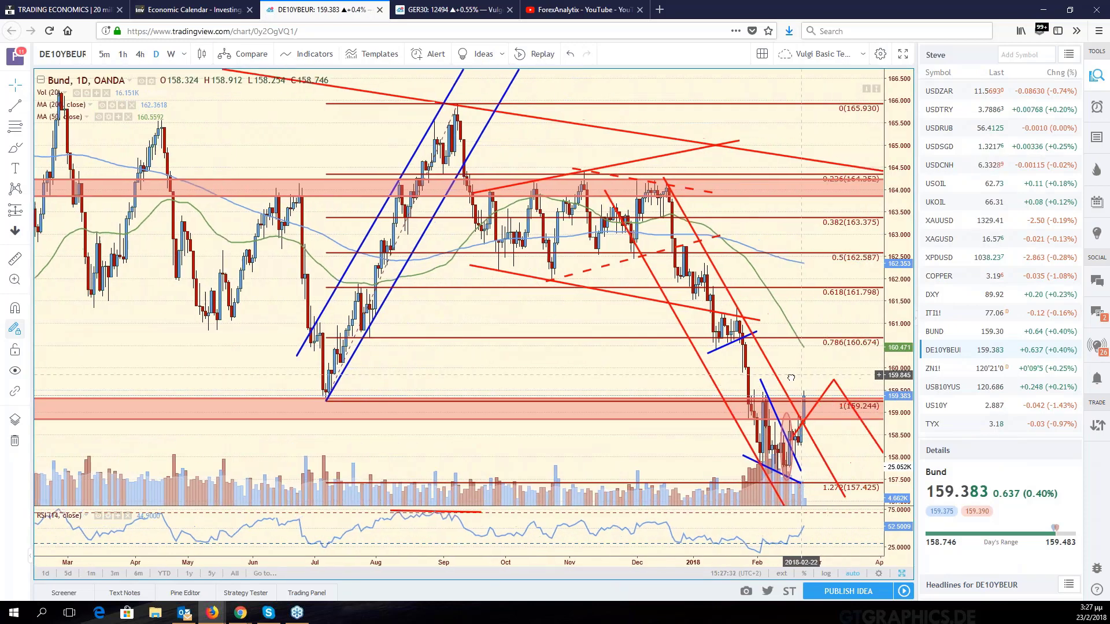
# - Pan and zoom the Bund daily chart, then select the pink ellipse near recent lows
pyautogui.moveTo(791, 377); pyautogui.dragTo(770, 379)
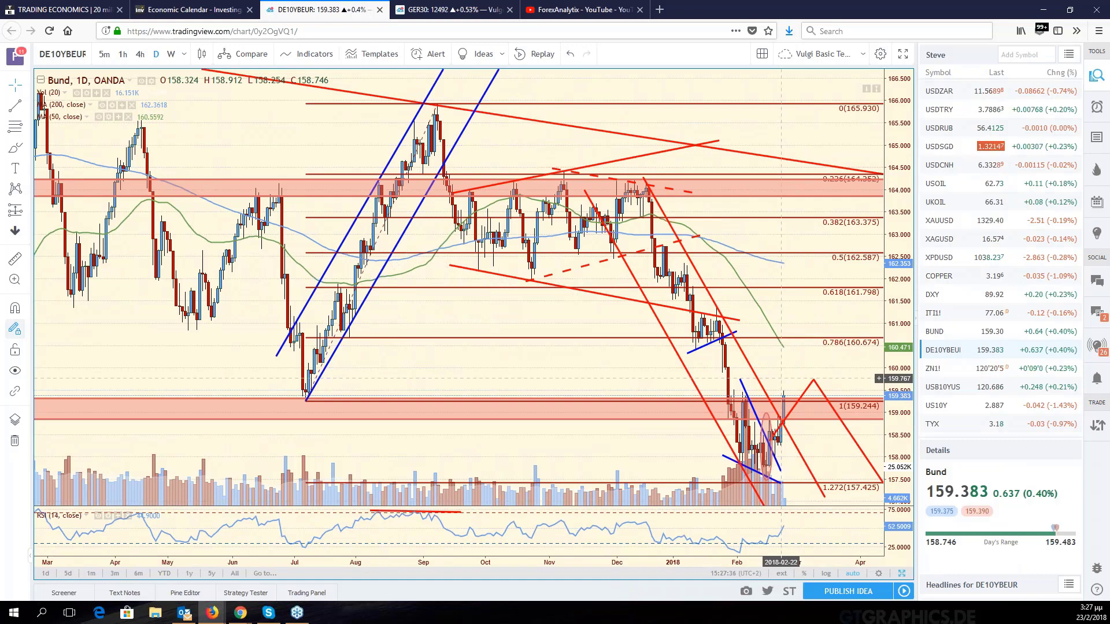
pyautogui.scroll(-2, 782, 378)
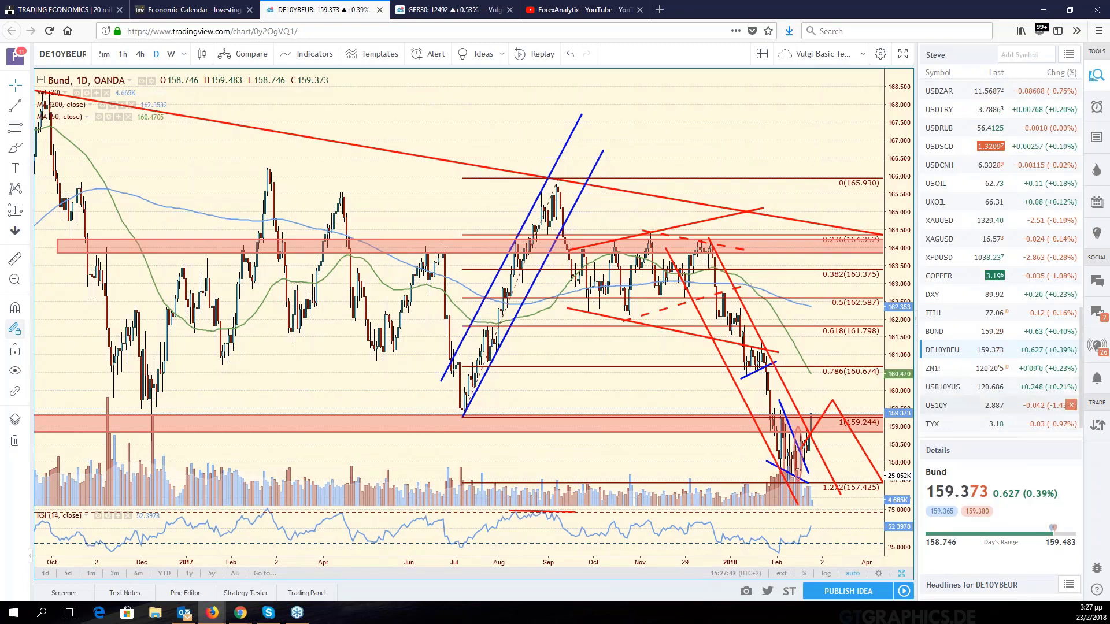
pyautogui.scroll(3, 788, 389)
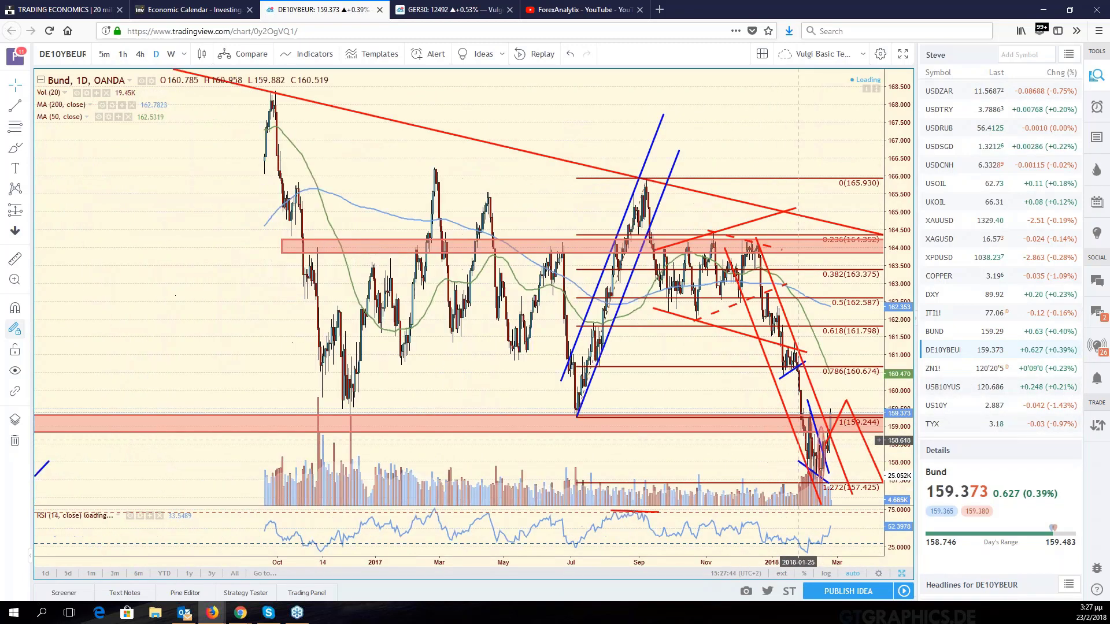
pyautogui.scroll(2, 787, 389)
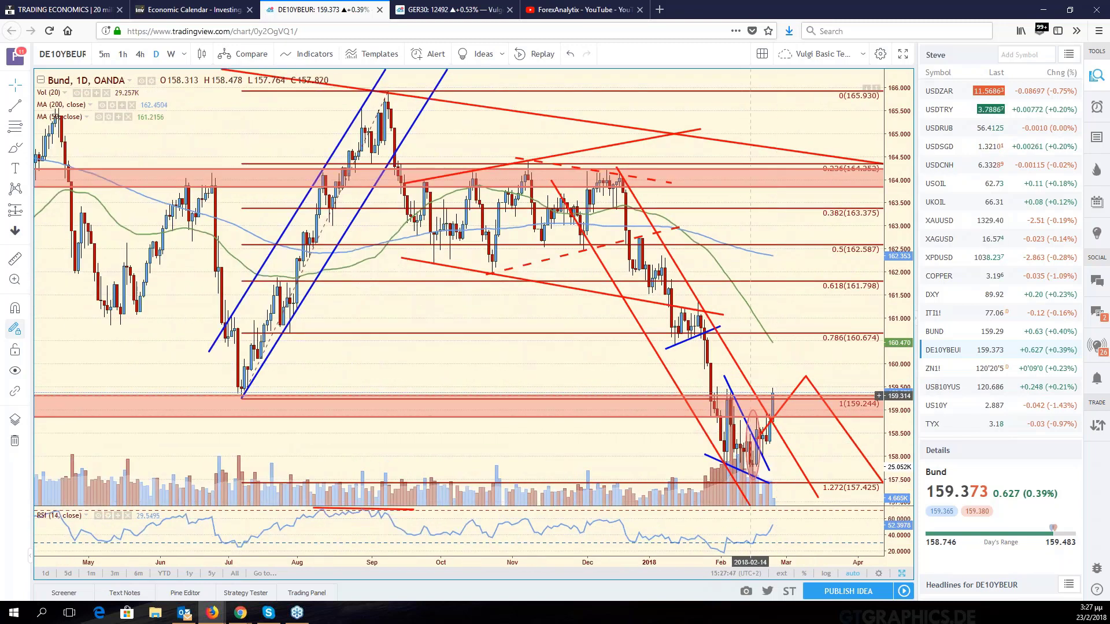
pyautogui.click(757, 480)
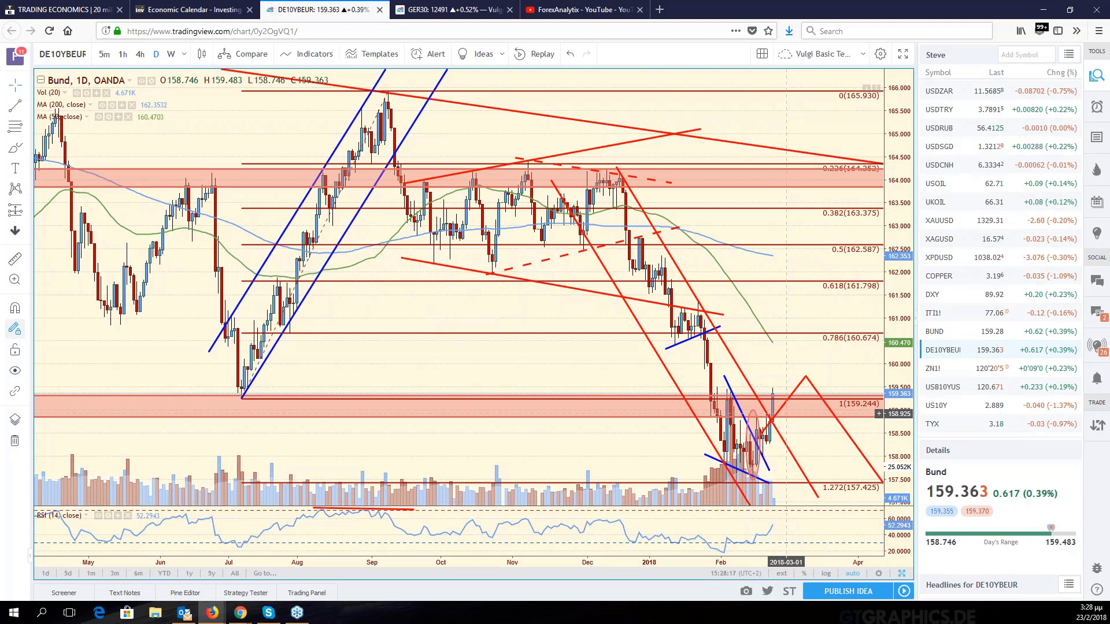
# - Widen the Bund view to over two years, then switch to the US 10Y T-Note (USB10YUS)
pyautogui.click(902, 574)
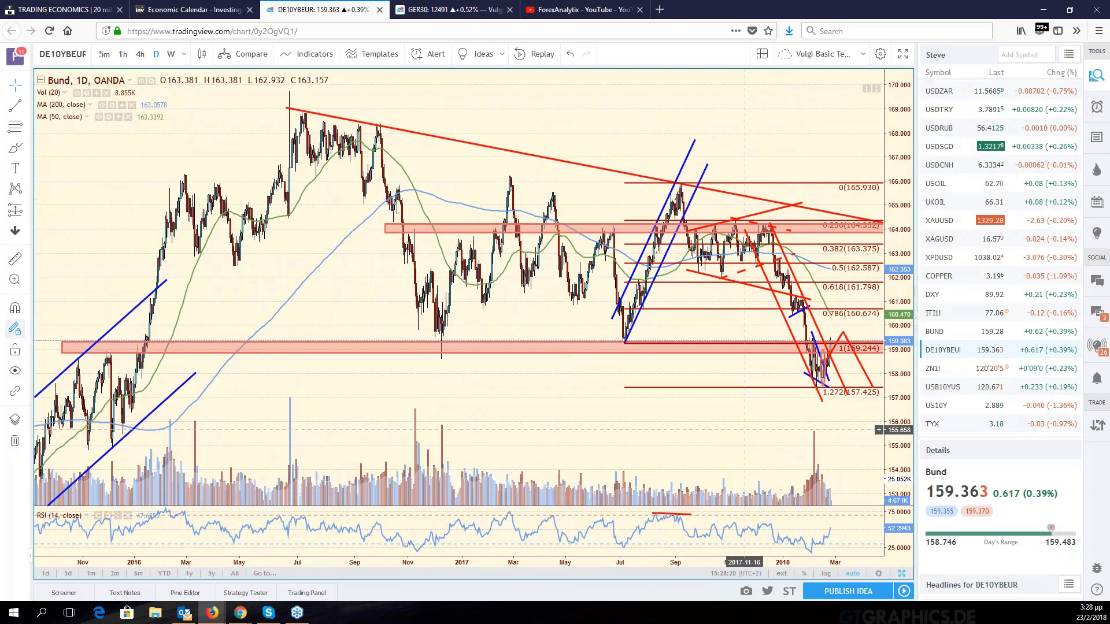
pyautogui.scroll(5, 772, 392)
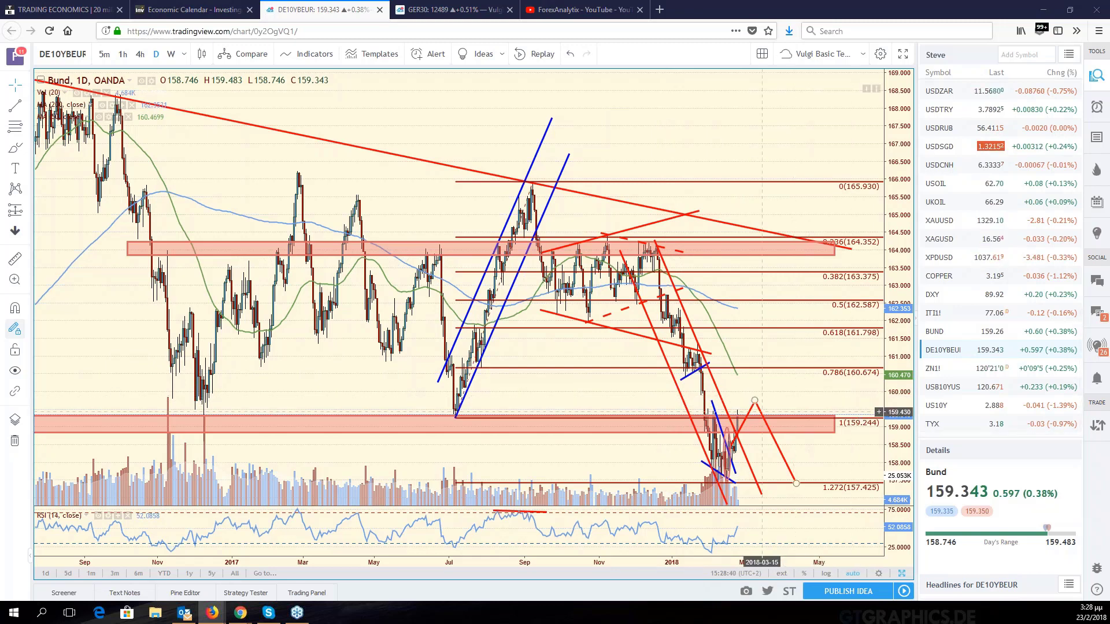
pyautogui.scroll(-1, 981, 362)
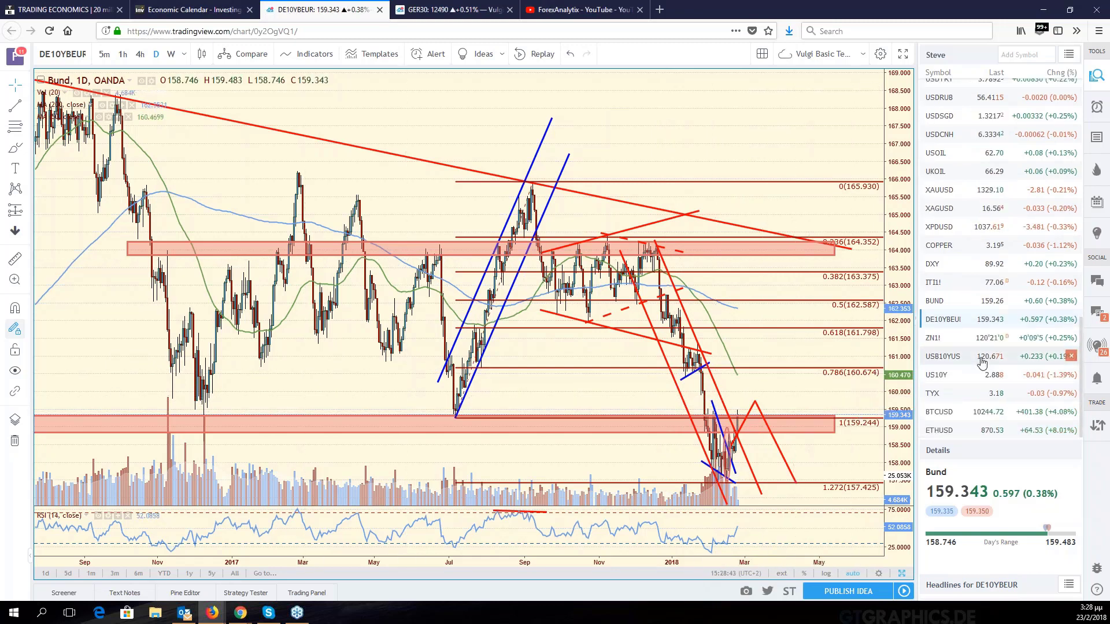
pyautogui.click(982, 360)
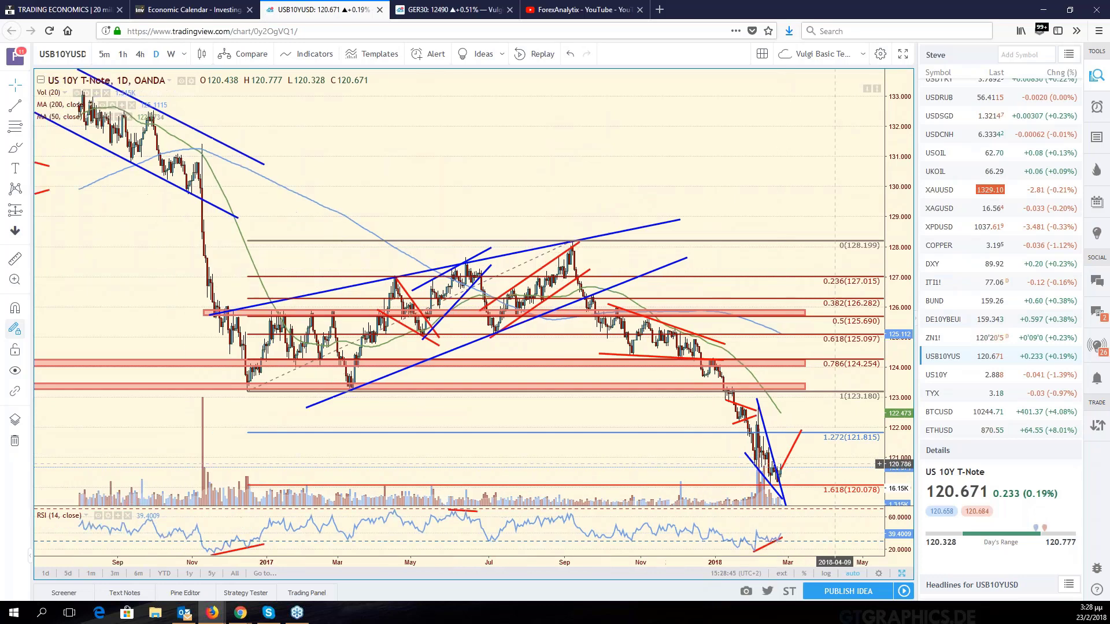
# - Restore the six-chart daily grid layout
pyautogui.scroll(5, 834, 463)
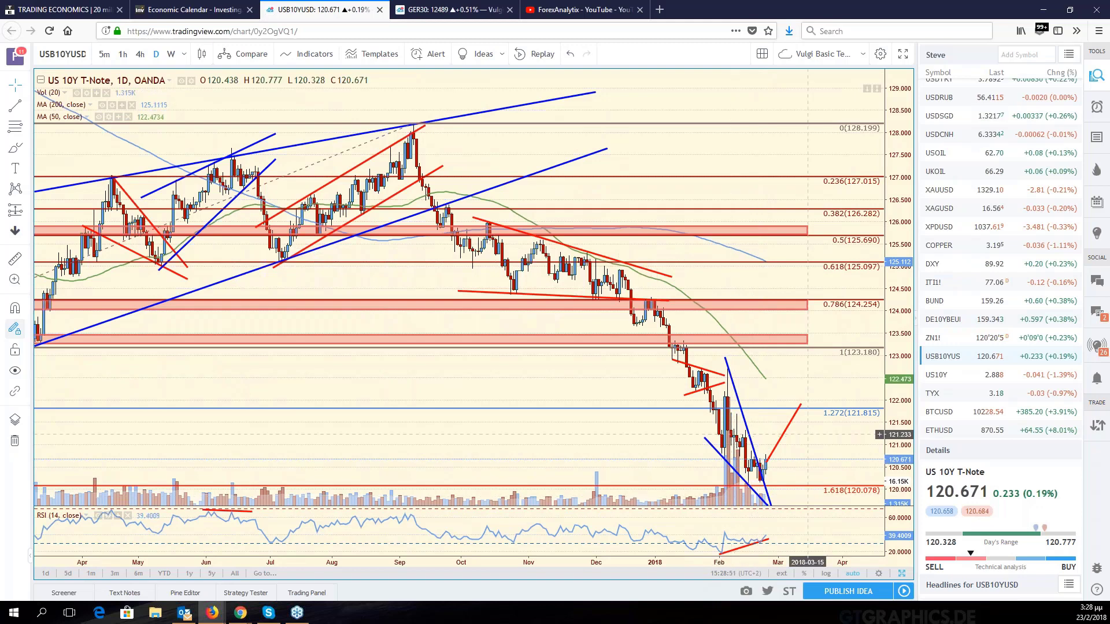
pyautogui.scroll(-5, 808, 434)
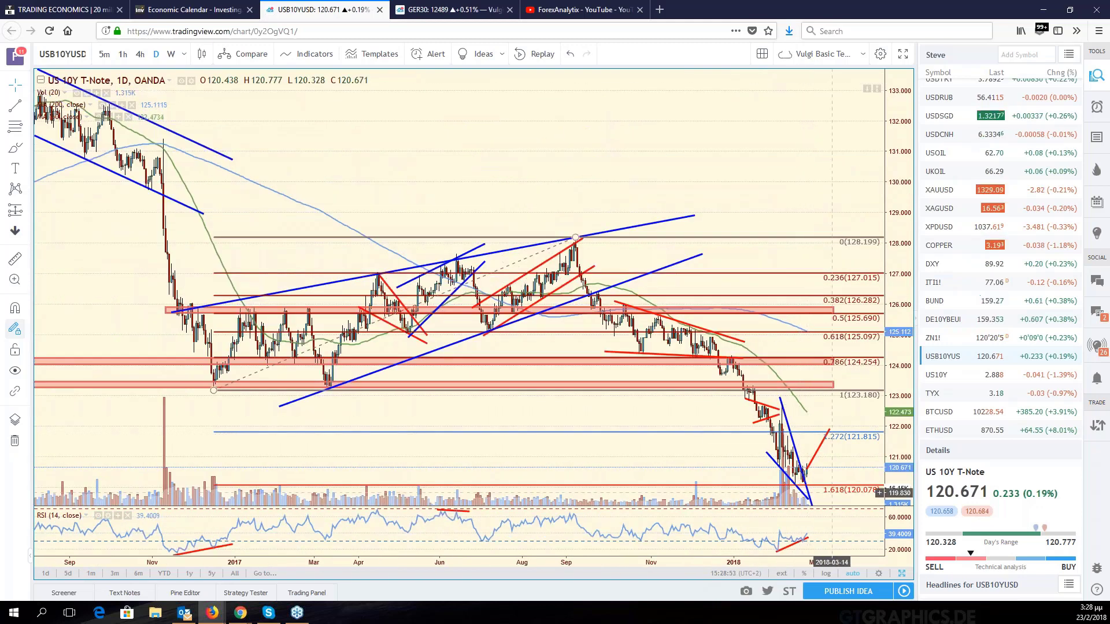
pyautogui.click(904, 577)
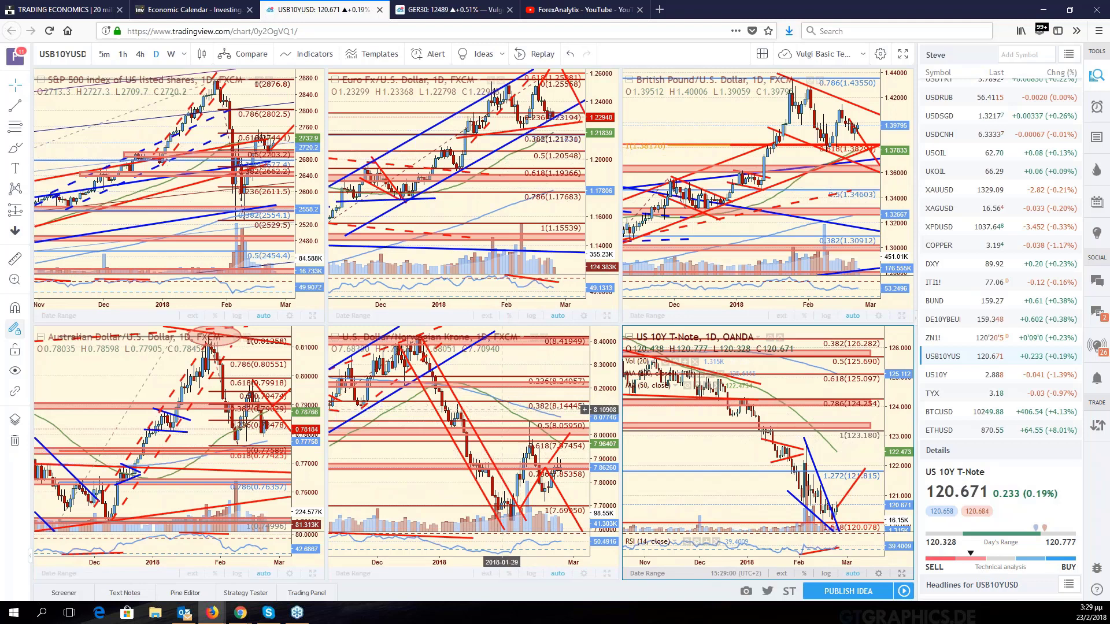
# - Replace the USD/NOK pane with USDCAD and enlarge that chart to full size
pyautogui.click(501, 409)
pyautogui.write('USDCAD')
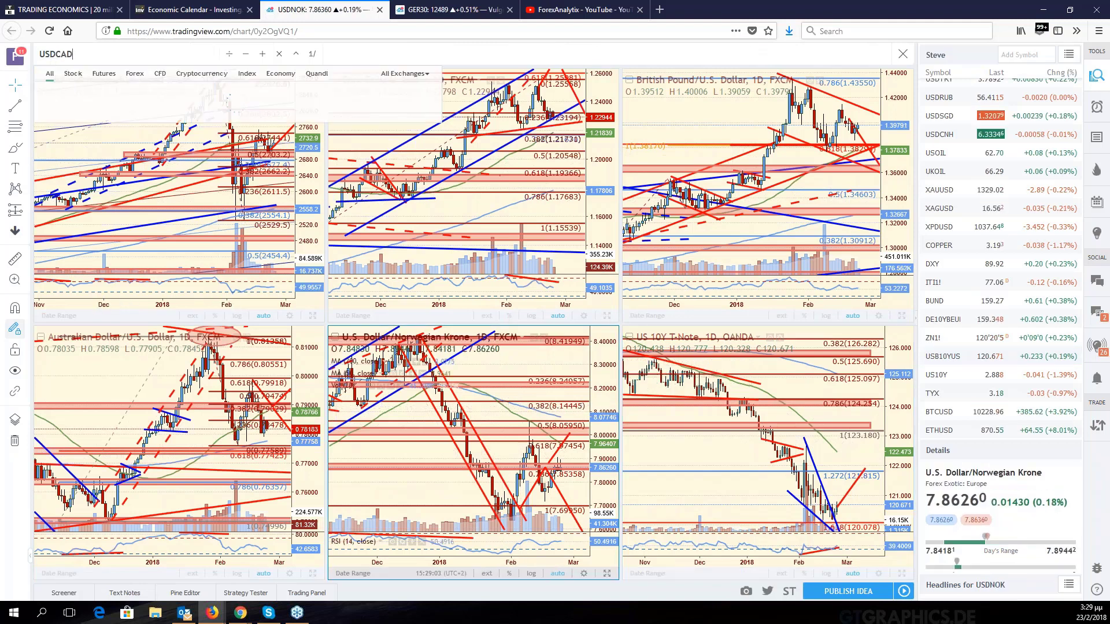
pyautogui.press('Return')
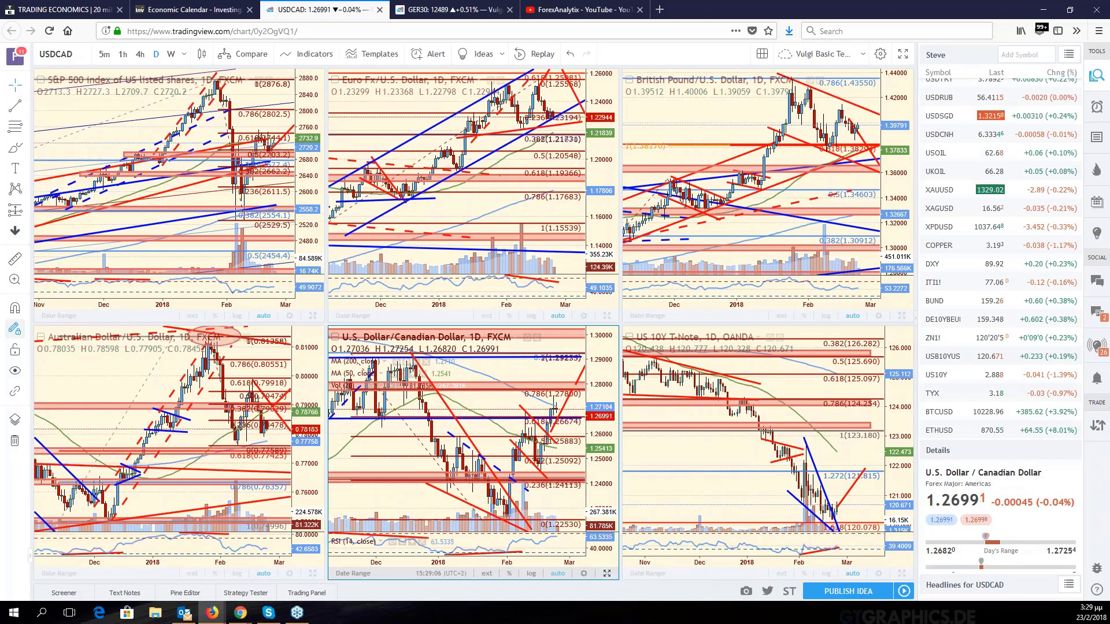
pyautogui.click(607, 574)
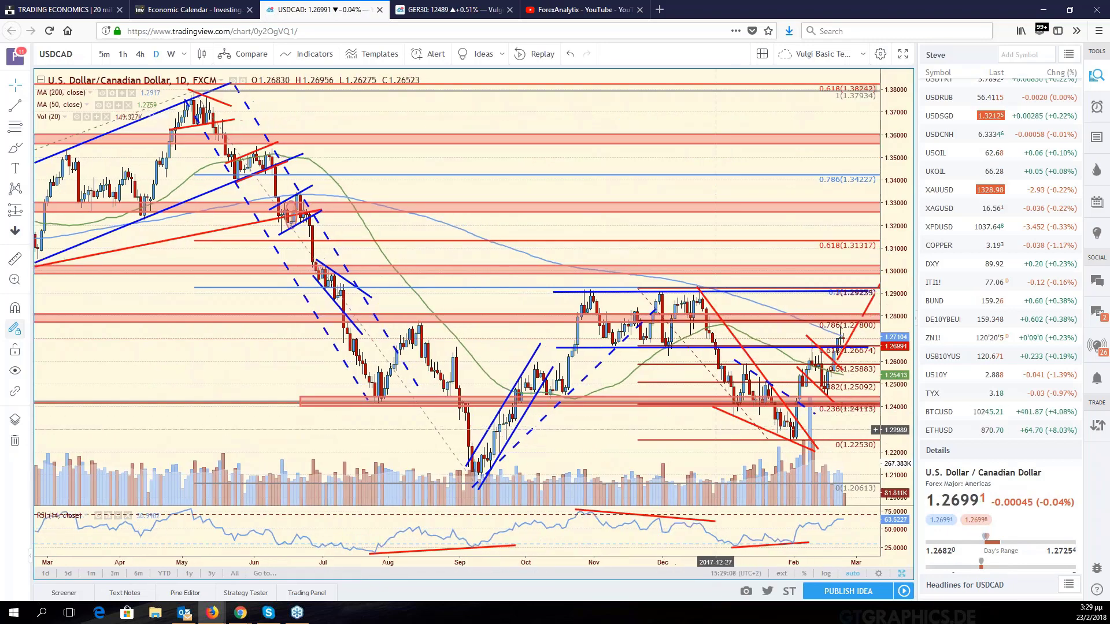
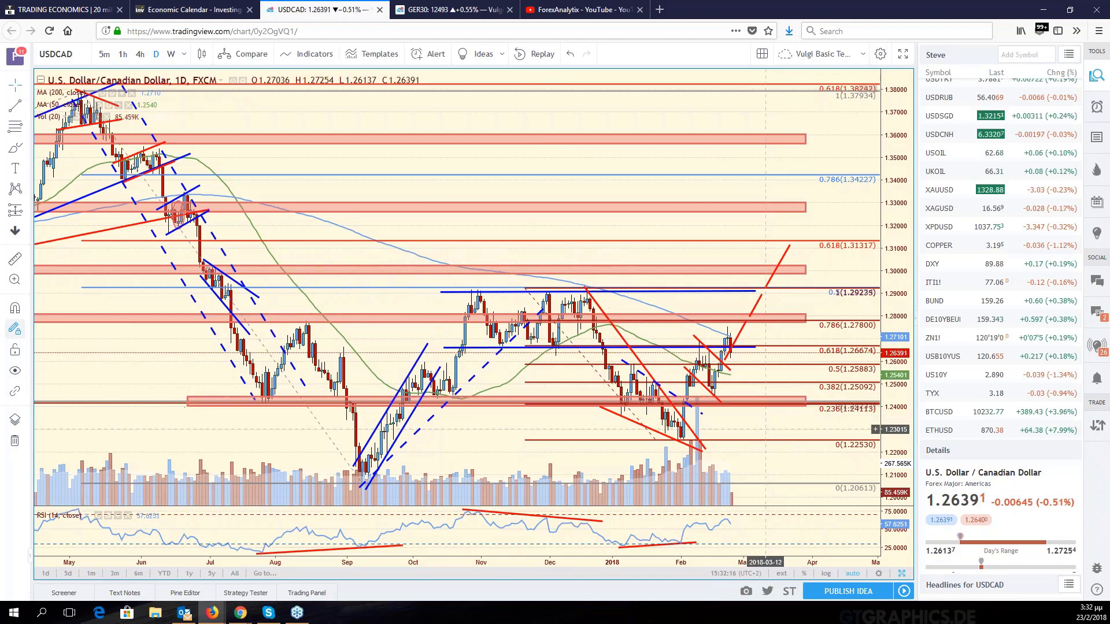
# - Restore the six-chart grid, pan the US 10Y T-Note to November, then maximize EUR/USD with right-side space
pyautogui.hscroll(-5, 457, 295)
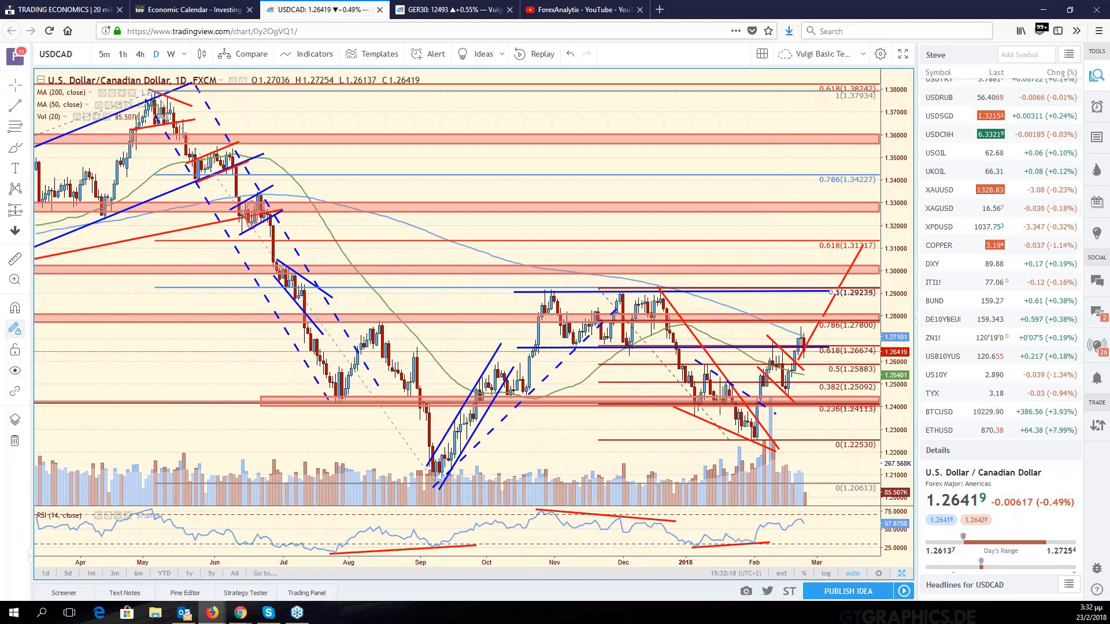
pyautogui.hotkey('alt', 'Return')
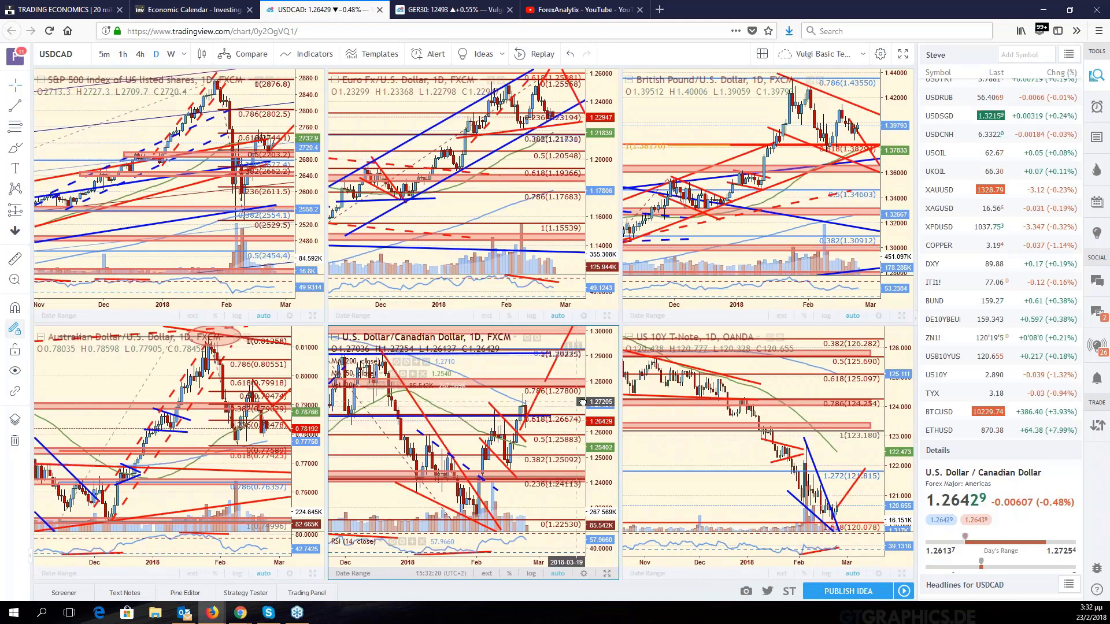
pyautogui.click(728, 458)
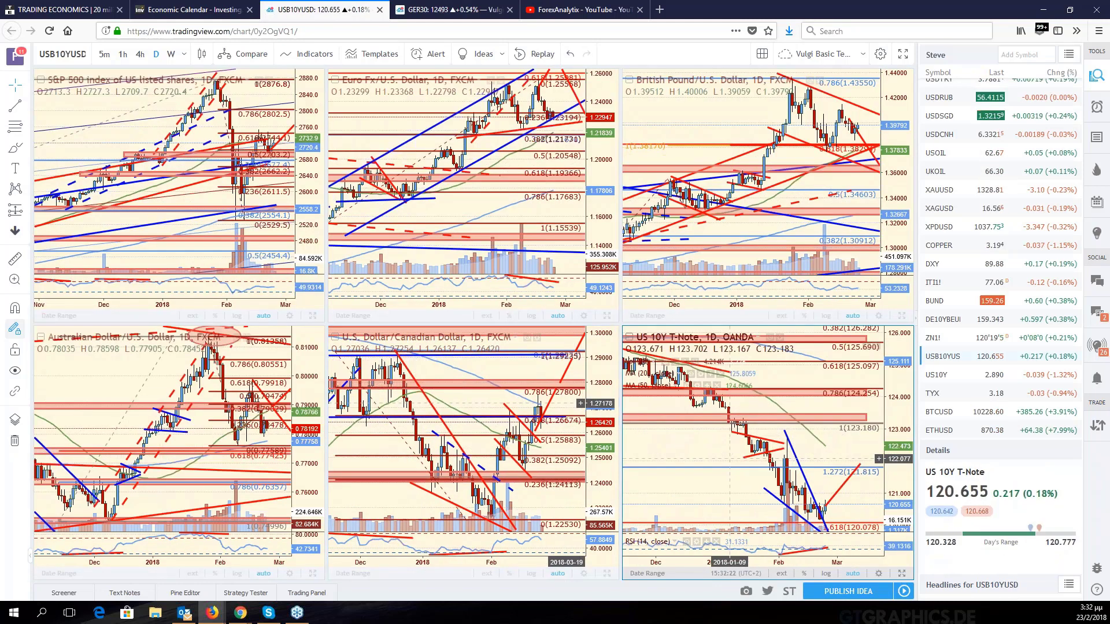
pyautogui.scroll(2, 729, 458)
pyautogui.scroll(-1, 728, 459)
pyautogui.moveTo(796, 457); pyautogui.dragTo(850, 453)
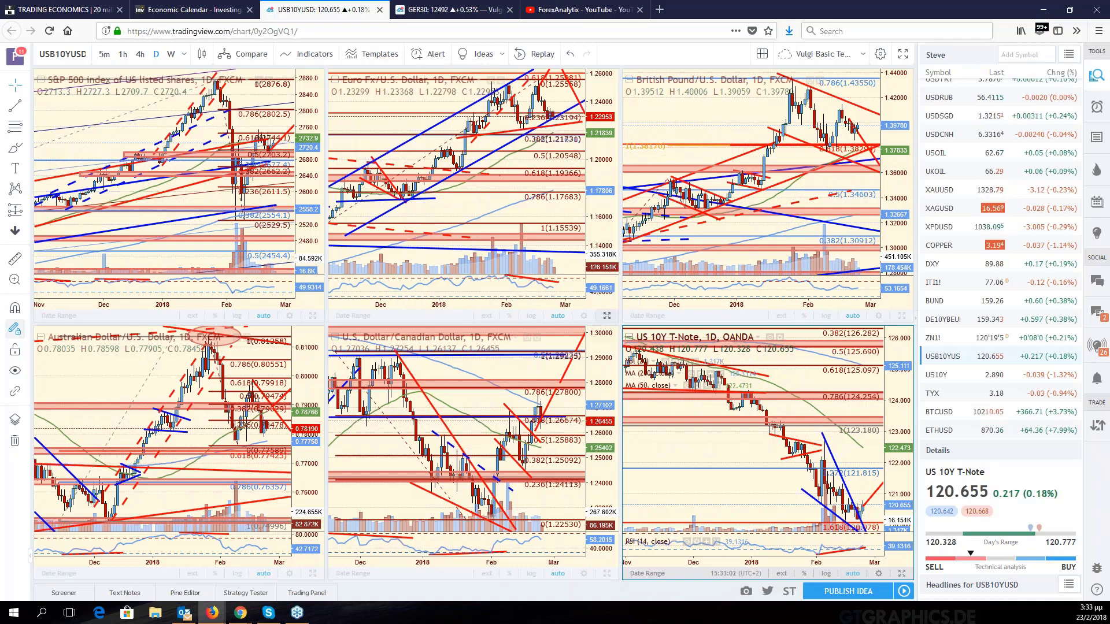
pyautogui.click(607, 317)
pyautogui.moveTo(831, 214); pyautogui.dragTo(776, 213)
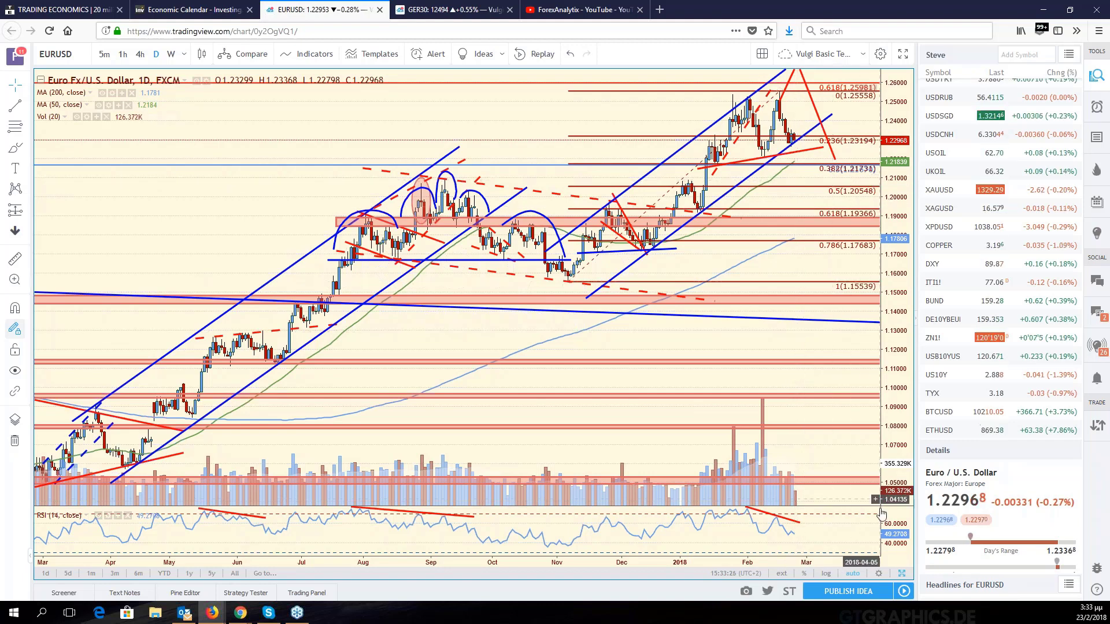
# - Return to the six-chart grid and maximize the GBP/USD daily chart
pyautogui.click(902, 573)
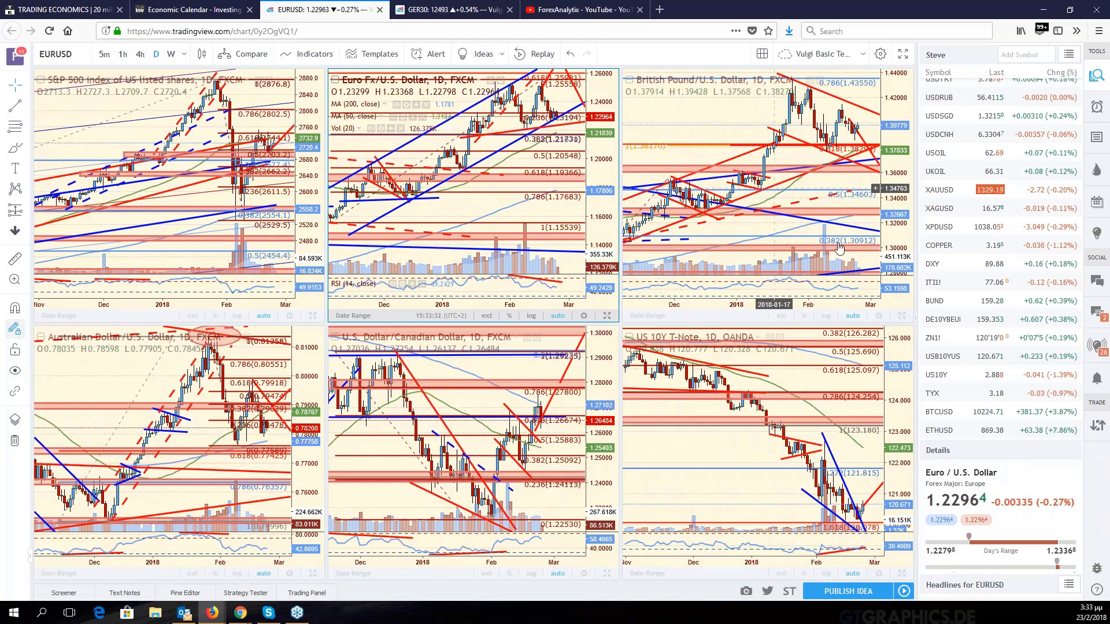
pyautogui.click(902, 315)
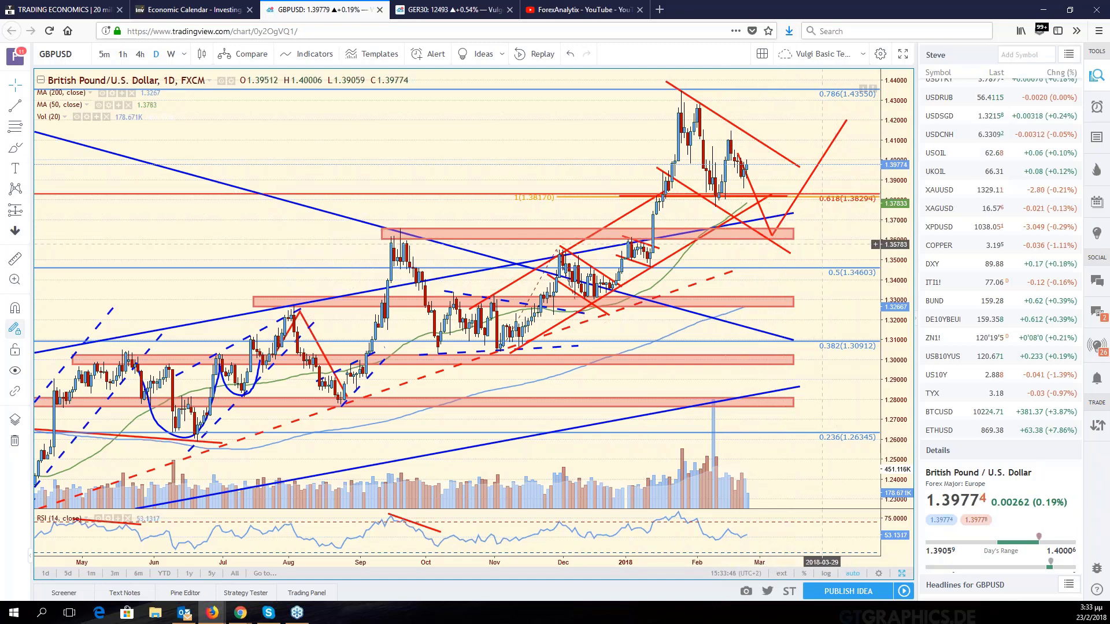
# - Zoom GBP/USD, restore the grid, then maximize AUD/USD with room after its latest bars
pyautogui.scroll(5, 821, 244)
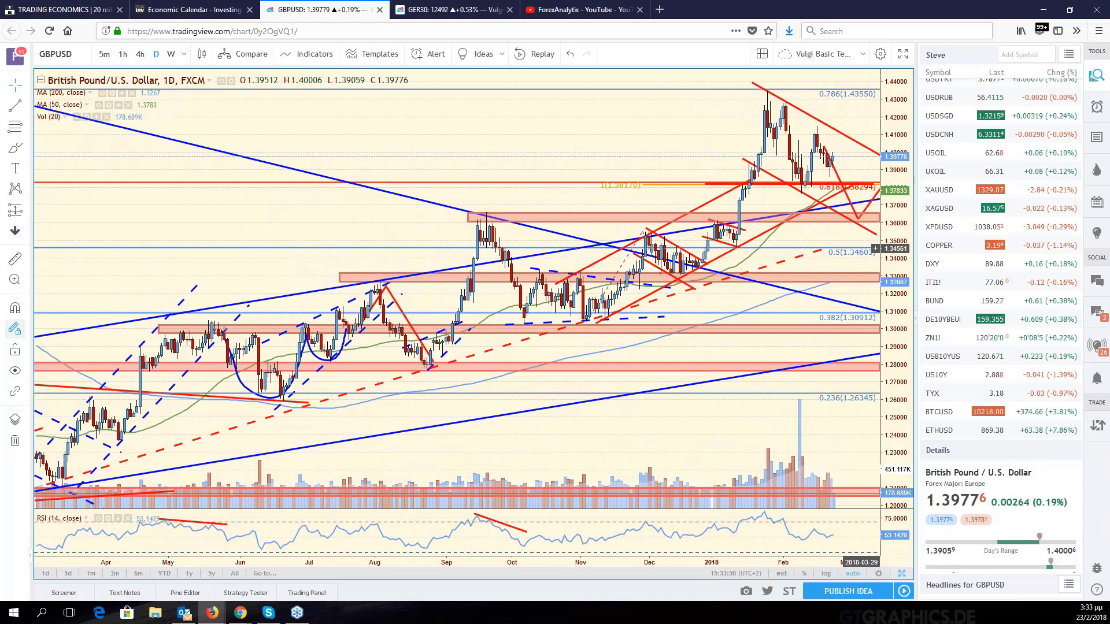
pyautogui.hotkey('alt', 'Return')
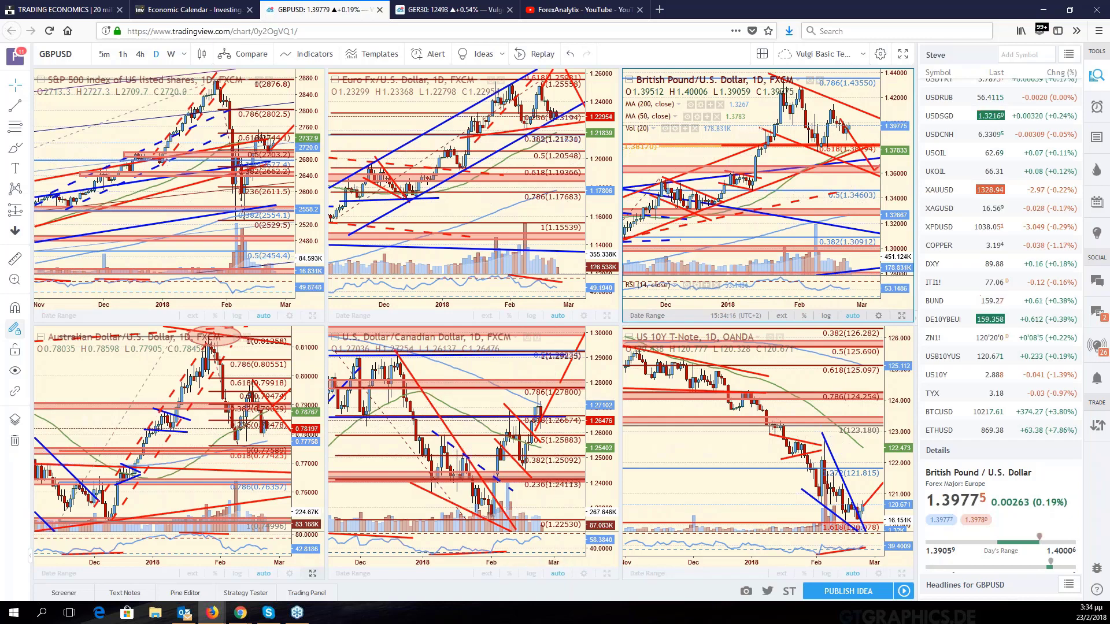
pyautogui.click(312, 573)
pyautogui.moveTo(780, 372); pyautogui.dragTo(693, 377)
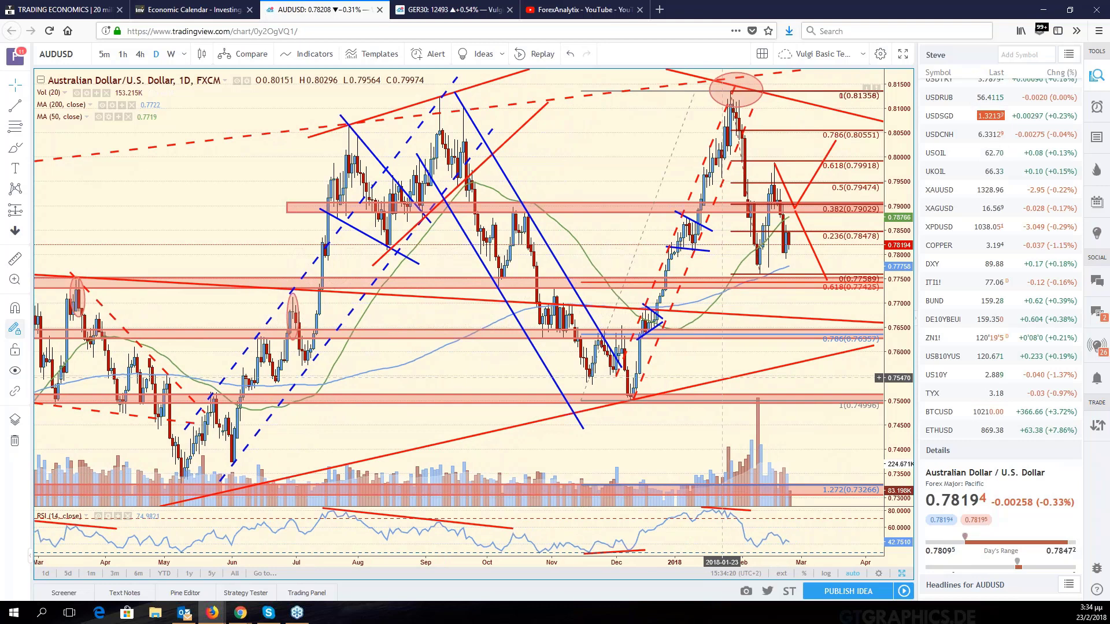
# - Nudge the AUD/USD chart slightly left and open the chart's symbol search
pyautogui.moveTo(843, 269); pyautogui.dragTo(837, 255)
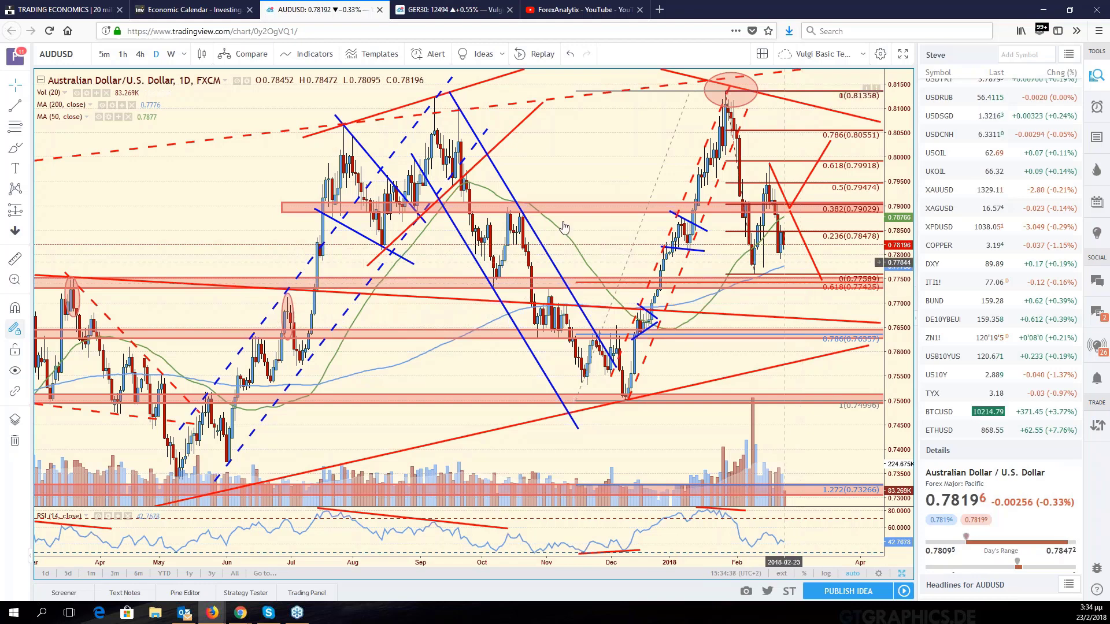
pyautogui.click(56, 53)
# - Load NZDUSD and pan it to show earlier months with space after early March
pyautogui.write('NZDU')
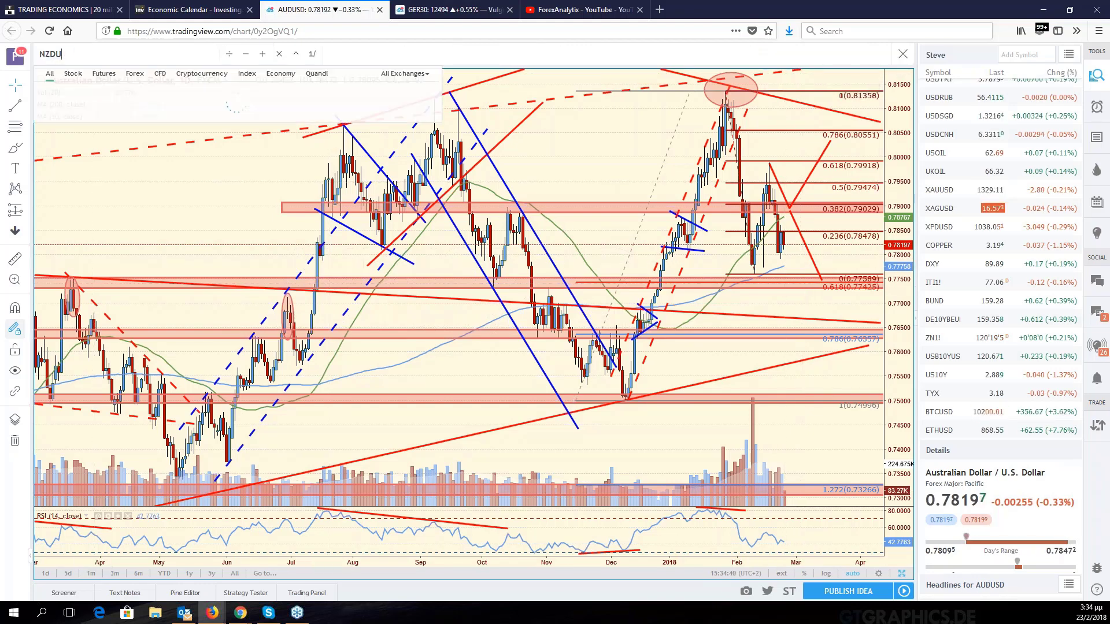
pyautogui.write('SD')
pyautogui.press('Return')
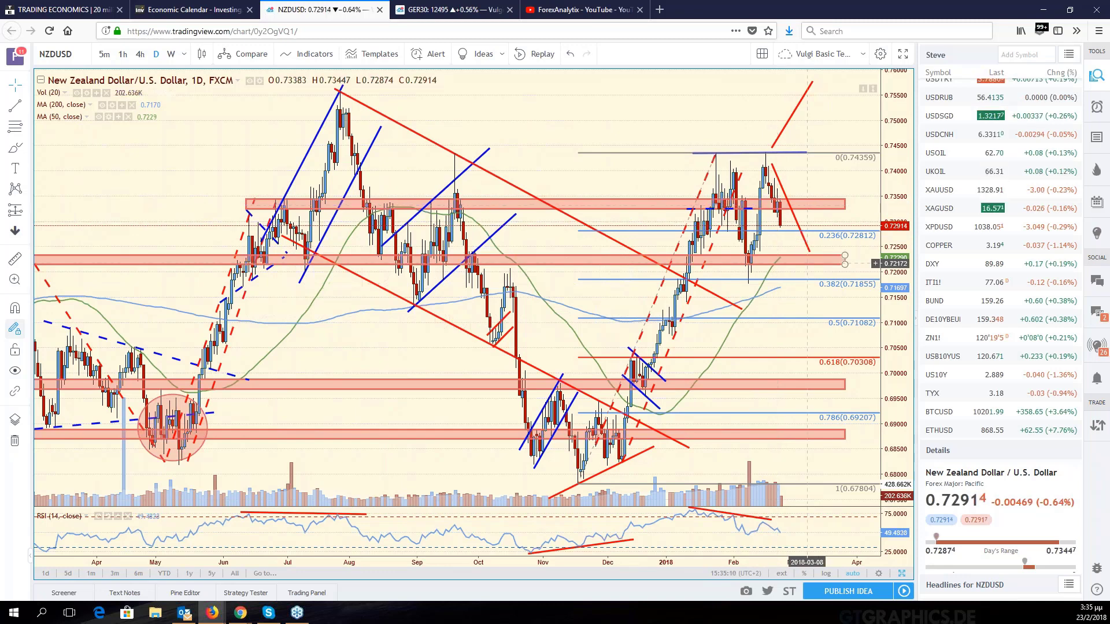
pyautogui.moveTo(816, 266); pyautogui.dragTo(859, 303)
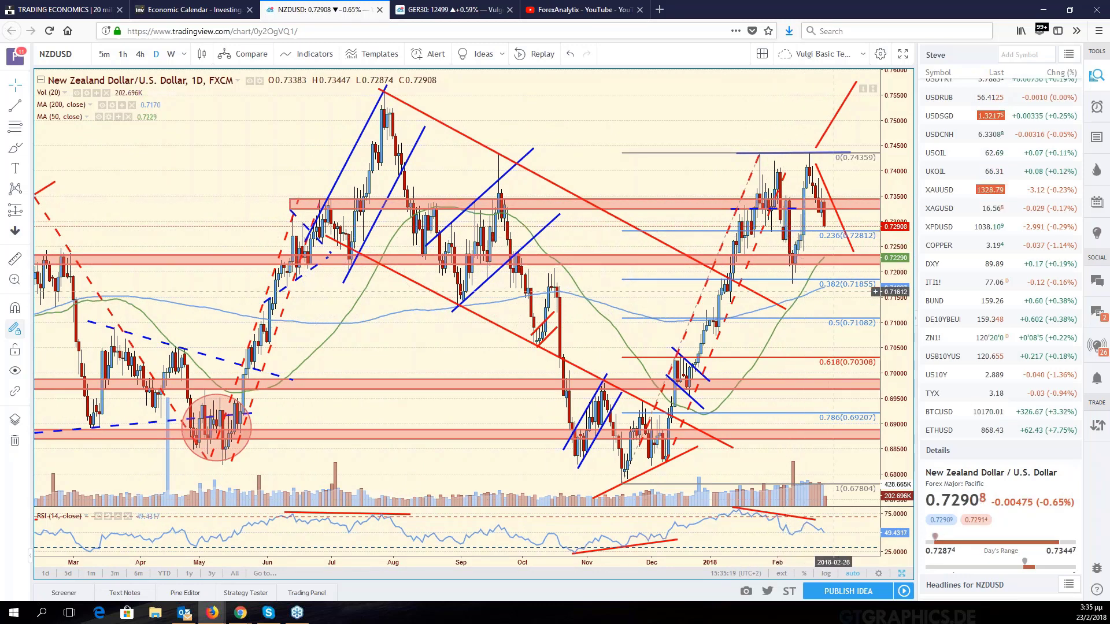
pyautogui.moveTo(834, 297); pyautogui.dragTo(825, 297)
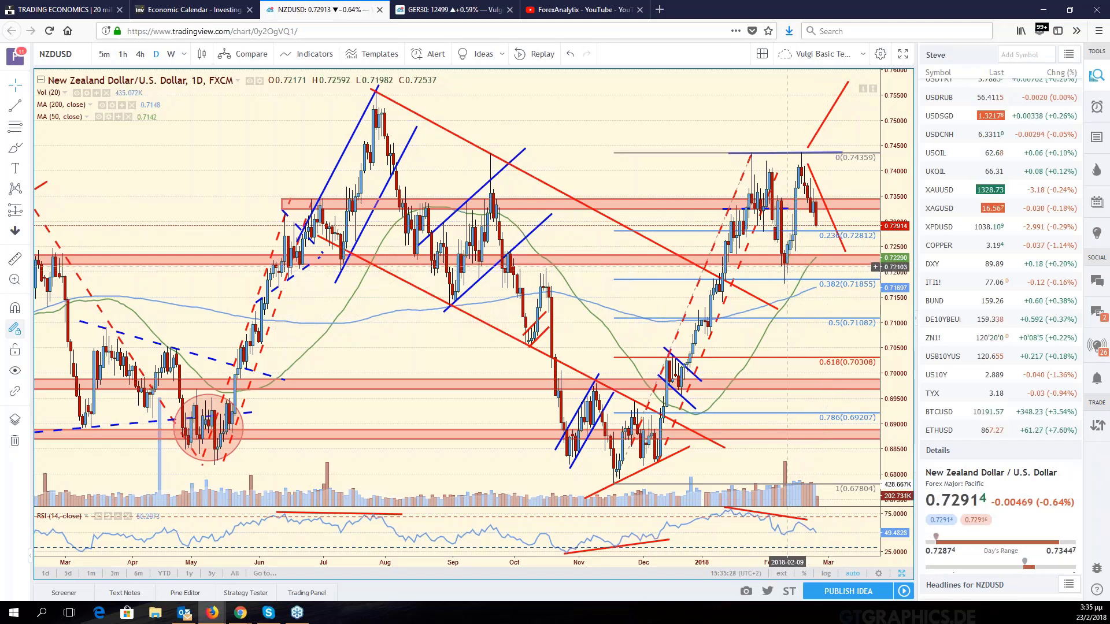
pyautogui.moveTo(830, 295); pyautogui.dragTo(856, 301)
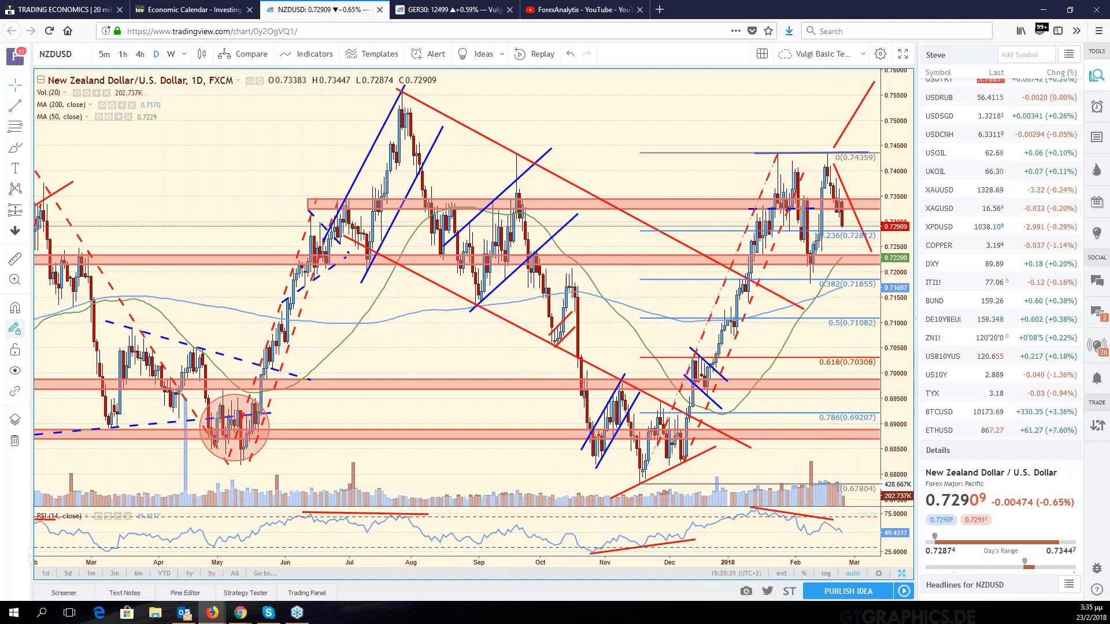
# - Restore the six-chart overview, shift NZD/USD slightly right, and make USD/CAD active
pyautogui.click(902, 575)
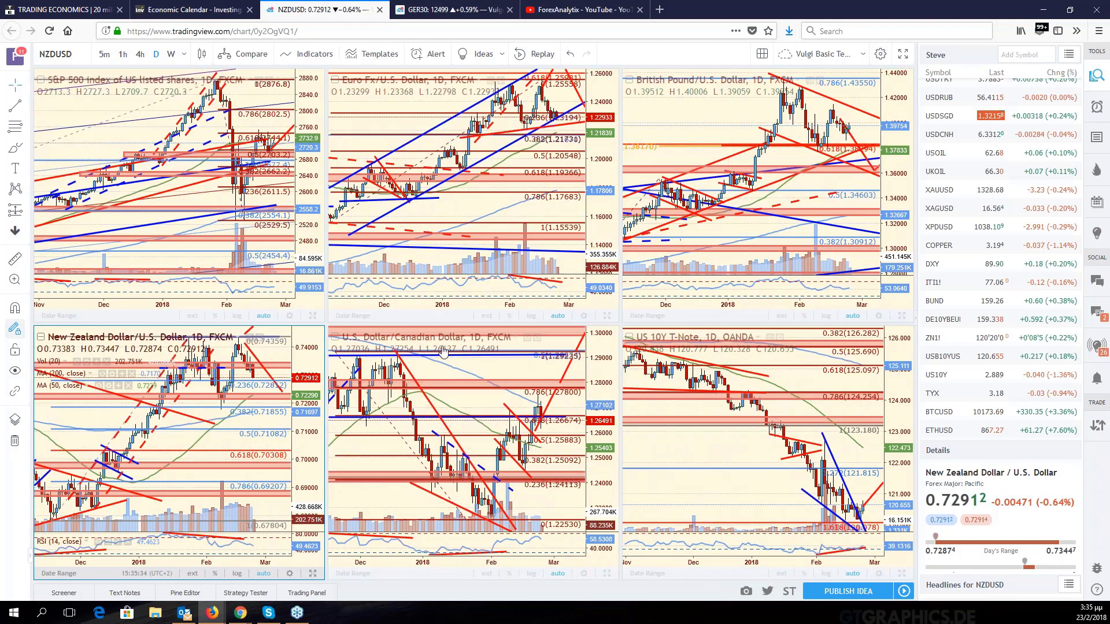
pyautogui.moveTo(278, 356); pyautogui.dragTo(289, 356)
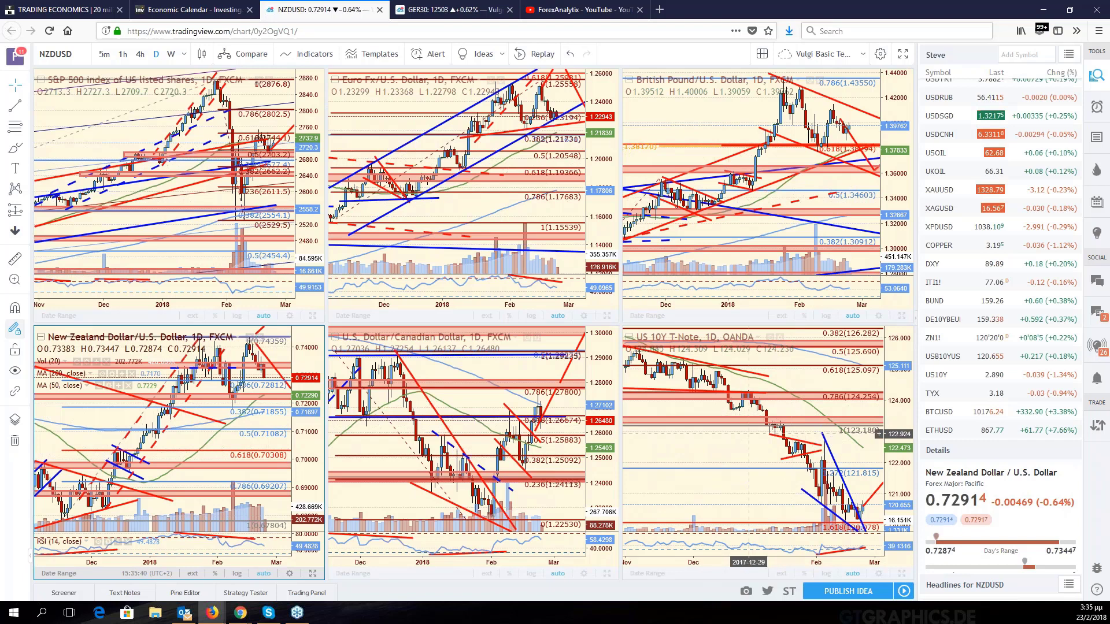
pyautogui.click(466, 405)
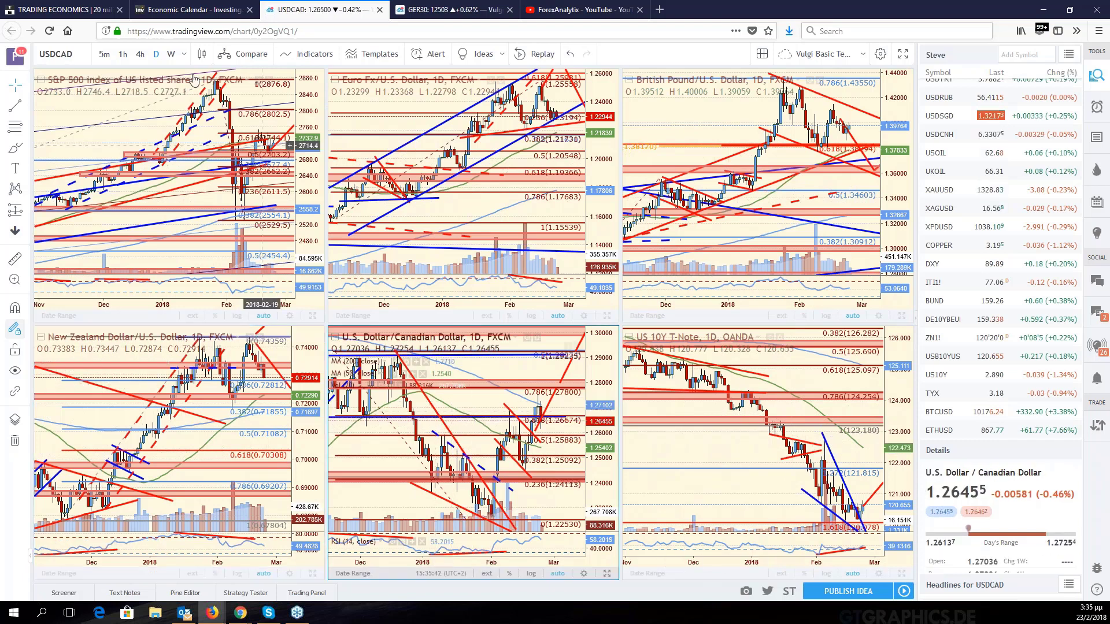
# - Replace USD/CAD with USDSEK and maximize it with room after the latest bars
pyautogui.click(79, 53)
pyautogui.write('USDS')
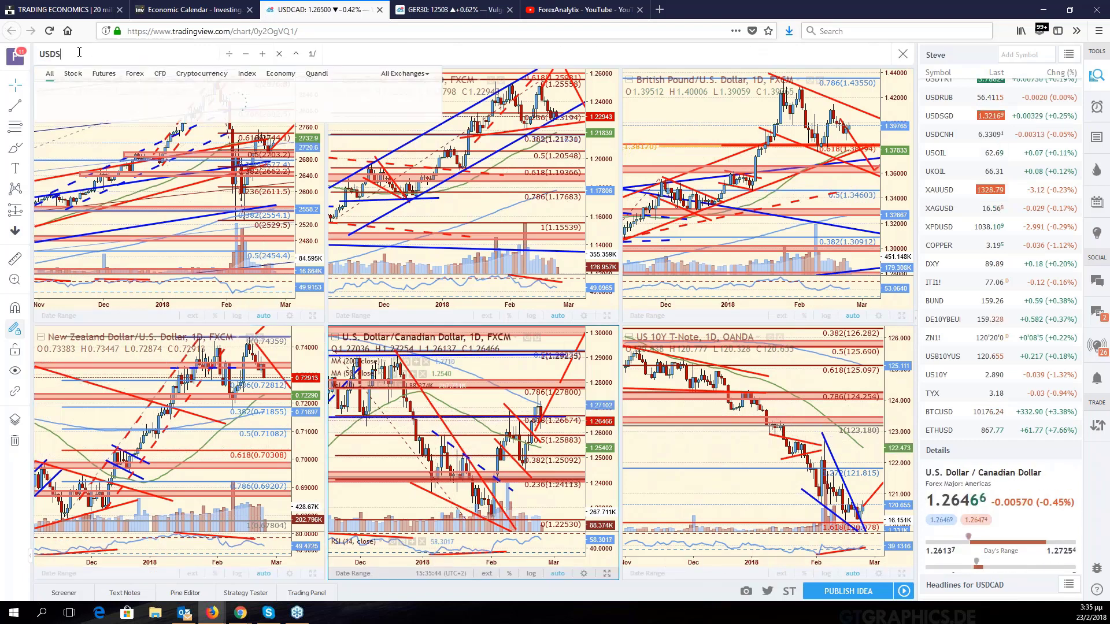
pyautogui.write('EK')
pyautogui.press('Return')
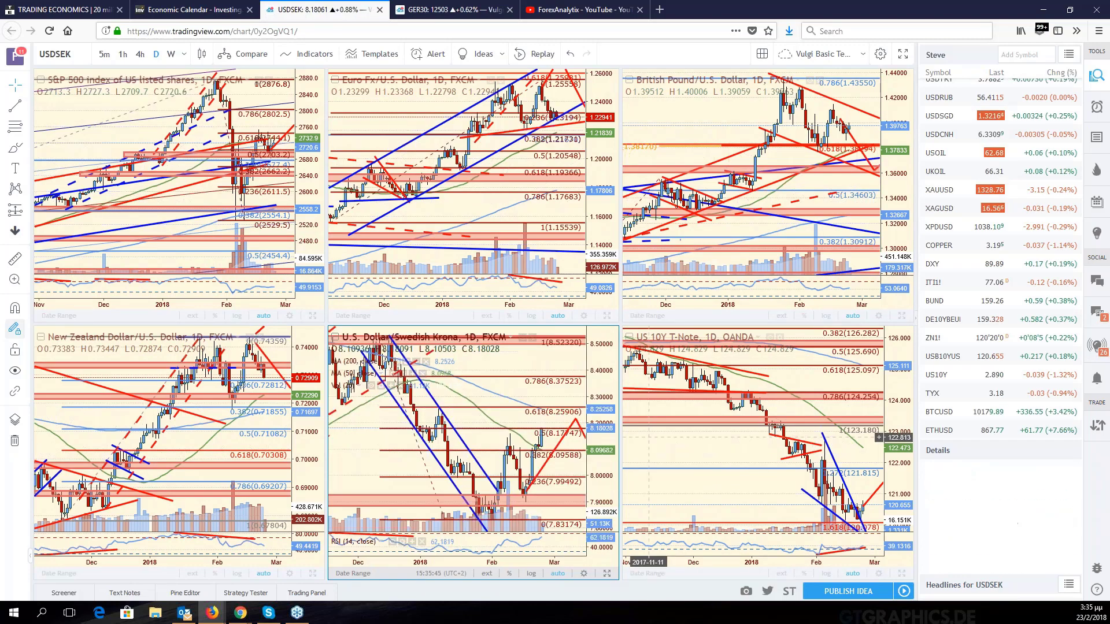
pyautogui.click(606, 573)
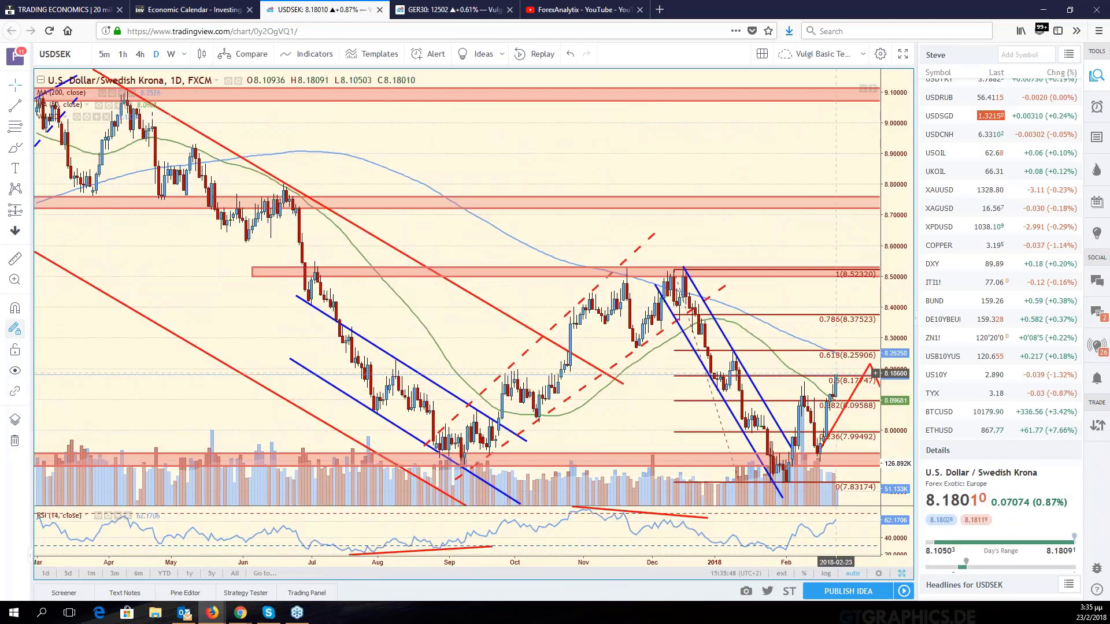
pyautogui.moveTo(836, 371); pyautogui.dragTo(764, 373)
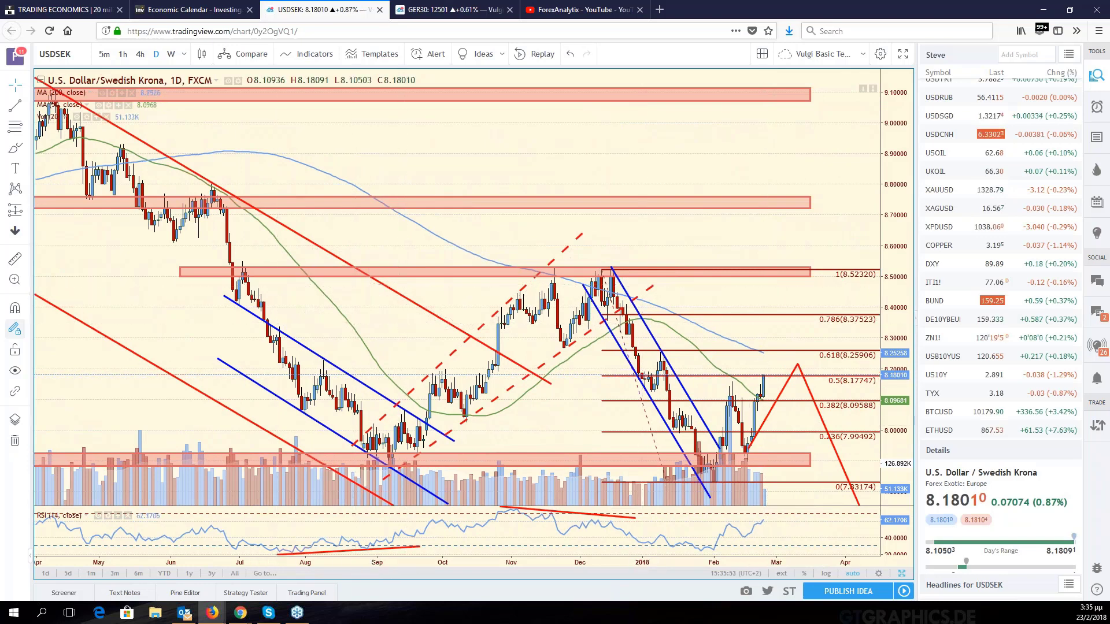
# - Draw a snapped trend-based Fibonacci extension anchored at the late-January low
pyautogui.click(29, 129)
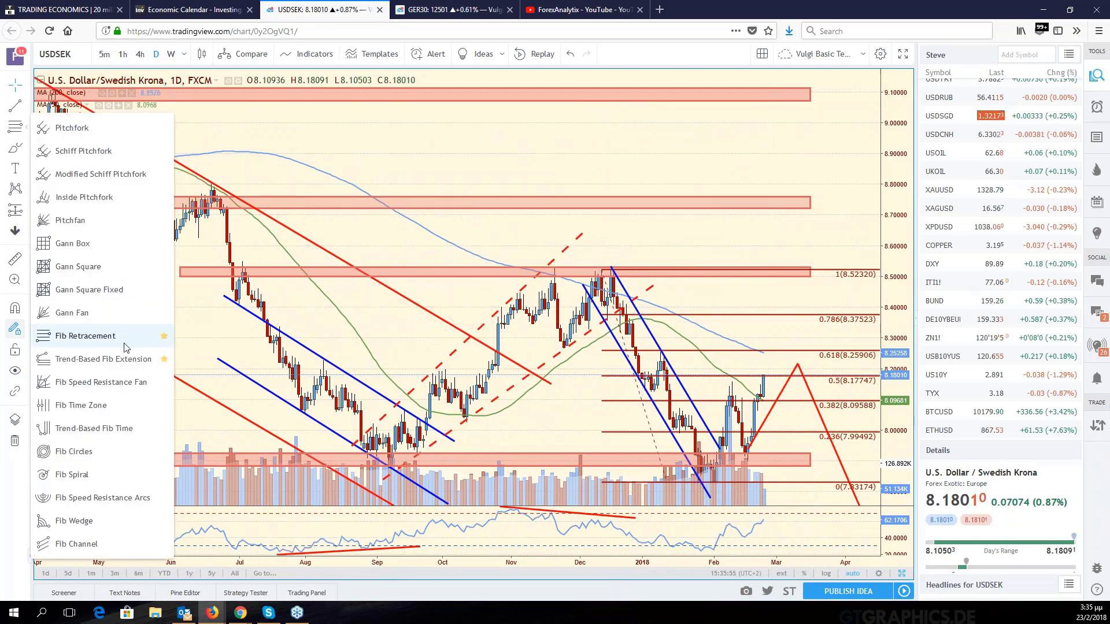
pyautogui.click(116, 359)
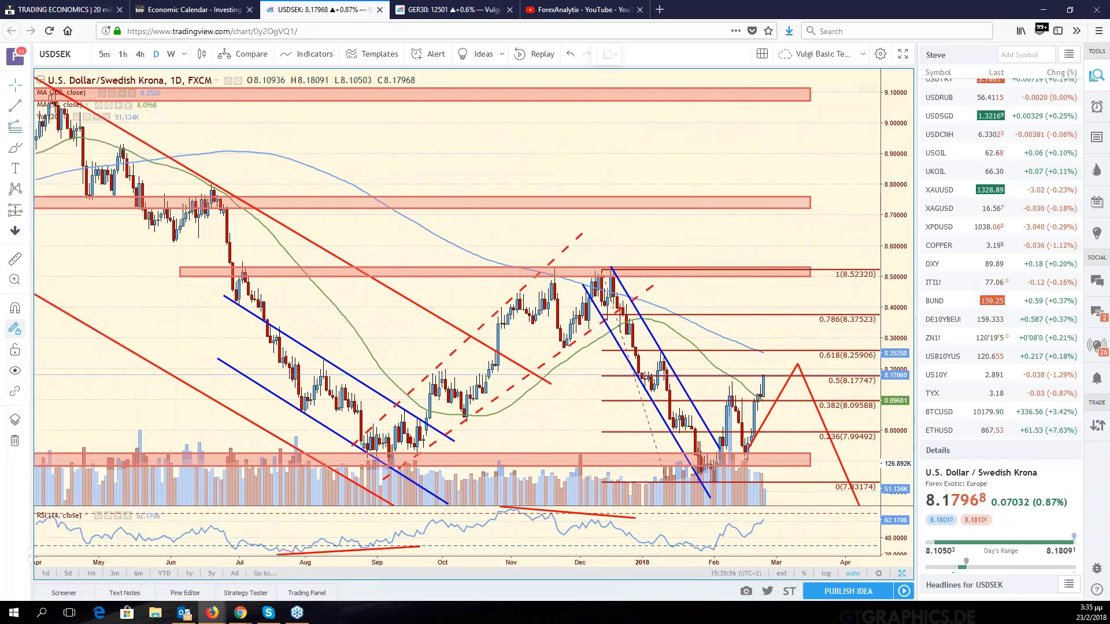
pyautogui.click(17, 309)
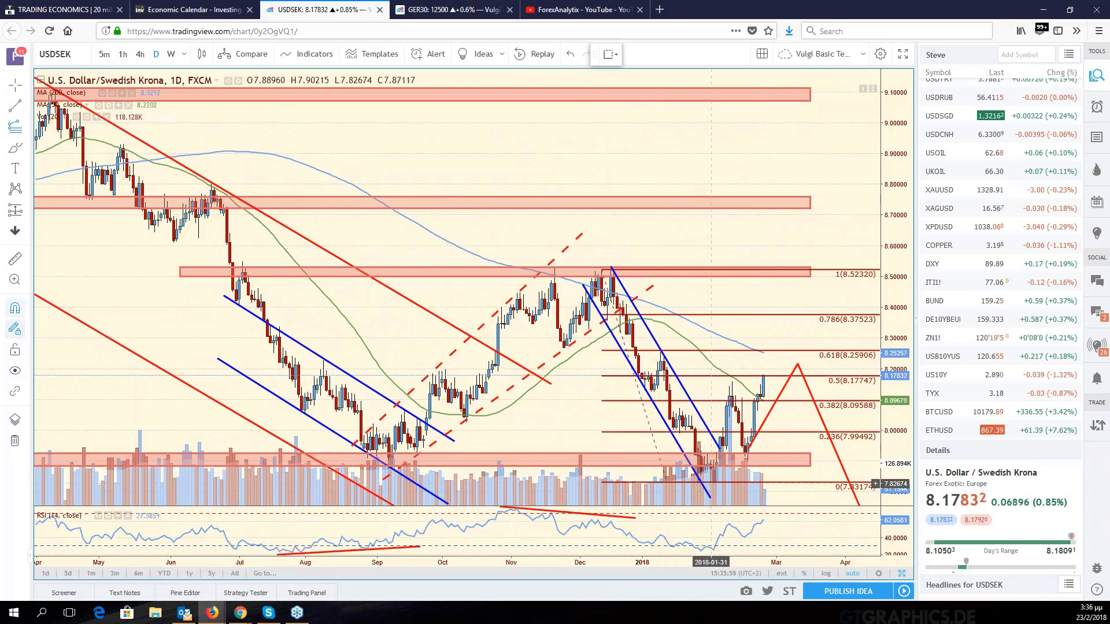
pyautogui.click(711, 483)
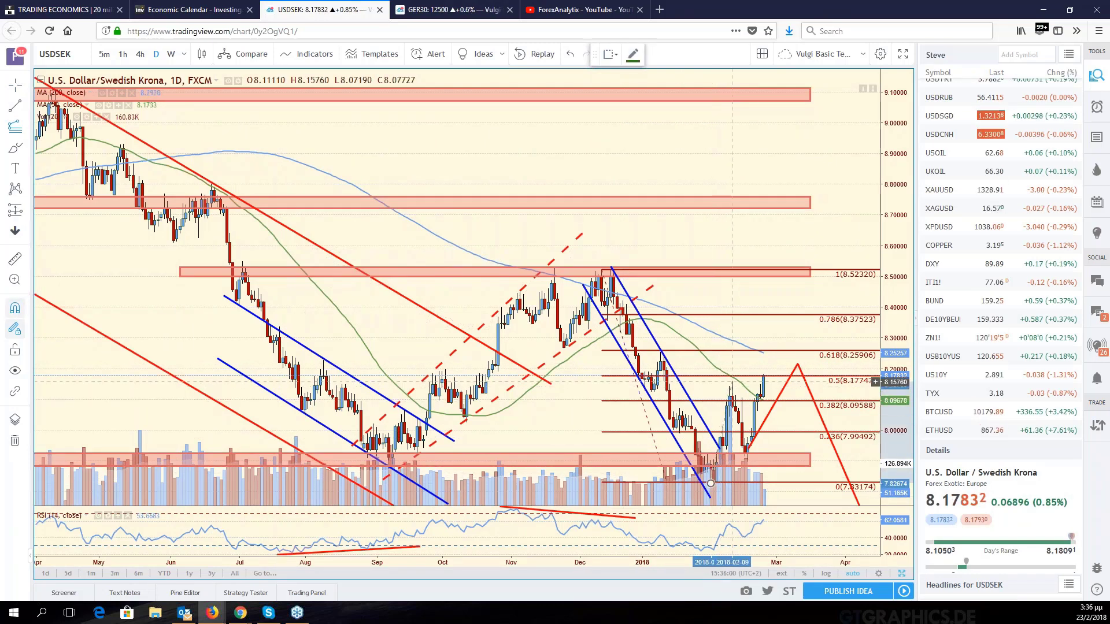
pyautogui.click(732, 382)
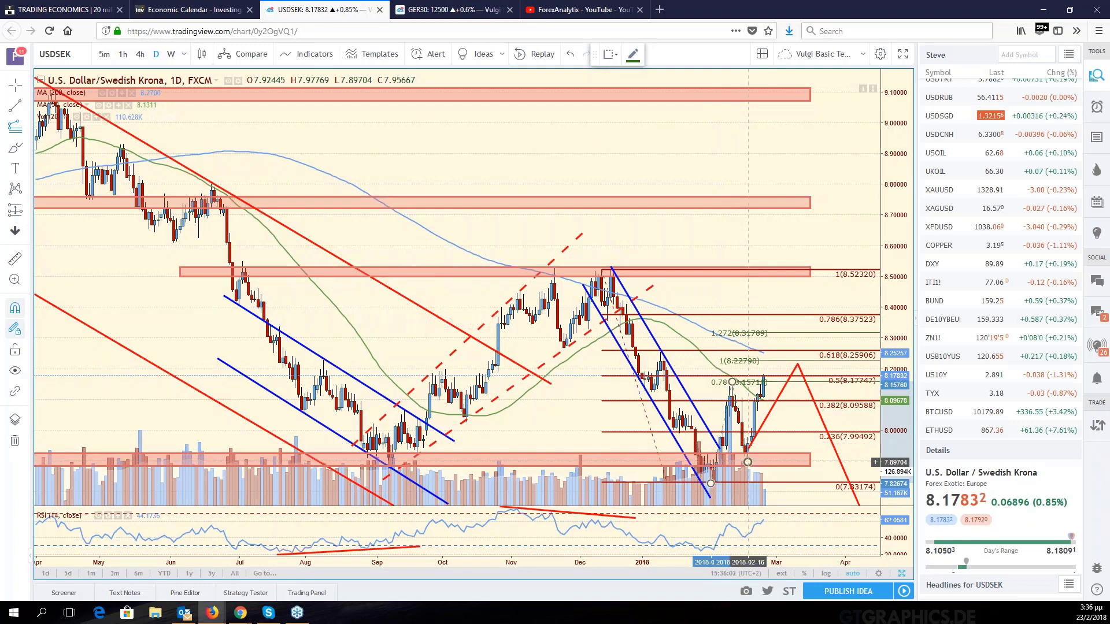
pyautogui.click(747, 462)
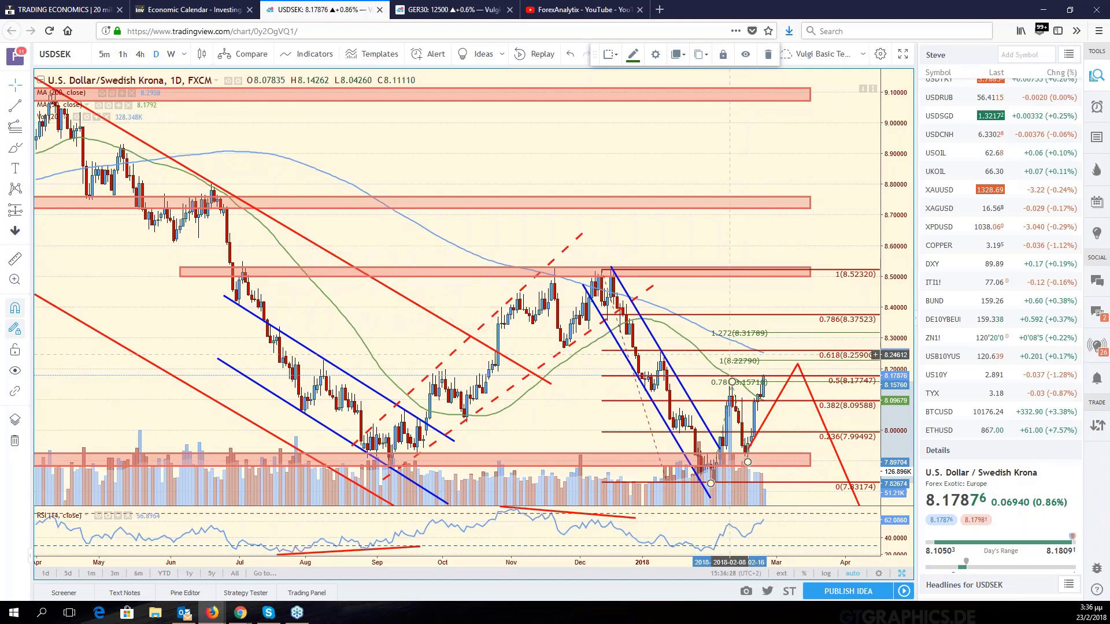
# - Draw a thin rectangle zone around 8.25–8.27 extending into March
pyautogui.click(29, 147)
pyautogui.click(58, 168)
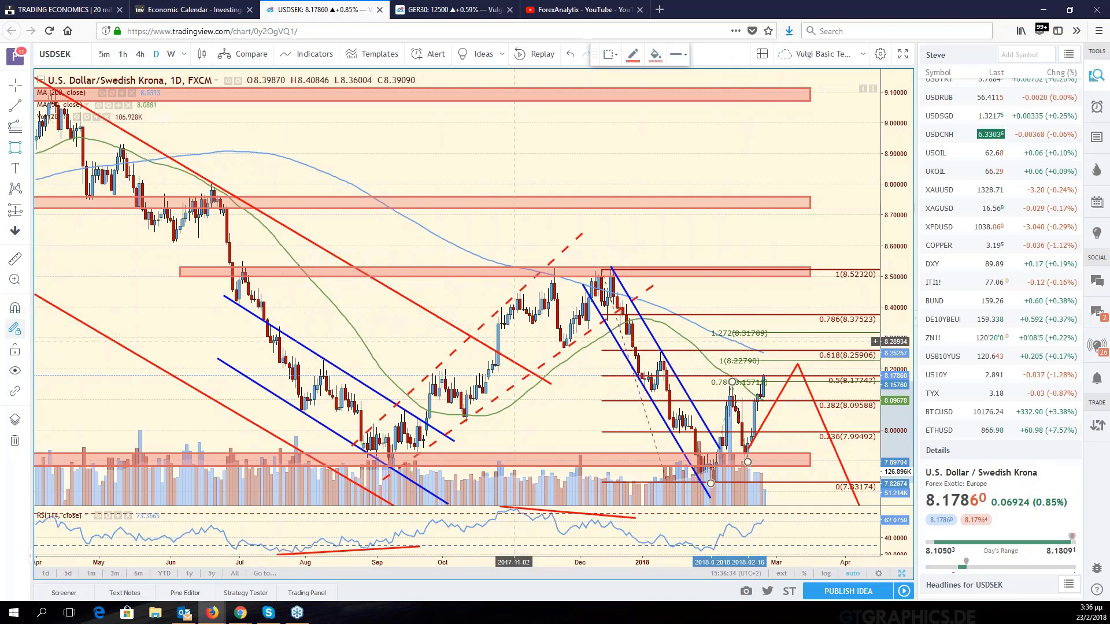
pyautogui.moveTo(524, 346); pyautogui.dragTo(823, 353)
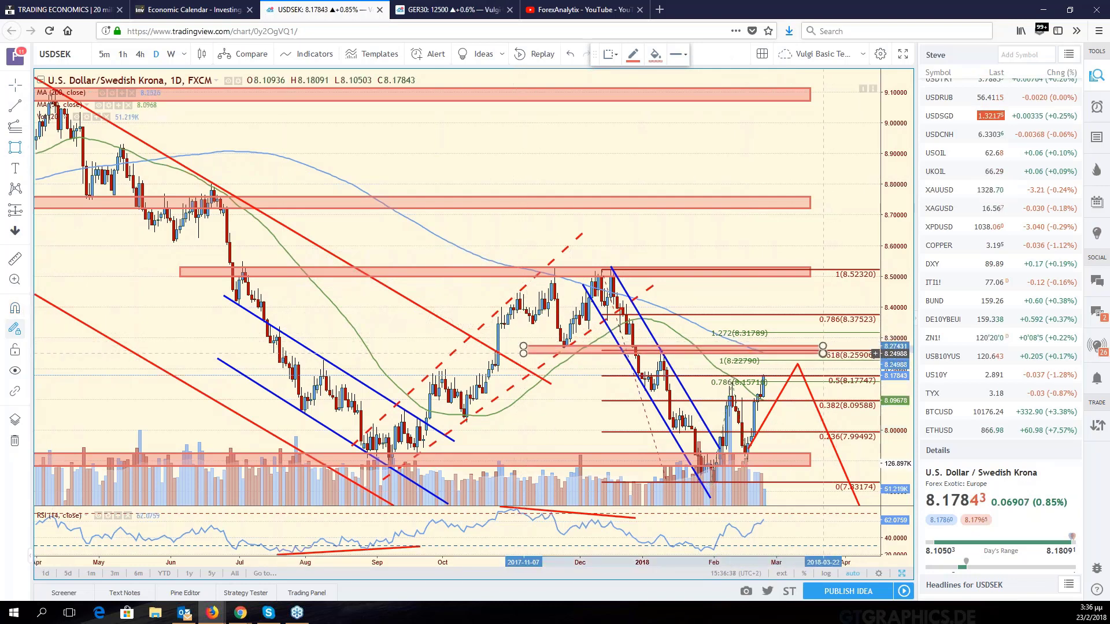
pyautogui.click(823, 353)
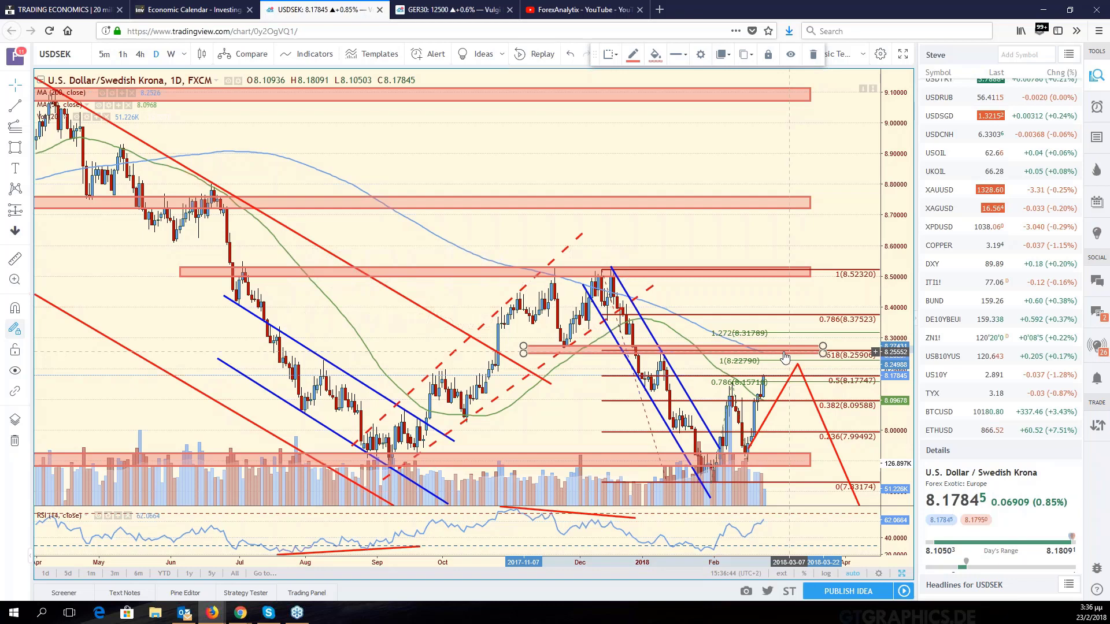
# - Load USDNOK, zoom through its daily history, then begin a symbol search for 'USO'
pyautogui.click(74, 61)
pyautogui.write('USDN')
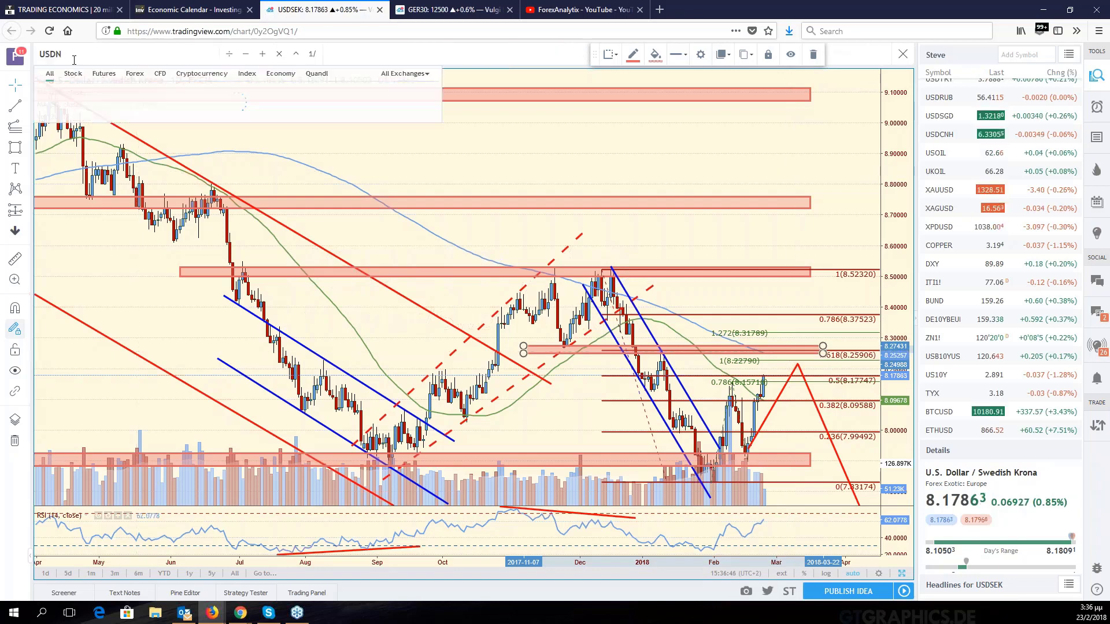
pyautogui.write('OK')
pyautogui.press('Return')
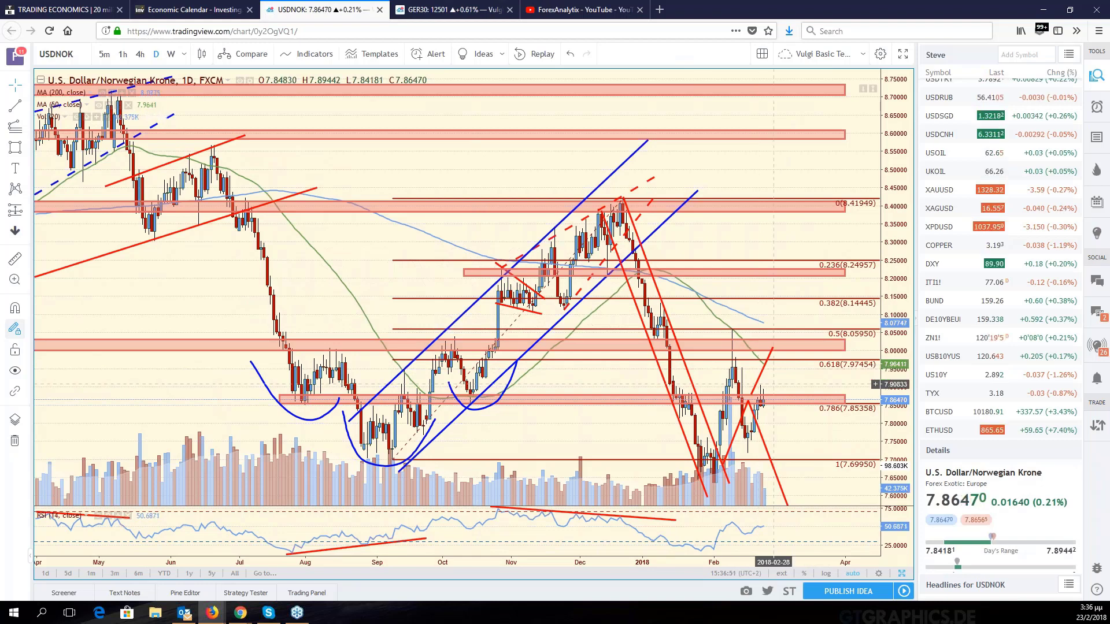
pyautogui.scroll(3, 808, 441)
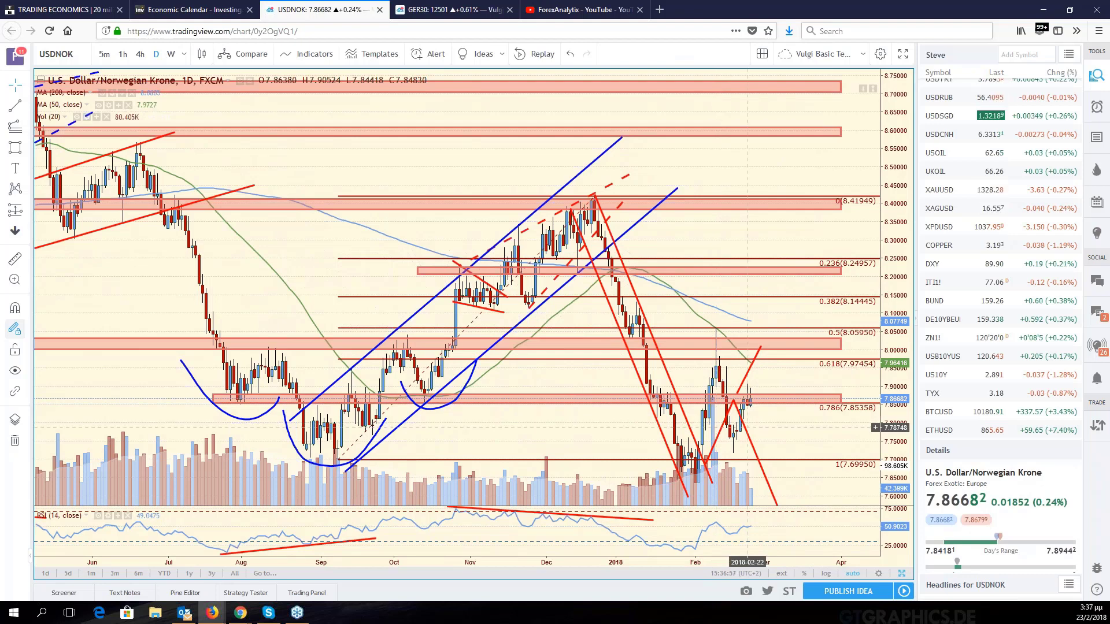
pyautogui.scroll(-4, 705, 465)
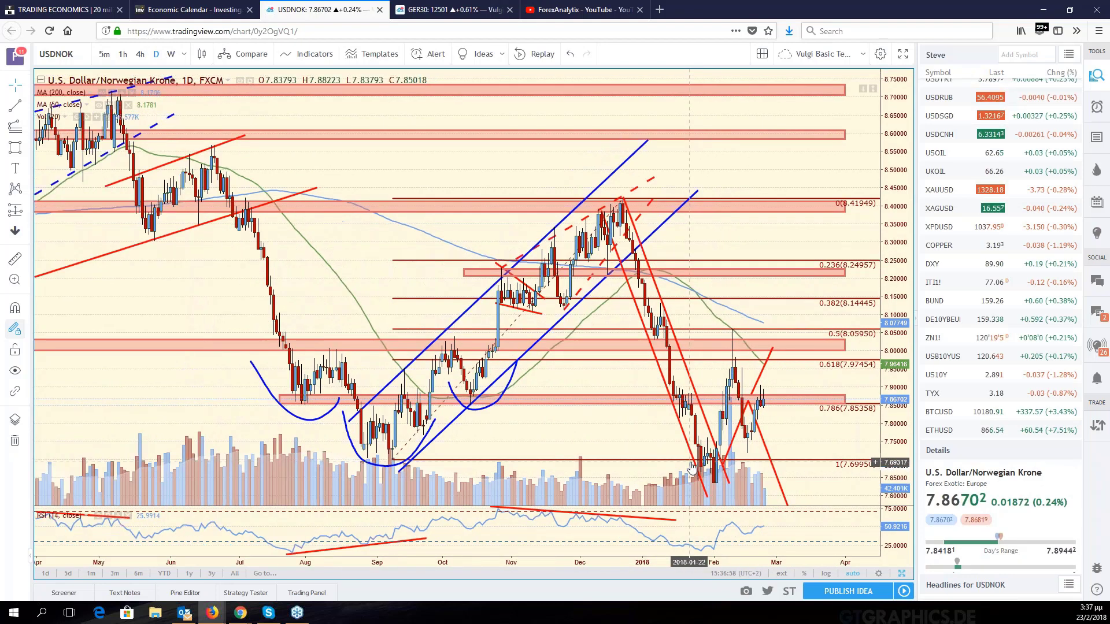
pyautogui.scroll(-2, 701, 466)
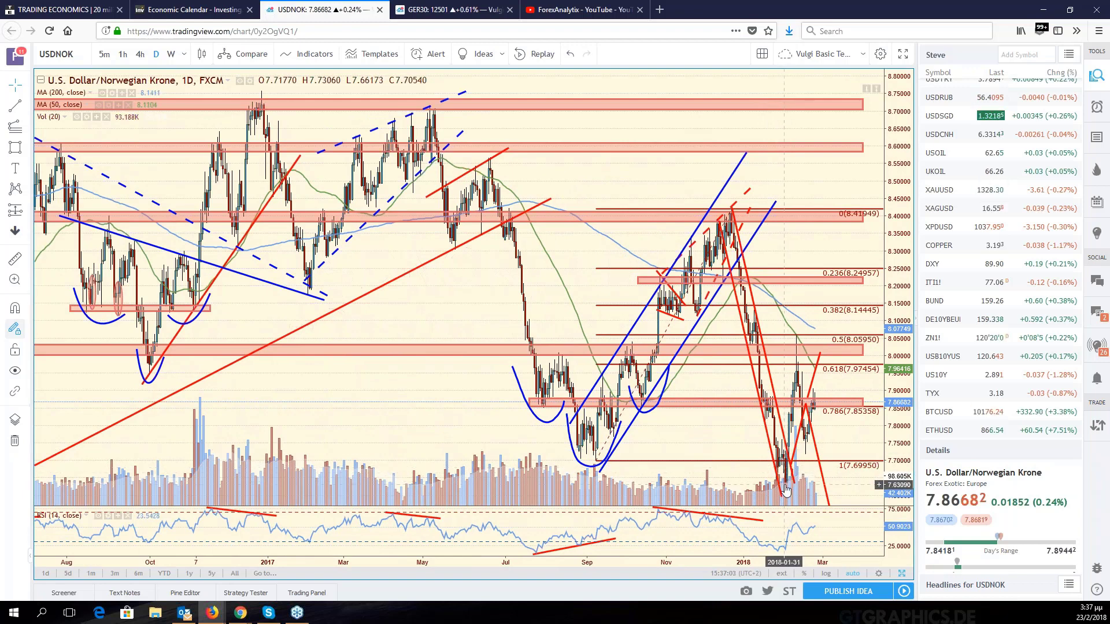
pyautogui.scroll(2, 793, 480)
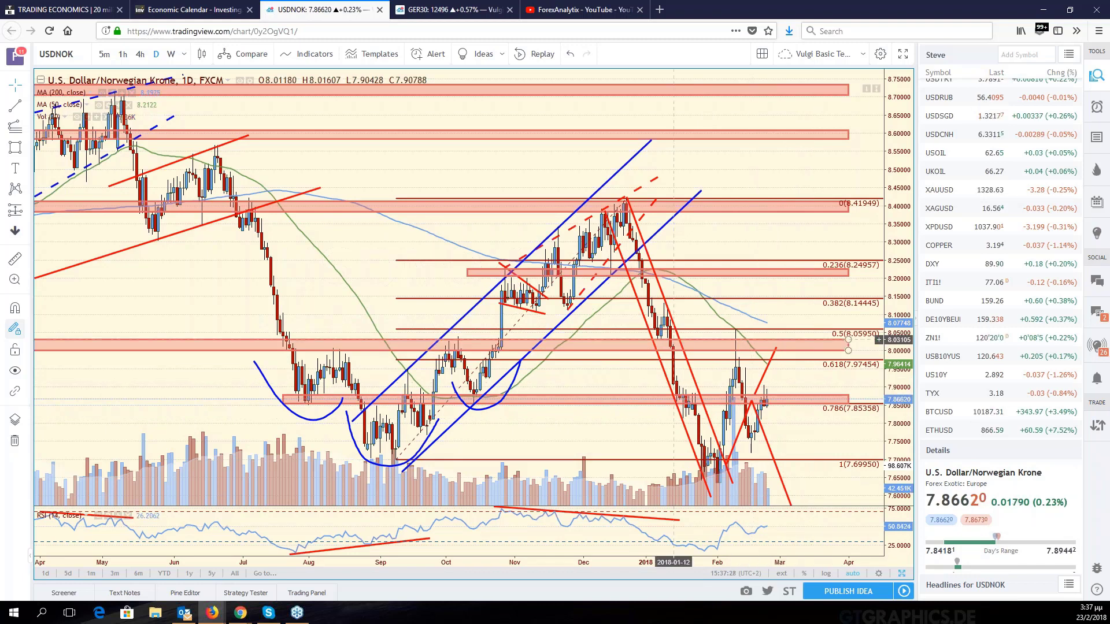
pyautogui.click(71, 53)
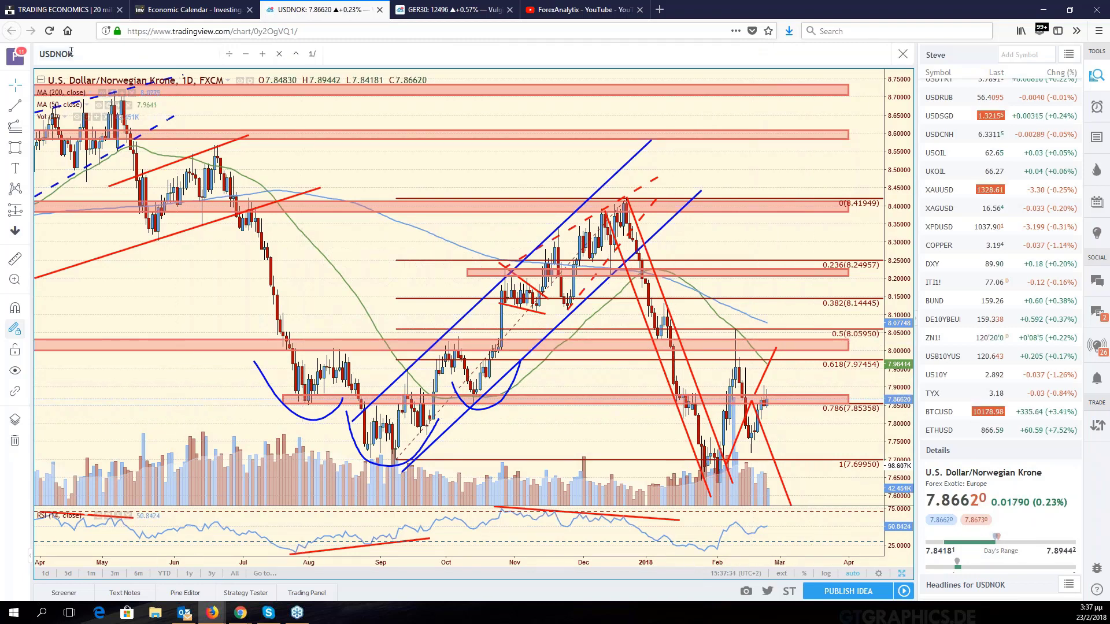
pyautogui.write('USO')
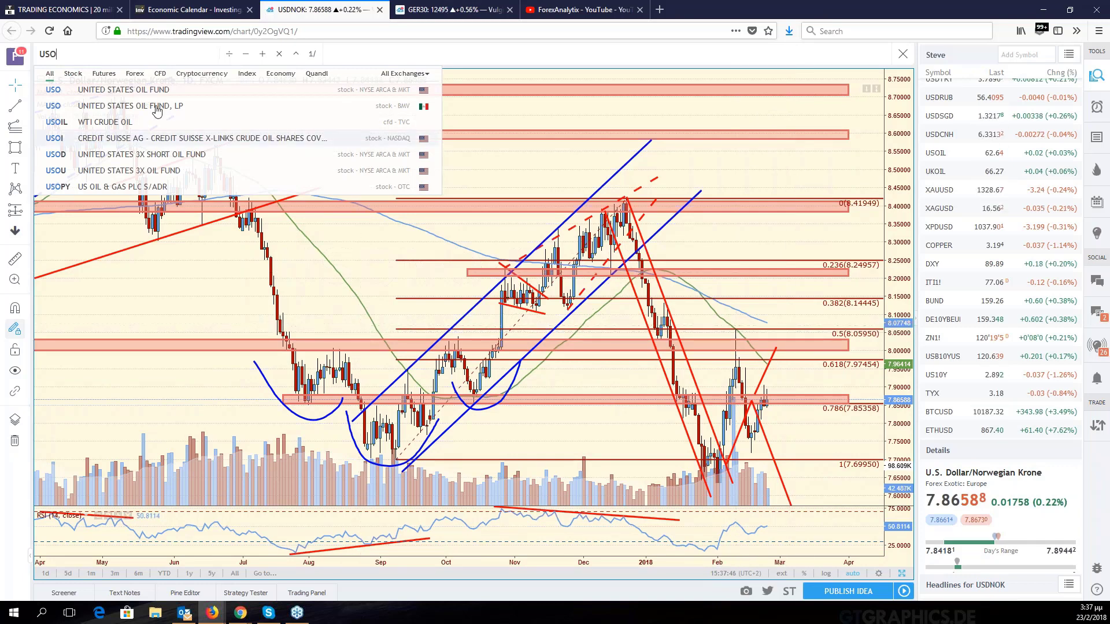
# - Load USOIL (WTI crude oil) and drag the chart to show earlier dates
pyautogui.write('IL')
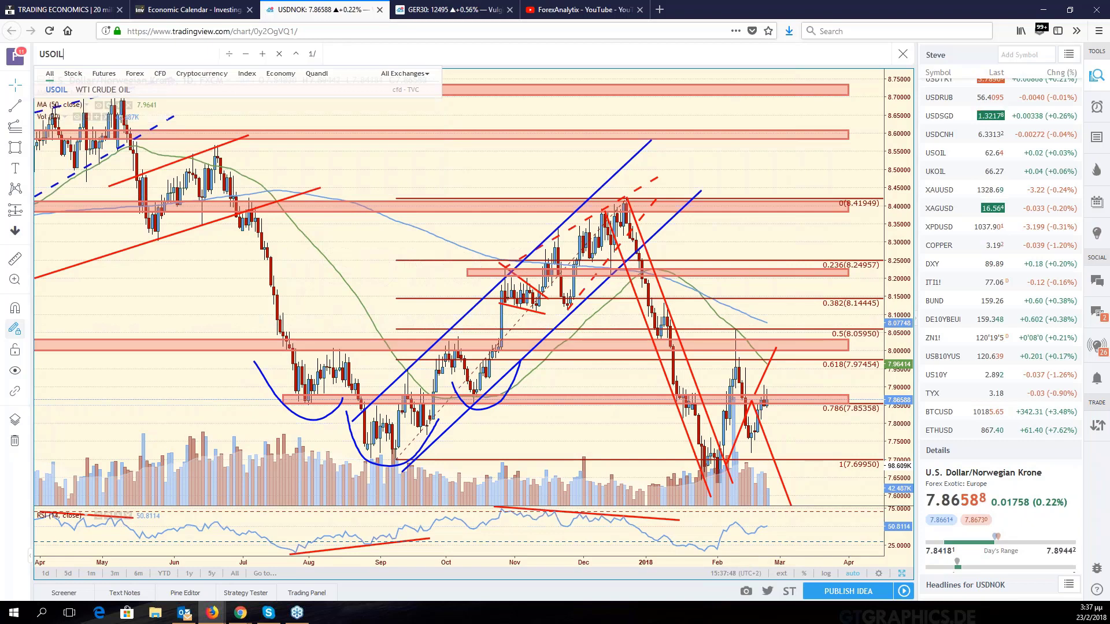
pyautogui.press('Return')
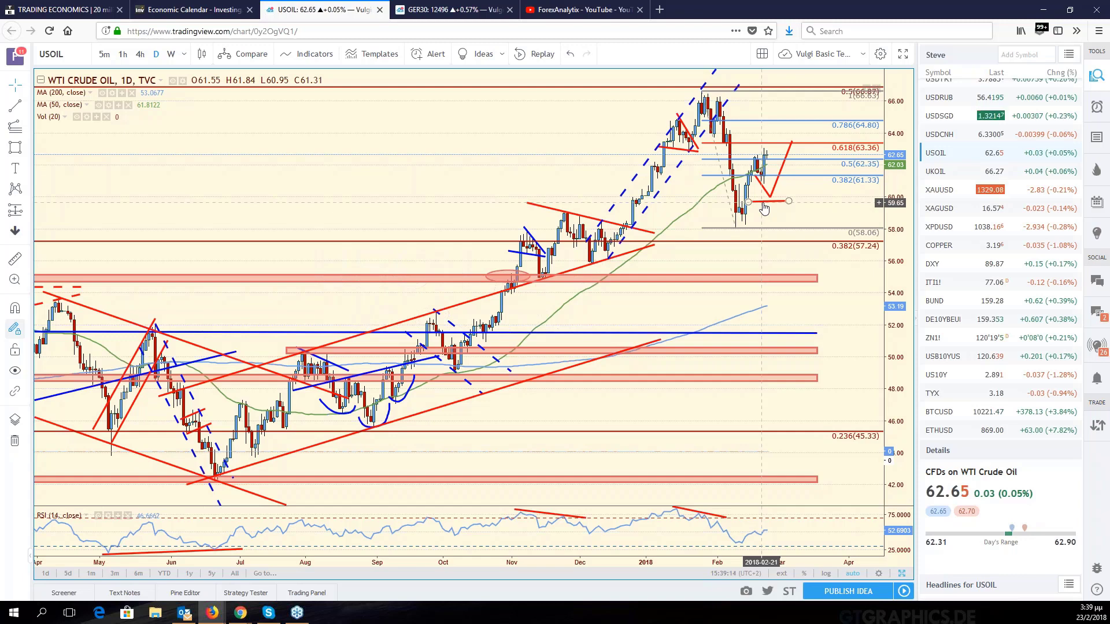
pyautogui.moveTo(761, 202); pyautogui.dragTo(855, 266)
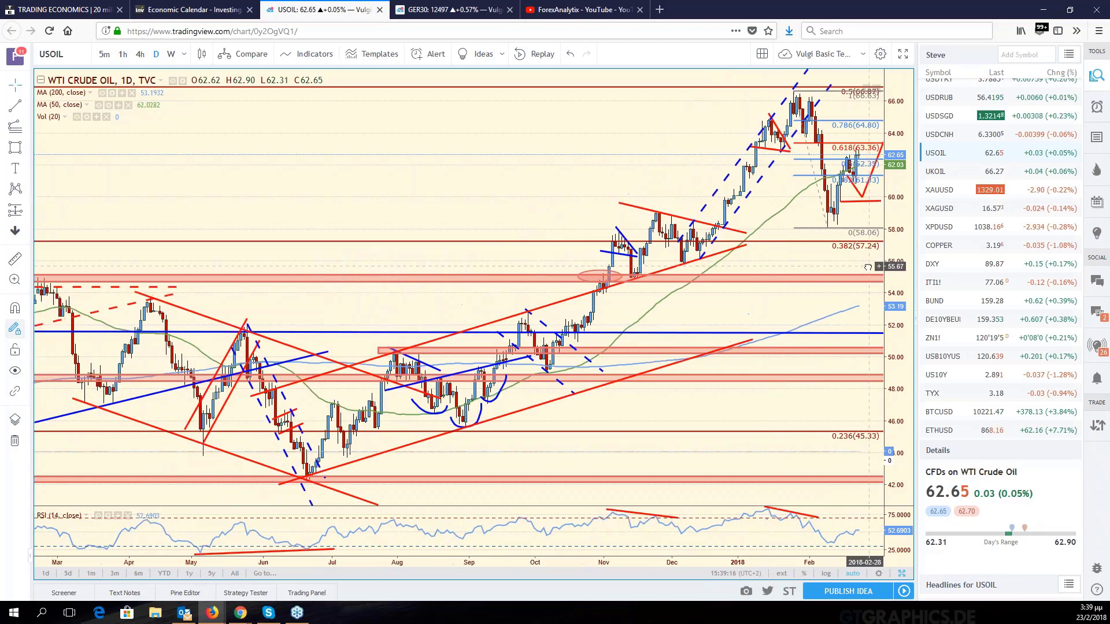
# - Back in the six-chart layout, replace the US 10Y T-Note pane with USDJPY
pyautogui.click(901, 574)
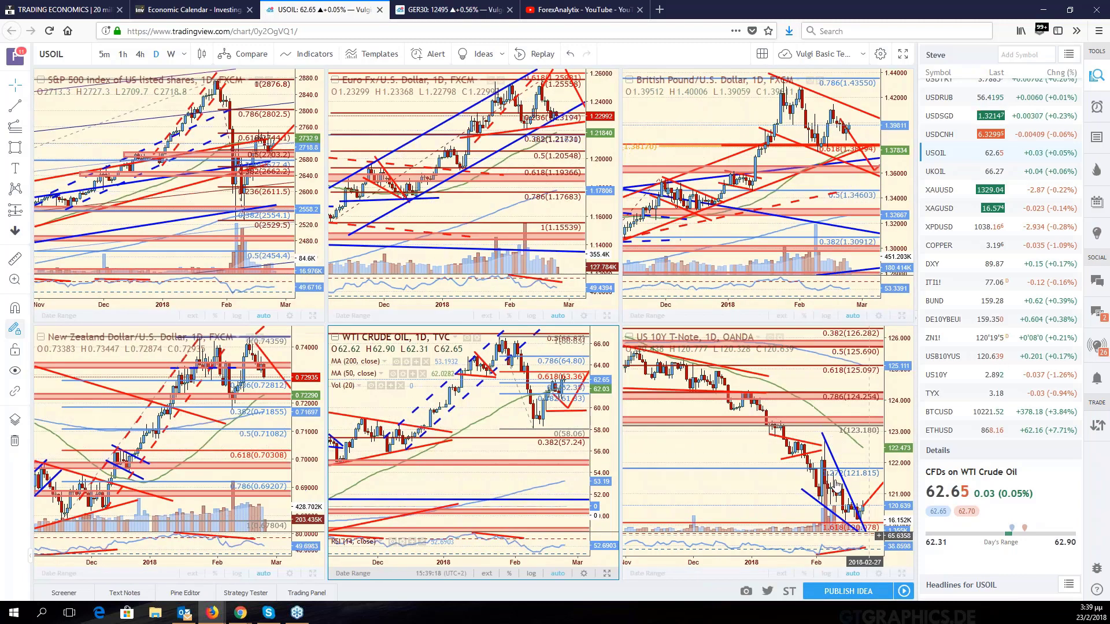
pyautogui.click(708, 497)
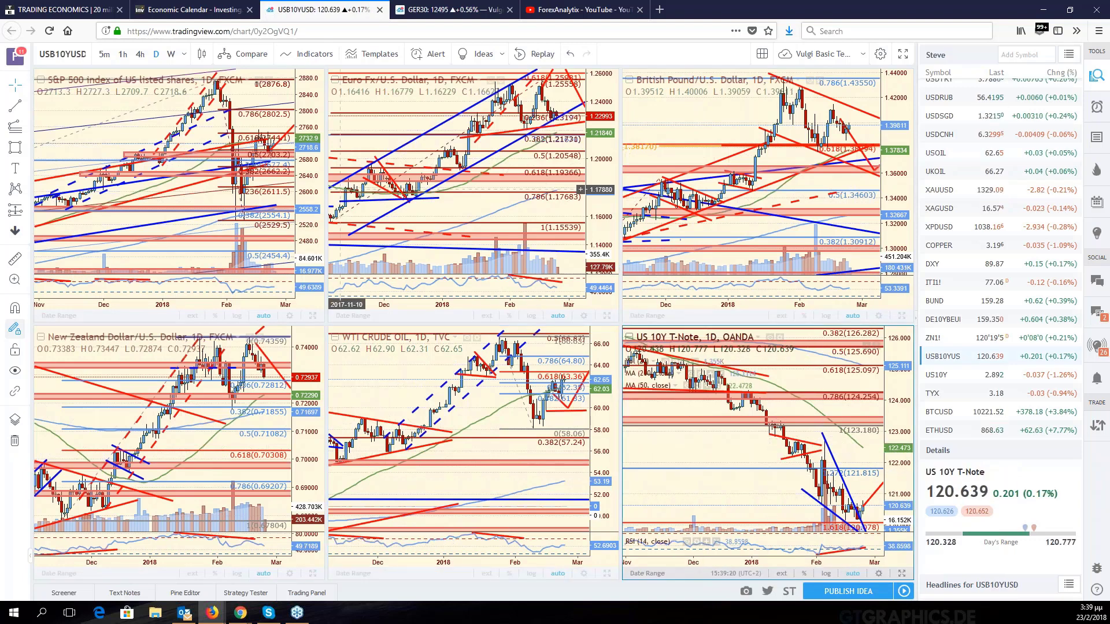
pyautogui.click(79, 54)
pyautogui.write('USDJPY')
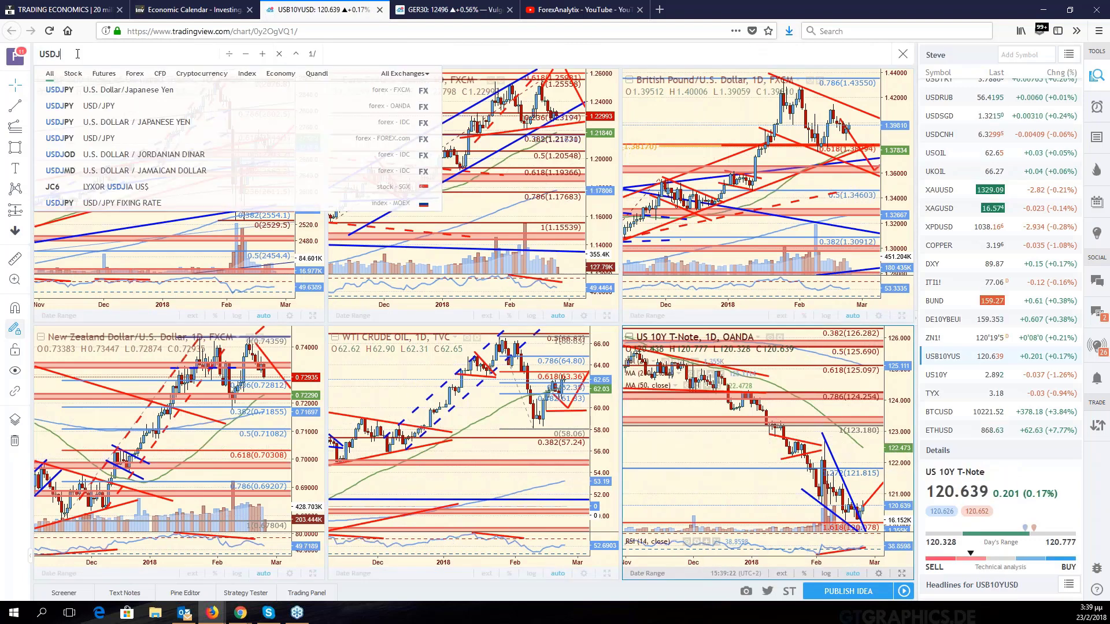
pyautogui.press('Return')
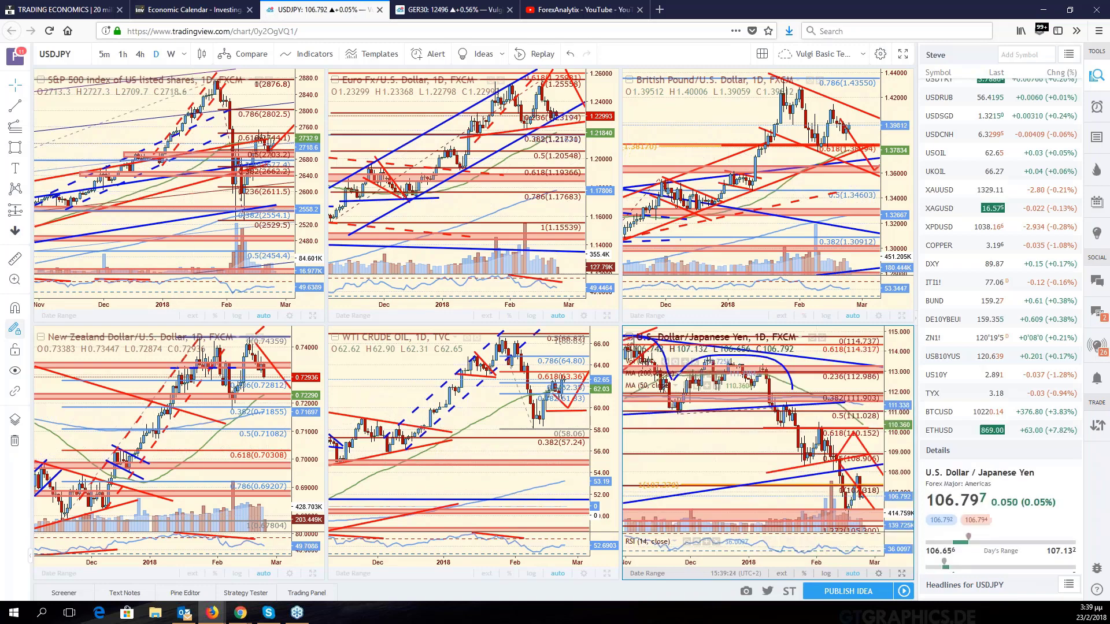
# - Maximize USD/JPY, zoom and pan to earlier dates, then restore the six-chart overview
pyautogui.click(905, 572)
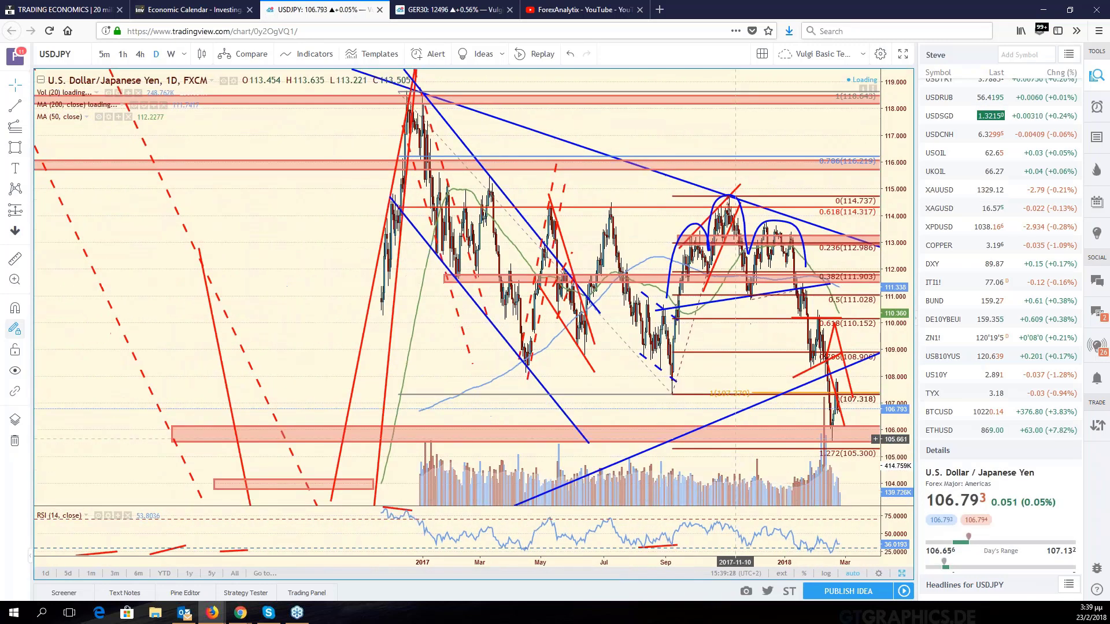
pyautogui.scroll(-6, 735, 439)
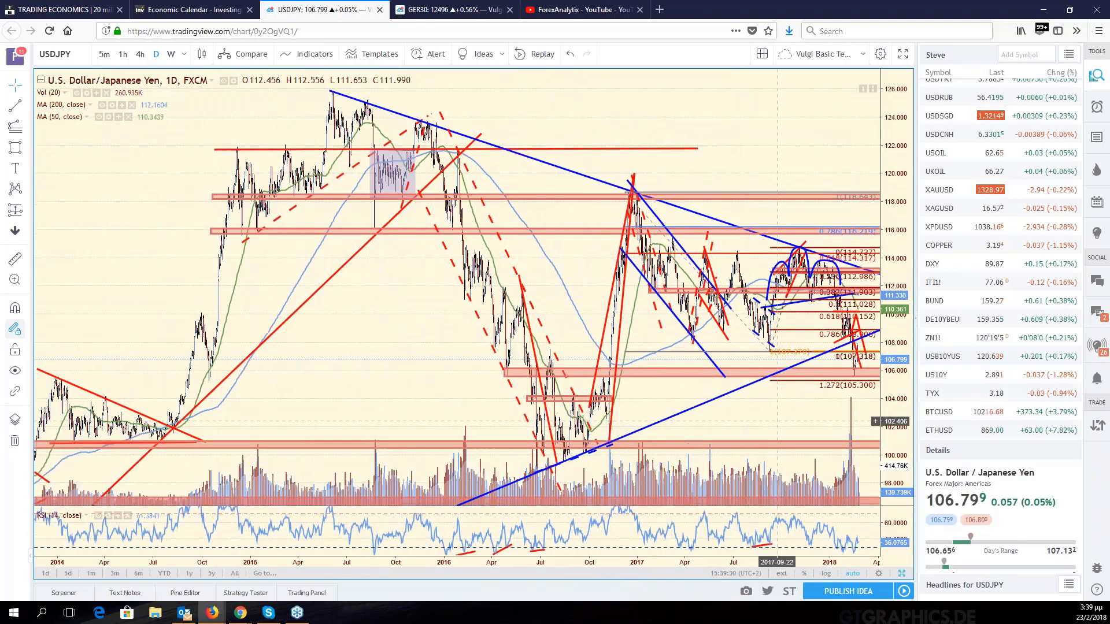
pyautogui.scroll(-6, 777, 422)
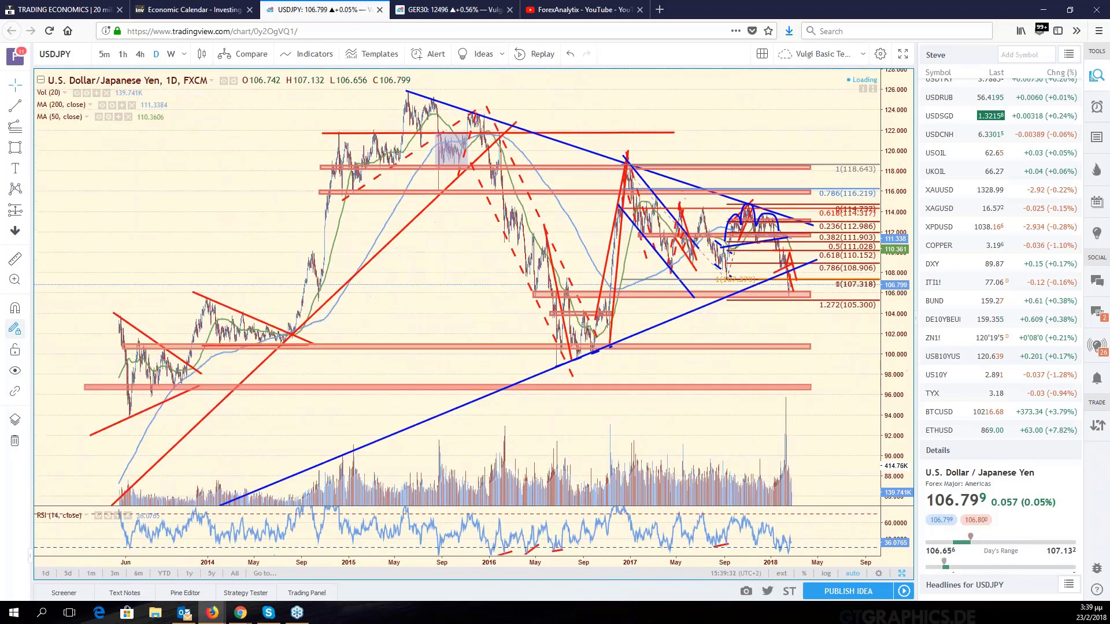
pyautogui.scroll(3, 633, 398)
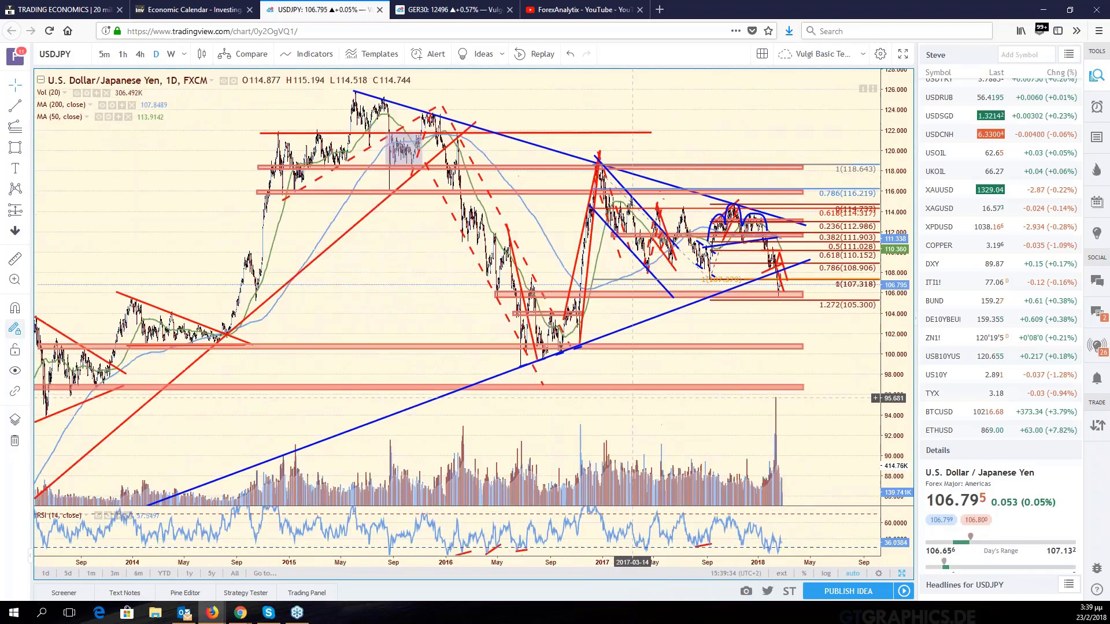
pyautogui.scroll(5, 633, 398)
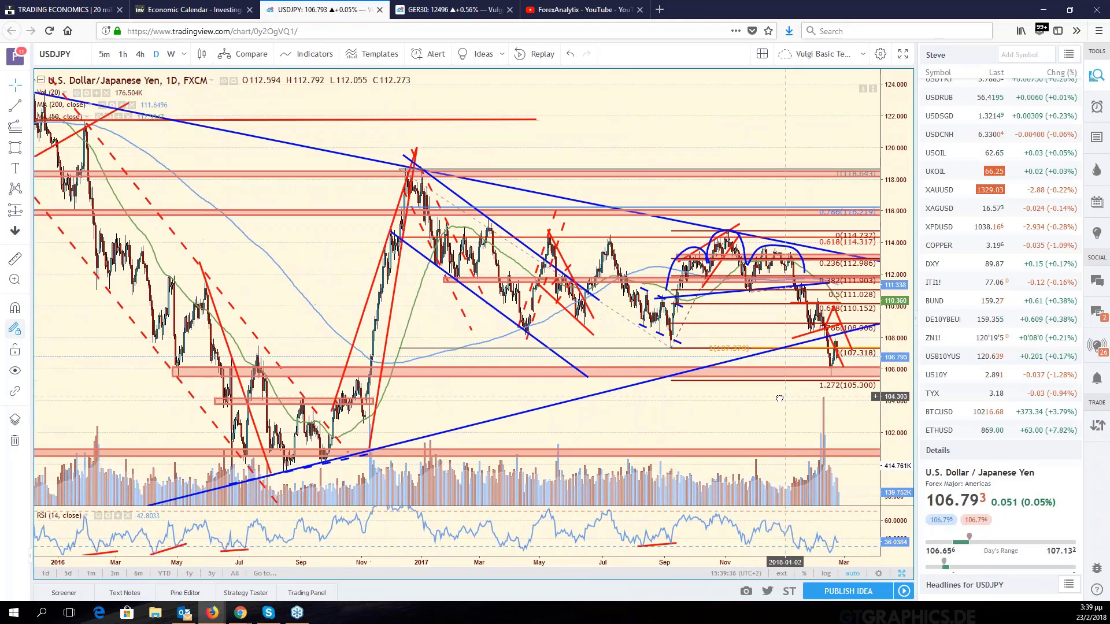
pyautogui.scroll(5, 779, 399)
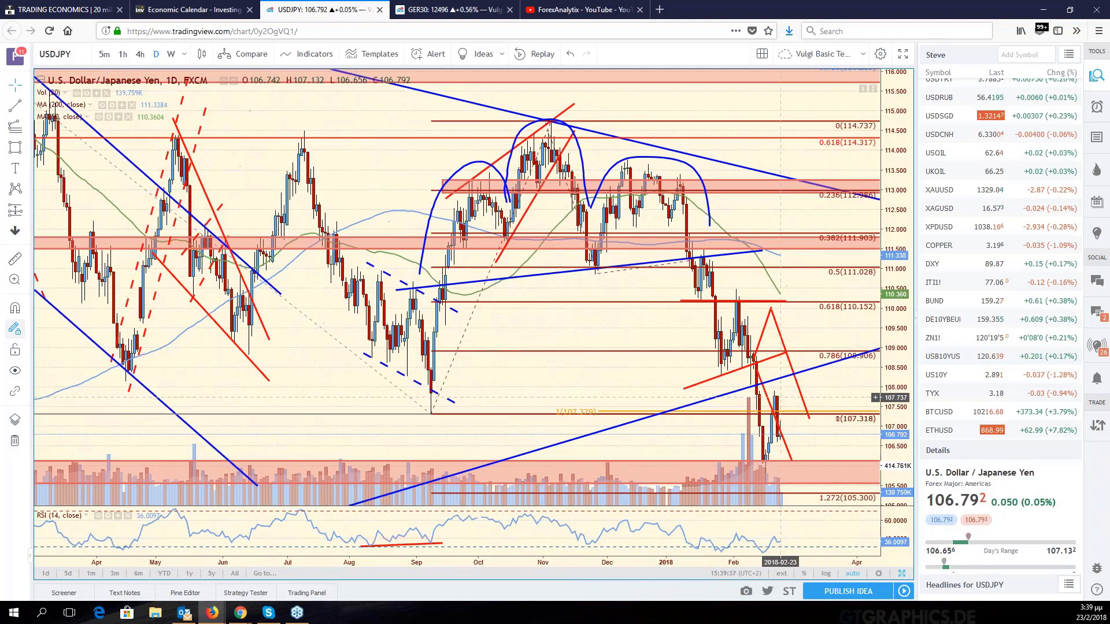
pyautogui.moveTo(779, 399); pyautogui.dragTo(829, 393)
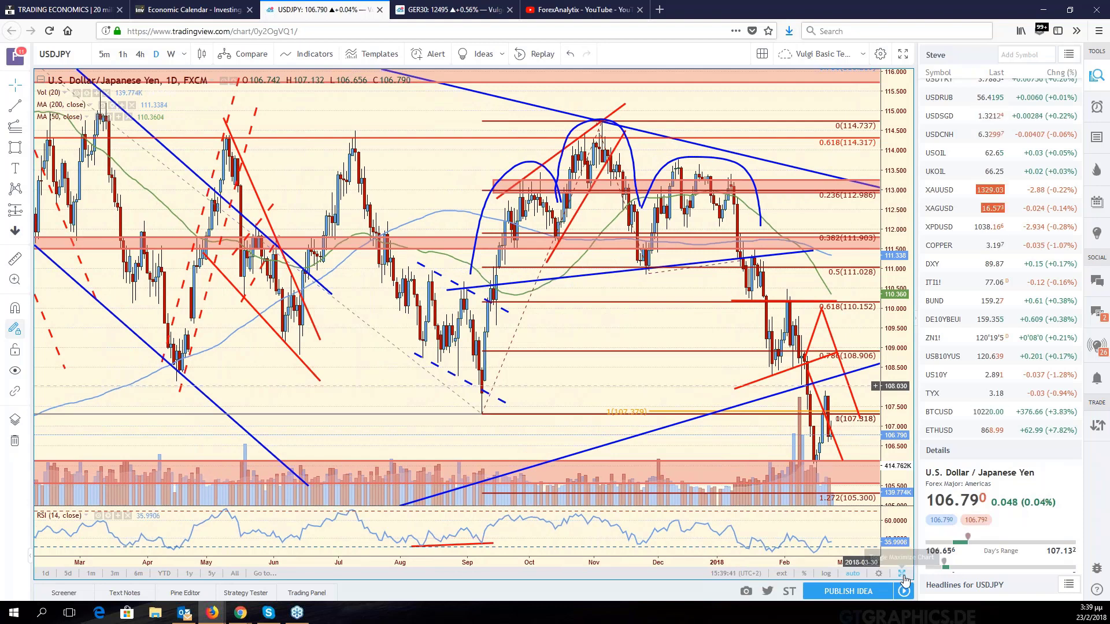
pyautogui.click(903, 574)
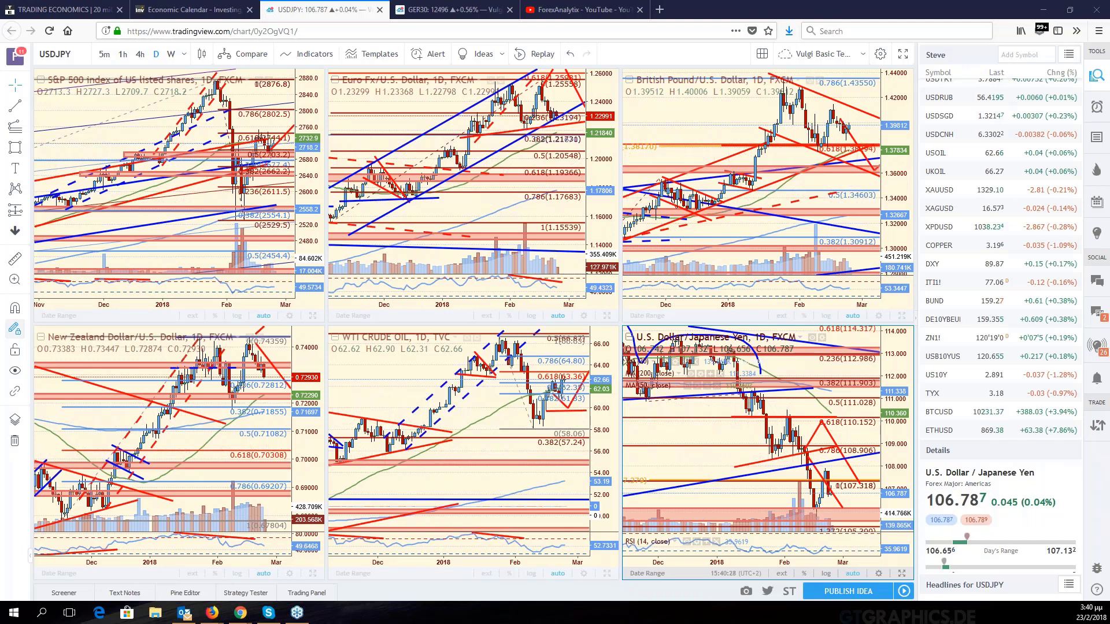
# - Maximize the S&P 500 chart, shift it toward recent bars, and zoom in
pyautogui.click(315, 319)
pyautogui.click(312, 316)
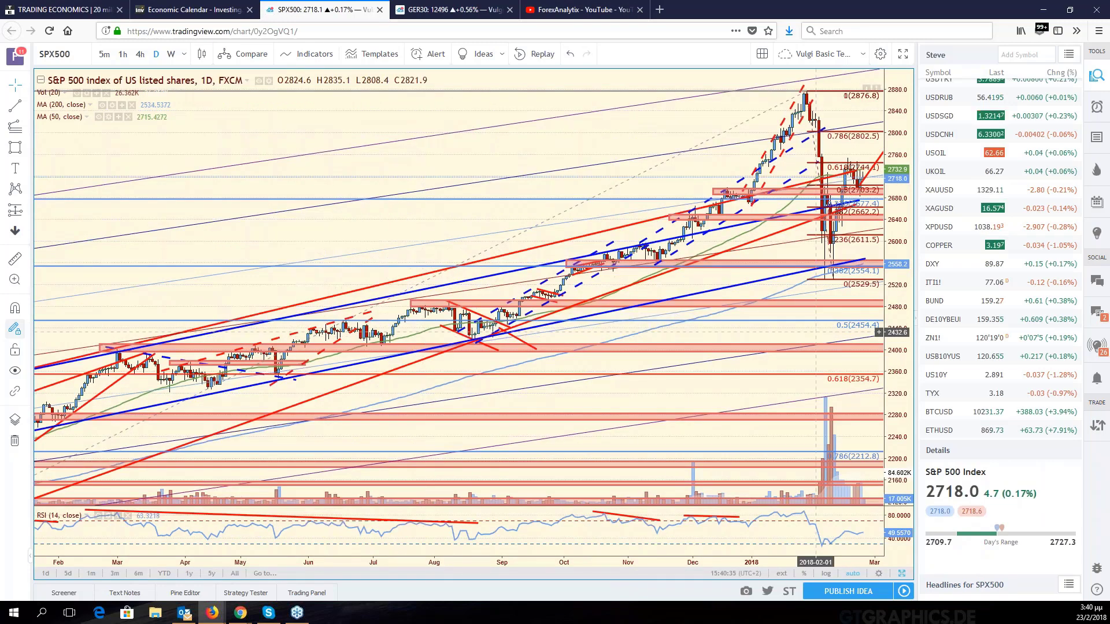
pyautogui.moveTo(794, 333); pyautogui.dragTo(744, 333)
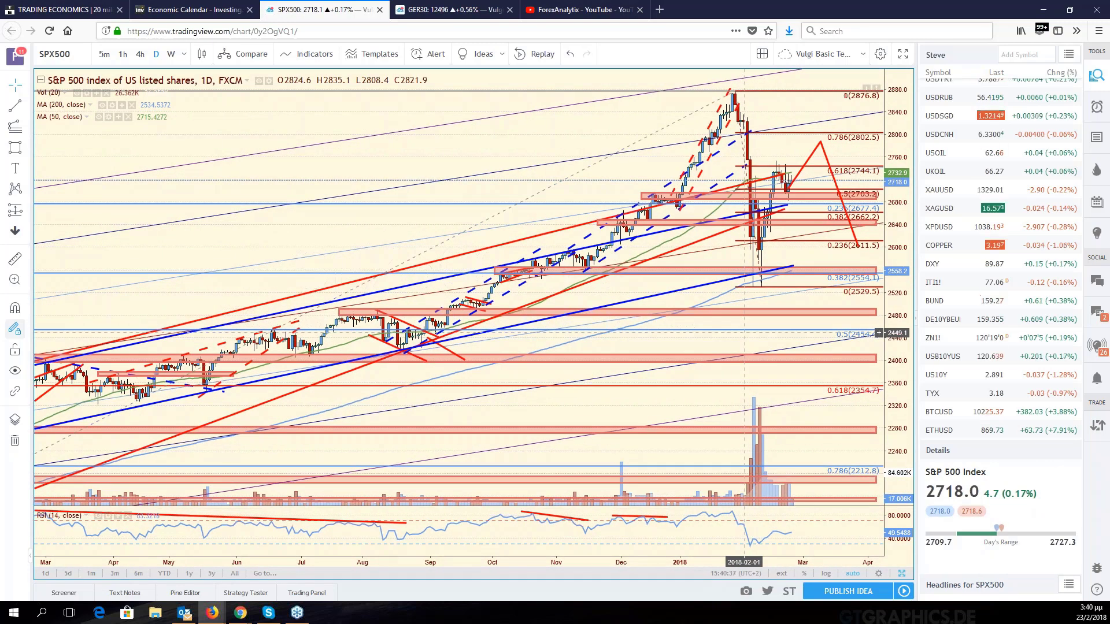
pyautogui.scroll(2, 744, 333)
pyautogui.scroll(2, 704, 262)
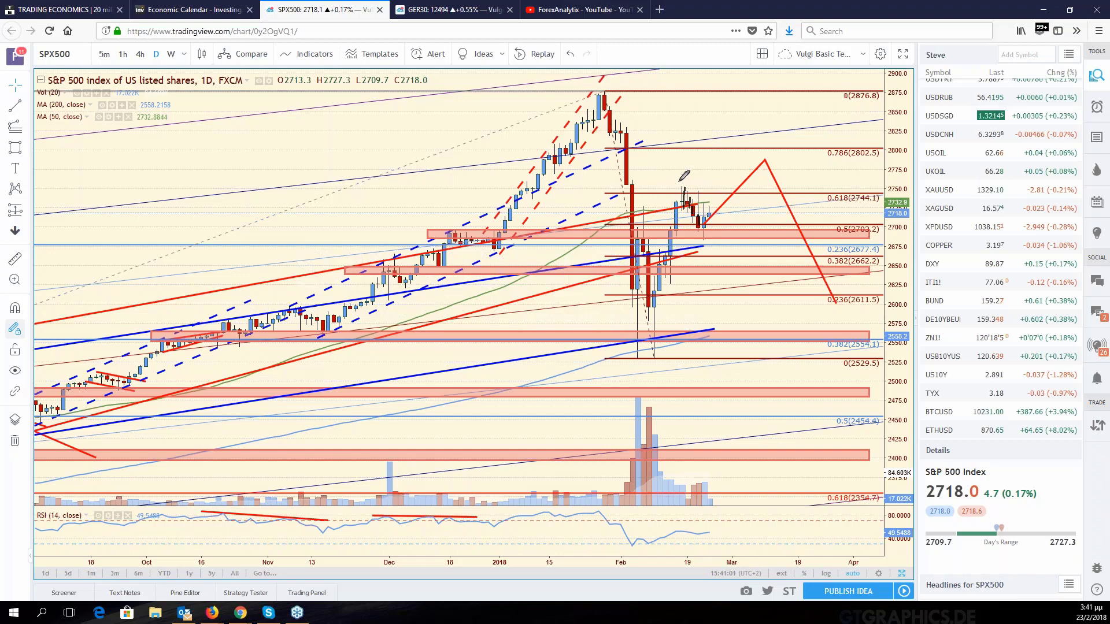
pyautogui.moveTo(677, 182)
pyautogui.mouseDown()
pyautogui.moveTo(689, 210)
pyautogui.moveTo(727, 209)
pyautogui.mouseUp()
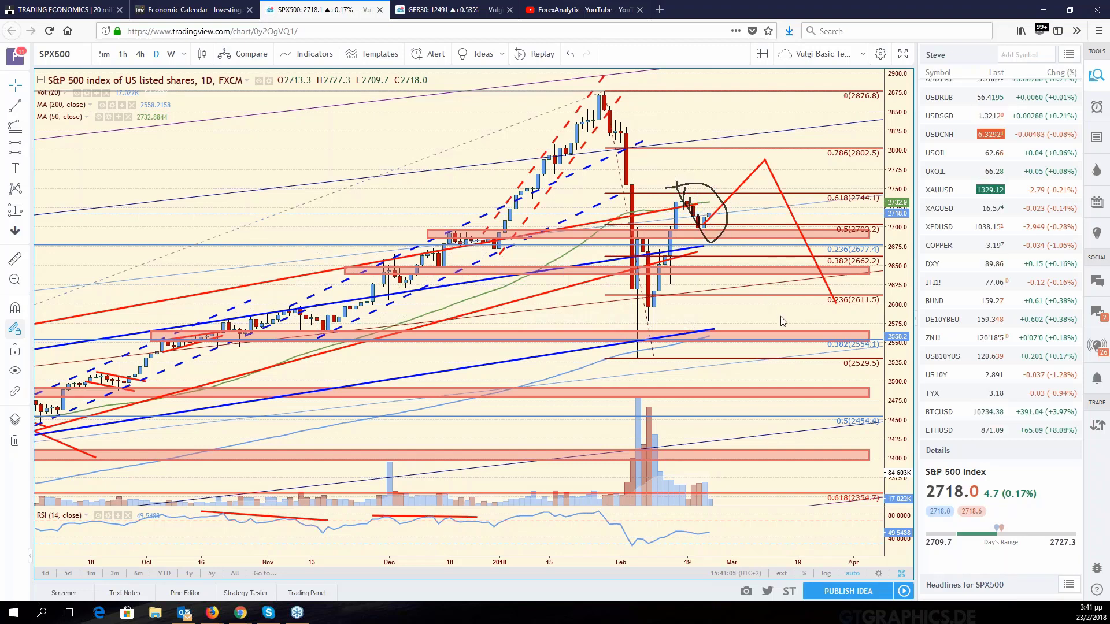
pyautogui.hotkey('ctrl', 'z')
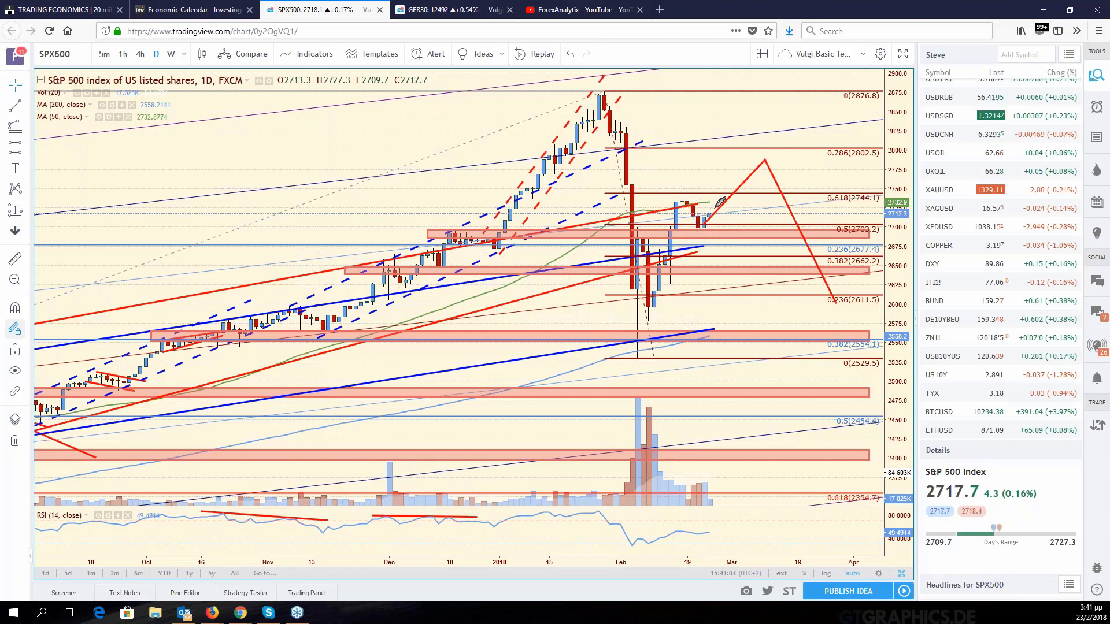
pyautogui.moveTo(717, 210); pyautogui.dragTo(680, 188)
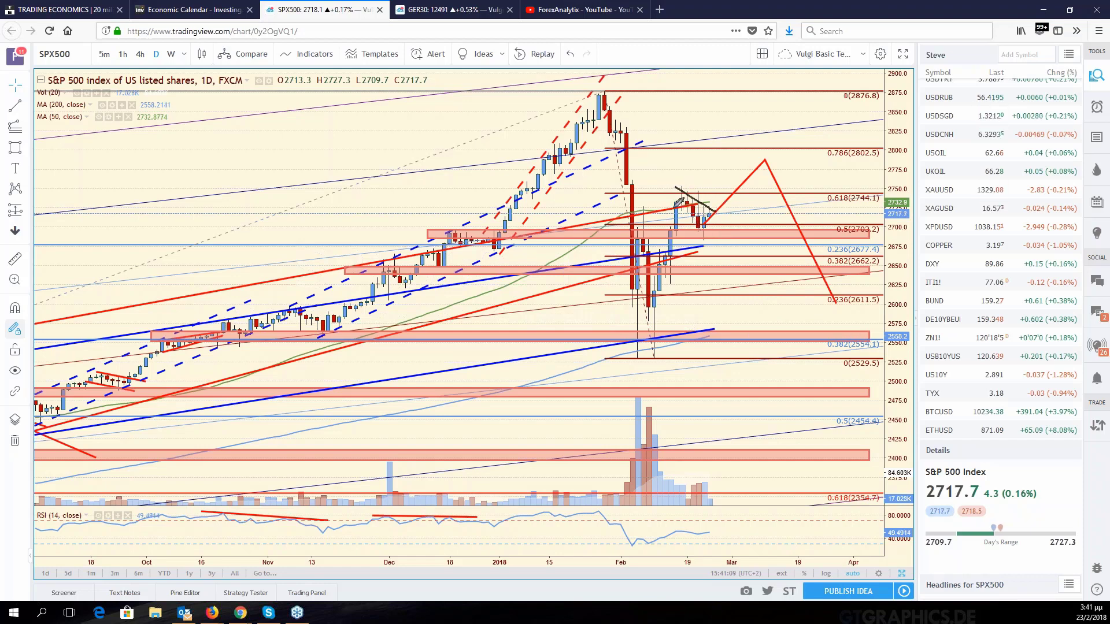
pyautogui.moveTo(712, 241)
pyautogui.mouseDown()
pyautogui.moveTo(683, 207)
pyautogui.moveTo(707, 243)
pyautogui.mouseUp()
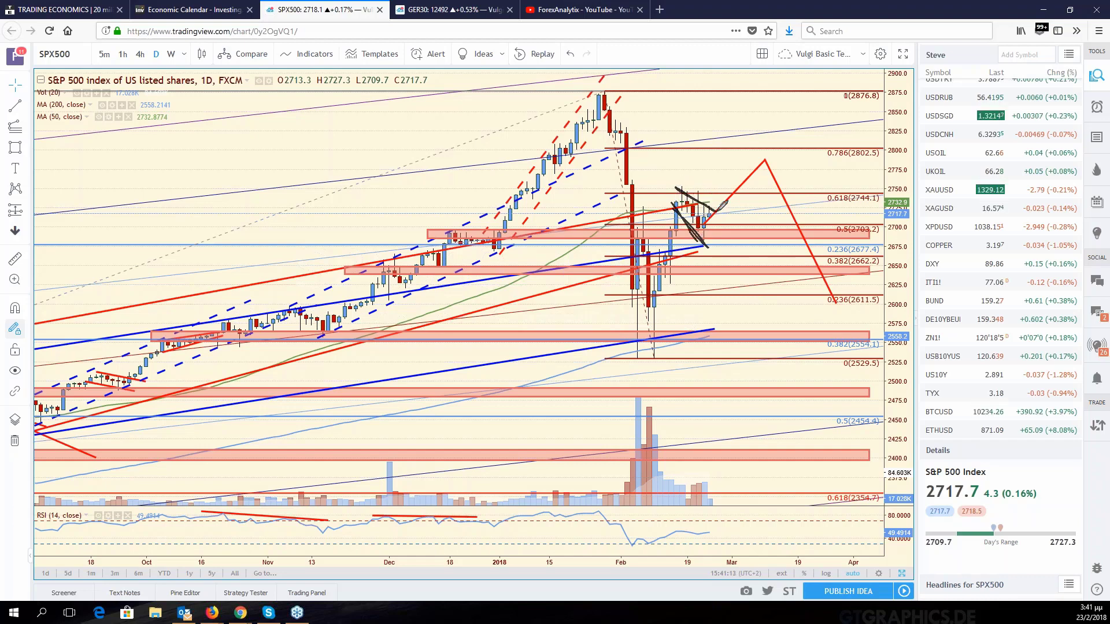
pyautogui.moveTo(720, 202)
pyautogui.mouseDown()
pyautogui.moveTo(764, 148)
pyautogui.moveTo(723, 199)
pyautogui.moveTo(753, 155)
pyautogui.mouseUp()
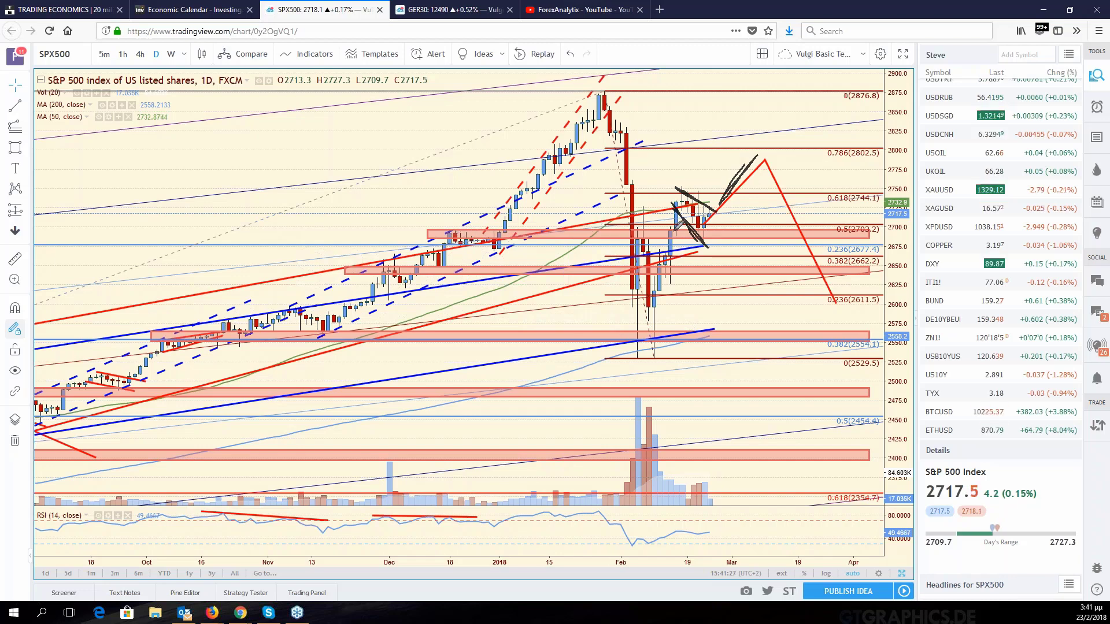
pyautogui.moveTo(513, 234); pyautogui.dragTo(722, 231)
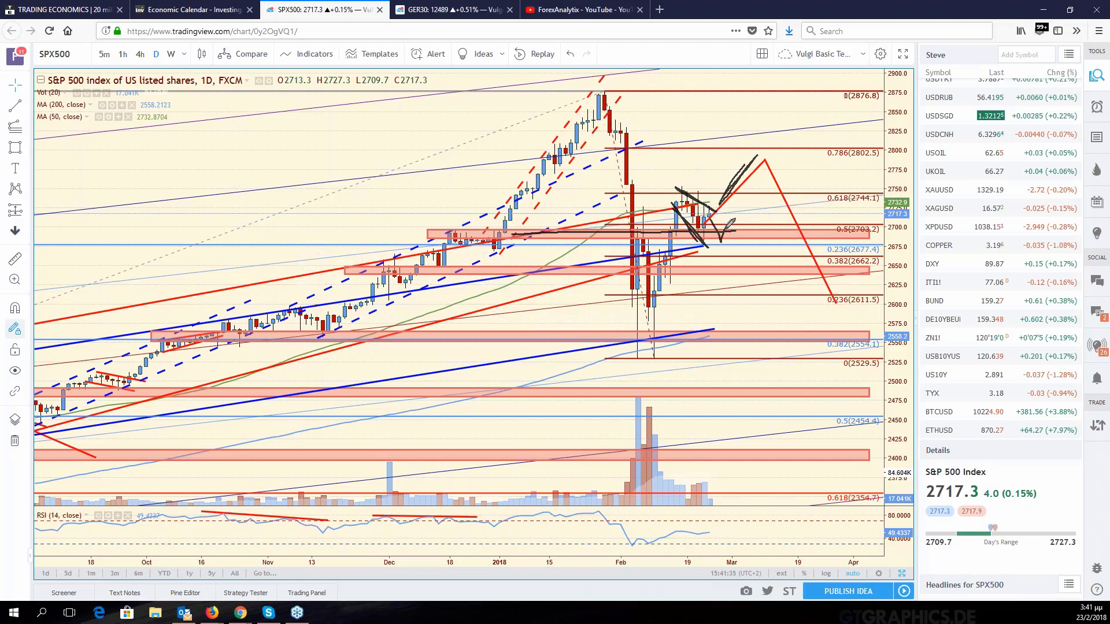
pyautogui.moveTo(727, 228); pyautogui.dragTo(737, 250)
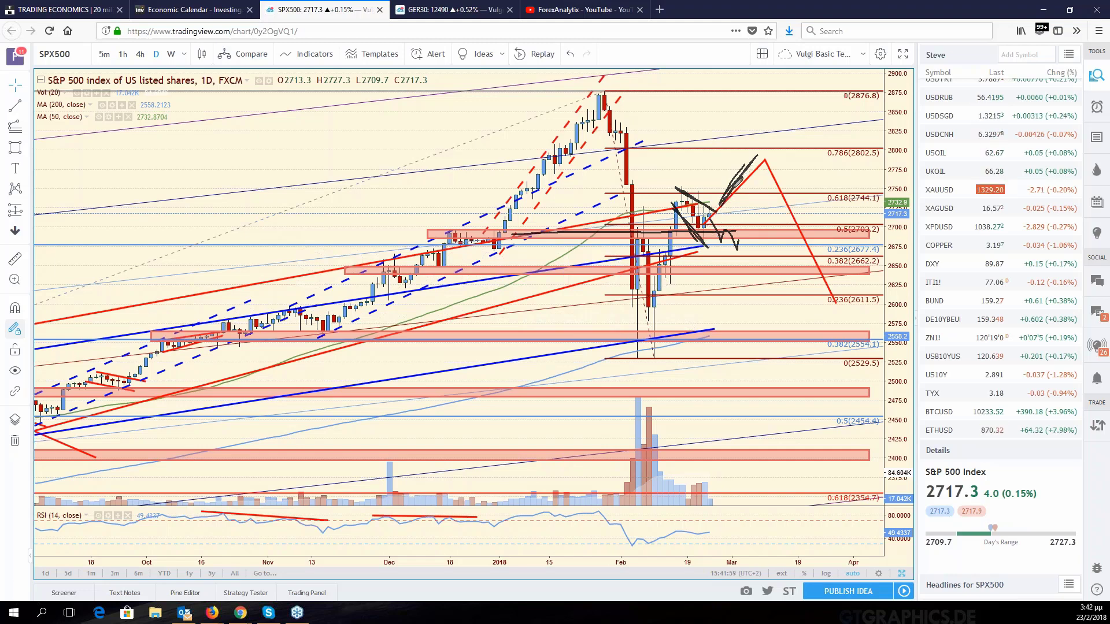
pyautogui.moveTo(735, 188); pyautogui.dragTo(758, 150)
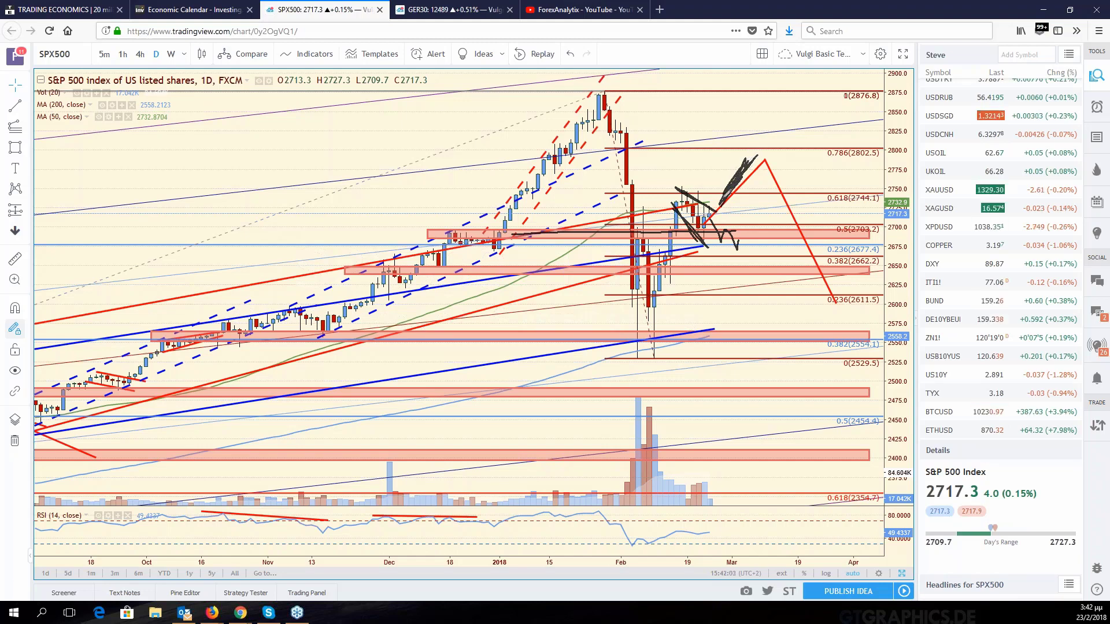
pyautogui.moveTo(757, 165); pyautogui.dragTo(817, 251)
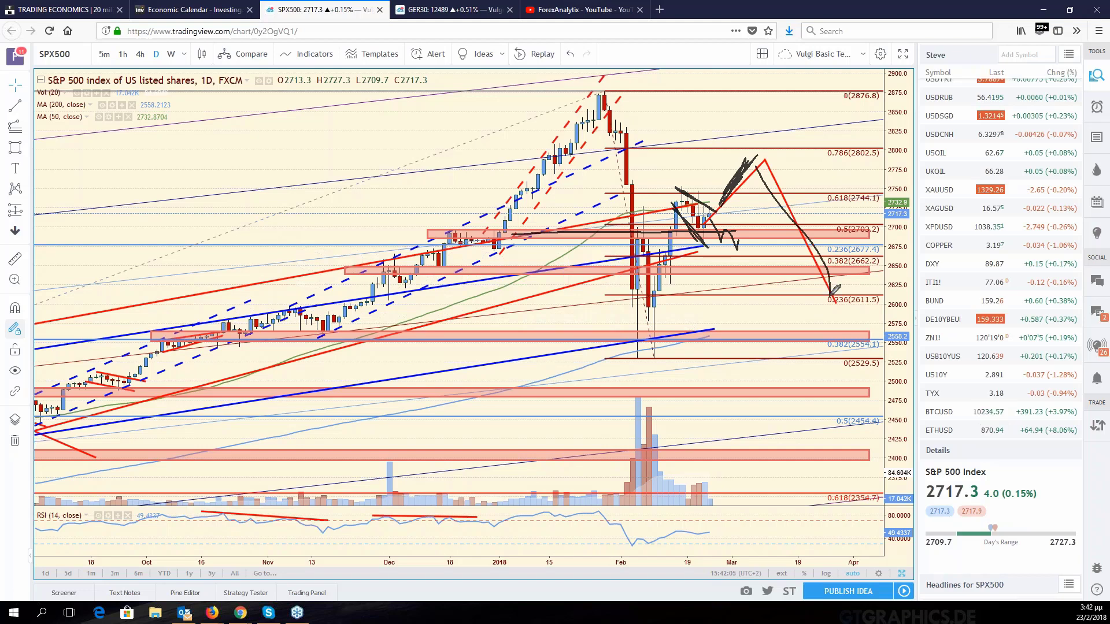
pyautogui.moveTo(765, 189); pyautogui.dragTo(830, 297)
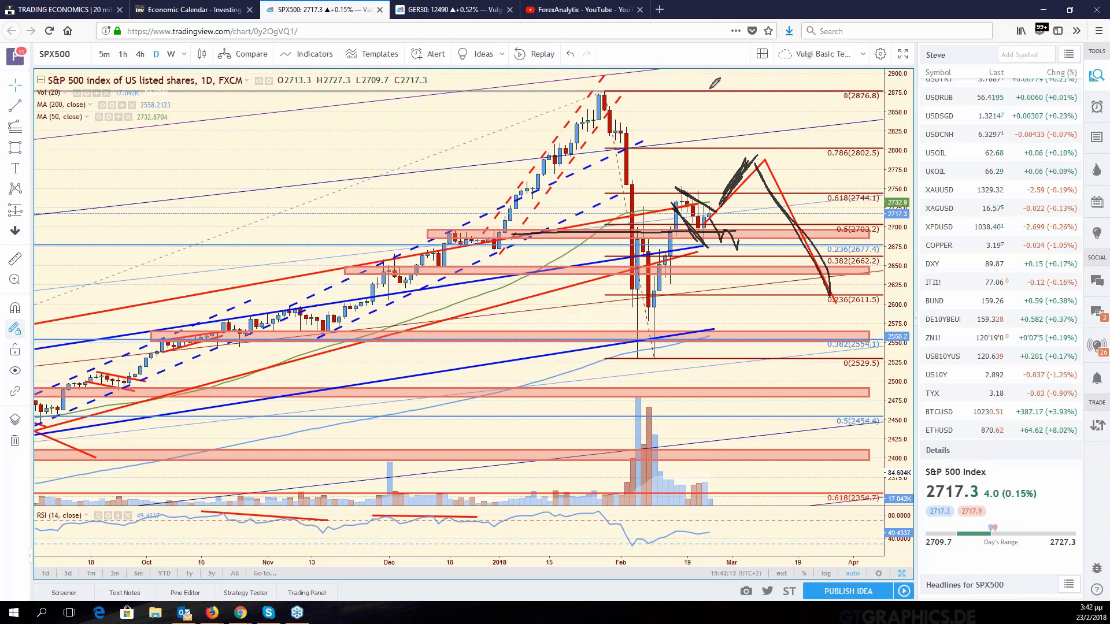
pyautogui.moveTo(601, 91); pyautogui.dragTo(829, 88)
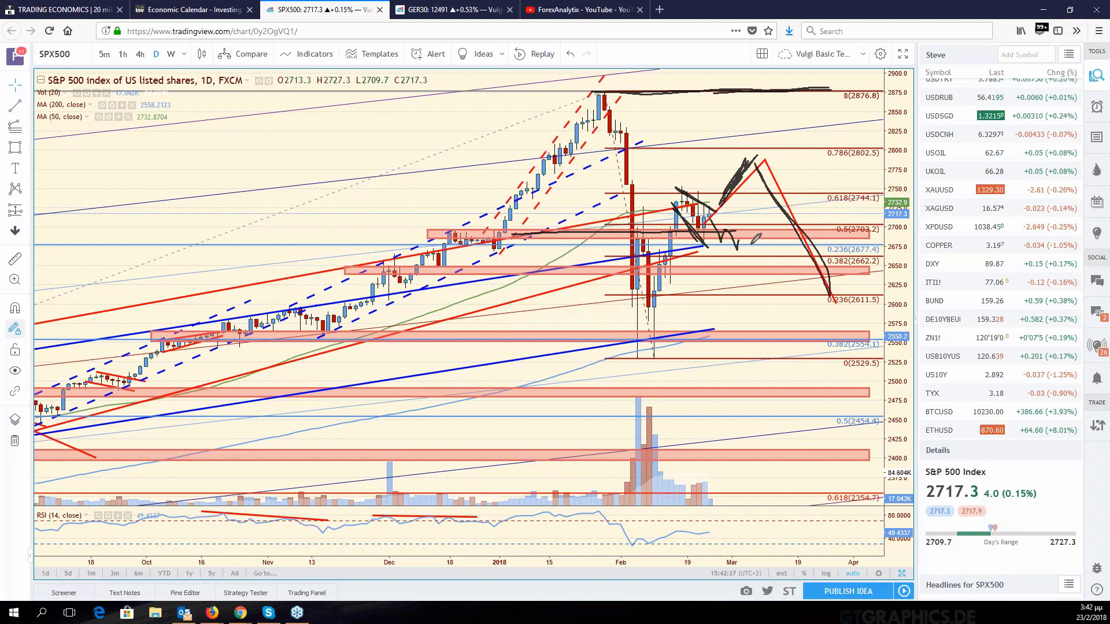
pyautogui.press('Escape')
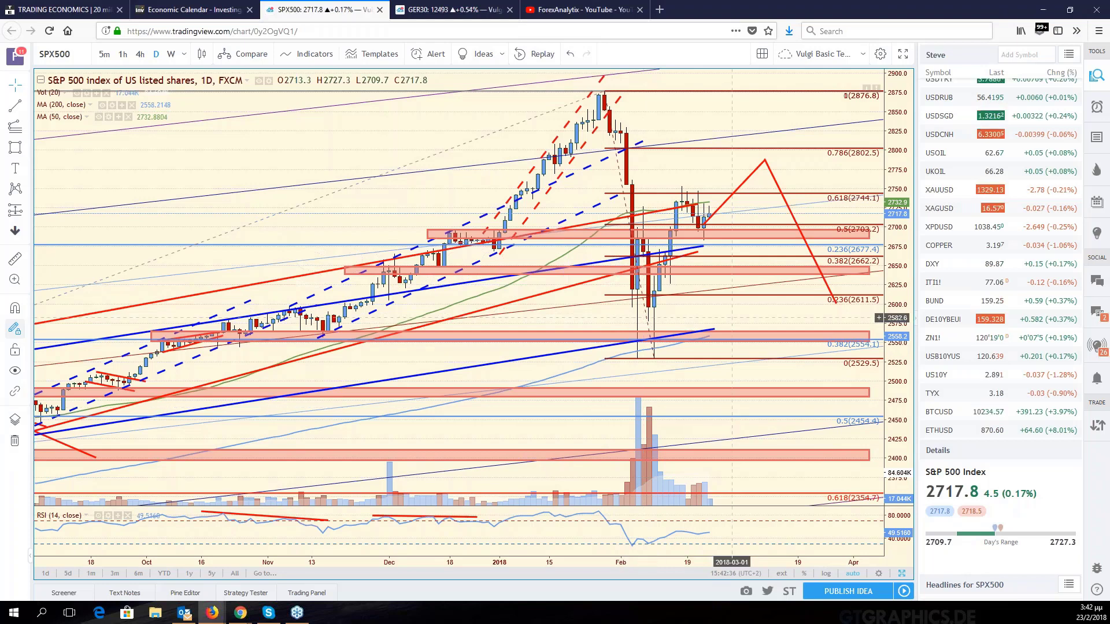
# - Maximize the Euro/Dollar chart, load EURJPY into it, and pan to leave room after the last bar
pyautogui.scroll(-3, 752, 315)
pyautogui.scroll(-2, 751, 315)
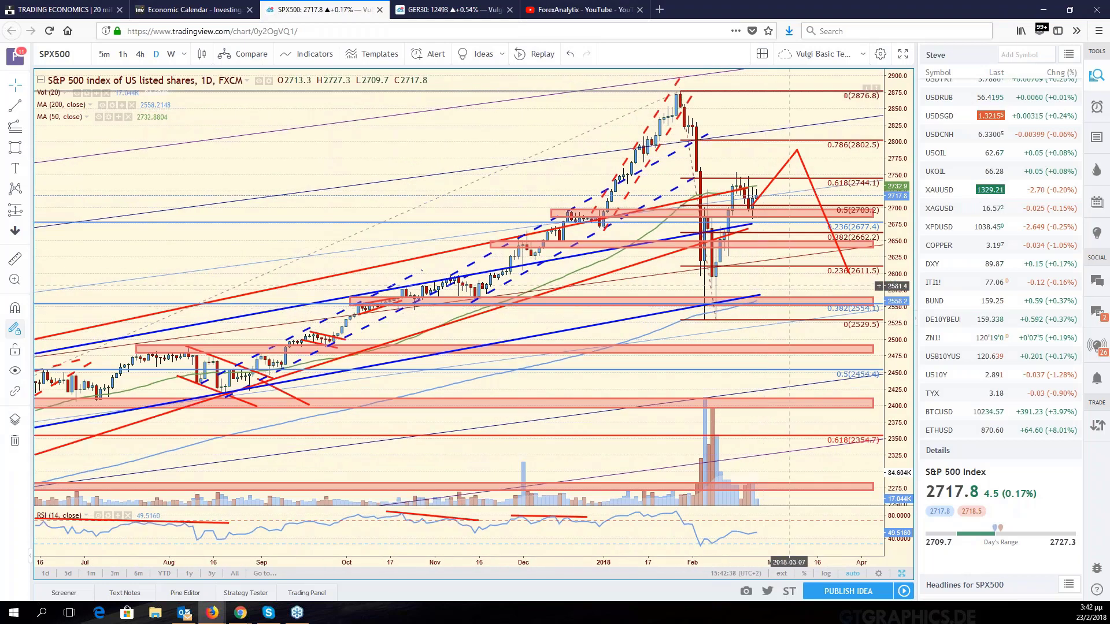
pyautogui.scroll(-3, 863, 323)
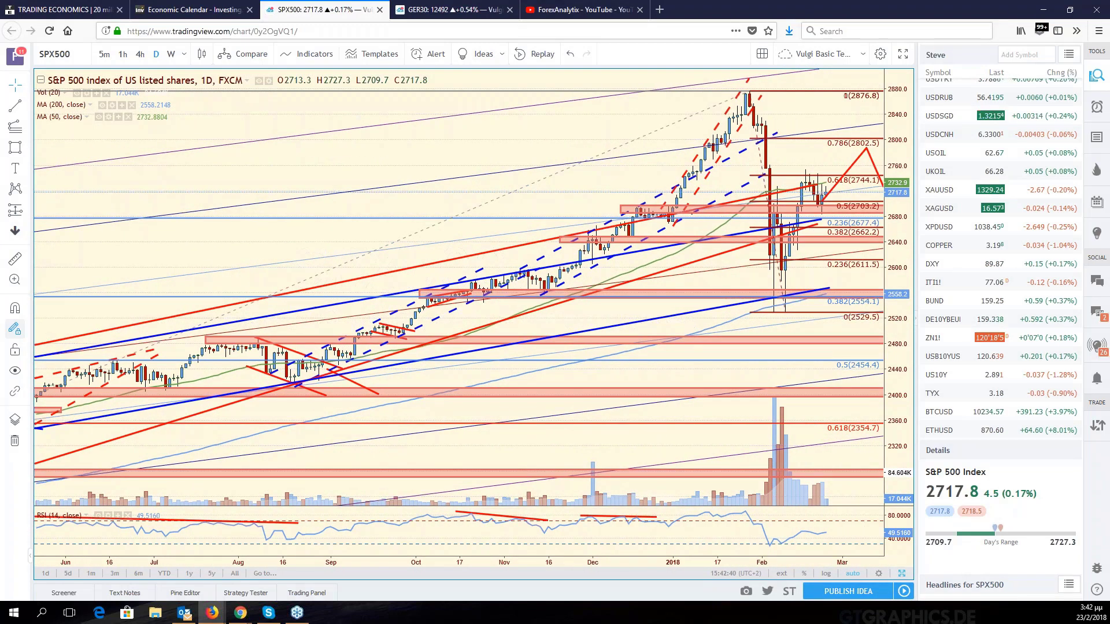
pyautogui.hotkey('alt', 'Return')
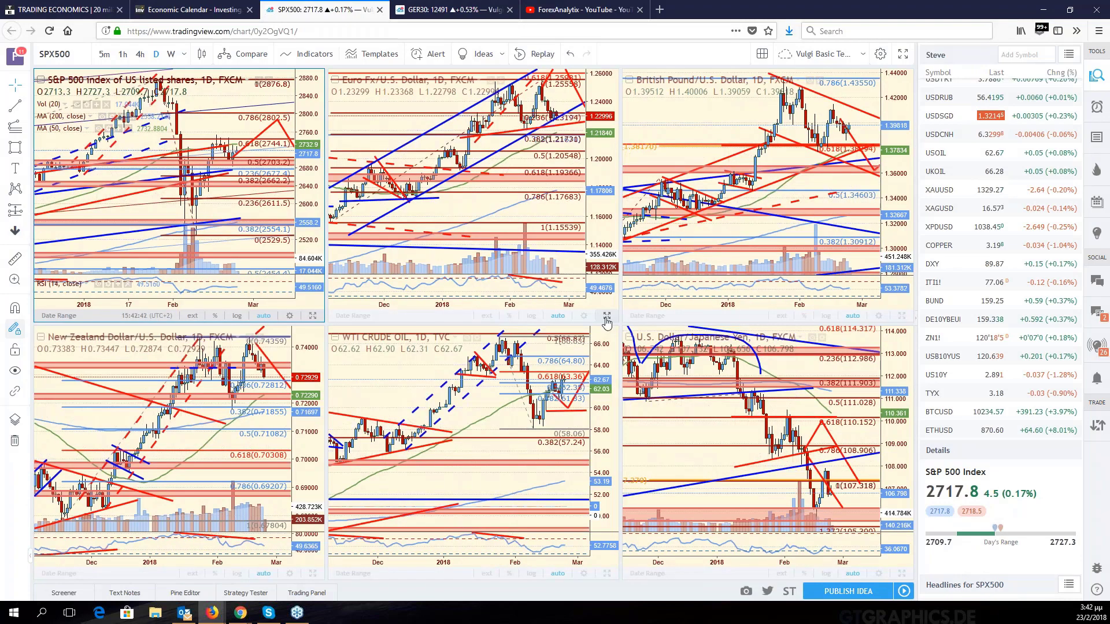
pyautogui.hotkey('alt', 'Return')
pyautogui.write('EURJPY')
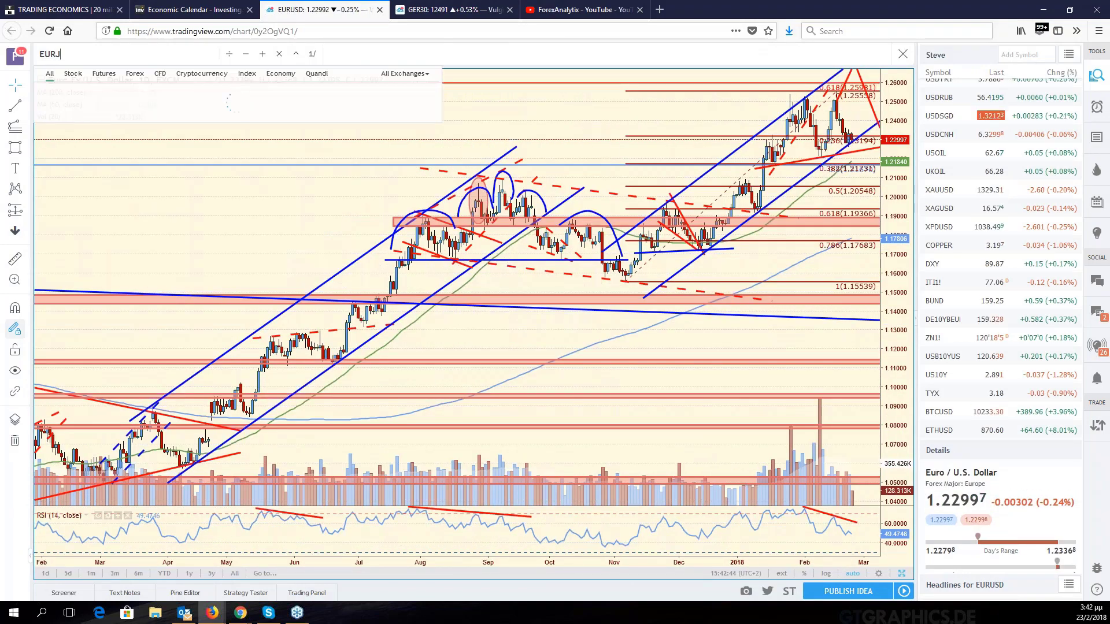
pyautogui.press('Return')
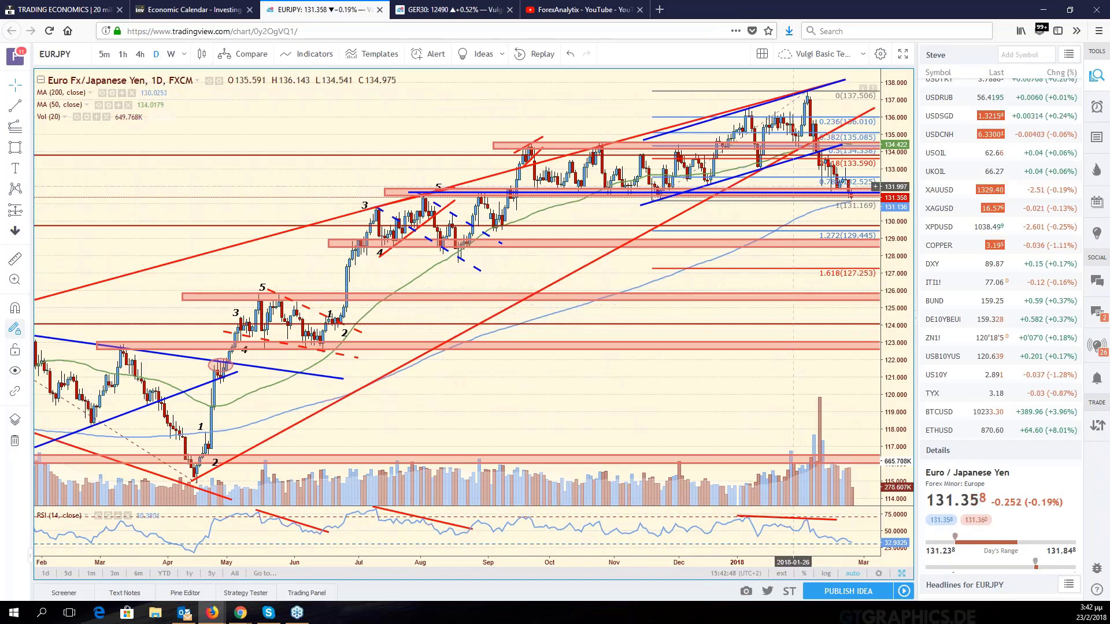
pyautogui.moveTo(774, 208); pyautogui.dragTo(678, 219)
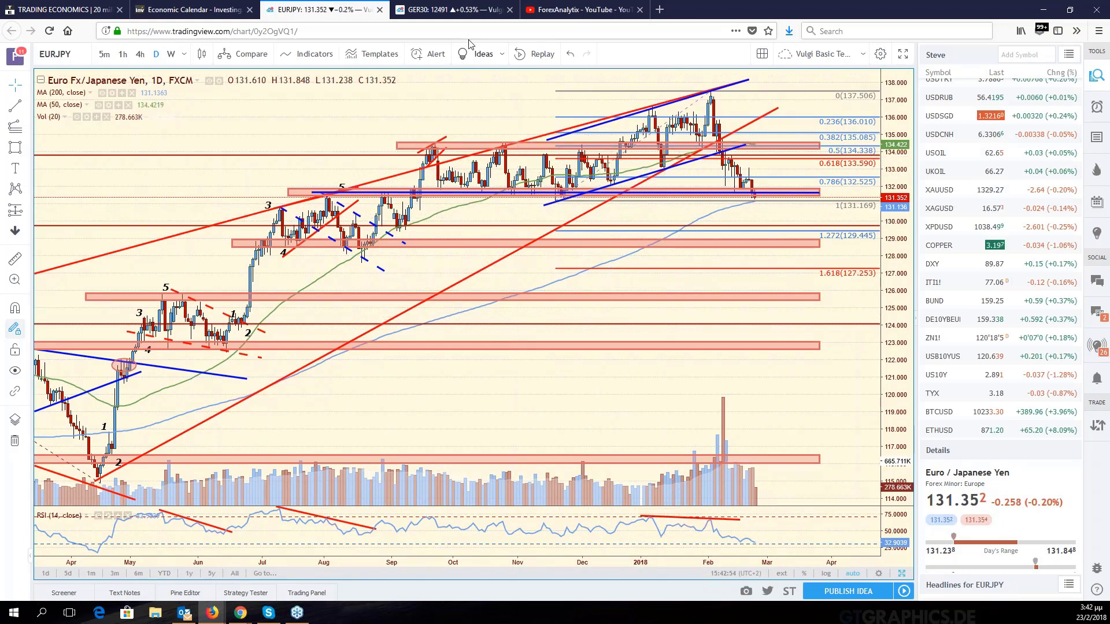
pyautogui.click(447, 15)
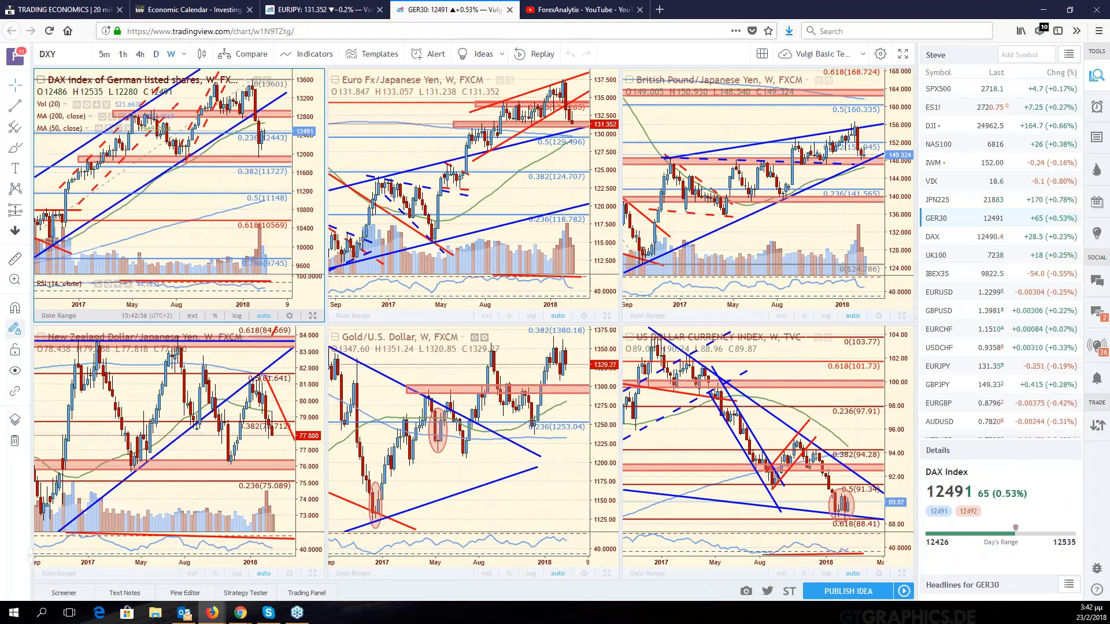
pyautogui.click(607, 316)
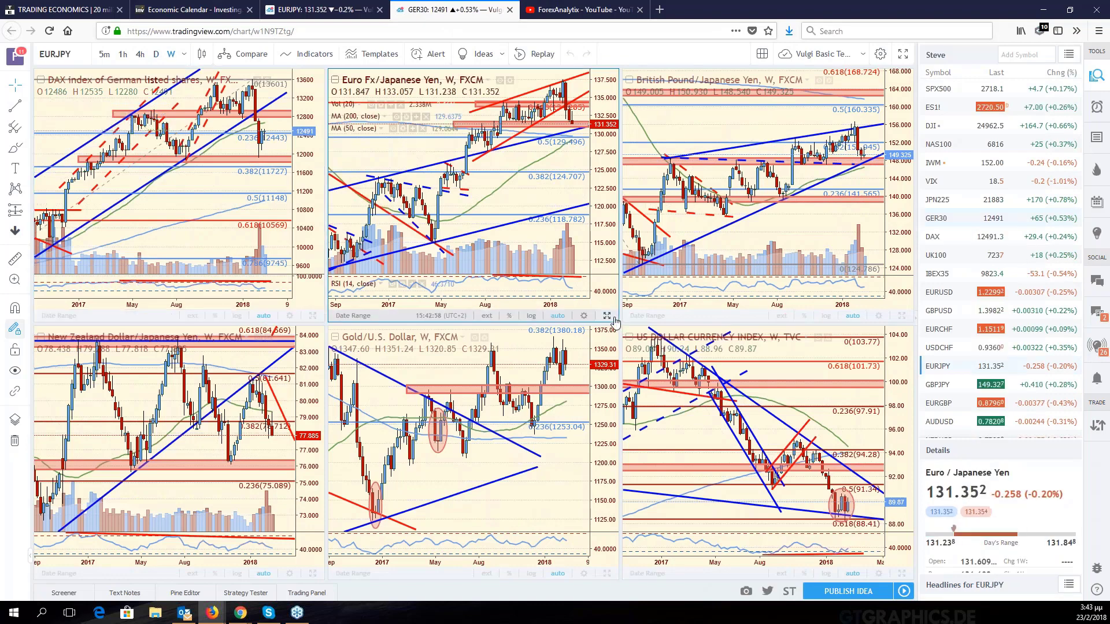
pyautogui.click(607, 316)
pyautogui.moveTo(849, 300); pyautogui.dragTo(731, 289)
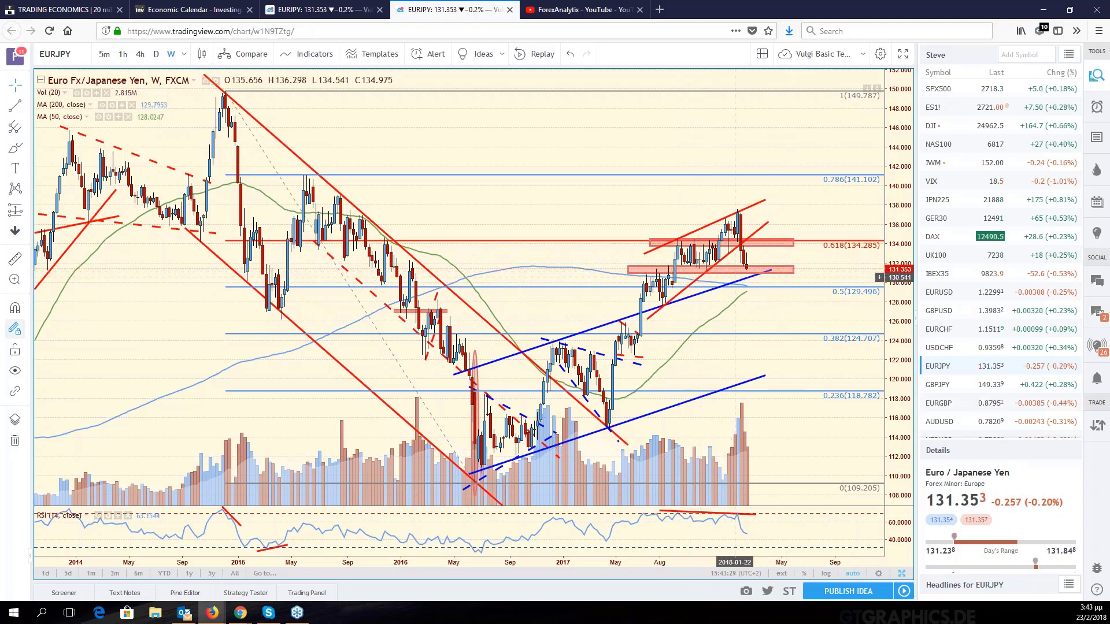
pyautogui.click(318, 9)
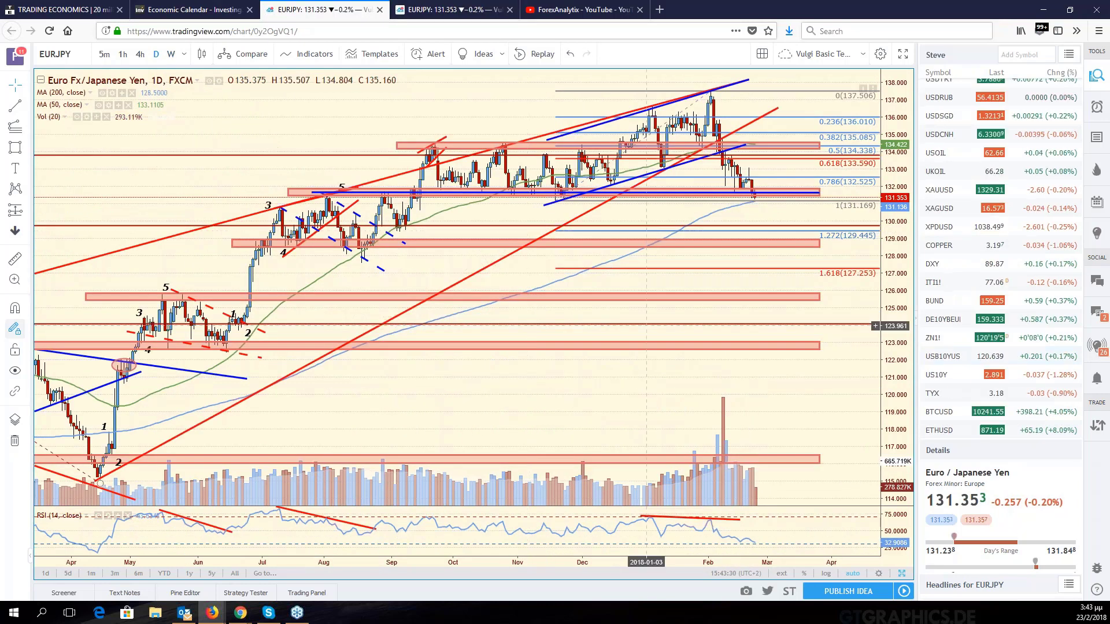
pyautogui.scroll(4, 648, 327)
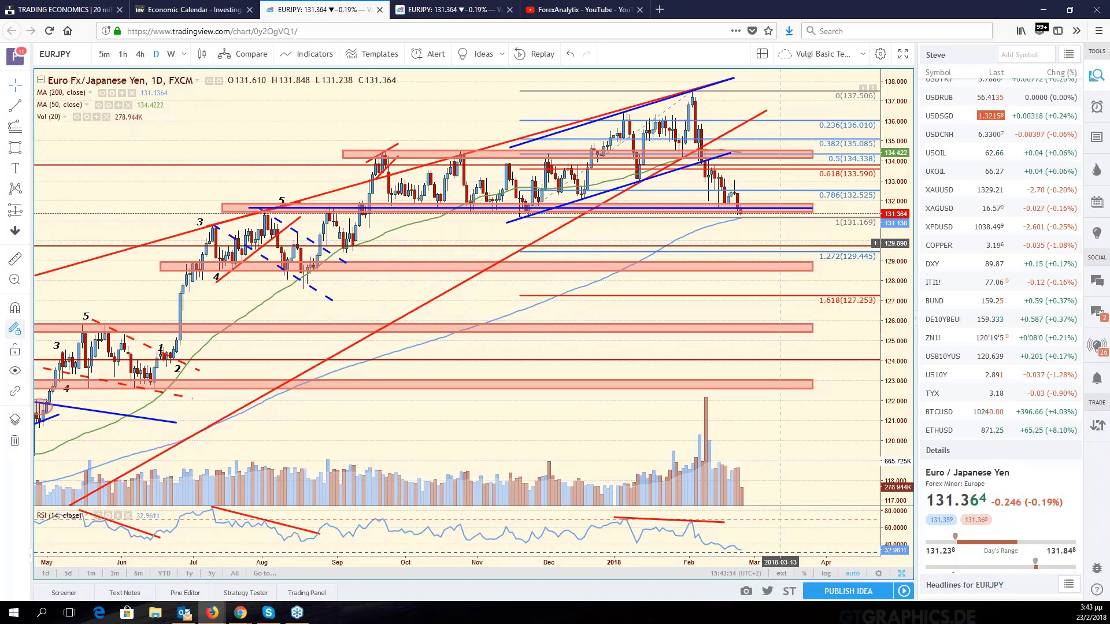
# - Measure the EURJPY rally at about 26% over 353 bars, then zoom around the chart
pyautogui.scroll(-5, 780, 243)
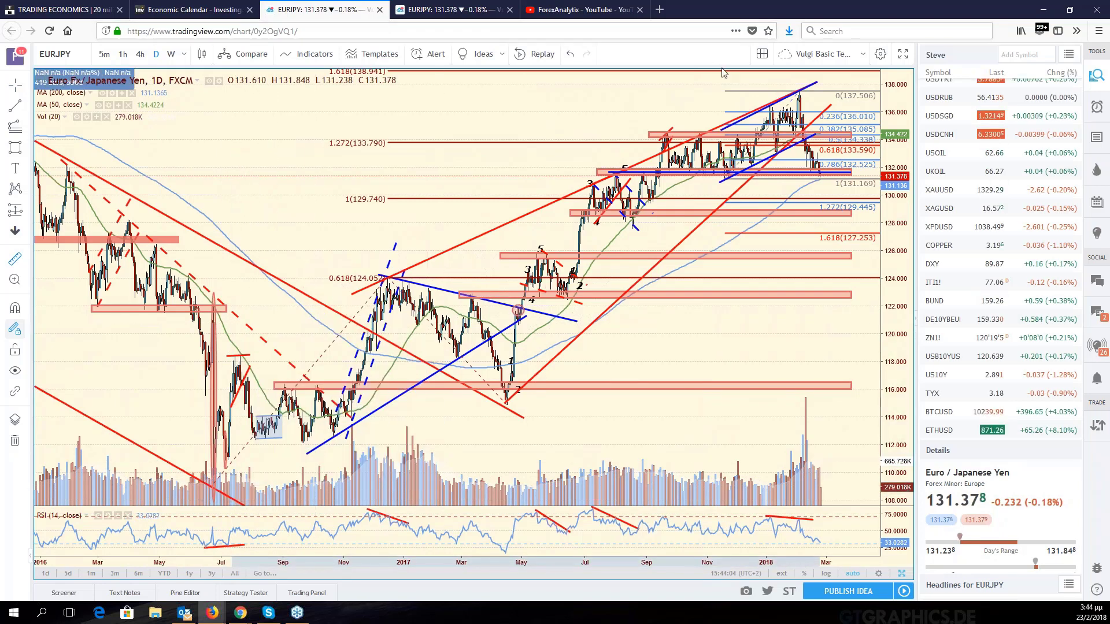
pyautogui.moveTo(230, 486); pyautogui.dragTo(728, 89)
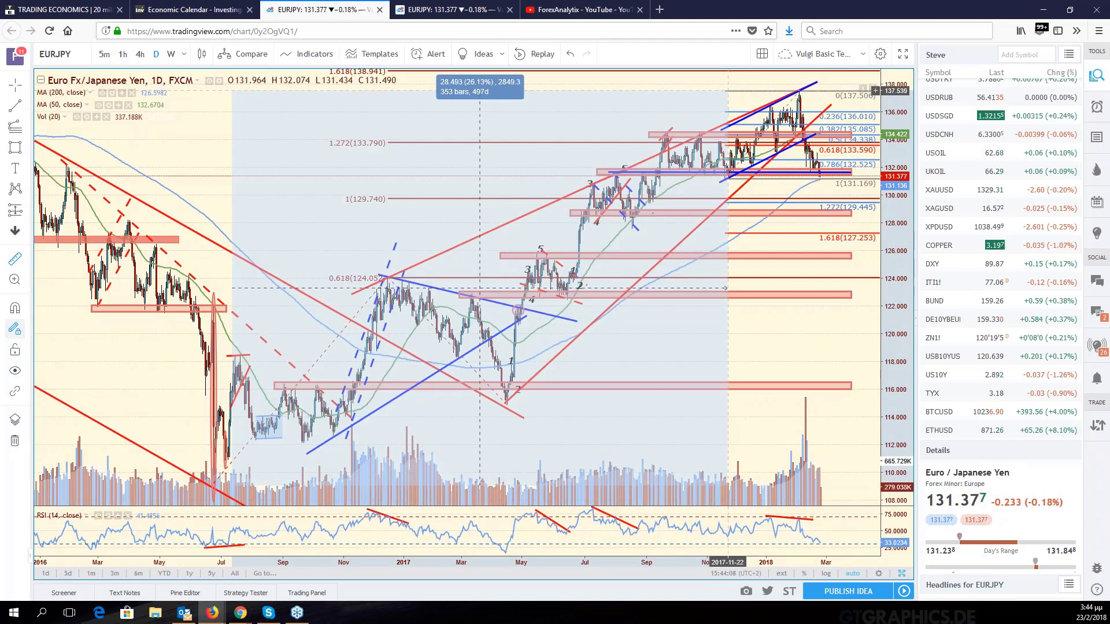
pyautogui.click(728, 91)
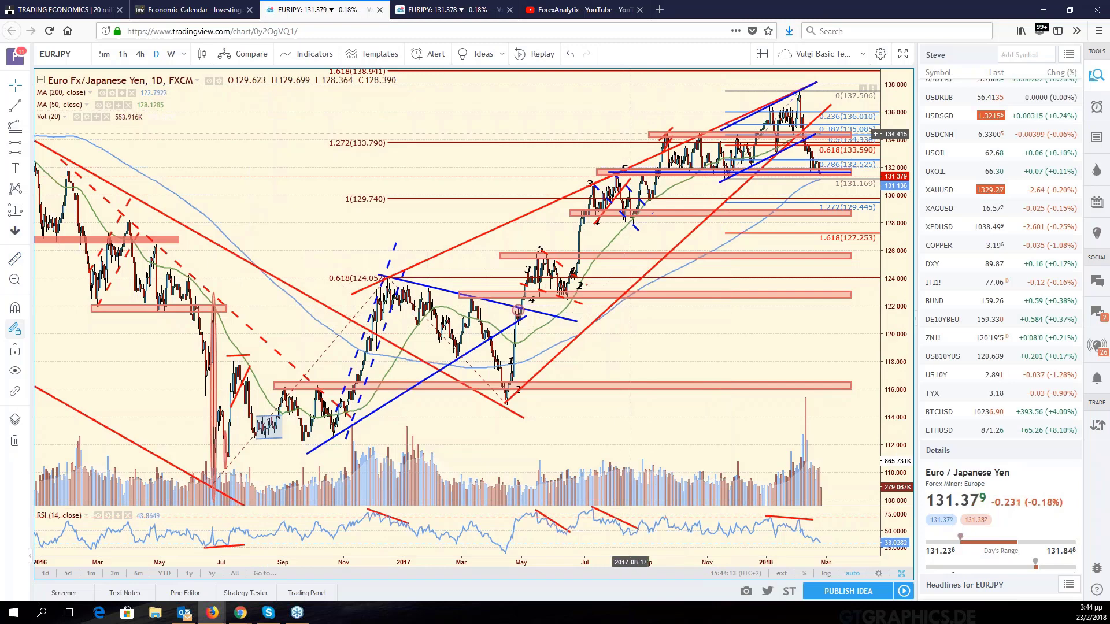
pyautogui.scroll(3, 750, 262)
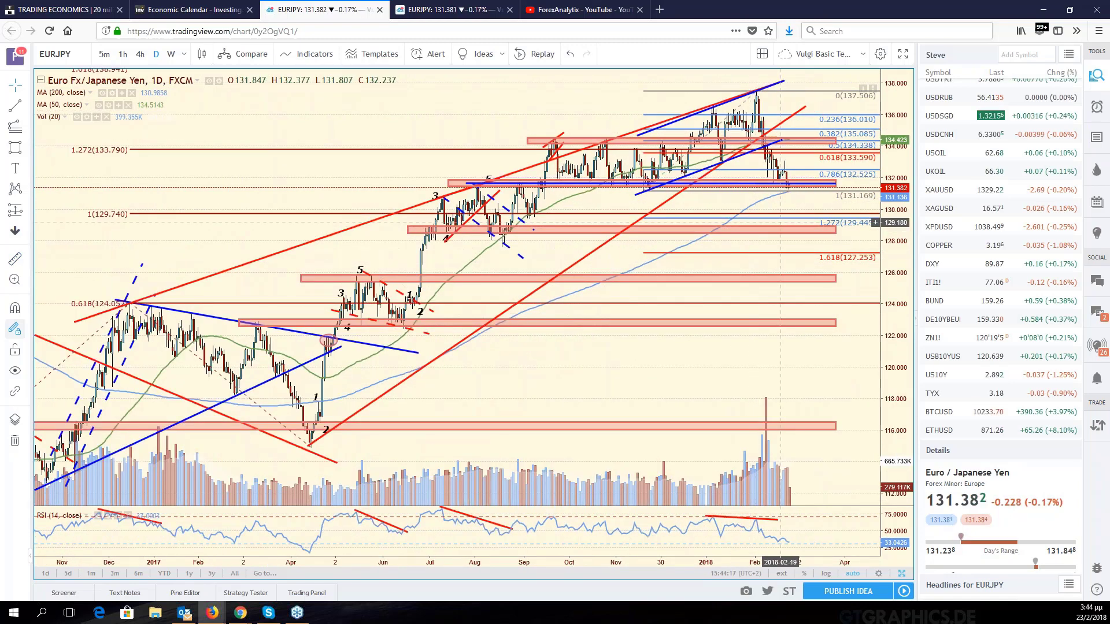
pyautogui.scroll(4, 780, 223)
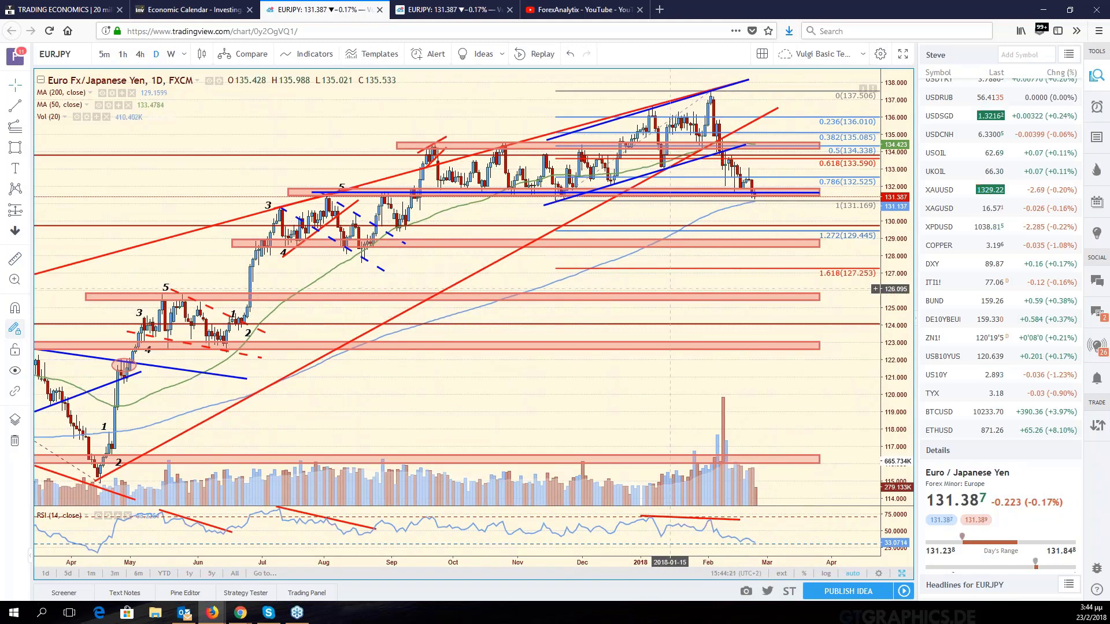
pyautogui.scroll(-3, 653, 383)
pyautogui.scroll(-3, 653, 383)
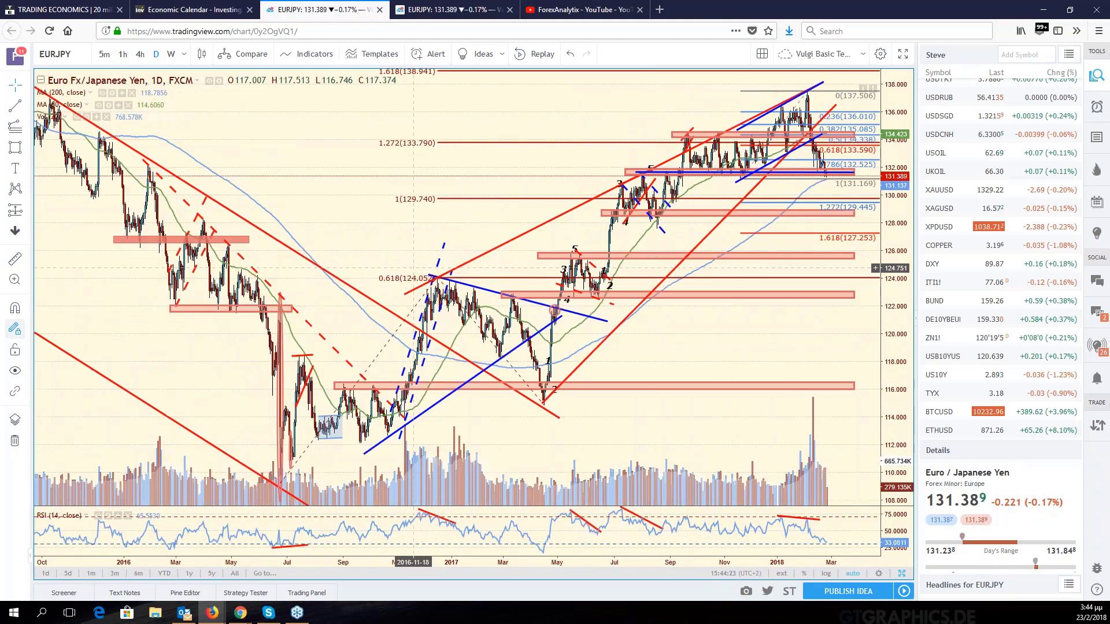
pyautogui.scroll(5, 808, 292)
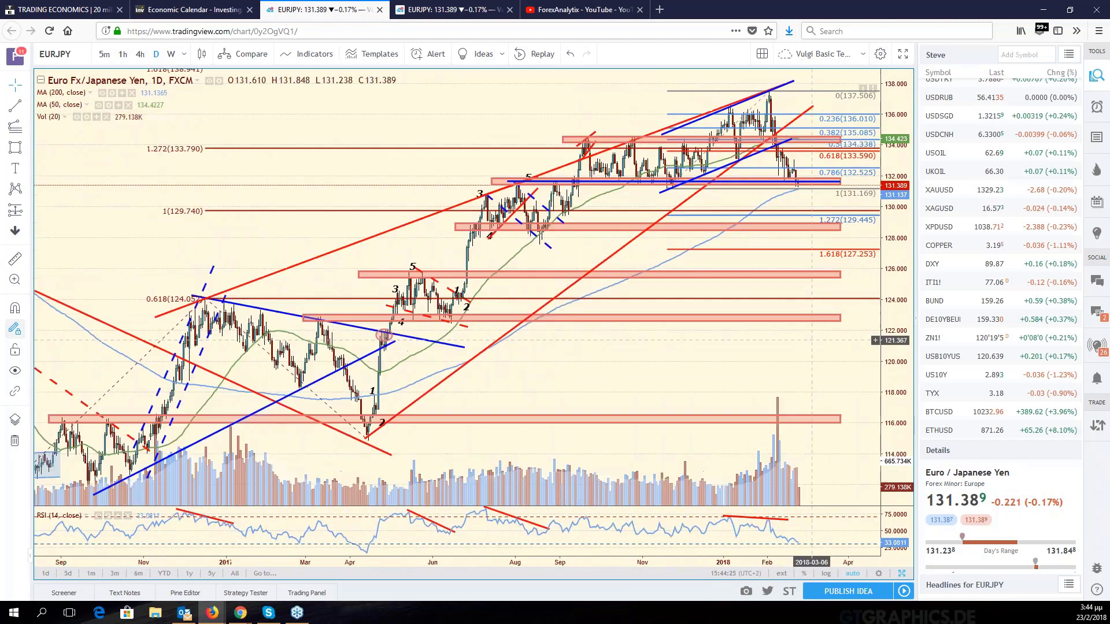
pyautogui.scroll(3, 813, 340)
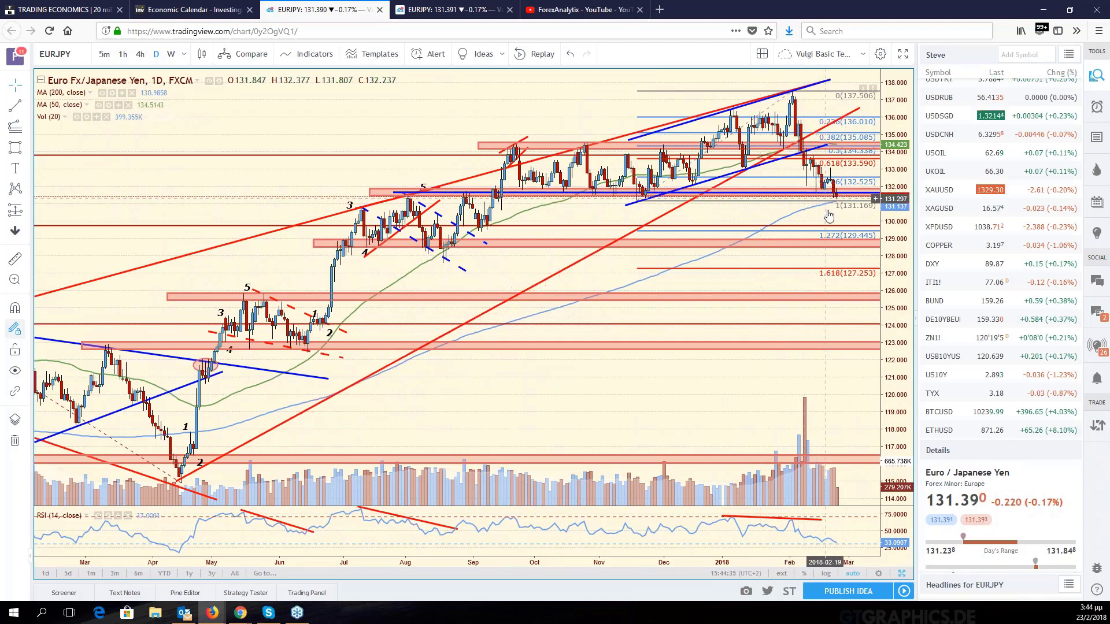
# - In the six-chart layout, change the top-right GBPUSD chart to GBPJPY
pyautogui.click(907, 575)
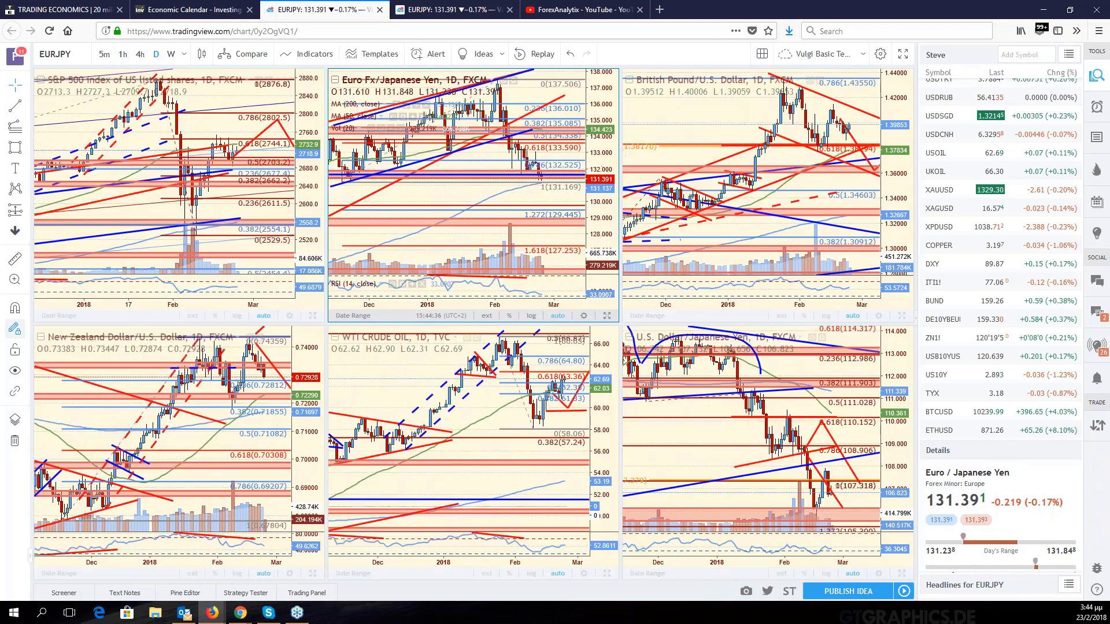
pyautogui.click(697, 160)
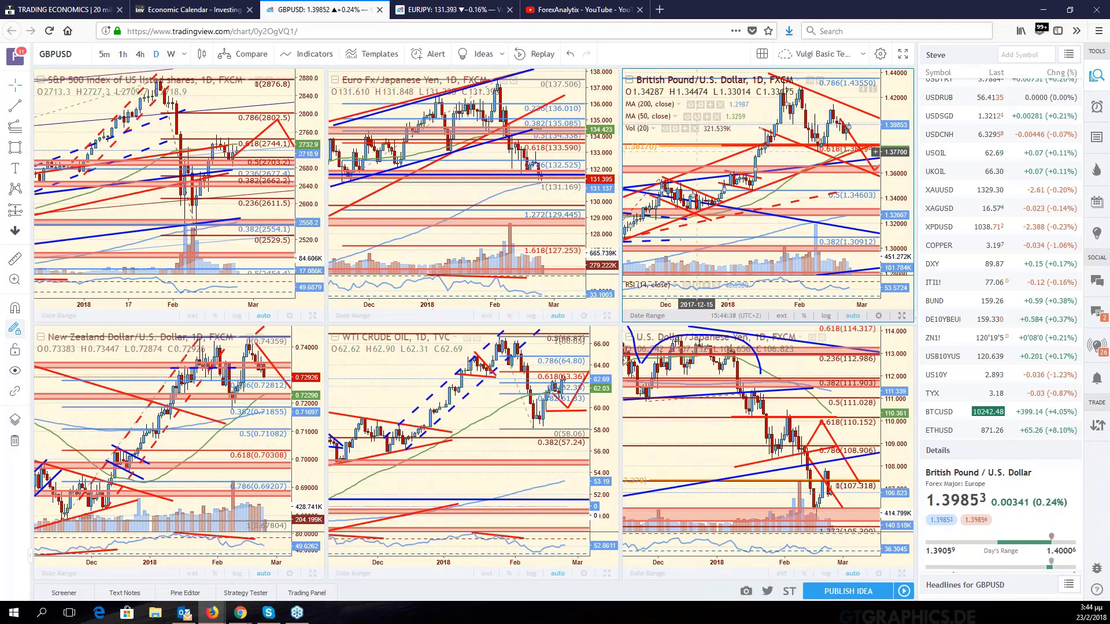
pyautogui.click(77, 53)
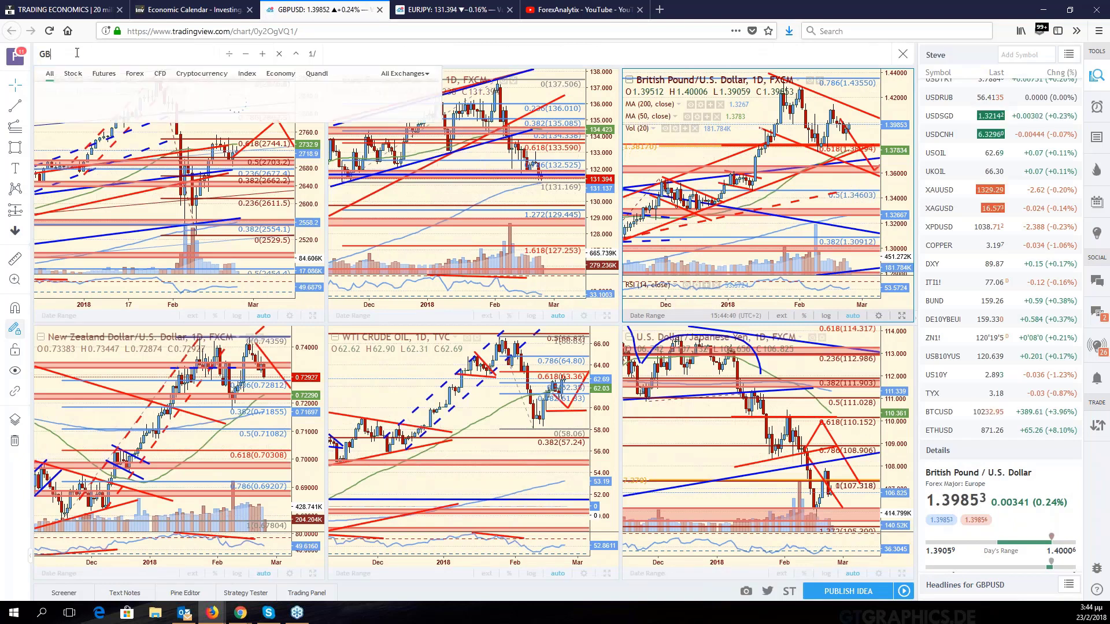
pyautogui.write('GBPJPY')
pyautogui.press('Return')
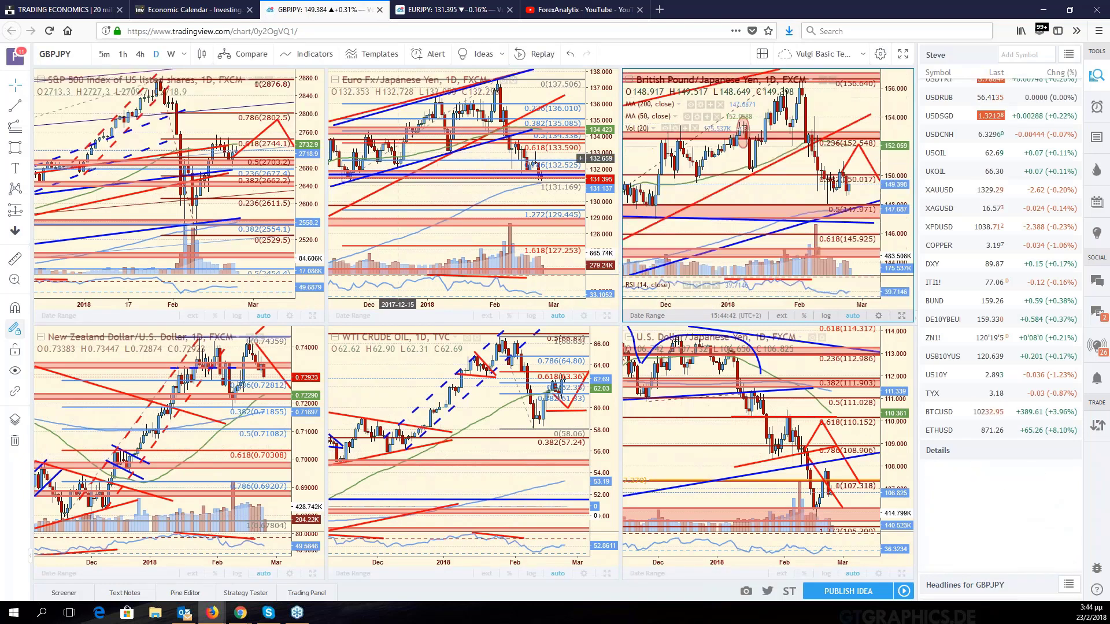
# - Maximize the GBPJPY daily chart and zoom to frame price near 149.40
pyautogui.hotkey('alt', 'Return')
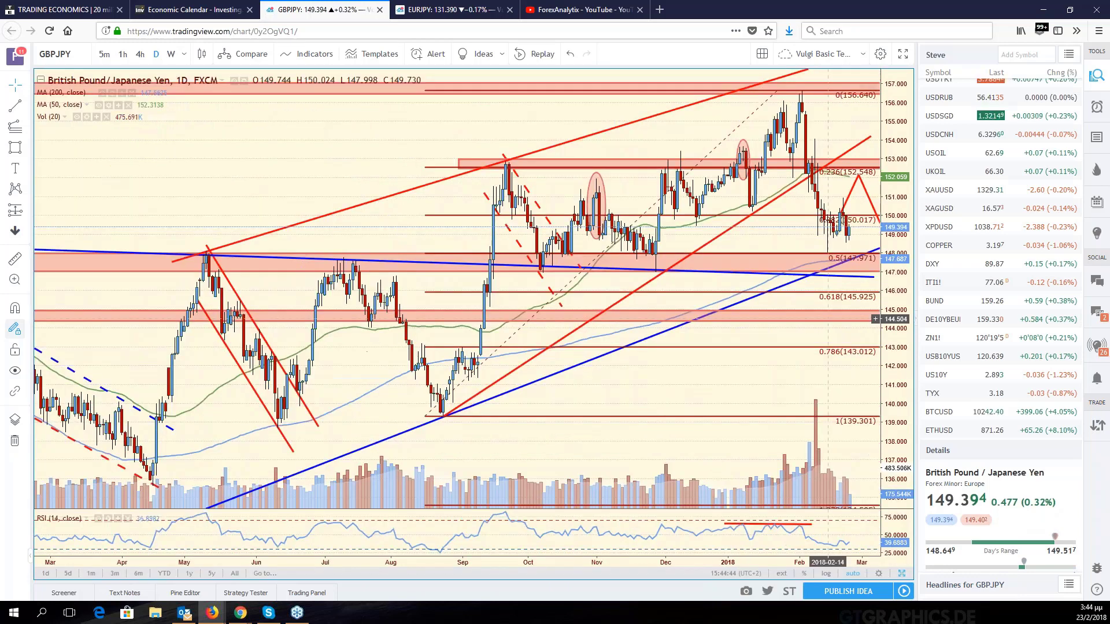
pyautogui.scroll(-5, 701, 387)
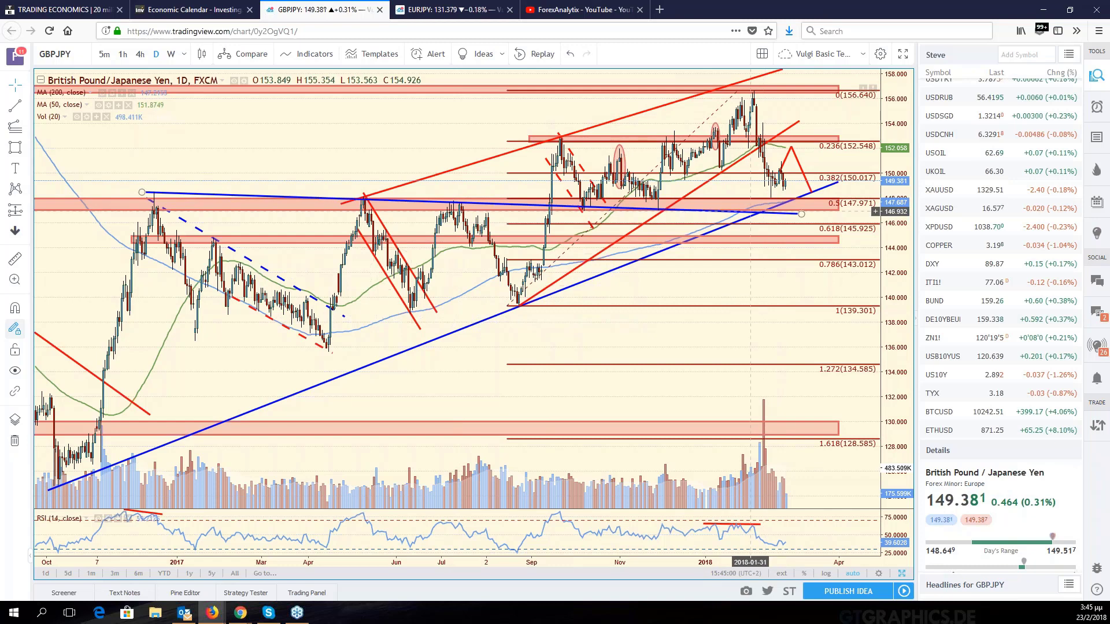
pyautogui.scroll(-5, 750, 211)
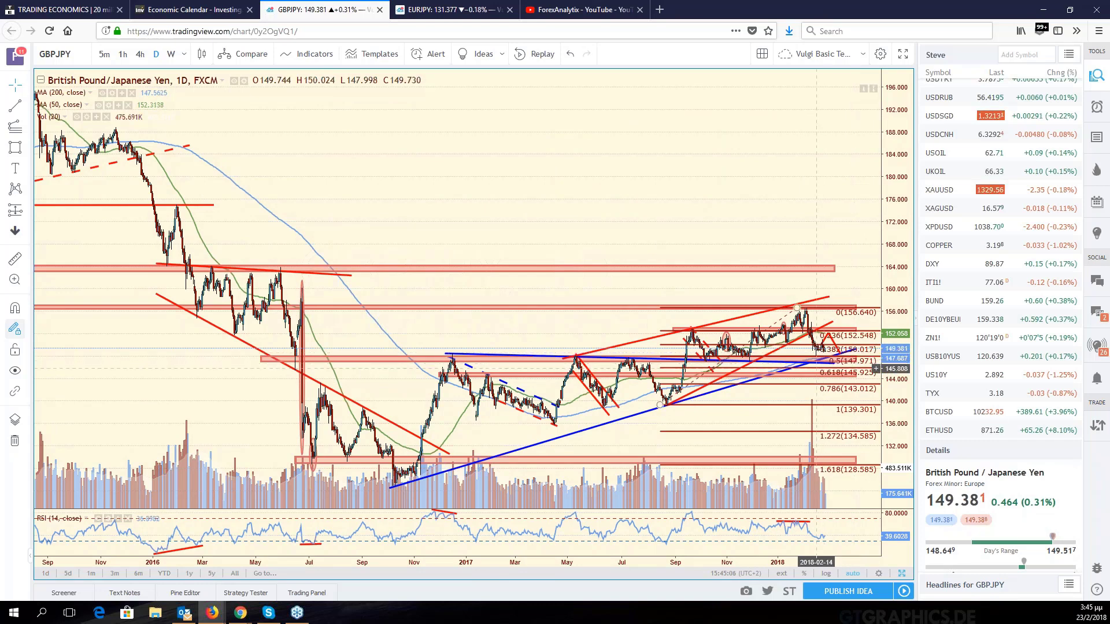
pyautogui.scroll(3, 797, 371)
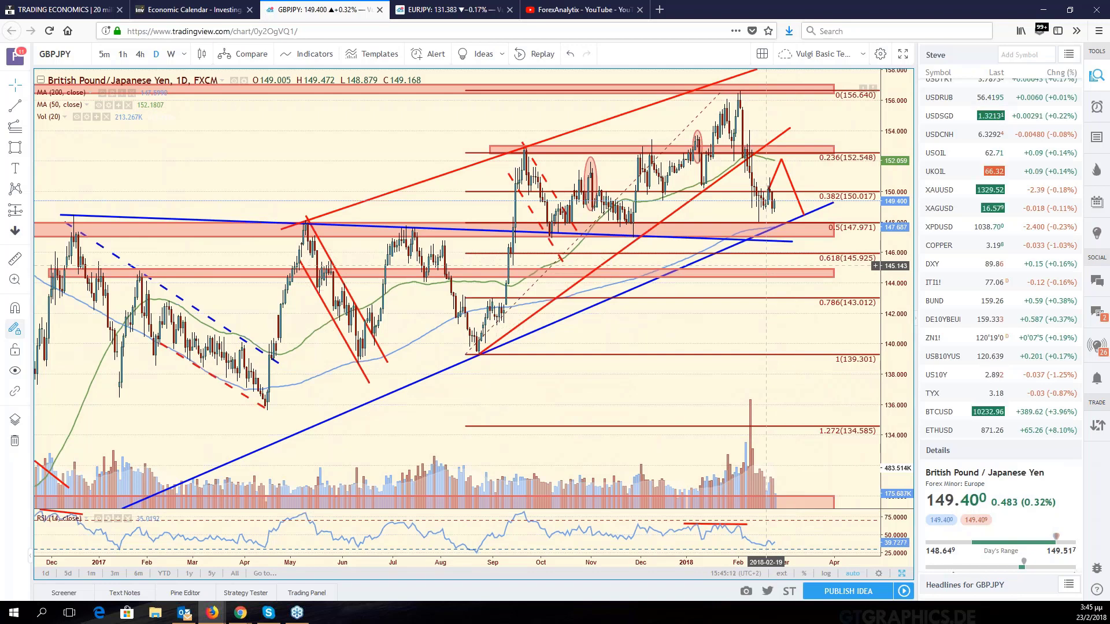
pyautogui.scroll(-5, 766, 266)
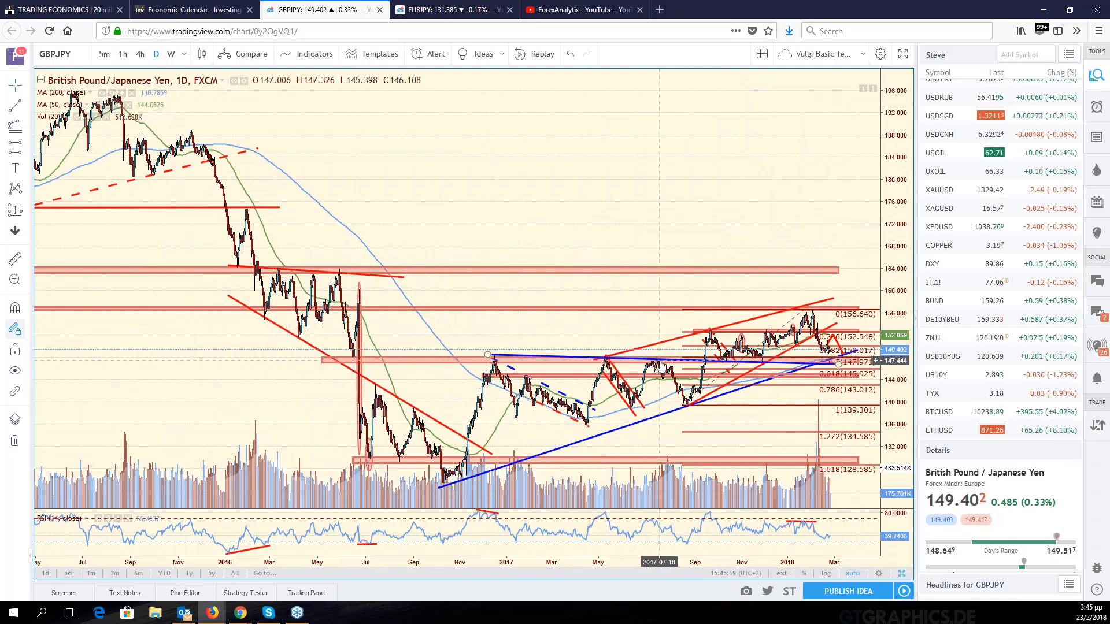
pyautogui.scroll(3, 659, 360)
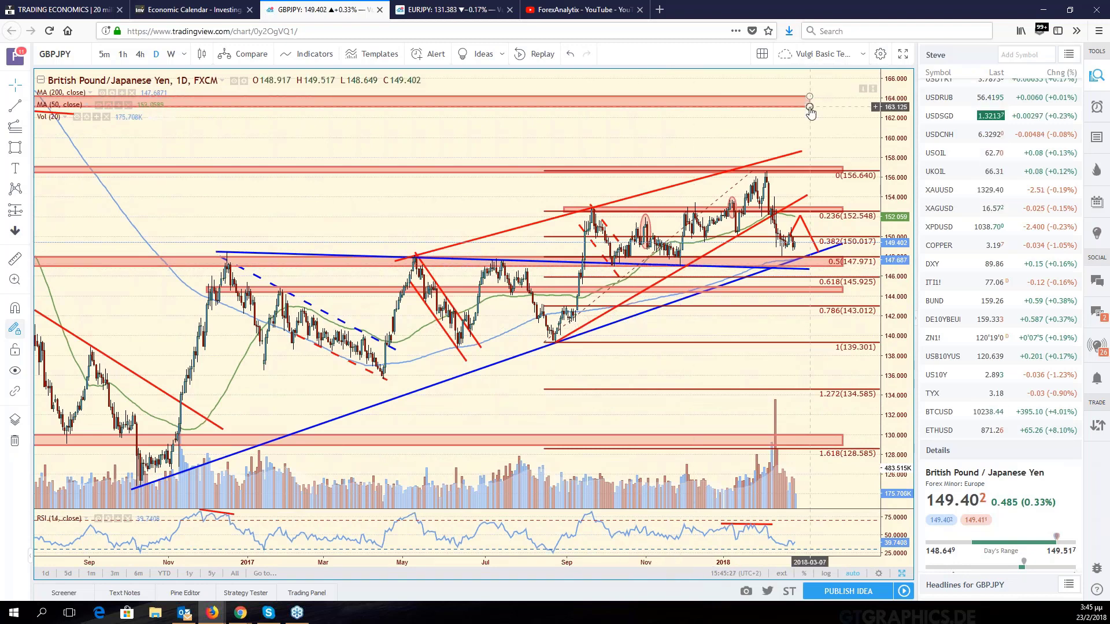
# - Stretch the 163–164 red zone up-right, then sketch and clear yellow highlights toward 139.301
pyautogui.moveTo(809, 108); pyautogui.dragTo(842, 95)
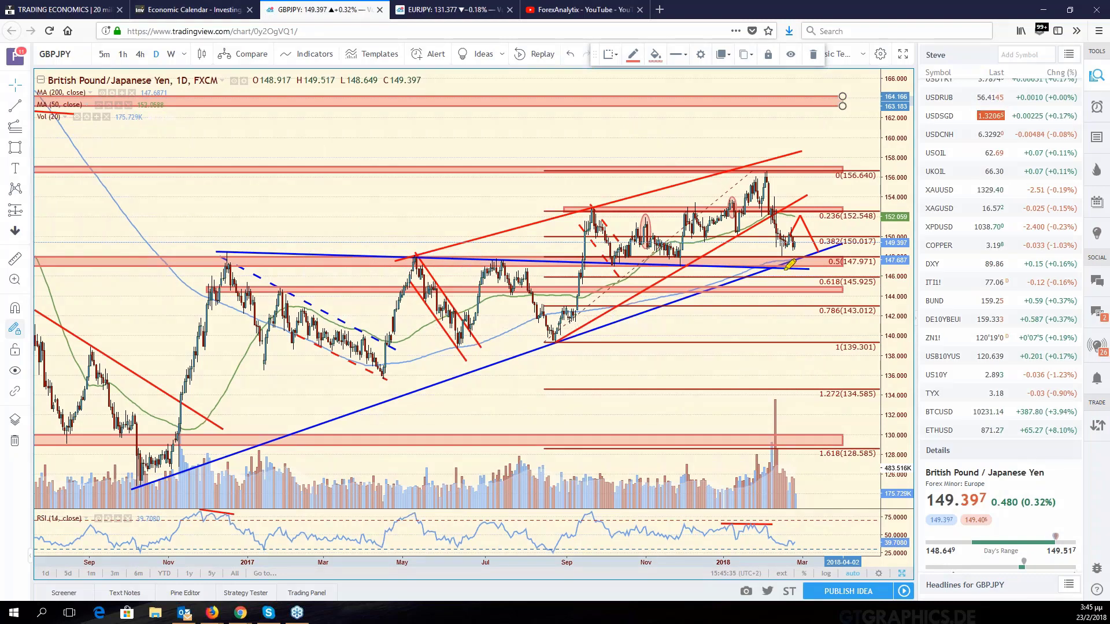
pyautogui.moveTo(840, 267); pyautogui.dragTo(775, 269)
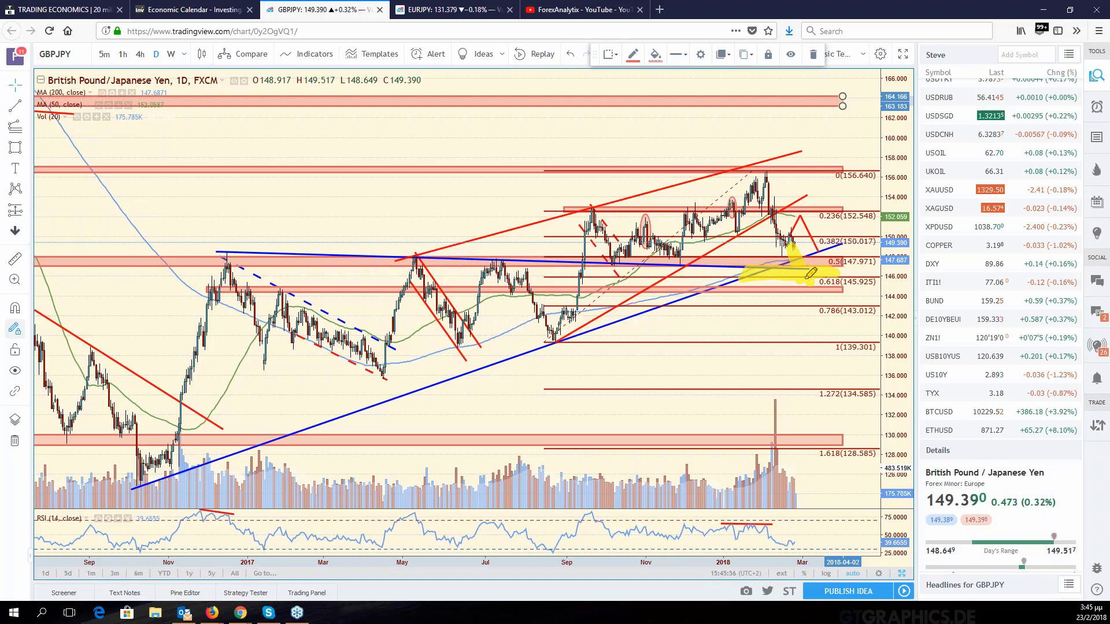
pyautogui.moveTo(814, 273); pyautogui.dragTo(834, 336)
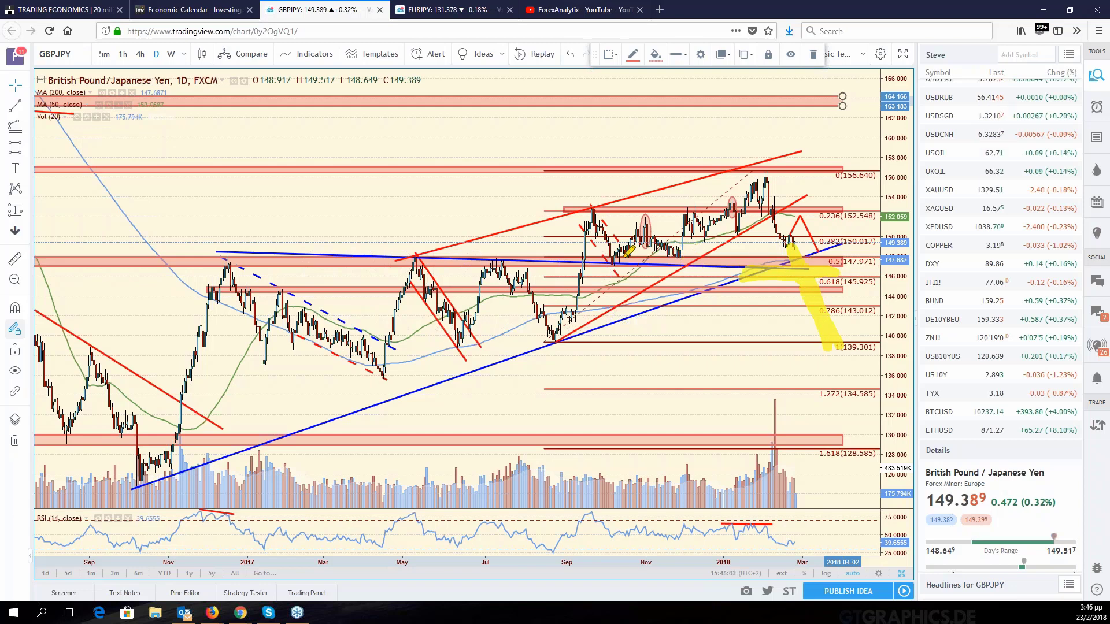
pyautogui.moveTo(234, 261); pyautogui.dragTo(864, 270)
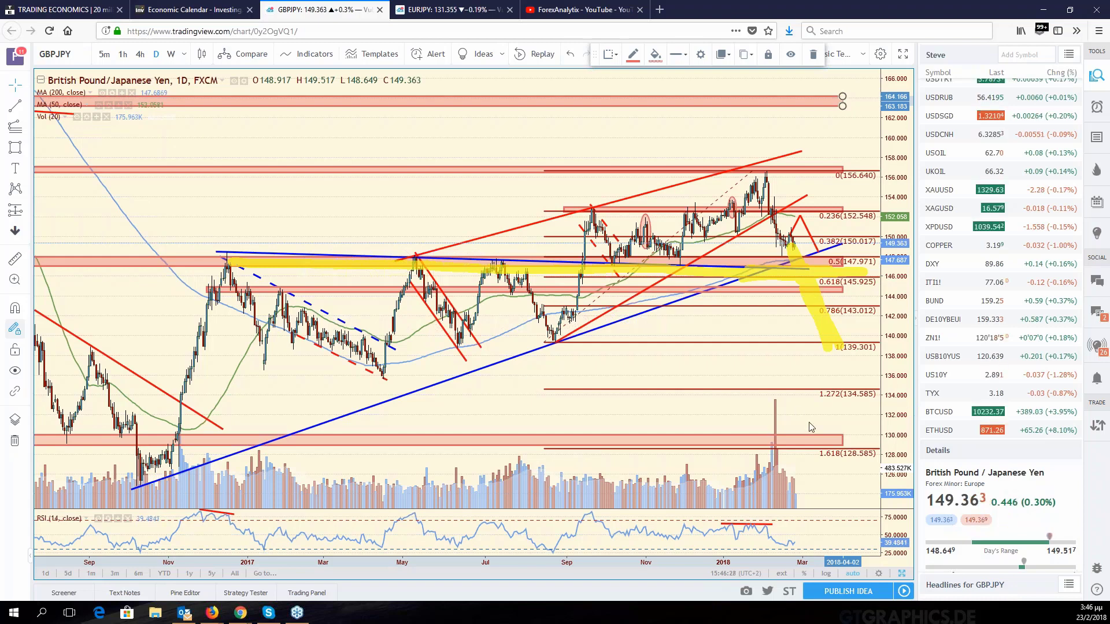
pyautogui.press('e')
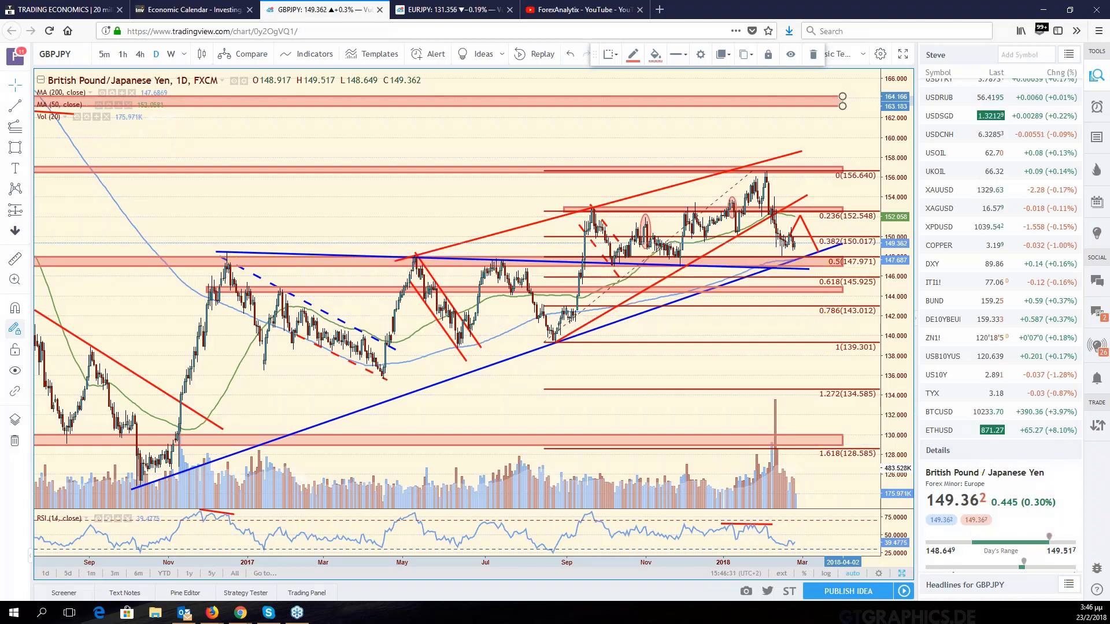
pyautogui.rightClick(809, 370)
pyautogui.rightClick(737, 374)
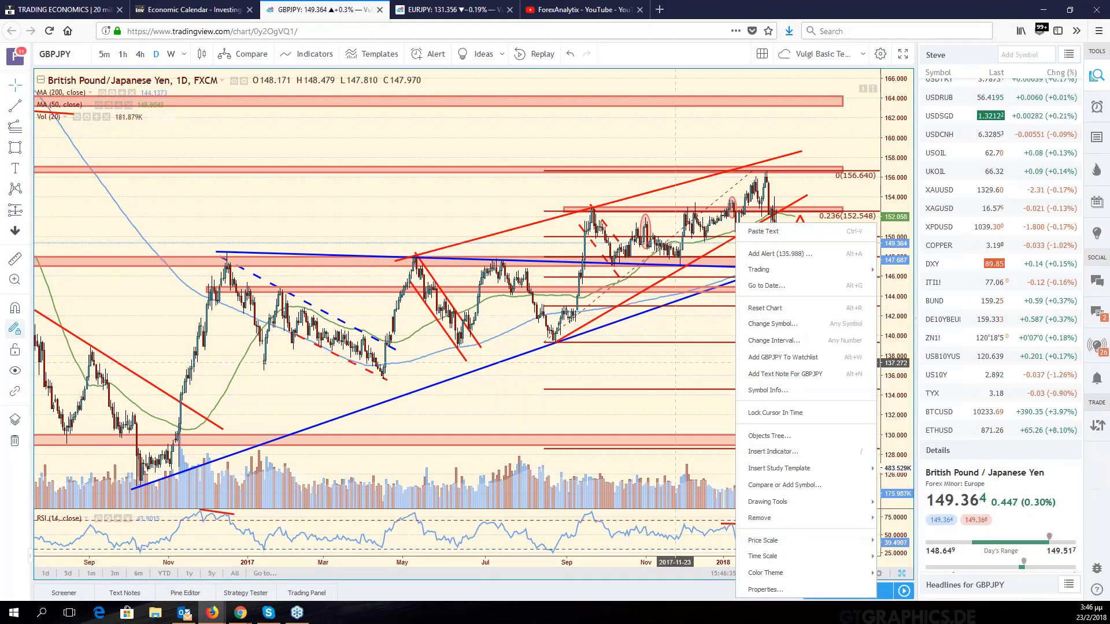
pyautogui.click(675, 363)
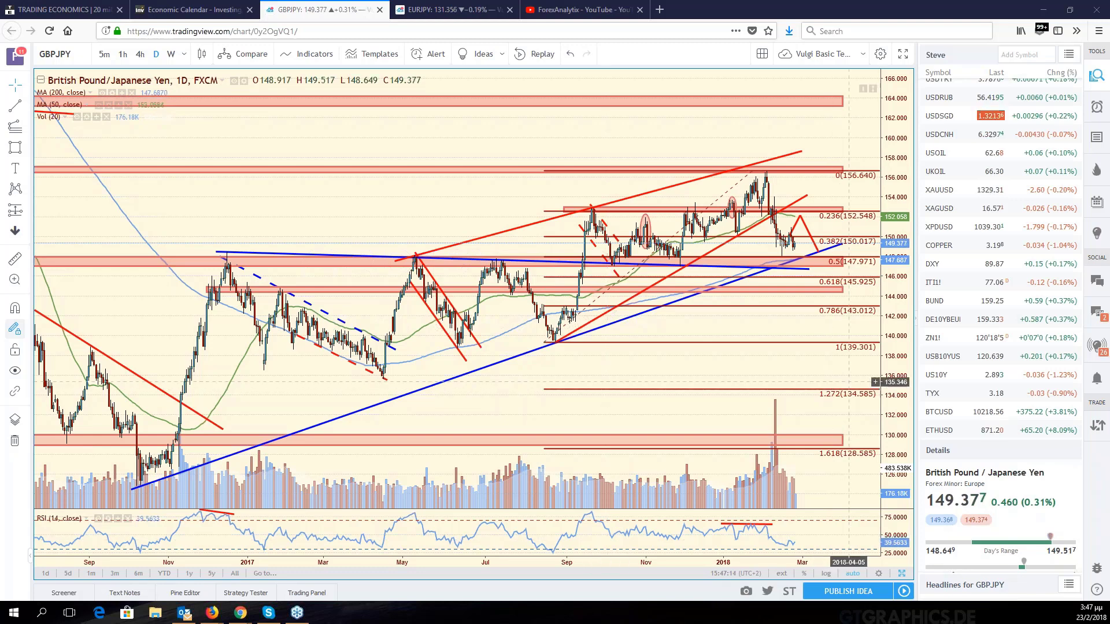
pyautogui.scroll(3, 780, 381)
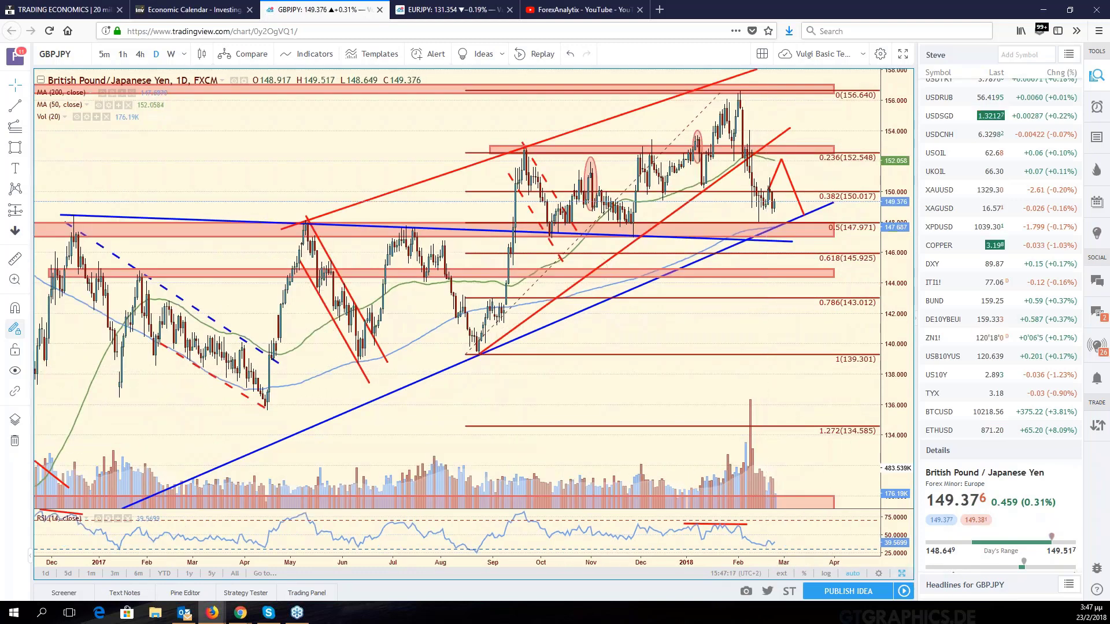
pyautogui.hotkey('alt', 'Return')
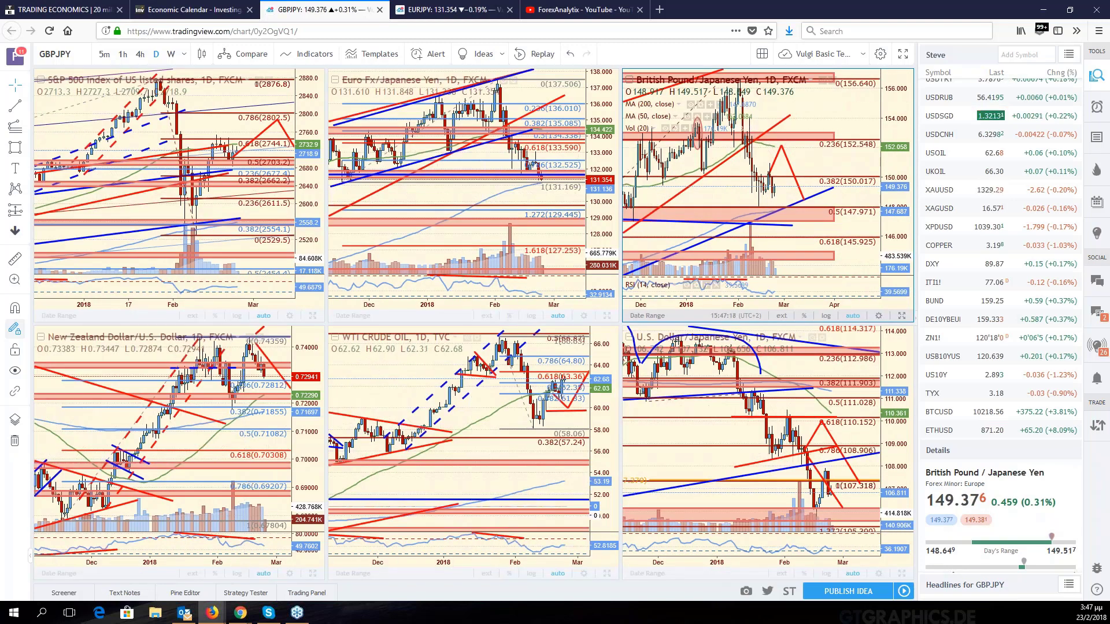
# - Load CADCHF into the crude oil chart and show it as a single full-size daily chart
pyautogui.click(607, 573)
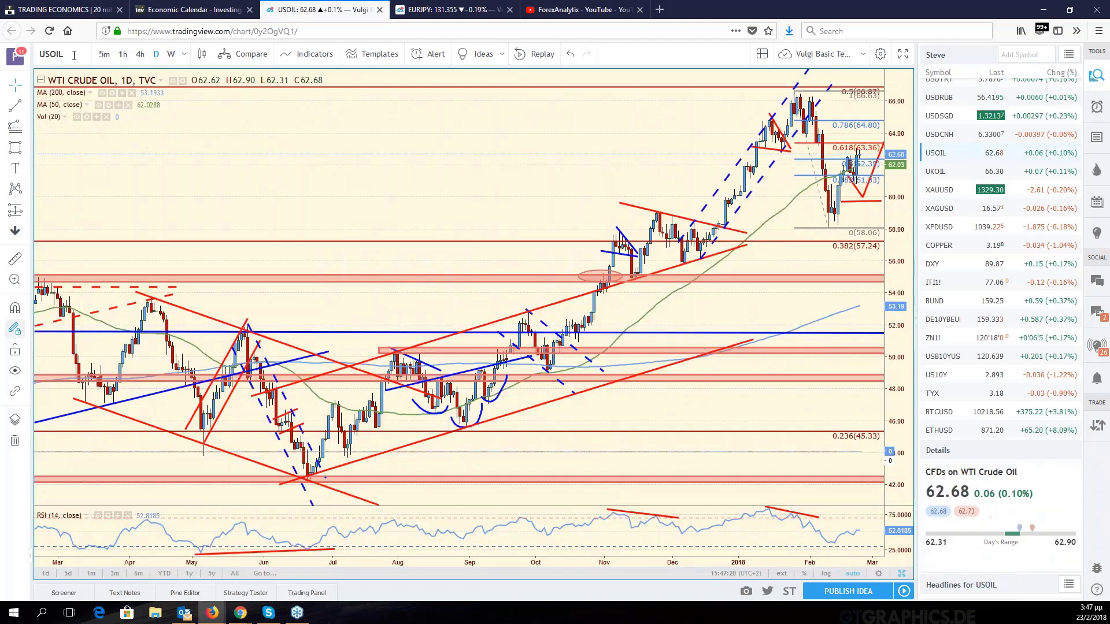
pyautogui.click(75, 56)
pyautogui.write('CADCHF')
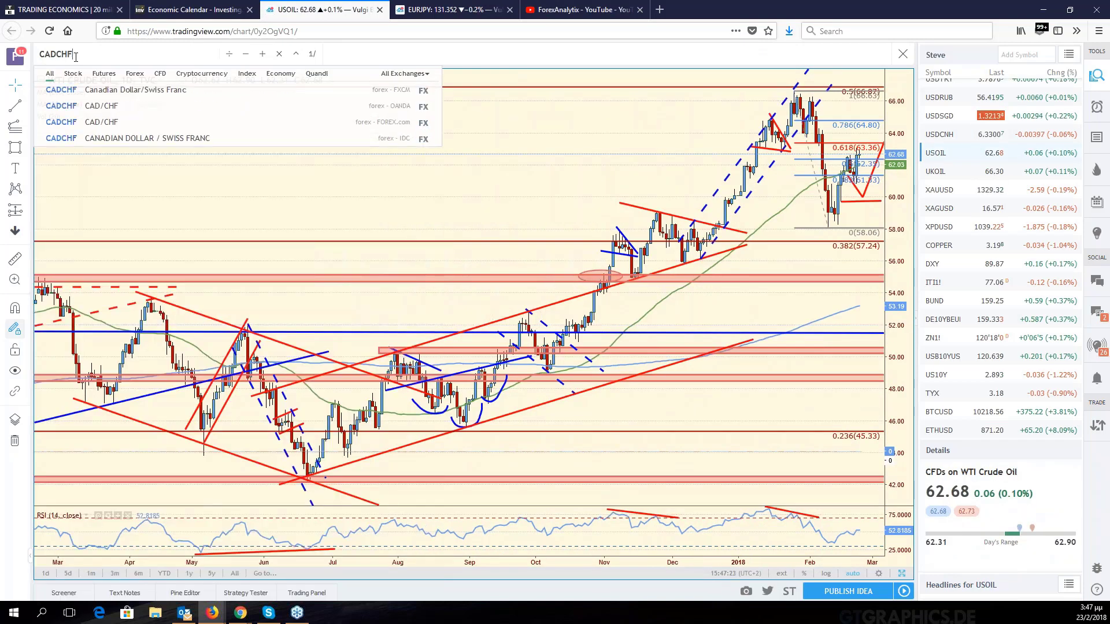
pyautogui.press('Return')
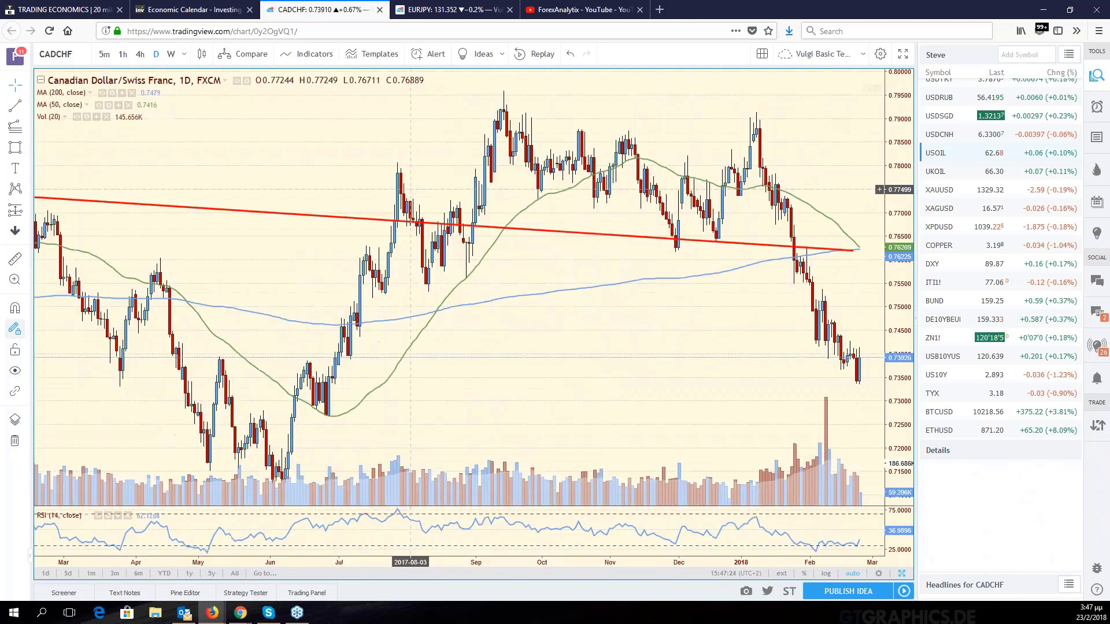
pyautogui.click(903, 572)
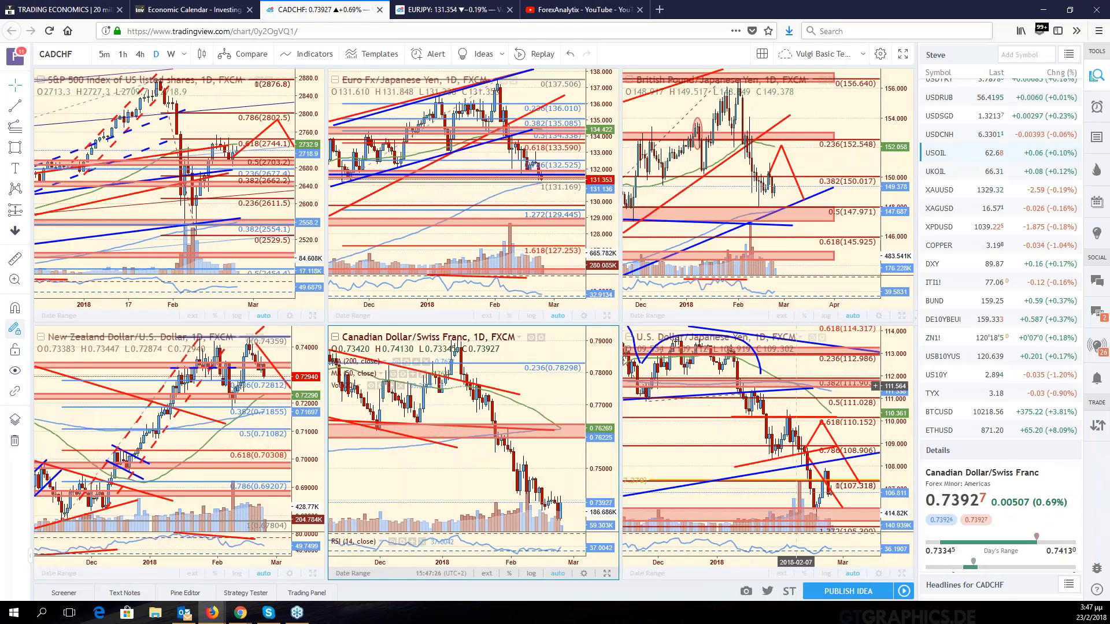
pyautogui.click(607, 573)
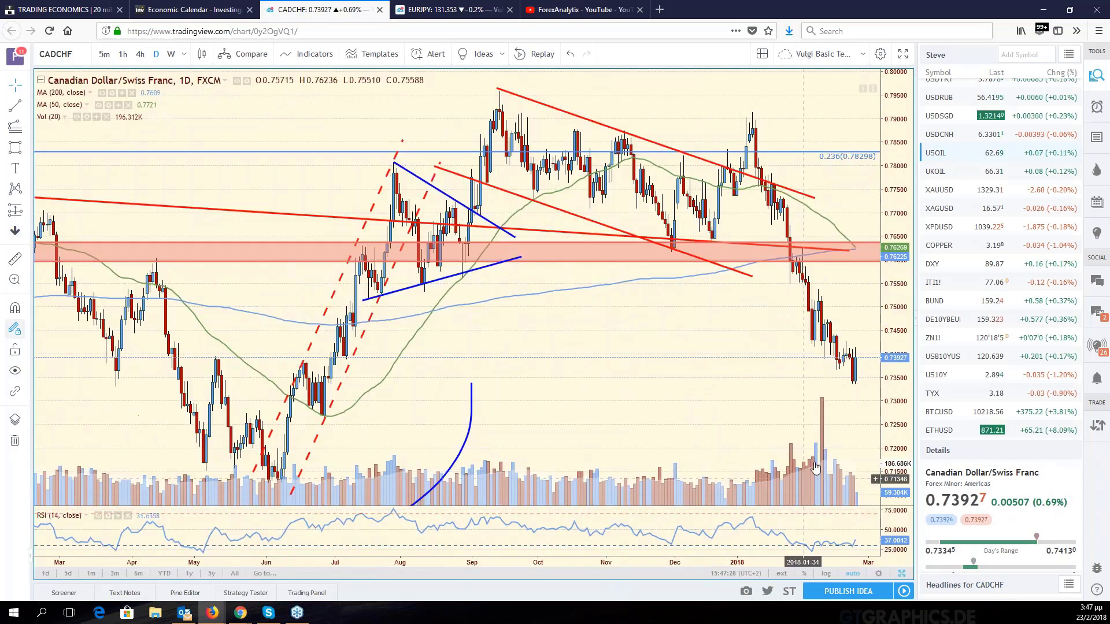
# - Zoom out and draw a steep red trend line from the late-January high toward about 0.72
pyautogui.scroll(-10, 618, 374)
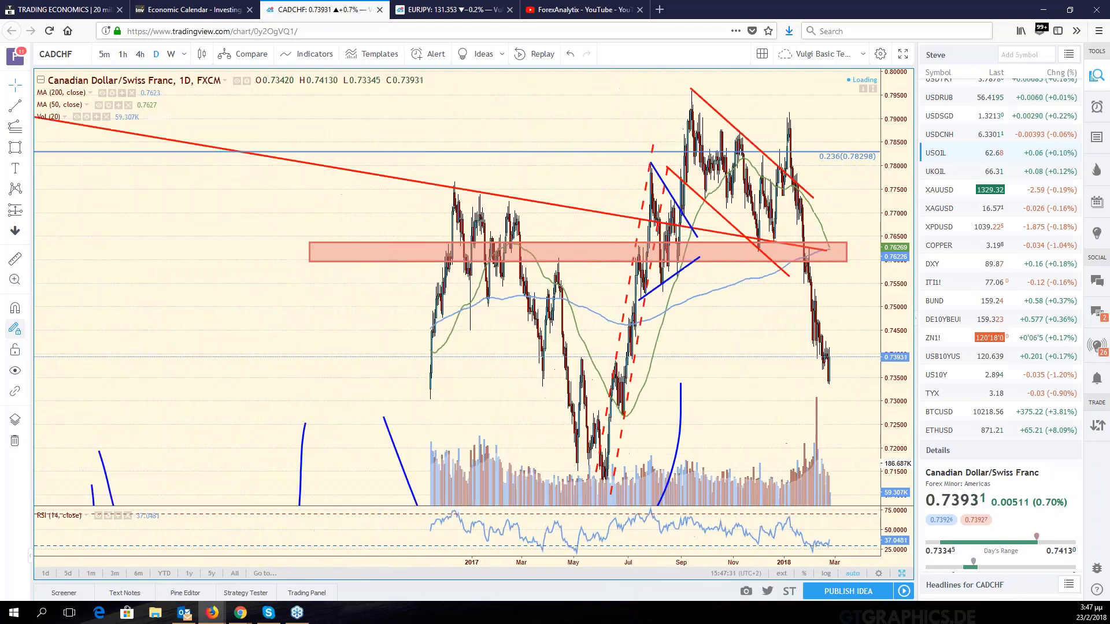
pyautogui.scroll(-6, 739, 378)
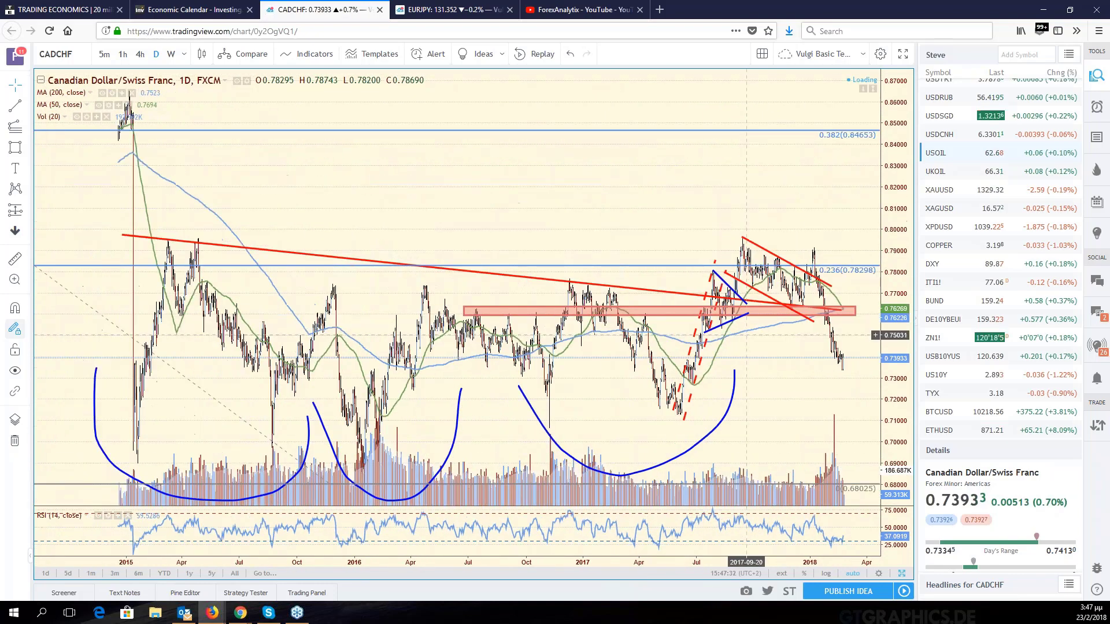
pyautogui.scroll(3, 738, 379)
pyautogui.scroll(-3, 300, 312)
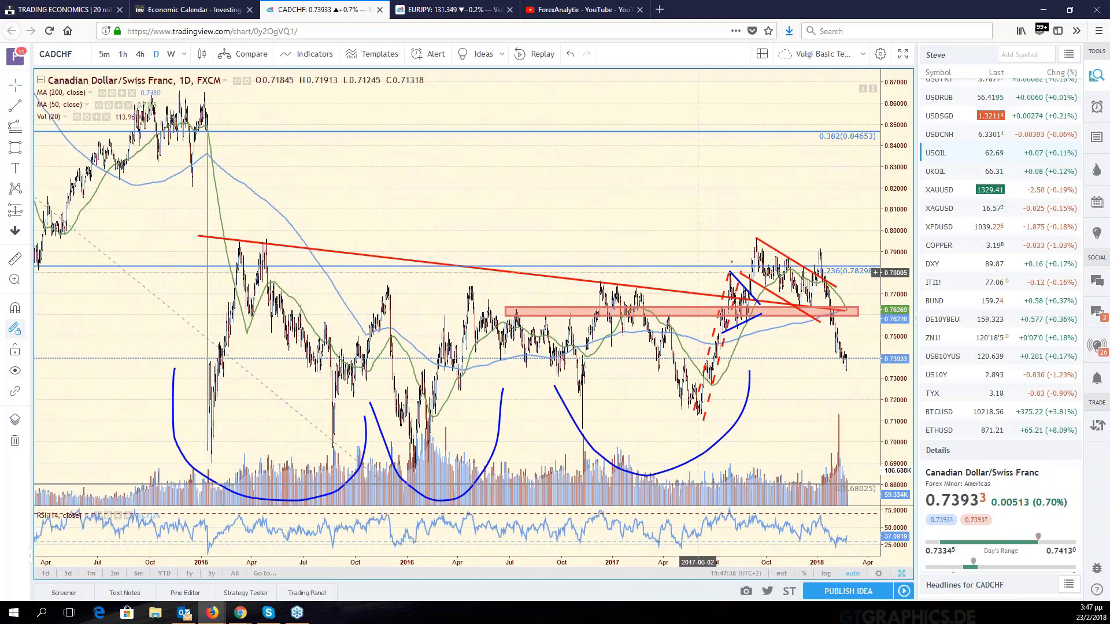
pyautogui.scroll(3, 746, 359)
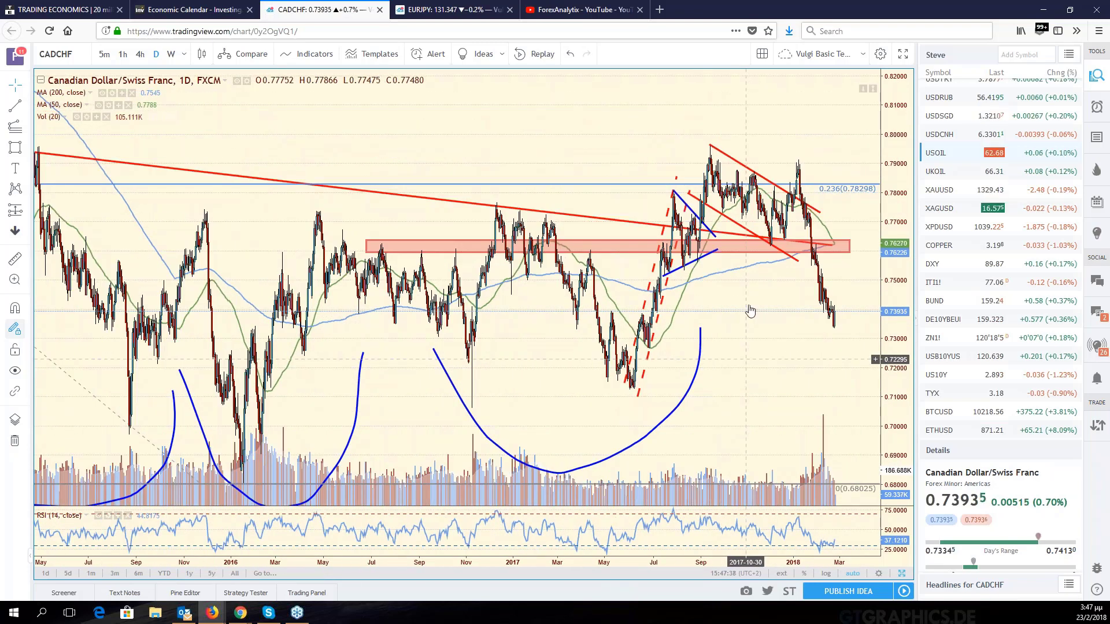
pyautogui.scroll(3, 750, 311)
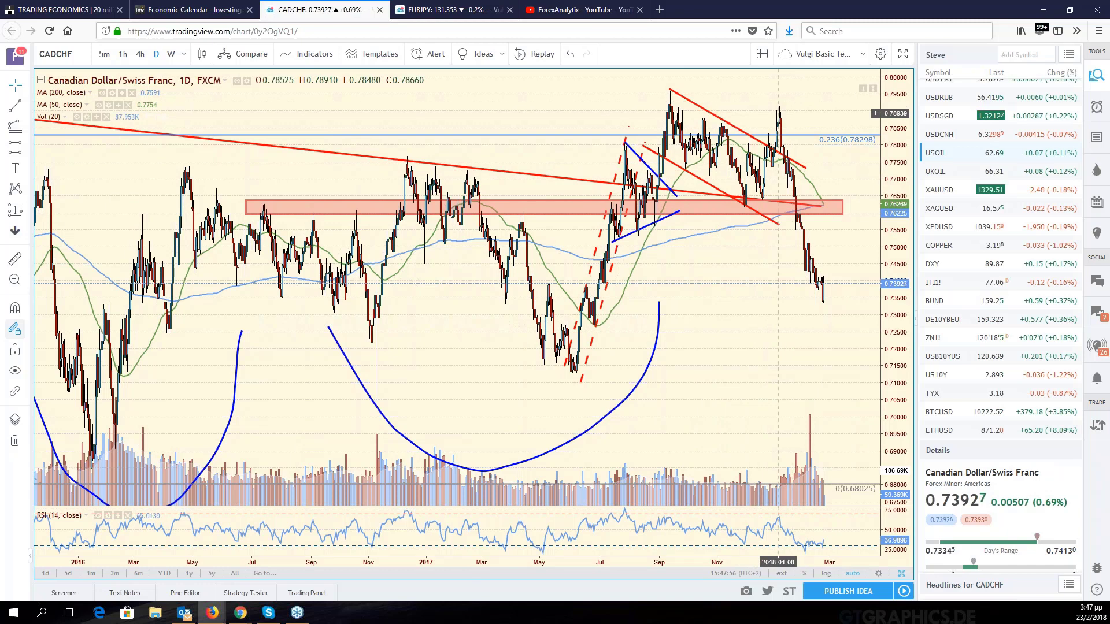
pyautogui.scroll(-3, 781, 254)
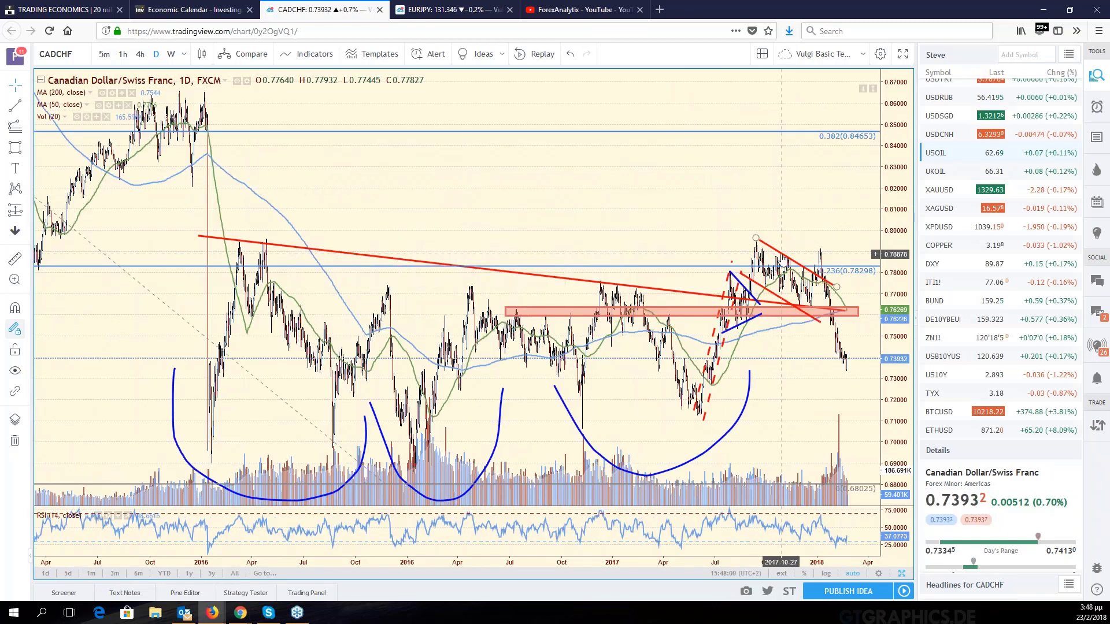
pyautogui.scroll(-2, 781, 254)
pyautogui.scroll(3, 781, 254)
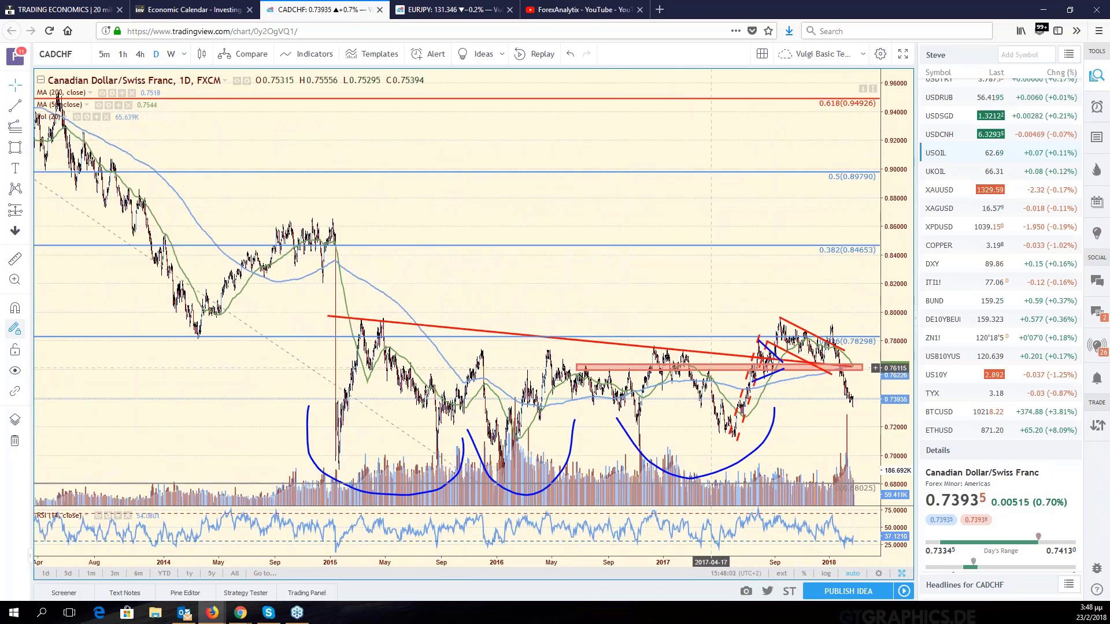
pyautogui.scroll(2, 742, 341)
pyautogui.scroll(4, 741, 341)
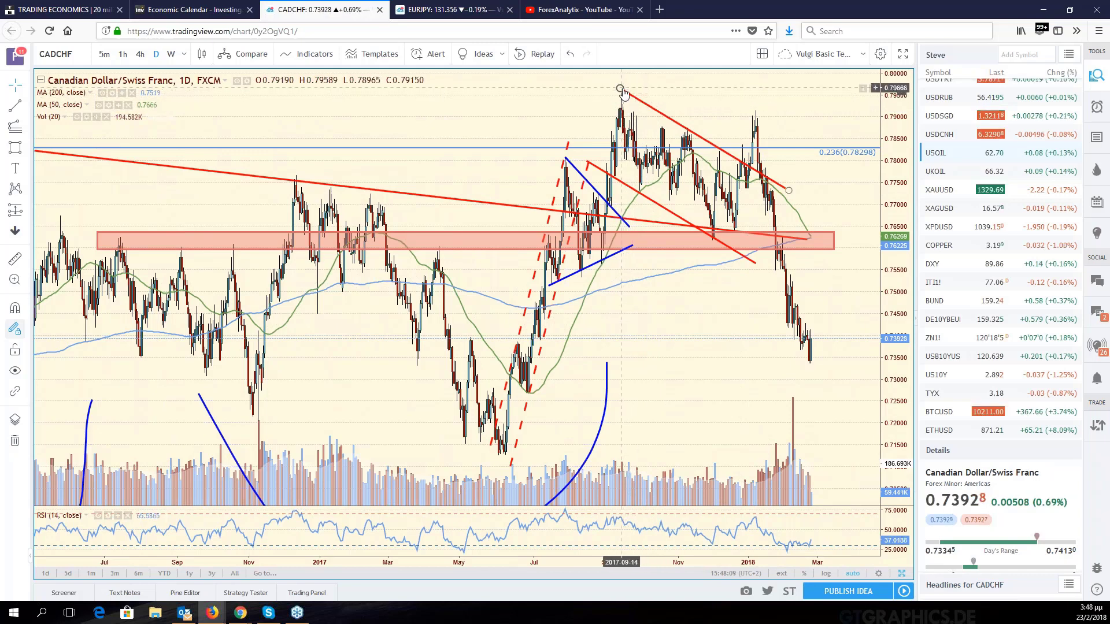
pyautogui.moveTo(788, 191)
pyautogui.mouseDown()
pyautogui.moveTo(809, 109)
pyautogui.moveTo(753, 99)
pyautogui.mouseUp()
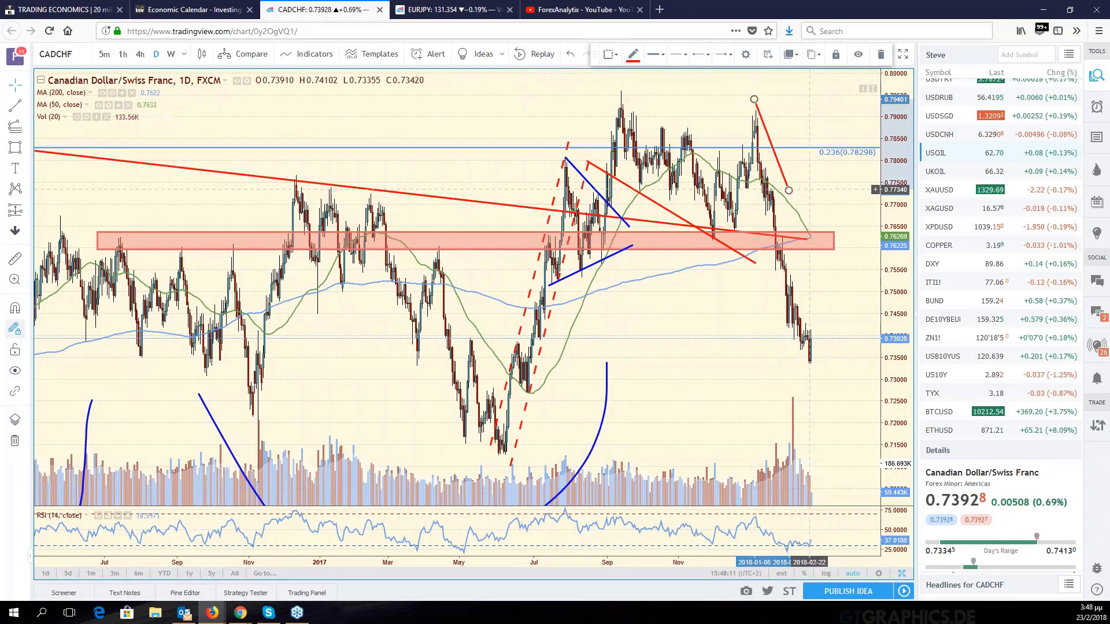
pyautogui.moveTo(789, 190); pyautogui.dragTo(833, 415)
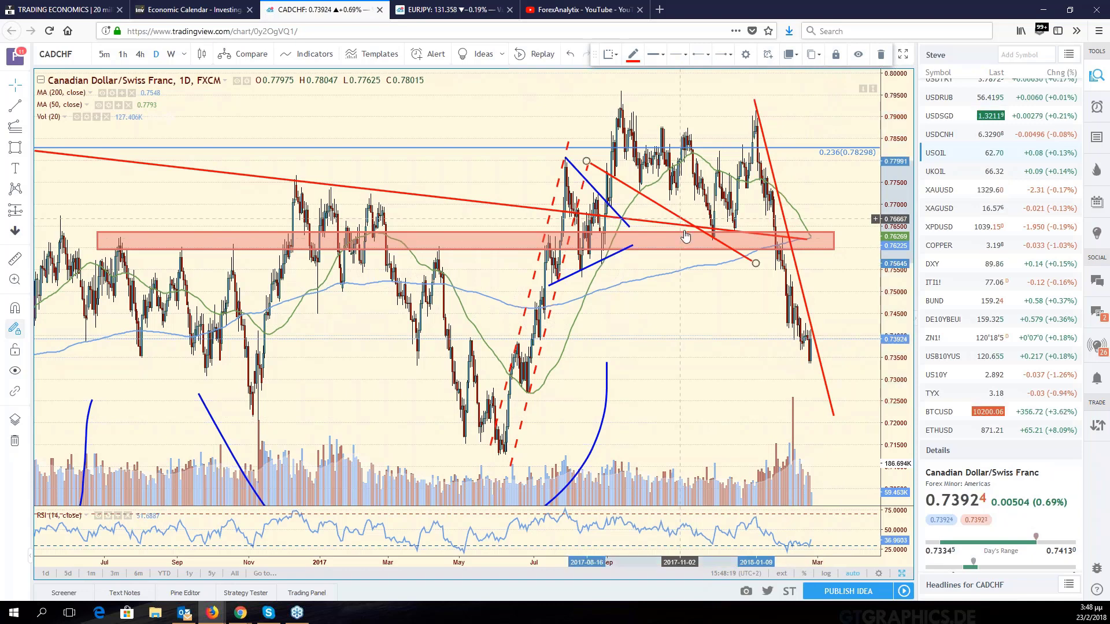
# - Clone the steep red trend line and shift the copy slightly left into a parallel channel
pyautogui.click(834, 397)
pyautogui.rightClick(821, 368)
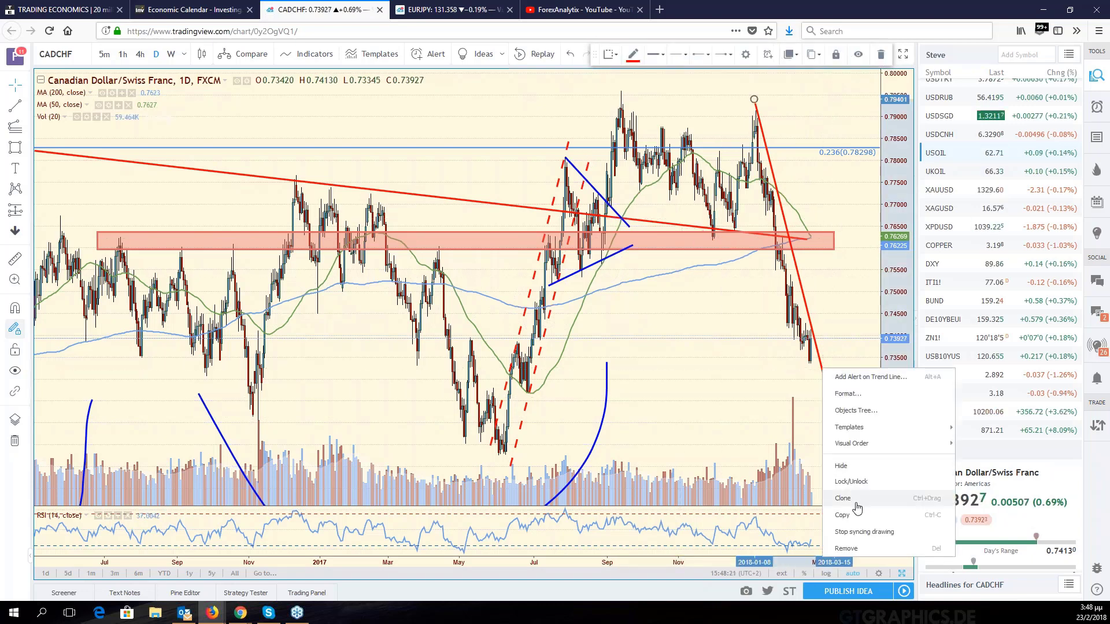
pyautogui.click(843, 499)
pyautogui.moveTo(785, 242); pyautogui.dragTo(770, 260)
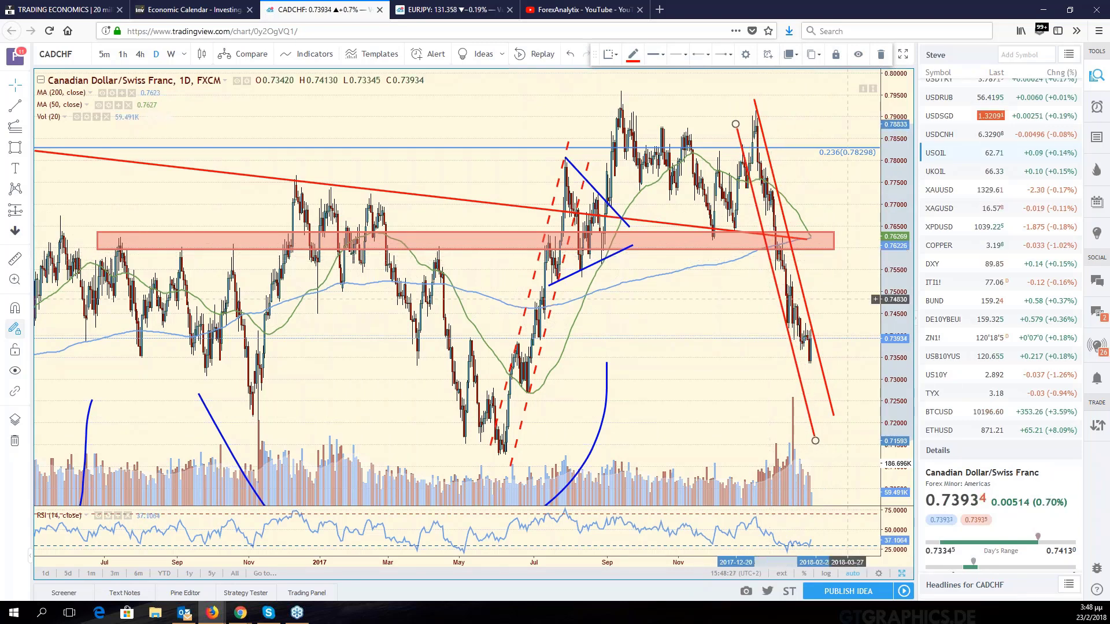
pyautogui.click(847, 299)
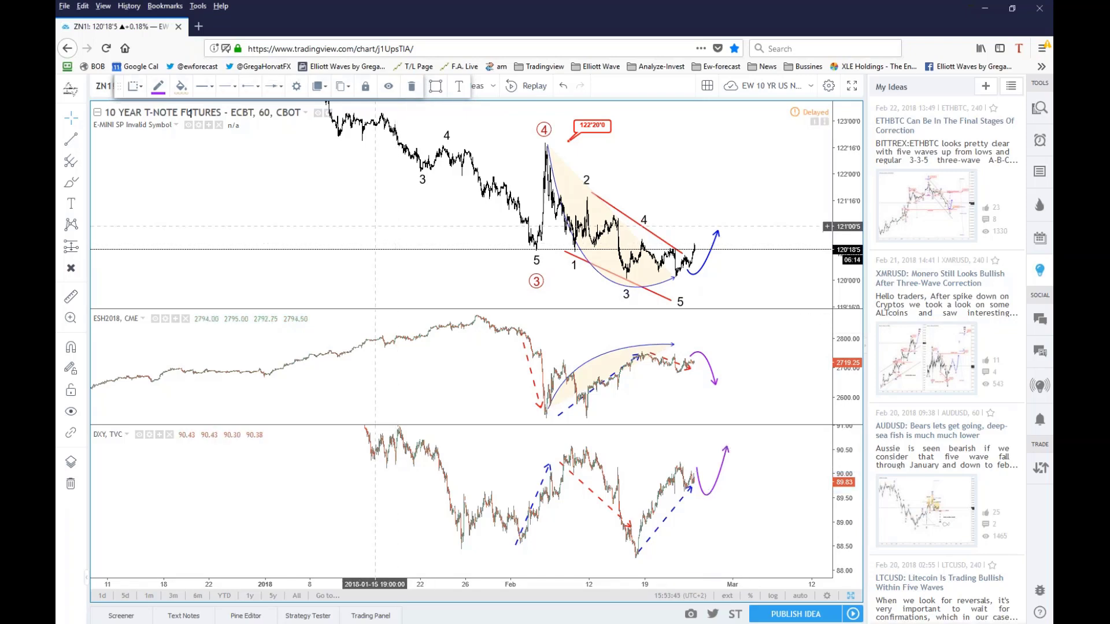
# - Enlarge the T-Note pane and pan its chart through the October to March price history
pyautogui.click(377, 247)
pyautogui.moveTo(376, 247); pyautogui.dragTo(388, 287)
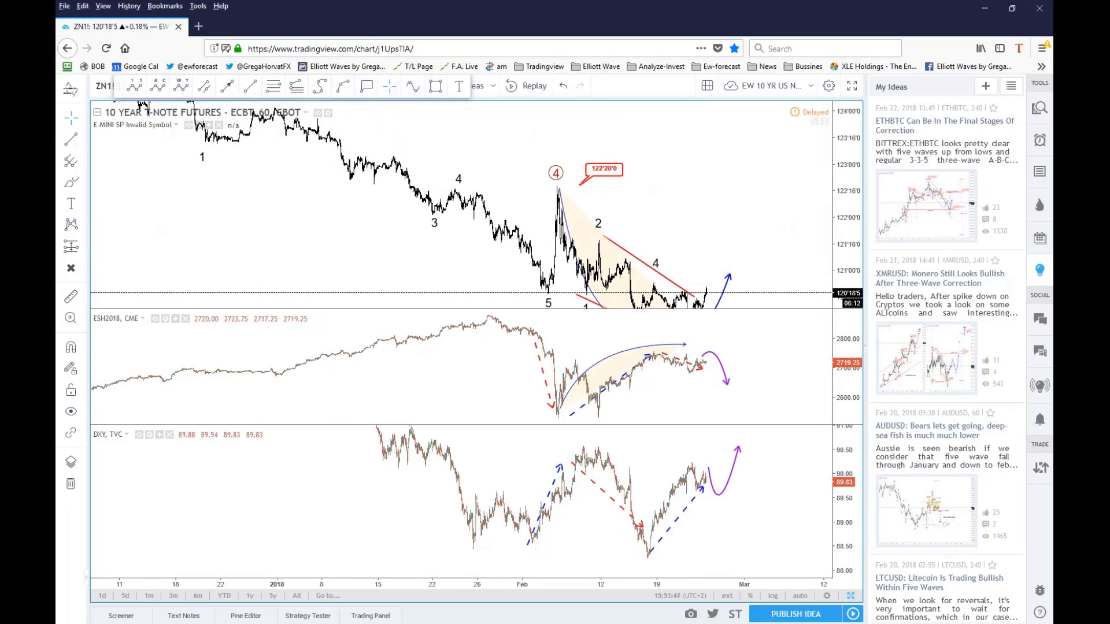
pyautogui.moveTo(784, 311); pyautogui.dragTo(784, 404)
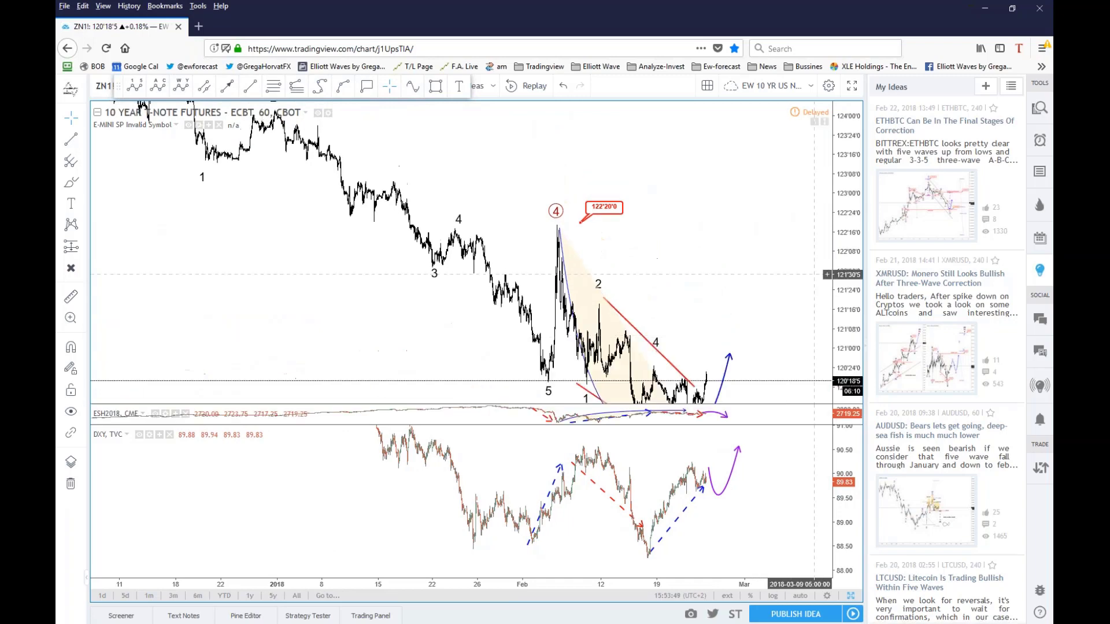
pyautogui.scroll(-3, 843, 271)
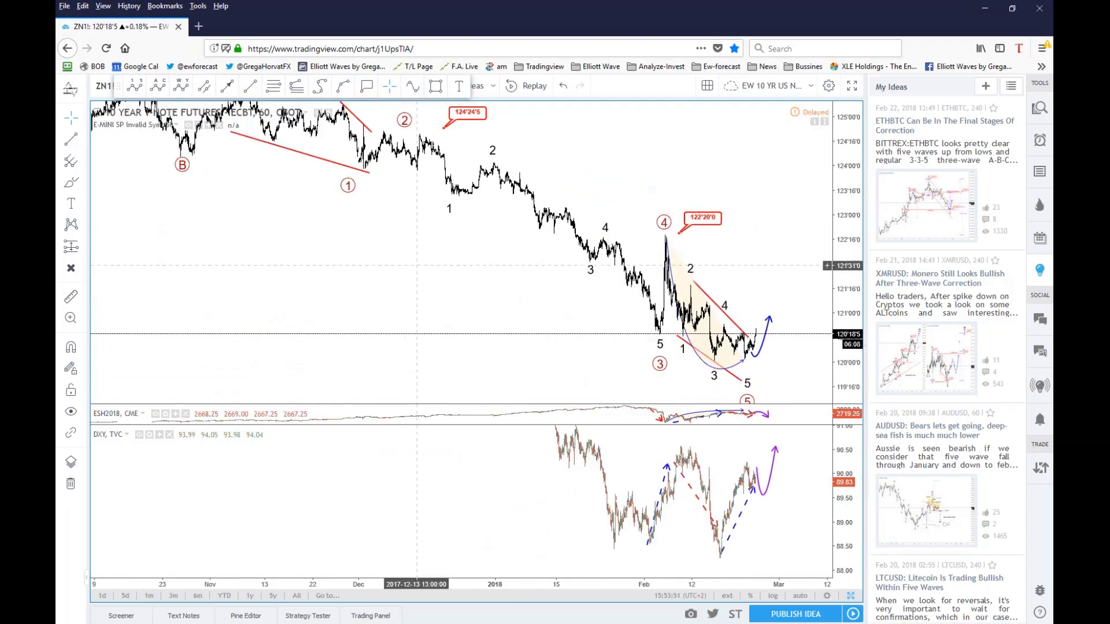
pyautogui.scroll(-2, 682, 238)
pyautogui.moveTo(248, 295); pyautogui.dragTo(274, 329)
pyautogui.scroll(2, 420, 335)
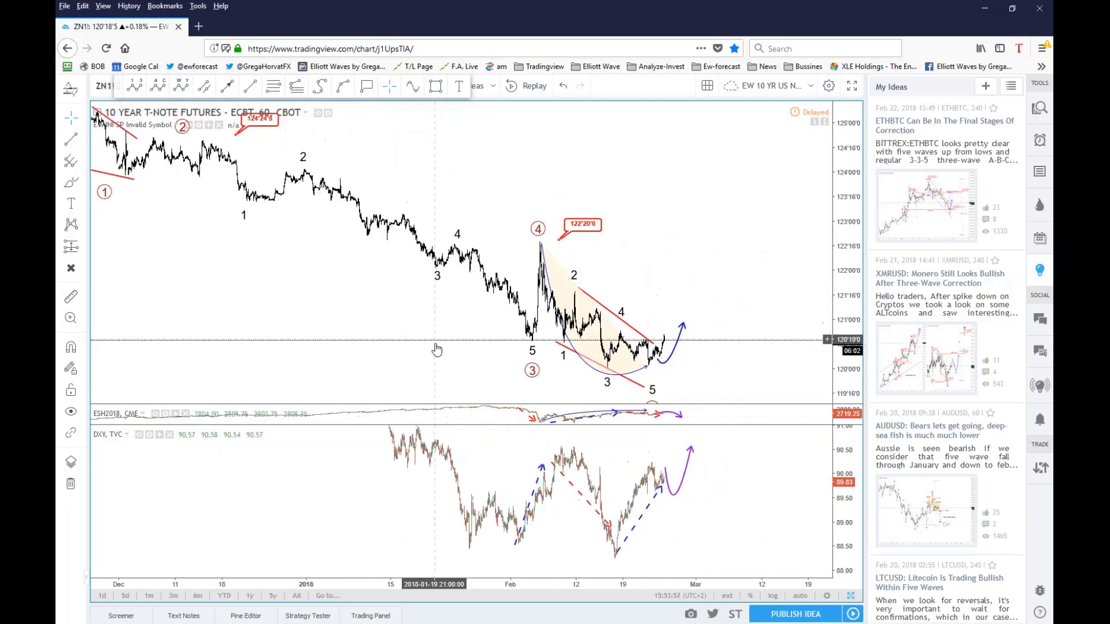
pyautogui.moveTo(390, 349); pyautogui.dragTo(412, 374)
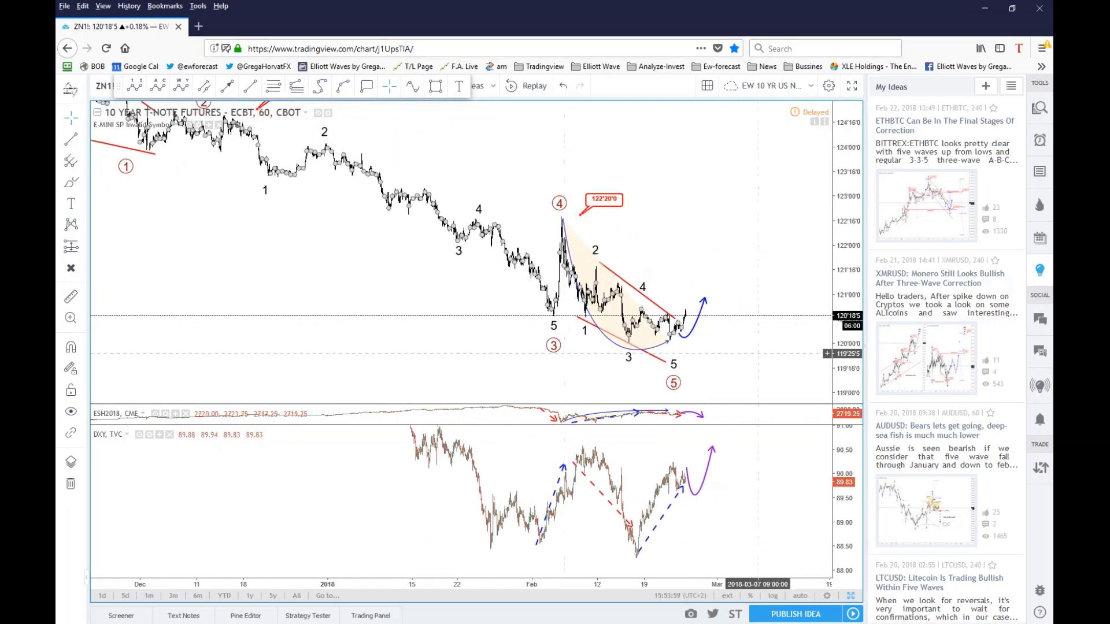
pyautogui.scroll(1, 772, 371)
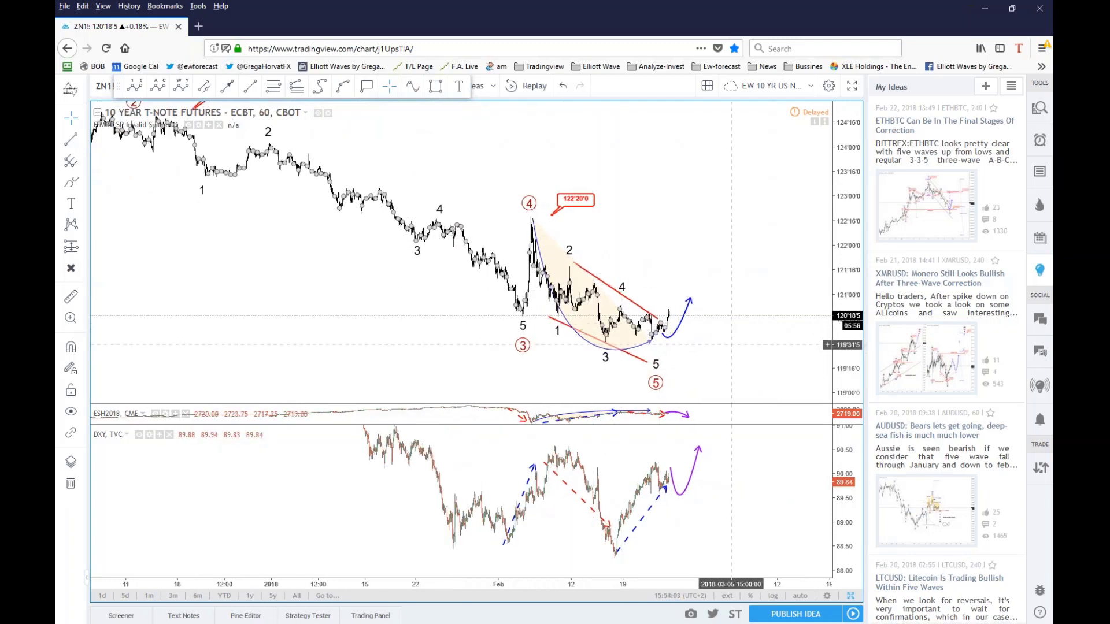
pyautogui.click(742, 353)
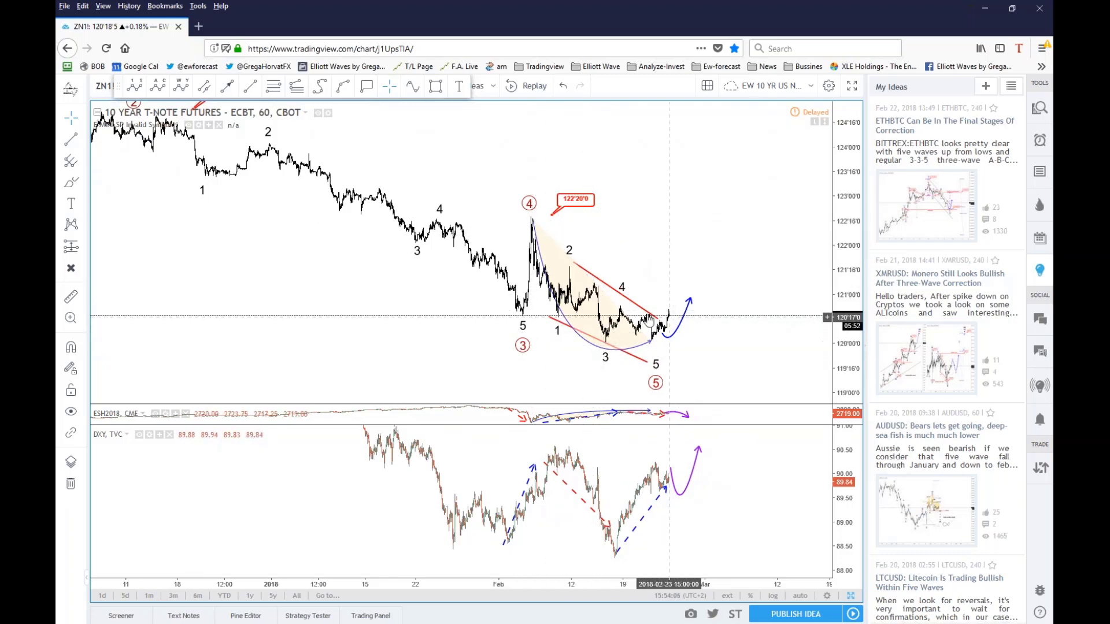
pyautogui.moveTo(362, 275); pyautogui.dragTo(503, 329)
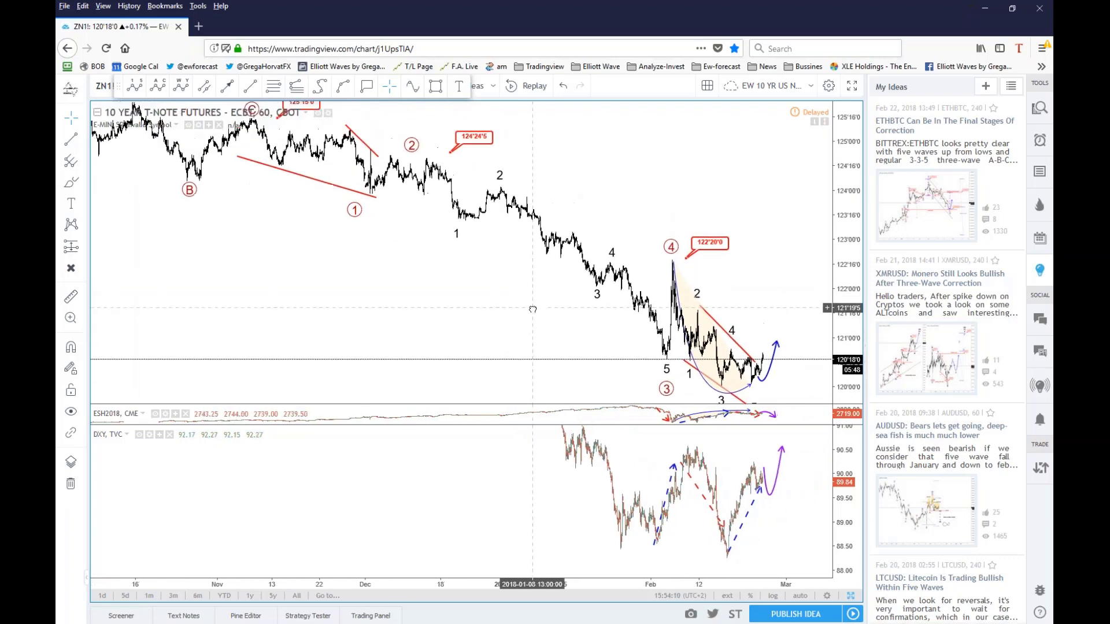
pyautogui.moveTo(574, 367); pyautogui.dragTo(619, 382)
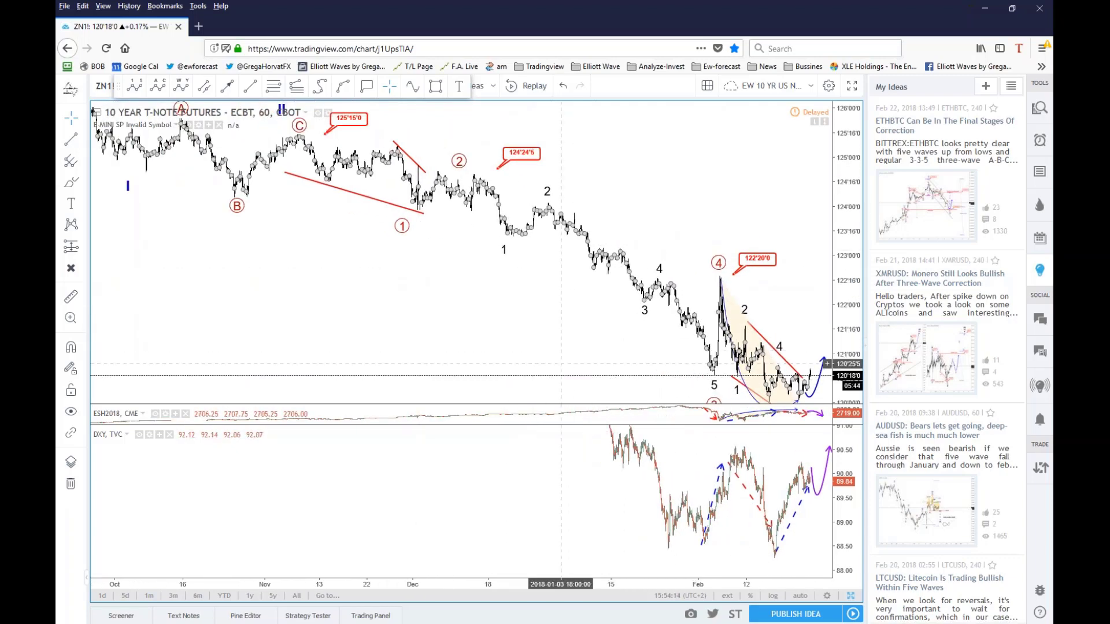
pyautogui.moveTo(547, 352); pyautogui.dragTo(295, 277)
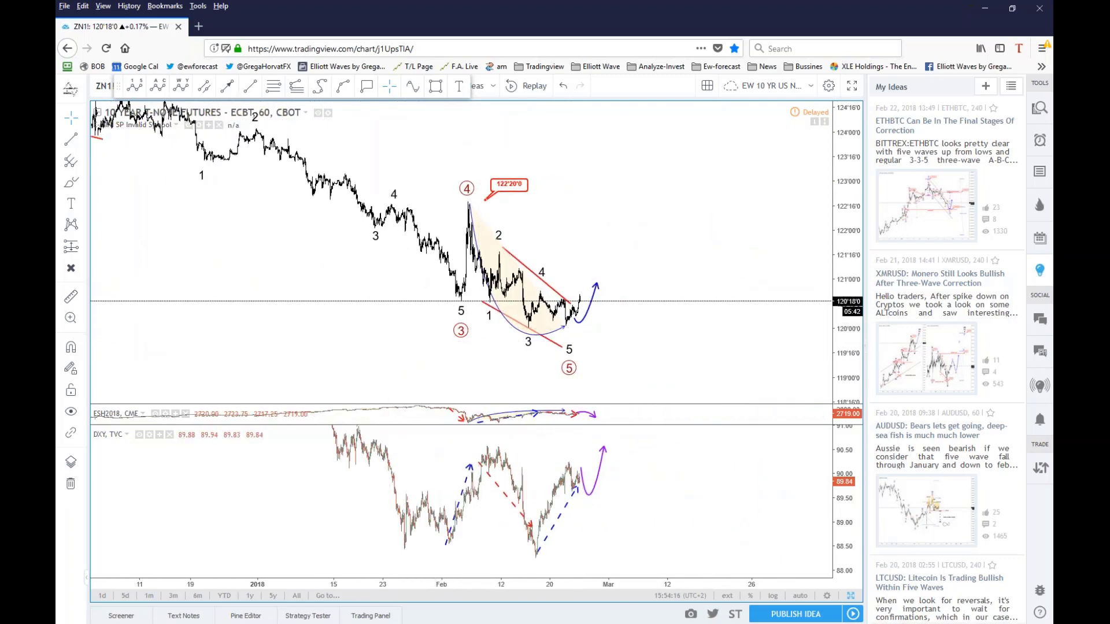
# - Make the E-mini S&P pane taller and frame January to early March around the circled wave-4 high
pyautogui.moveTo(622, 401); pyautogui.dragTo(623, 258)
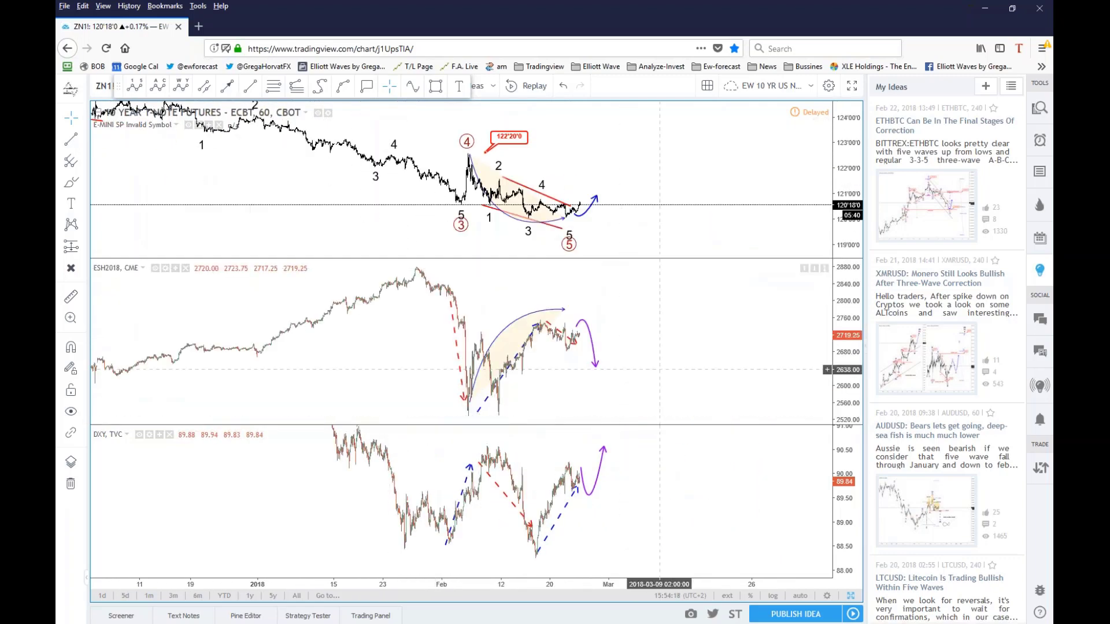
pyautogui.moveTo(661, 372); pyautogui.dragTo(704, 373)
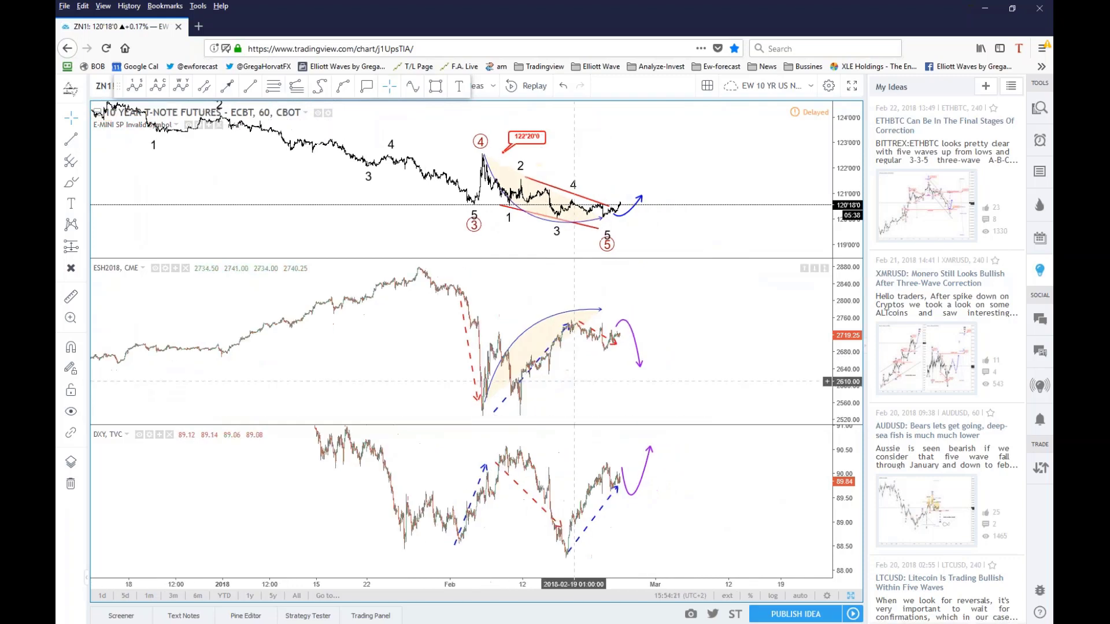
pyautogui.scroll(3, 574, 382)
pyautogui.scroll(1, 574, 381)
pyautogui.moveTo(384, 395); pyautogui.dragTo(491, 395)
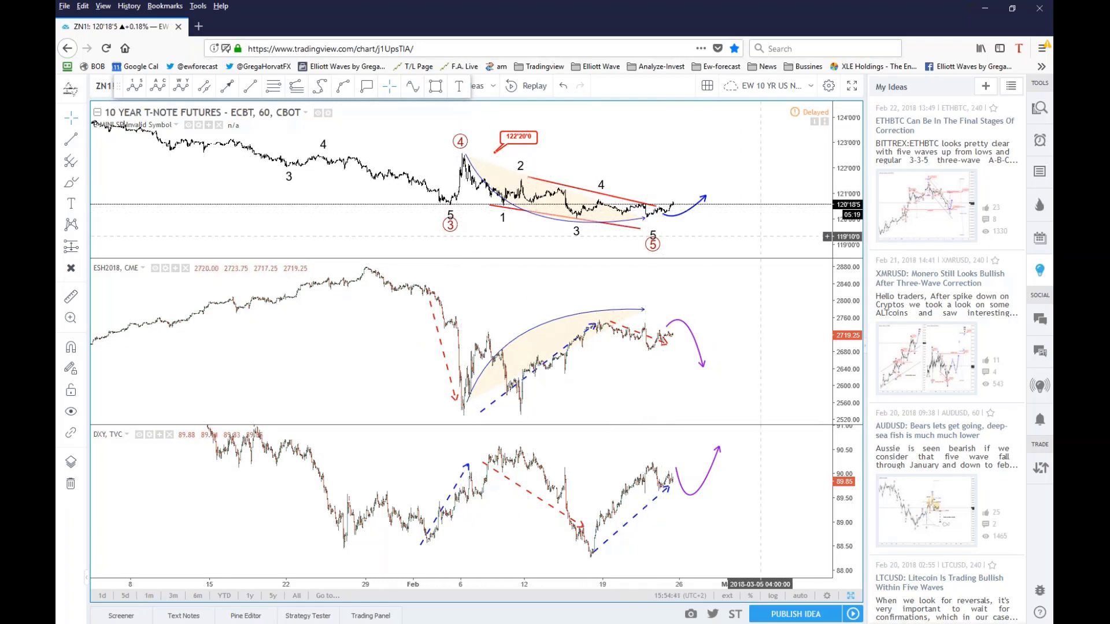
pyautogui.moveTo(795, 271); pyautogui.dragTo(694, 289)
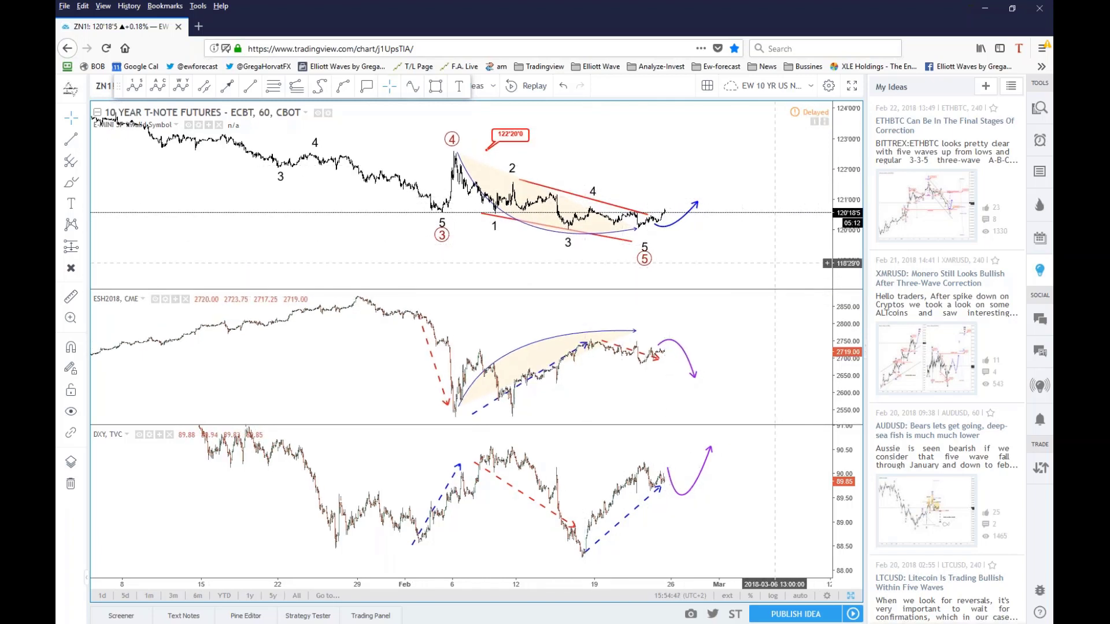
pyautogui.moveTo(807, 273); pyautogui.dragTo(717, 256)
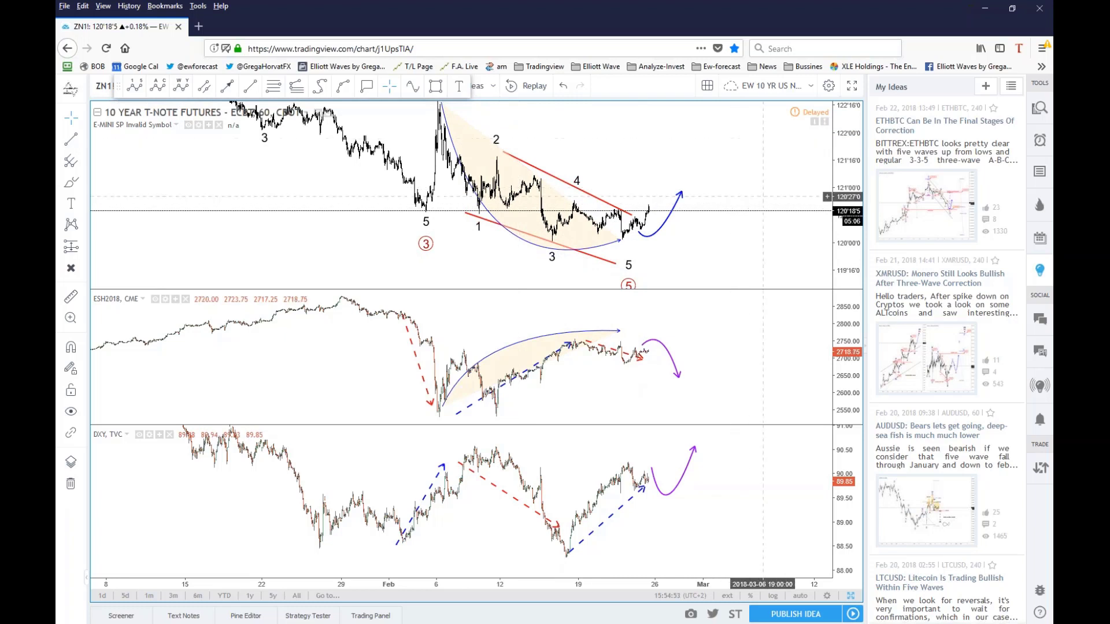
pyautogui.moveTo(752, 234); pyautogui.dragTo(760, 262)
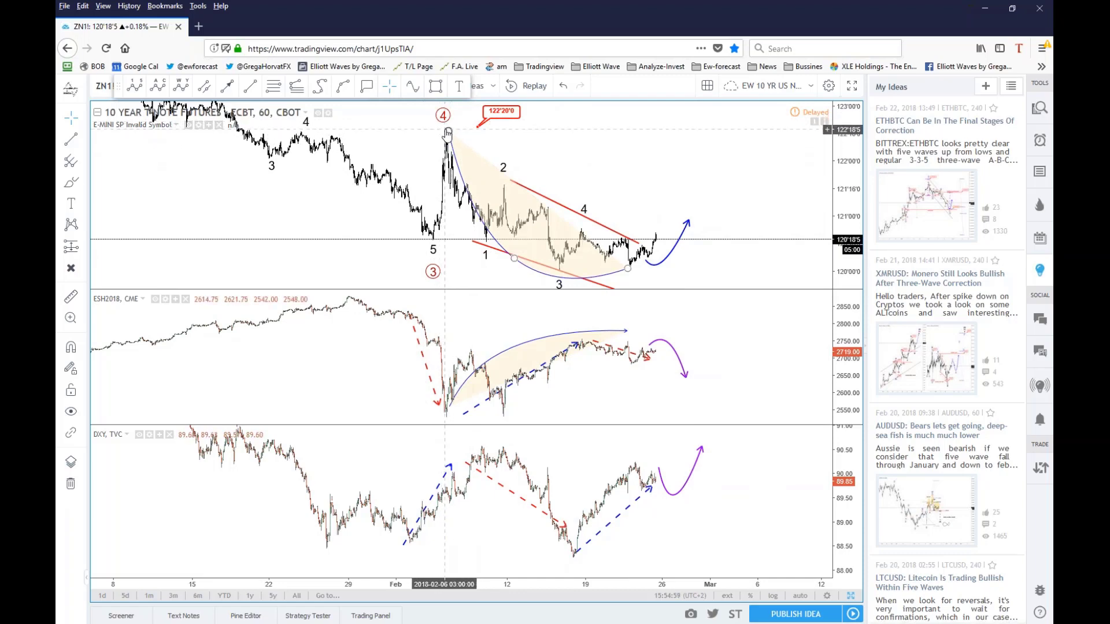
pyautogui.moveTo(420, 156); pyautogui.dragTo(448, 166)
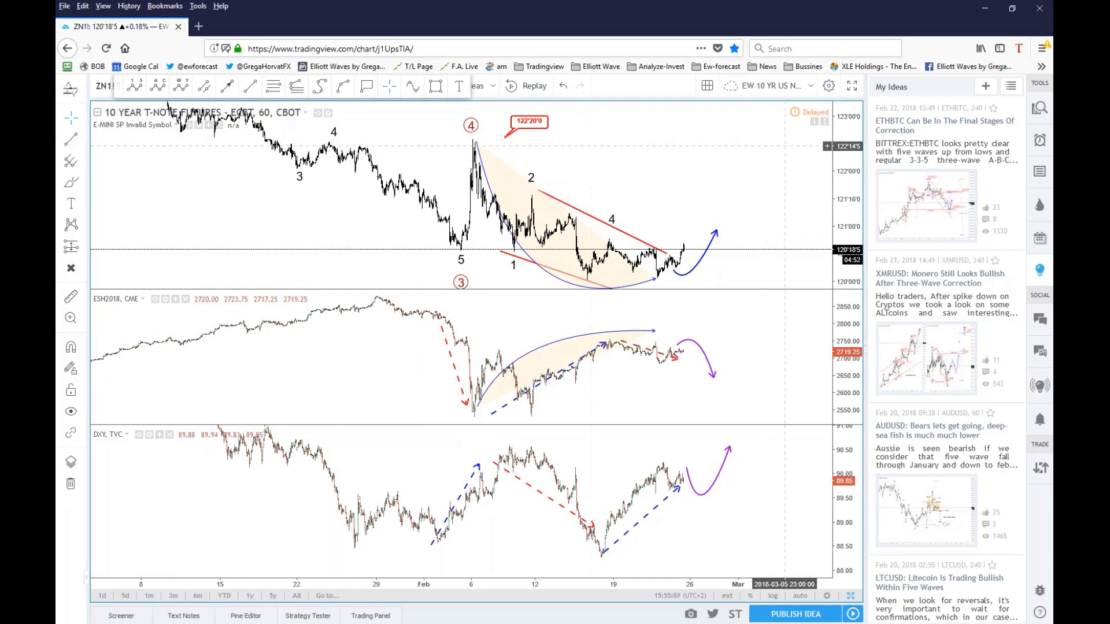
pyautogui.moveTo(751, 191); pyautogui.dragTo(712, 215)
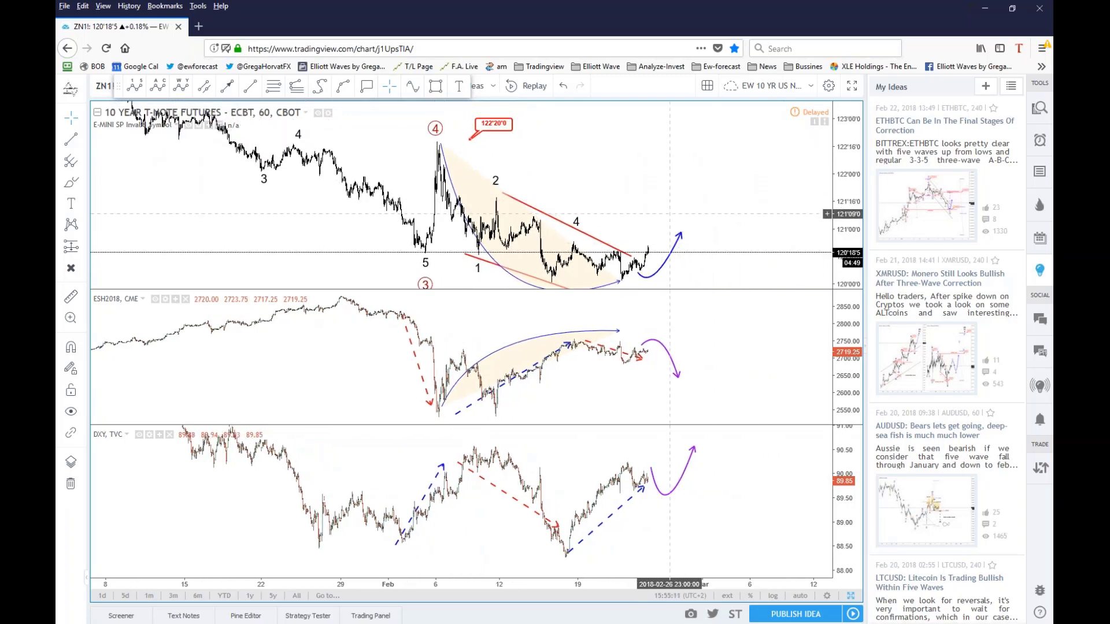
pyautogui.moveTo(669, 137); pyautogui.dragTo(591, 126)
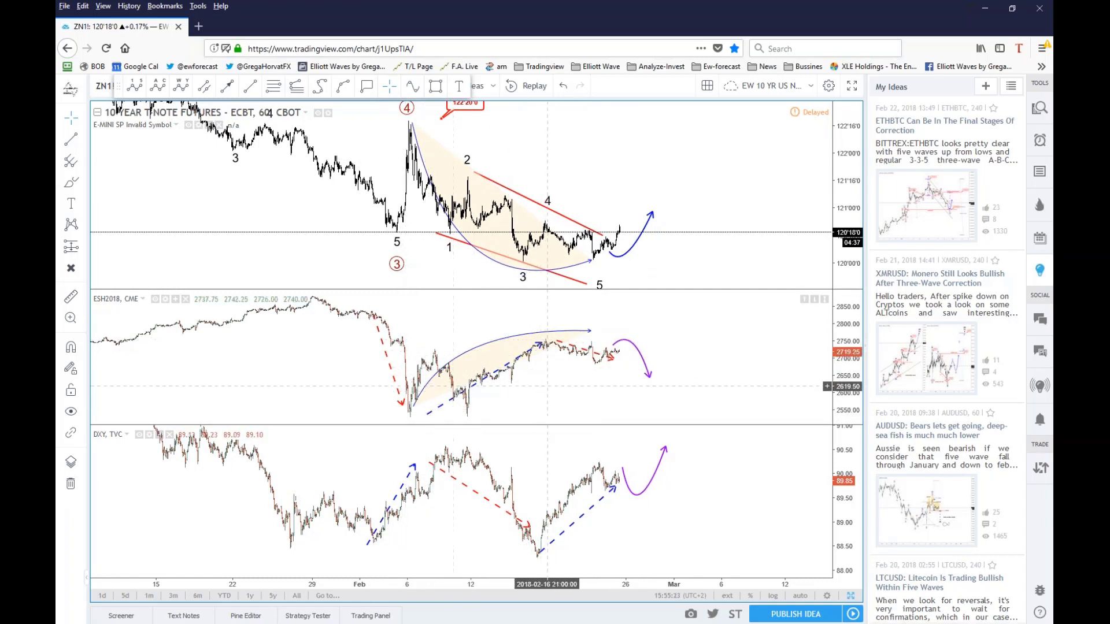
pyautogui.hscroll(1, 578, 347)
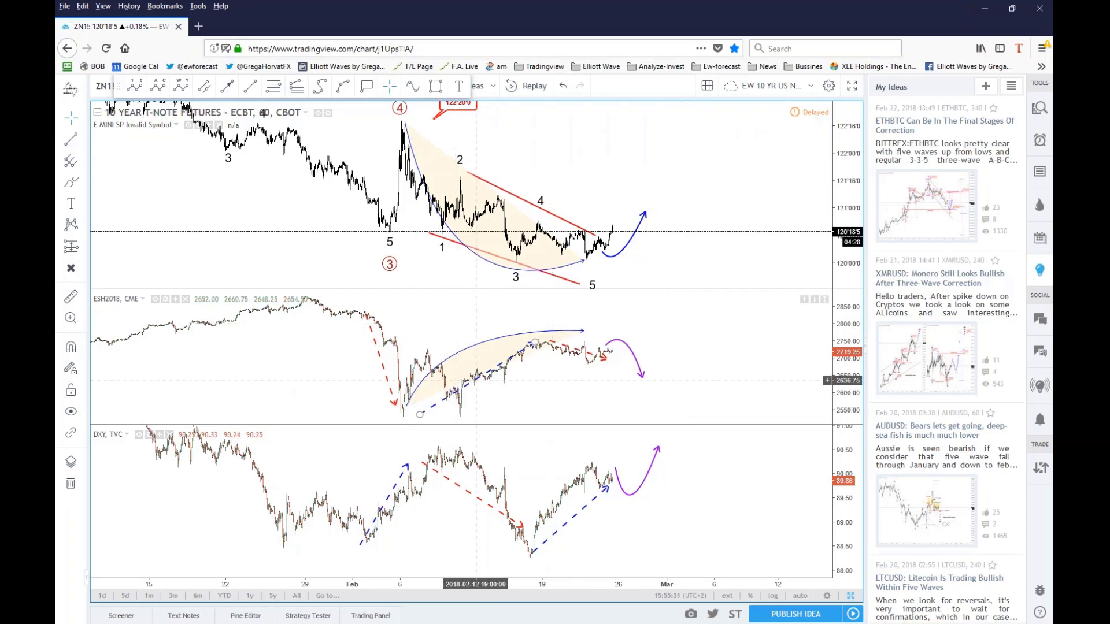
pyautogui.scroll(2, 600, 369)
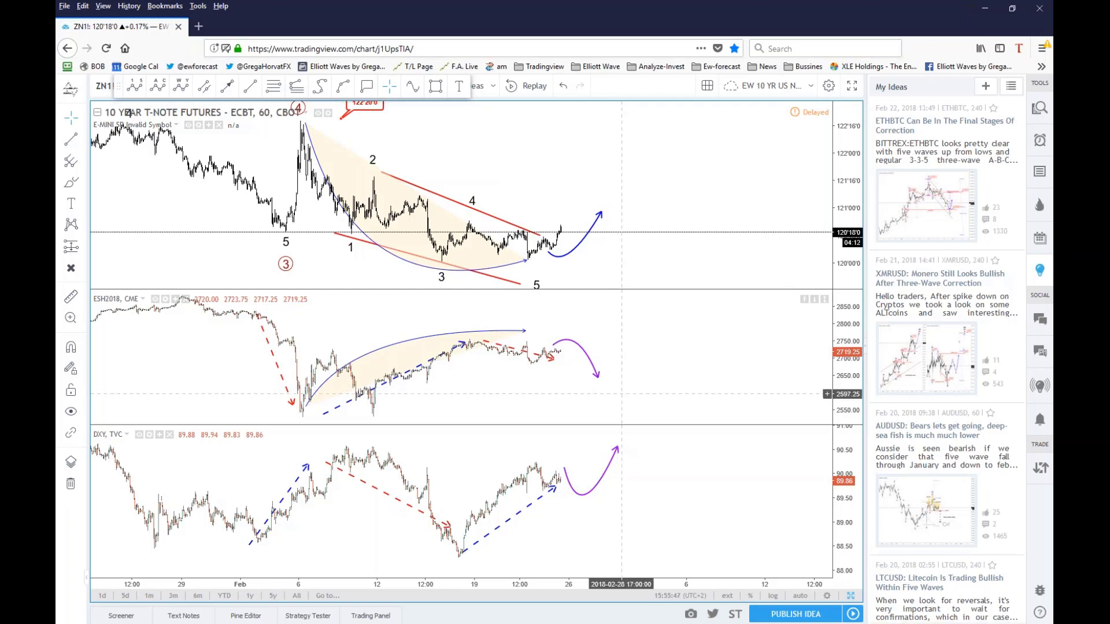
pyautogui.scroll(1, 620, 392)
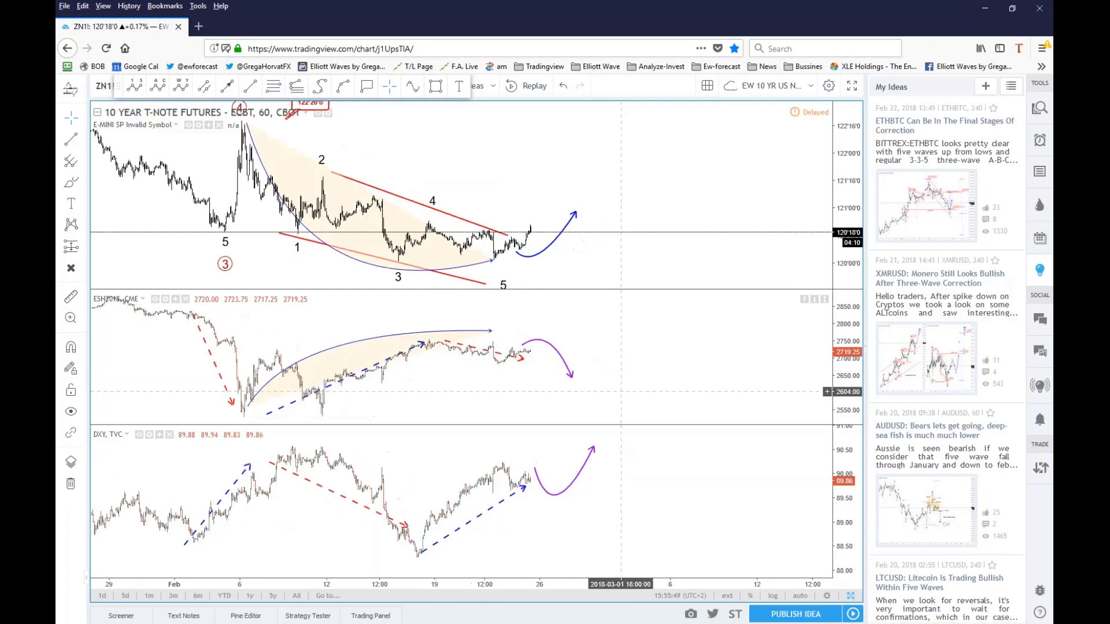
pyautogui.scroll(-1, 620, 392)
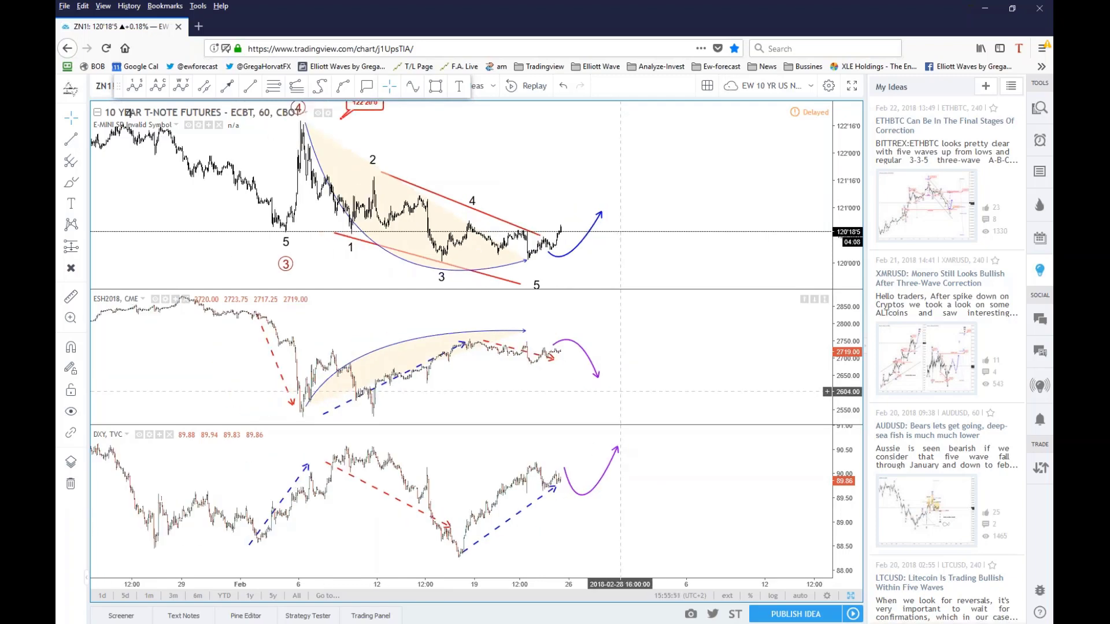
pyautogui.moveTo(623, 381); pyautogui.dragTo(617, 380)
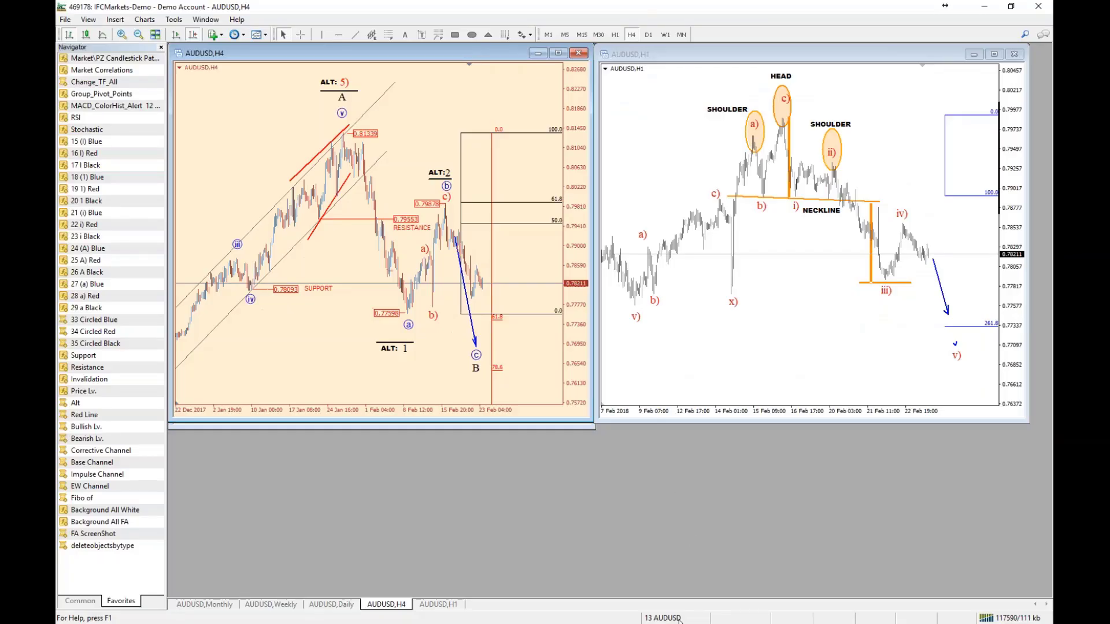
# - Load the 26 GBPJPY profile from the status-bar profiles list
pyautogui.click(679, 620)
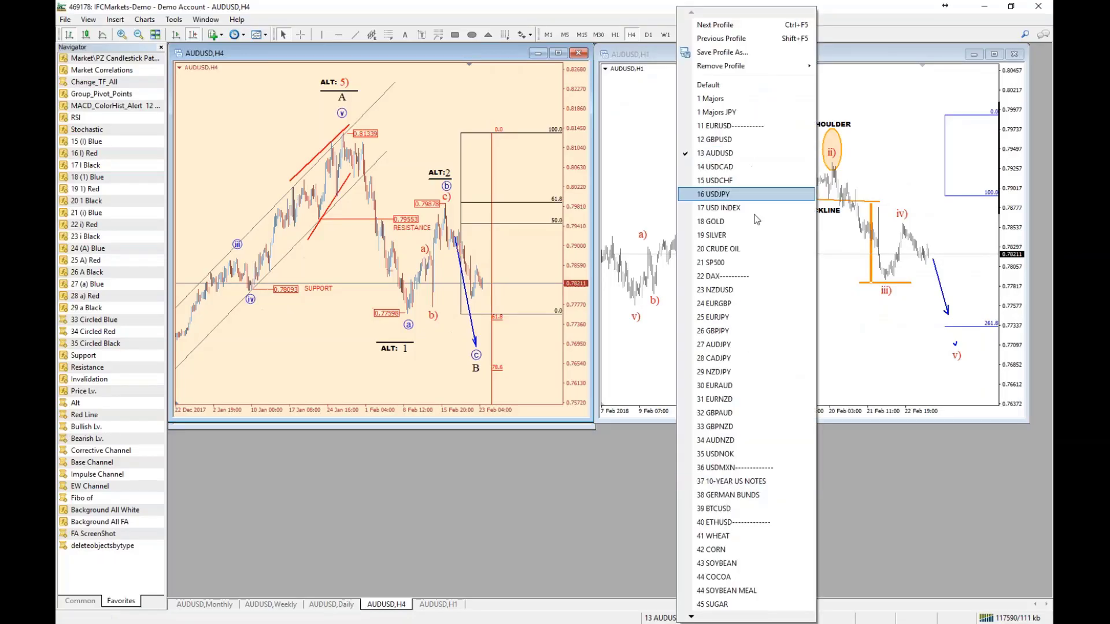
pyautogui.click(740, 333)
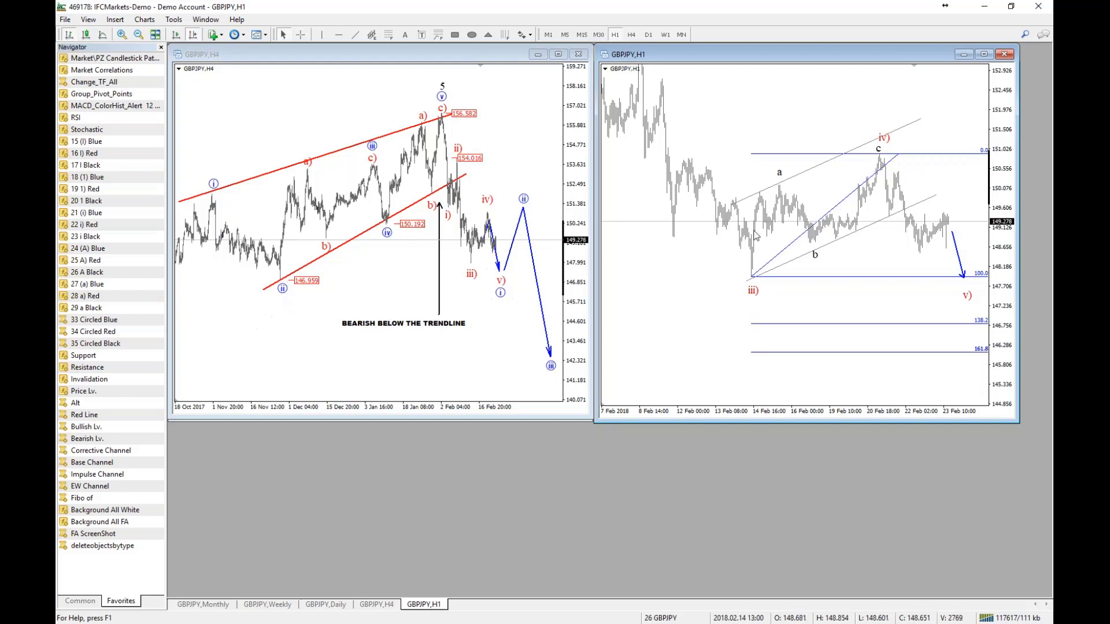
# - Inspect the GBPJPY H1 and H4 wave counts back to early October, then minimize MetaTrader 4
pyautogui.moveTo(986, 323); pyautogui.dragTo(951, 327)
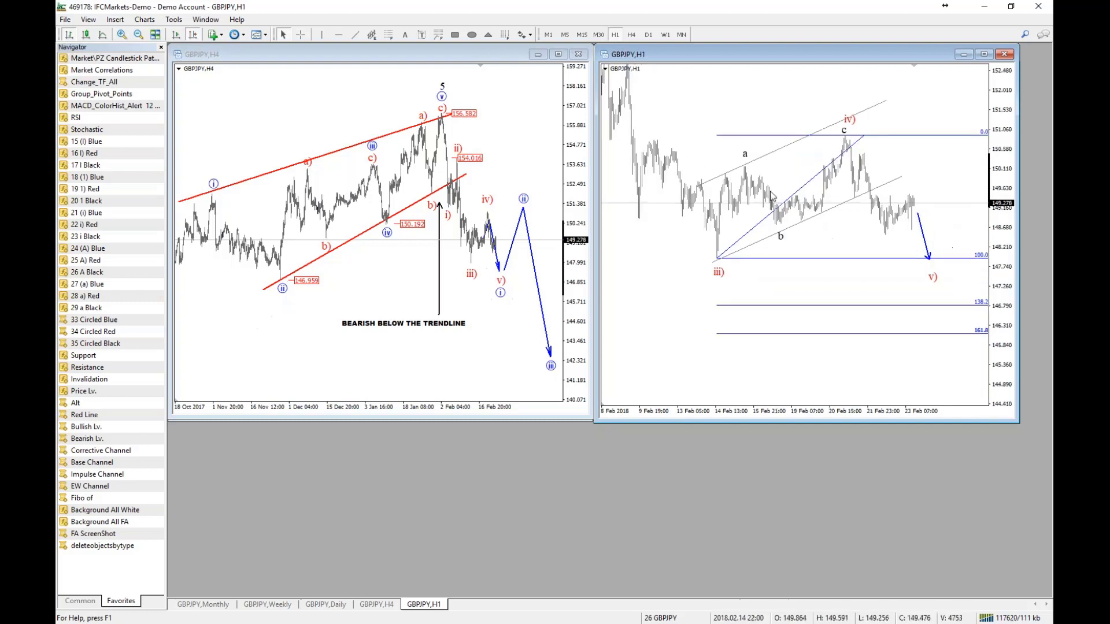
pyautogui.middleClick(951, 327)
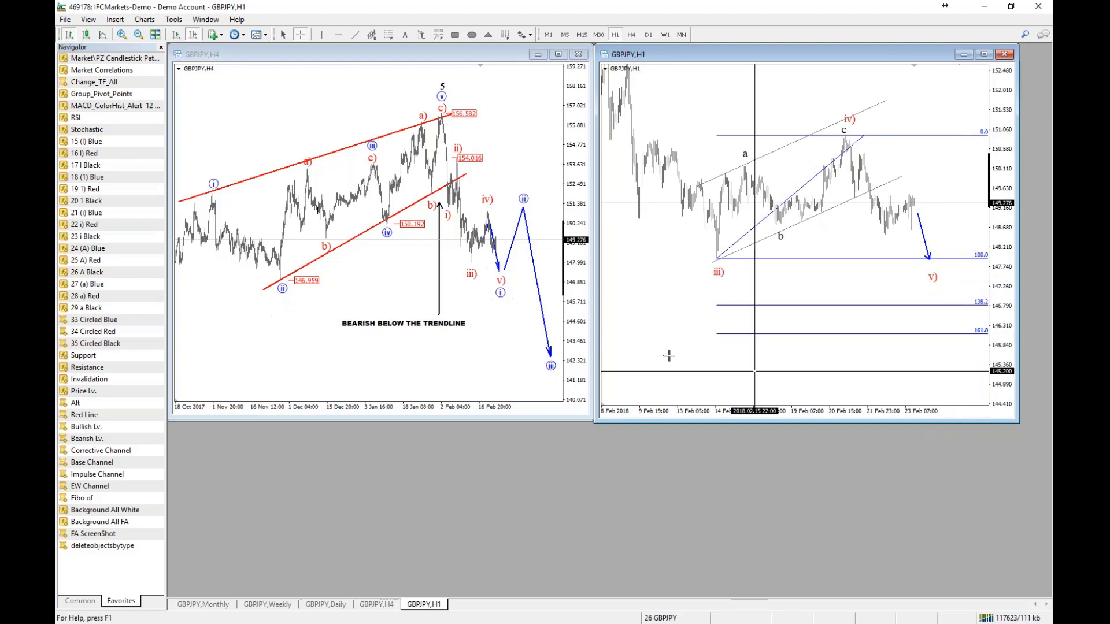
pyautogui.moveTo(397, 302); pyautogui.dragTo(422, 302)
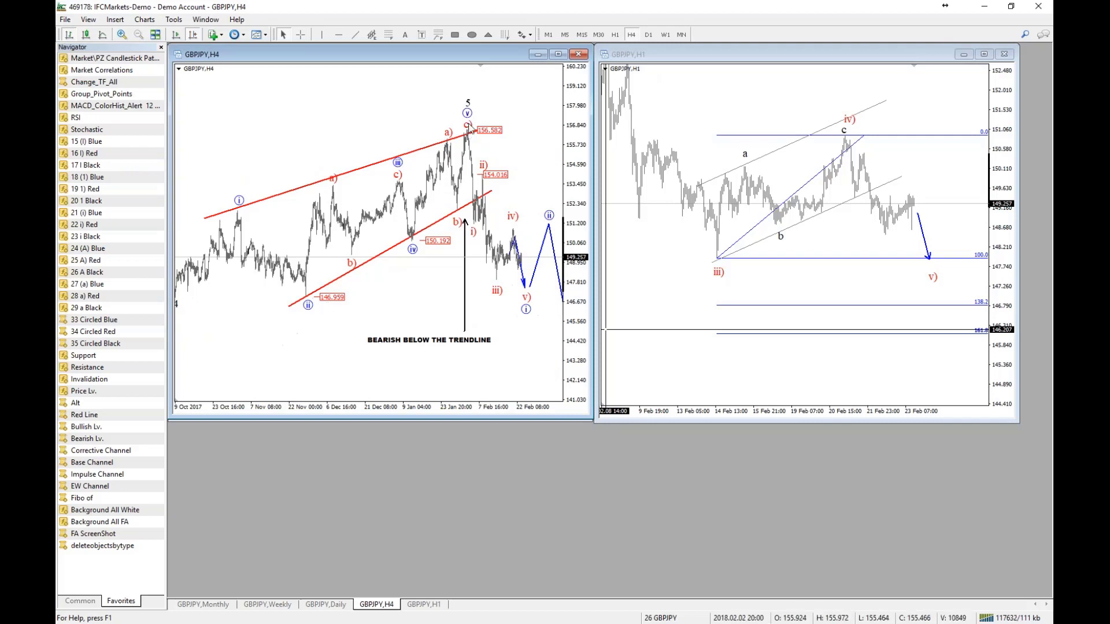
pyautogui.scroll(-3, 401, 228)
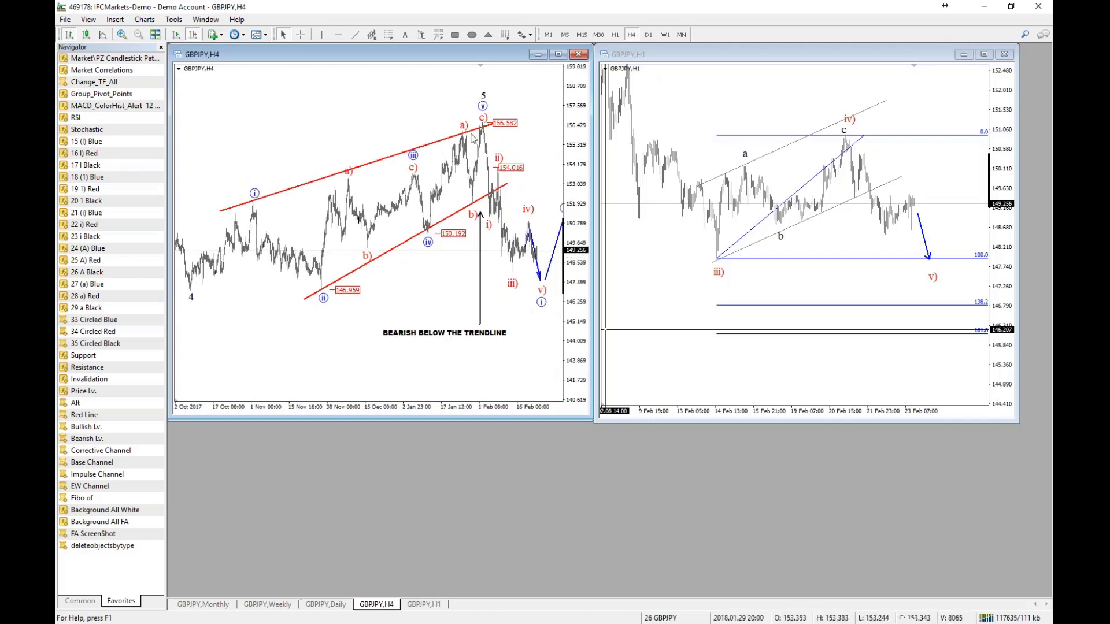
pyautogui.middleClick(422, 125)
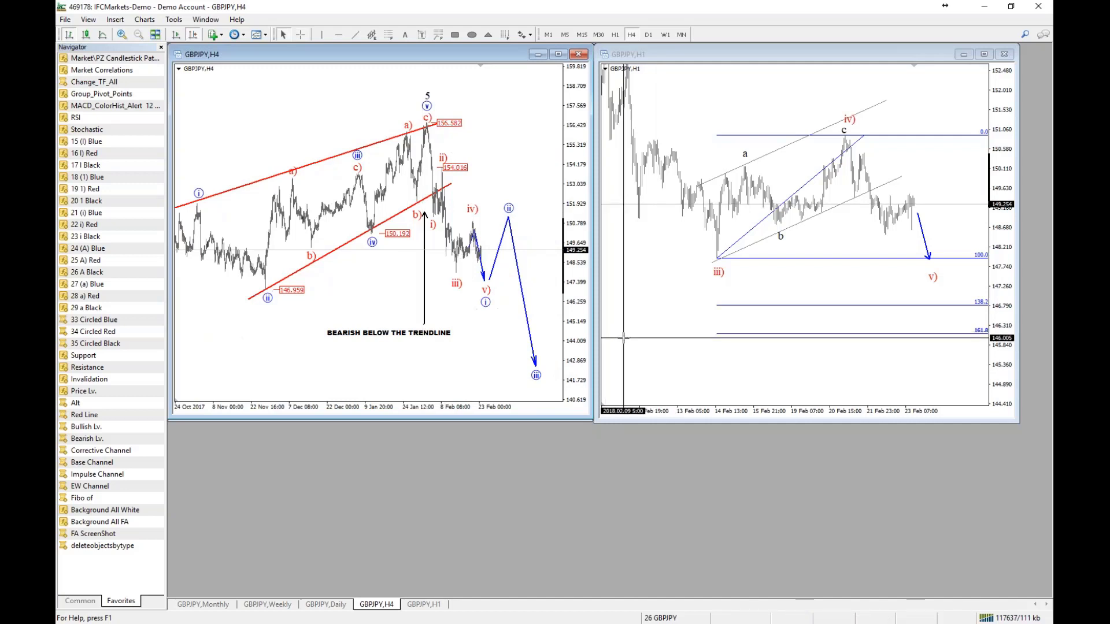
pyautogui.moveTo(241, 358)
pyautogui.mouseDown()
pyautogui.moveTo(268, 357)
pyautogui.moveTo(252, 352)
pyautogui.moveTo(273, 367)
pyautogui.moveTo(254, 369)
pyautogui.mouseUp()
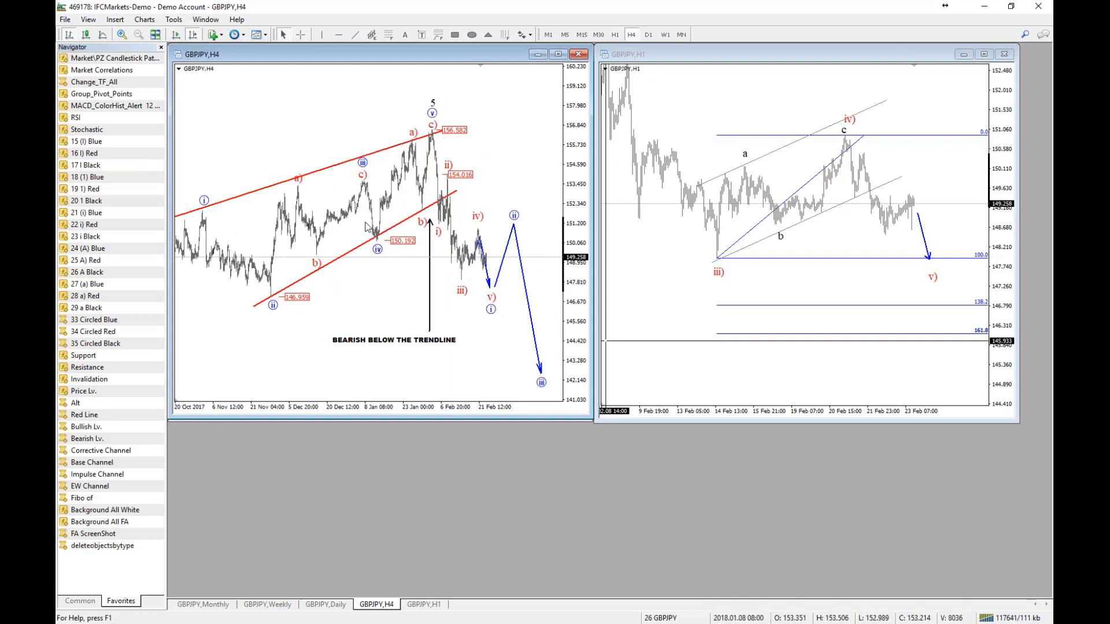
pyautogui.moveTo(382, 261); pyautogui.dragTo(414, 300)
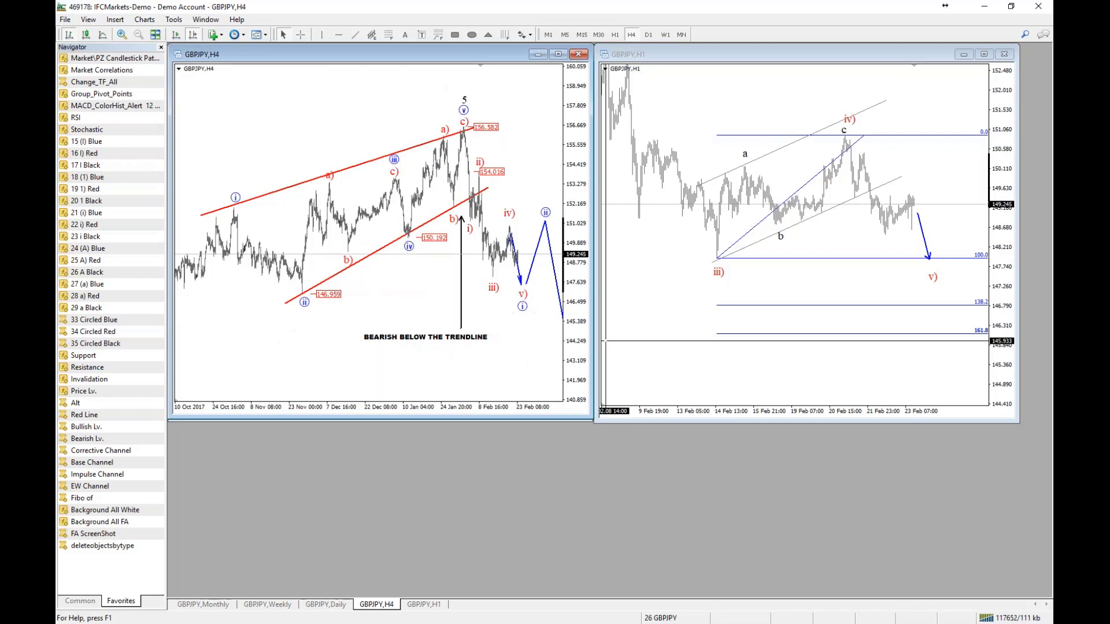
pyautogui.click(985, 7)
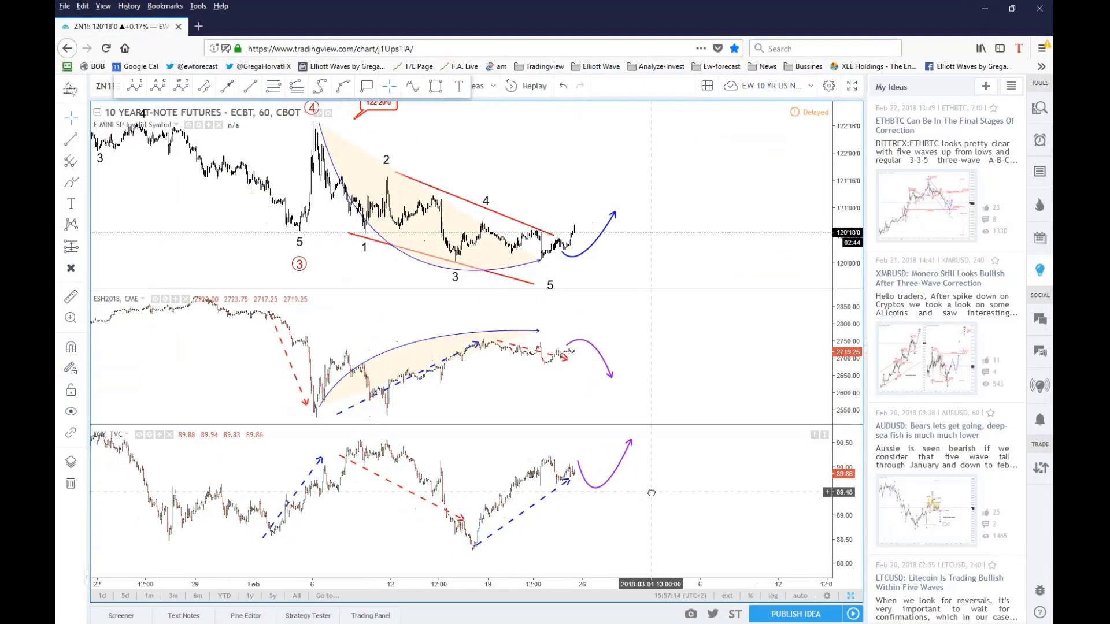
pyautogui.moveTo(416, 527); pyautogui.dragTo(433, 514)
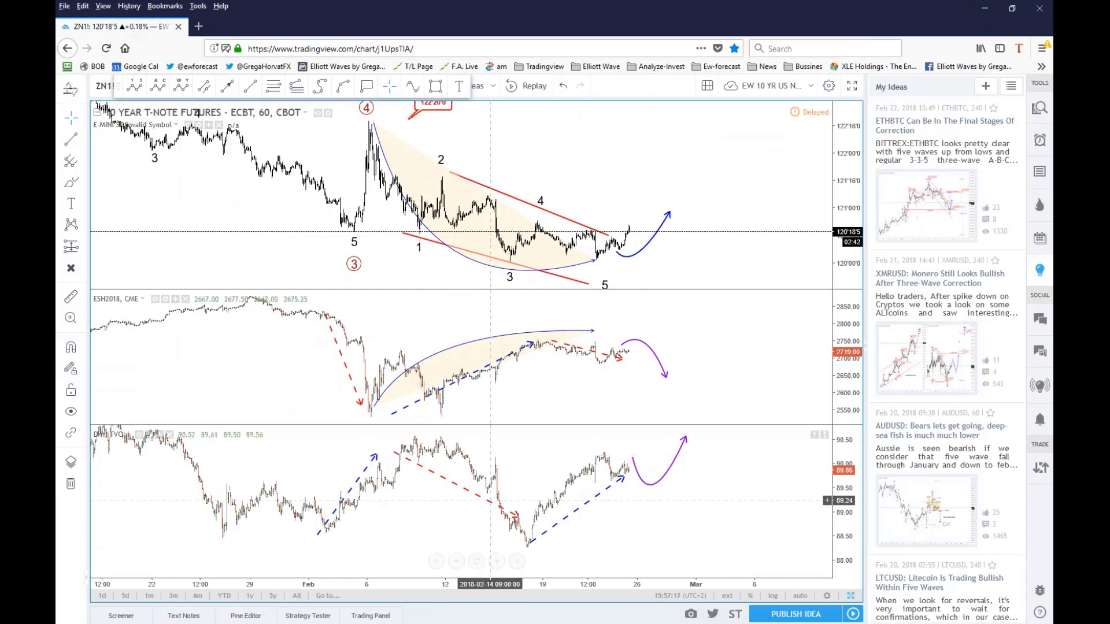
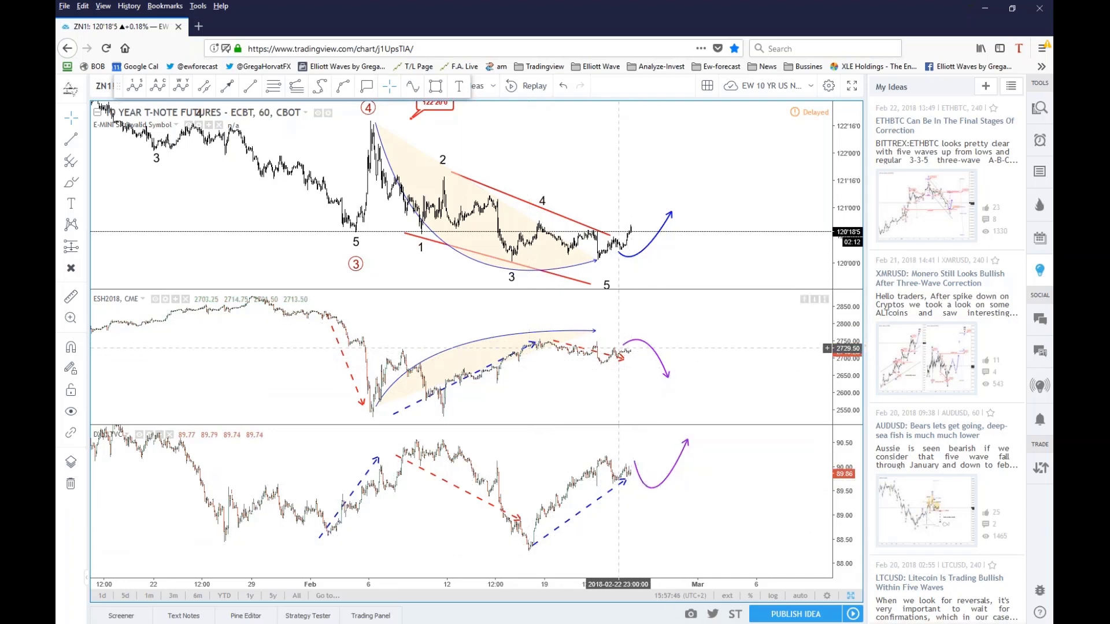
# - Load the AUDUSD chart profile and give the H4 chart a plain white background
pyautogui.click(668, 376)
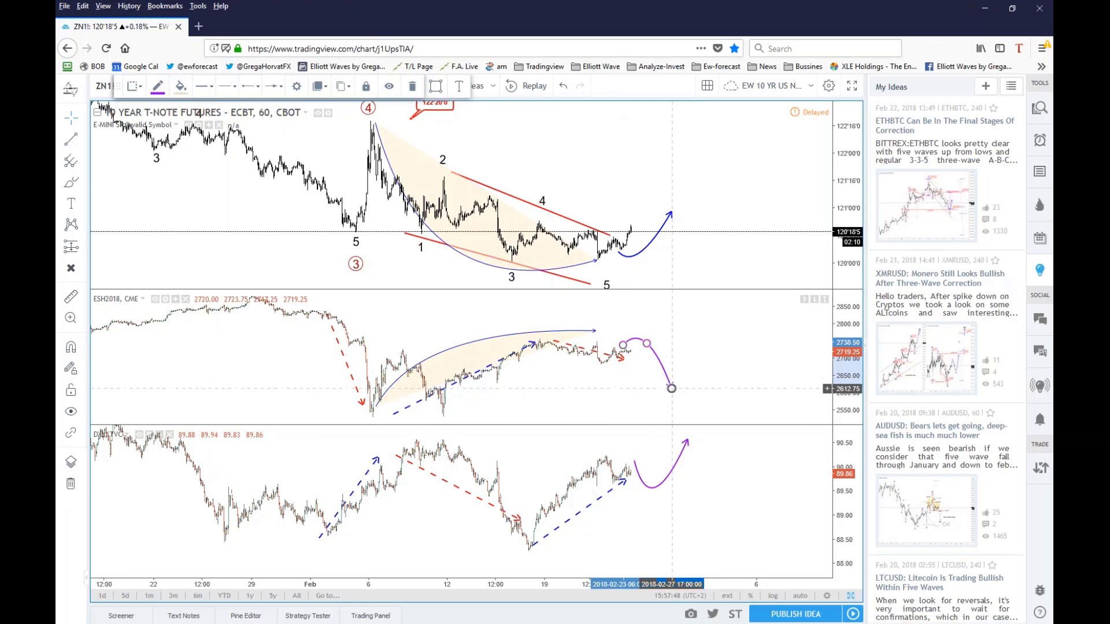
pyautogui.moveTo(636, 448); pyautogui.dragTo(633, 448)
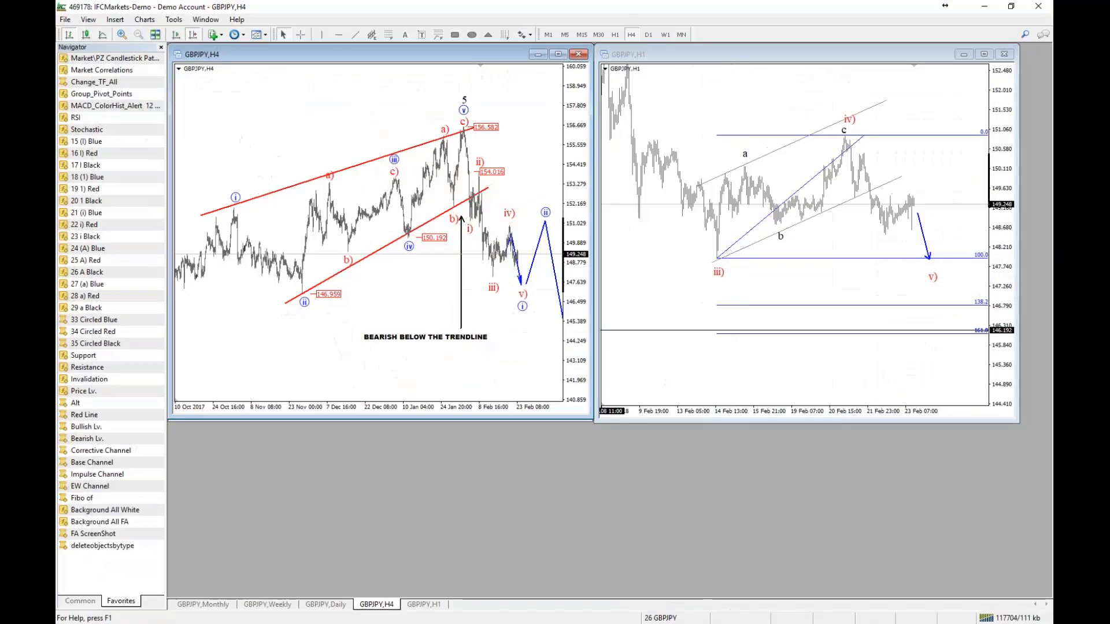
pyautogui.click(665, 617)
pyautogui.click(708, 147)
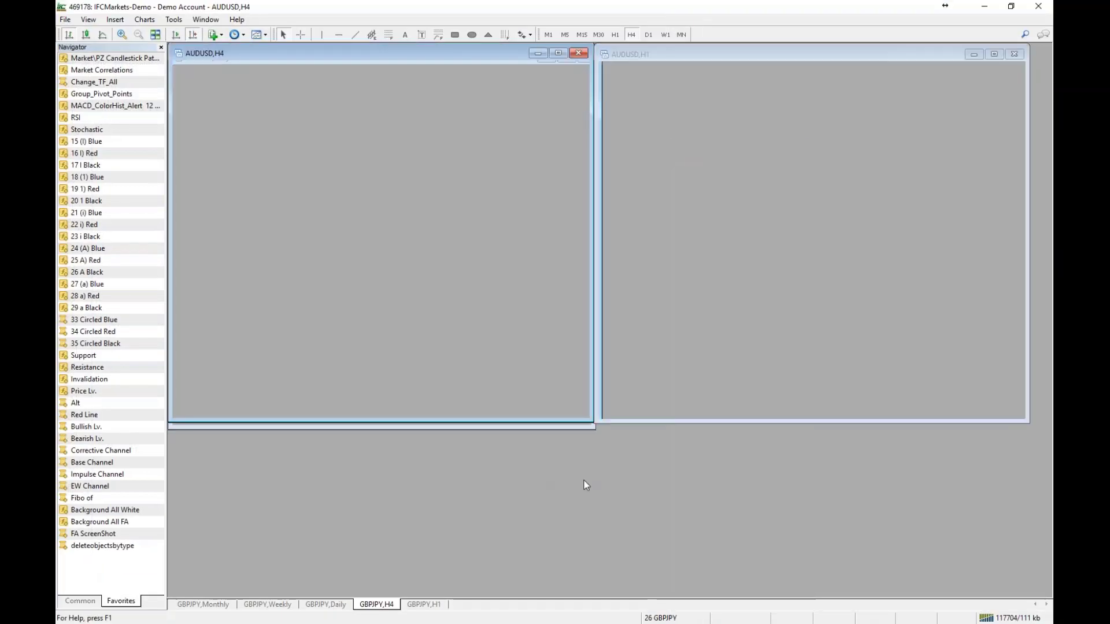
pyautogui.moveTo(573, 154); pyautogui.dragTo(588, 221)
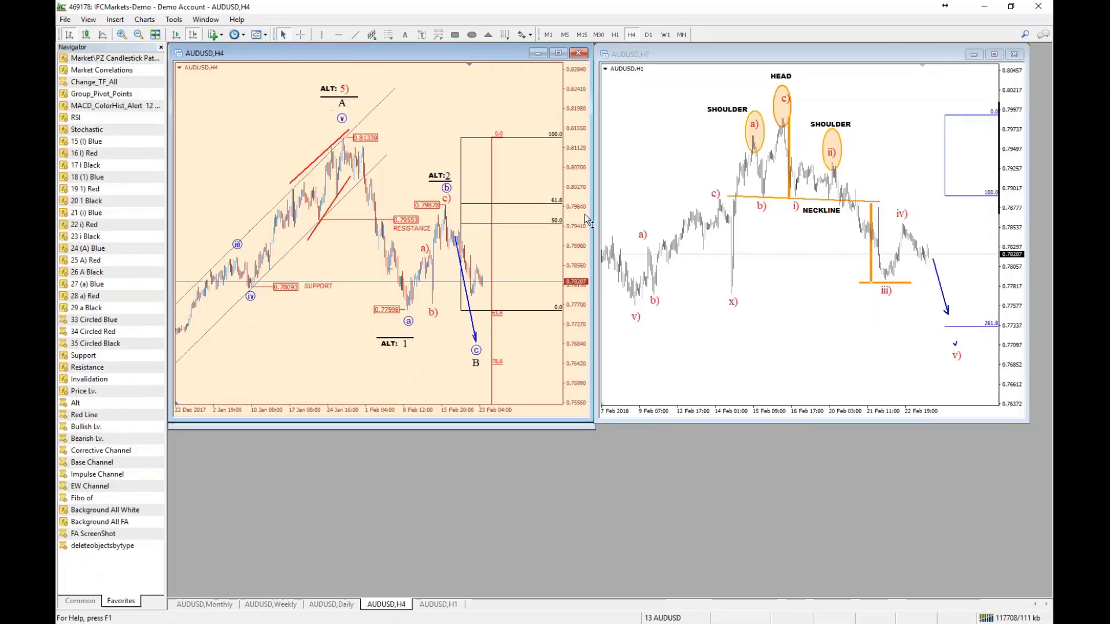
pyautogui.moveTo(118, 509); pyautogui.dragTo(509, 374)
# - Move the circled c label below the blue line's end, with the B label beneath it
pyautogui.doubleClick(475, 350)
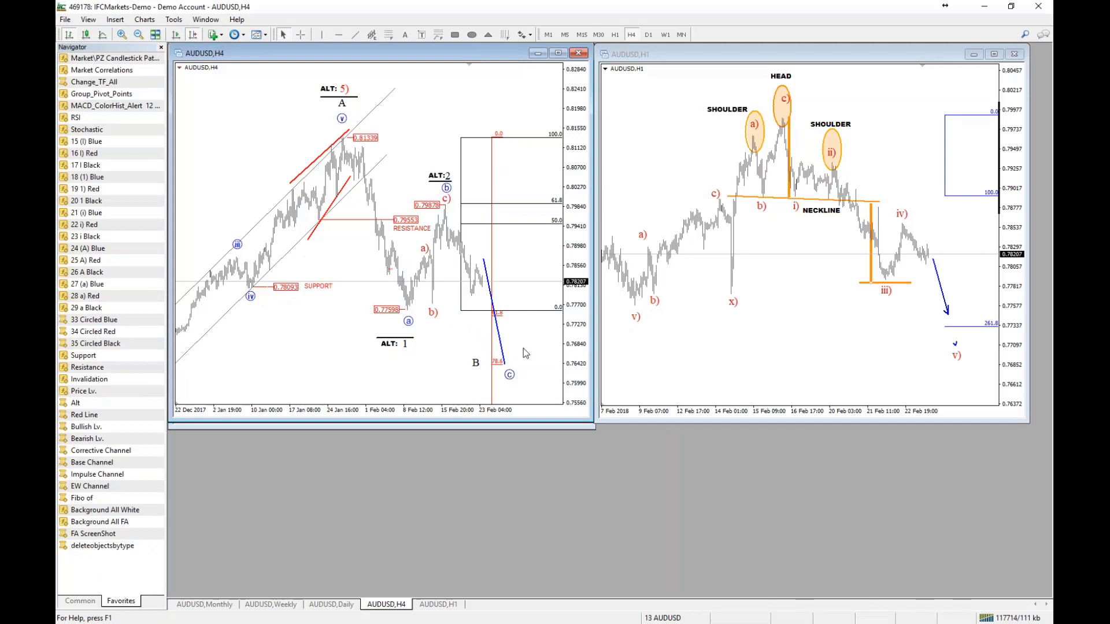
pyautogui.doubleClick(475, 363)
pyautogui.moveTo(476, 362); pyautogui.dragTo(520, 391)
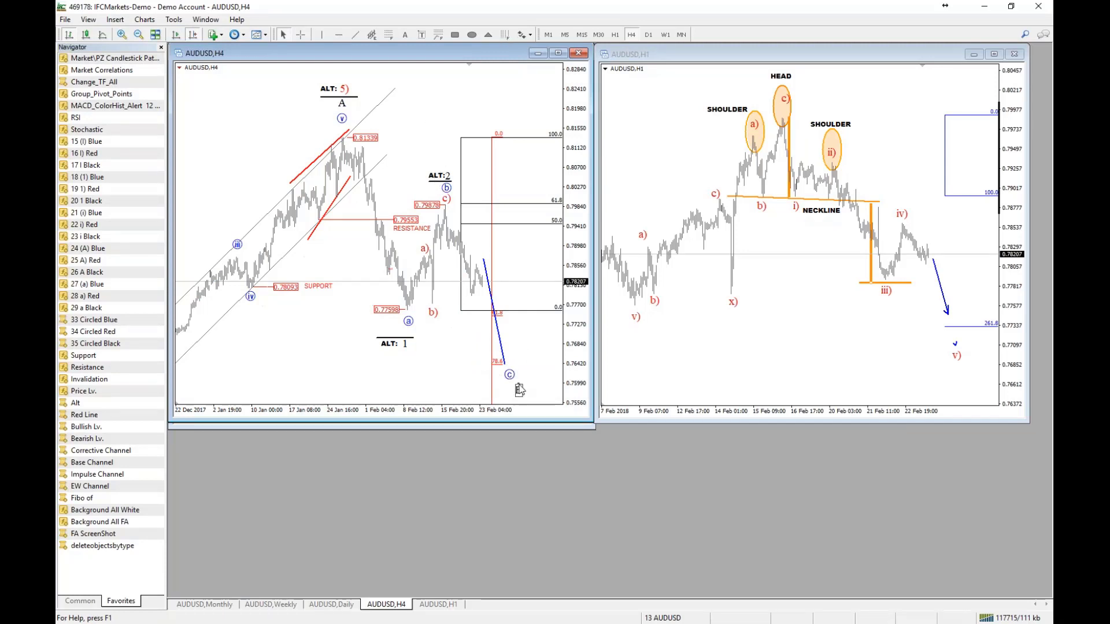
# - Measure the H4 swings with the crosshair, including the rise from the 0.77598 low to the c) peak
pyautogui.middleClick(494, 225)
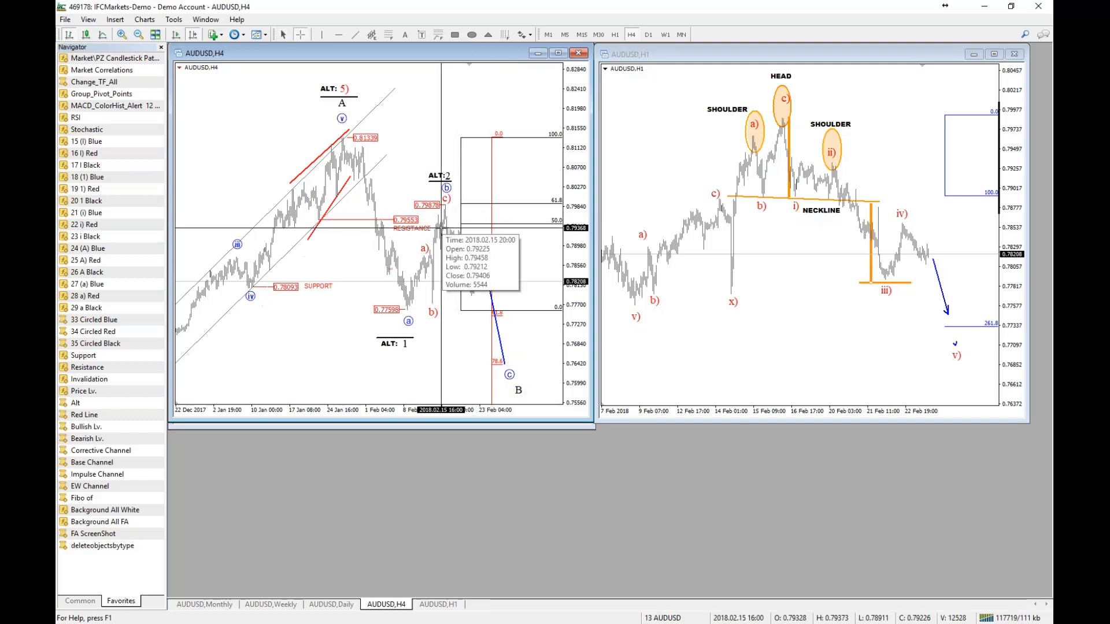
pyautogui.moveTo(438, 223)
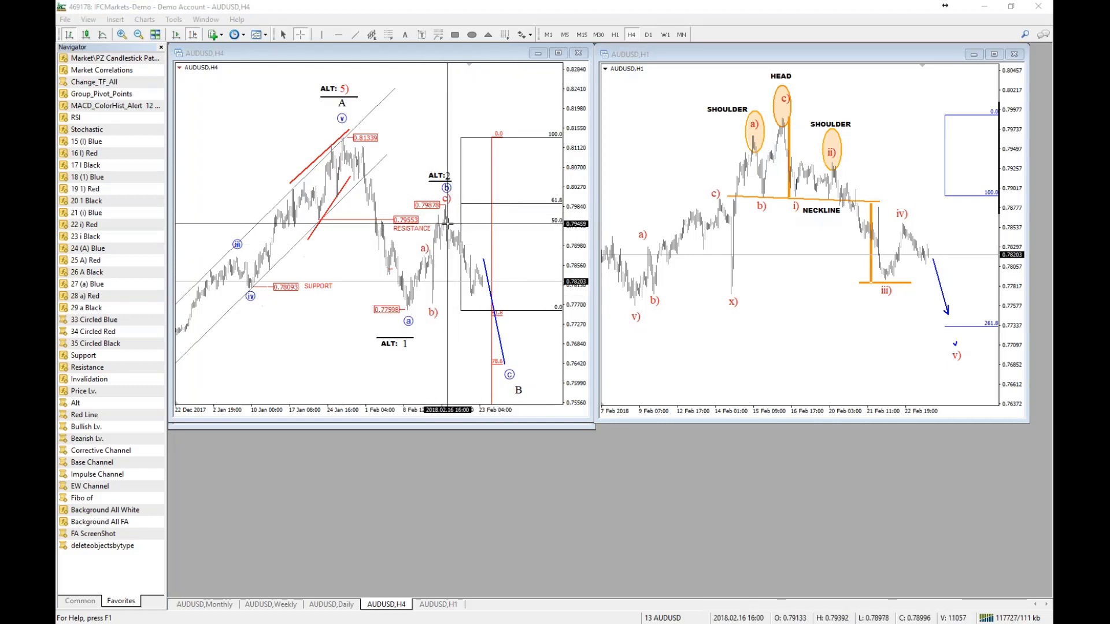
pyautogui.moveTo(447, 223); pyautogui.dragTo(518, 356)
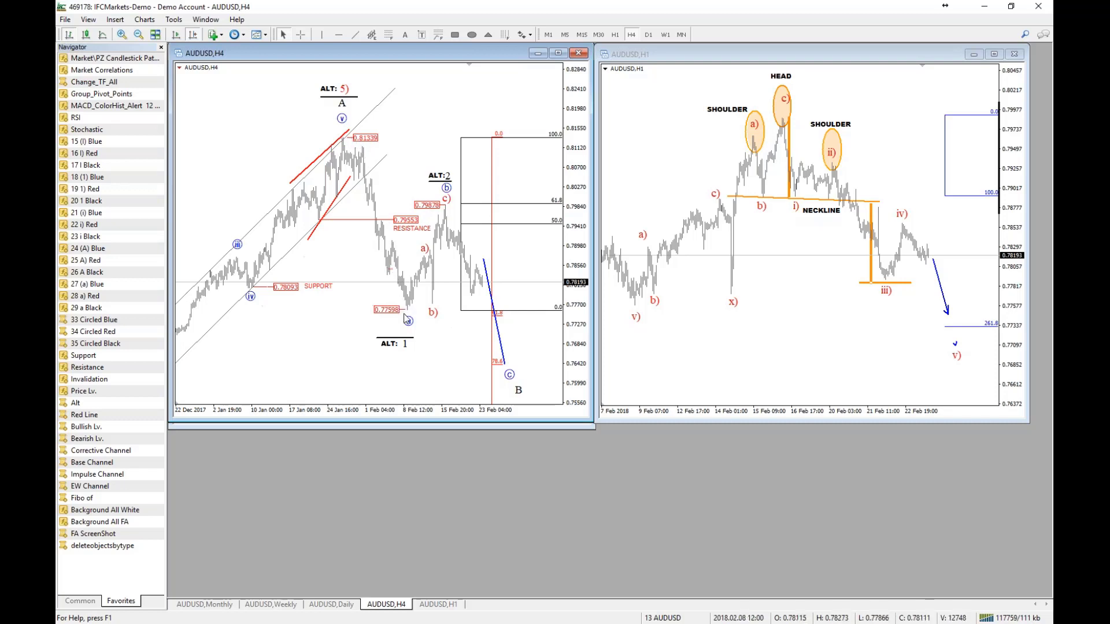
pyautogui.moveTo(412, 308); pyautogui.dragTo(449, 210)
pyautogui.middleClick(456, 222)
pyautogui.moveTo(456, 222); pyautogui.dragTo(385, 319)
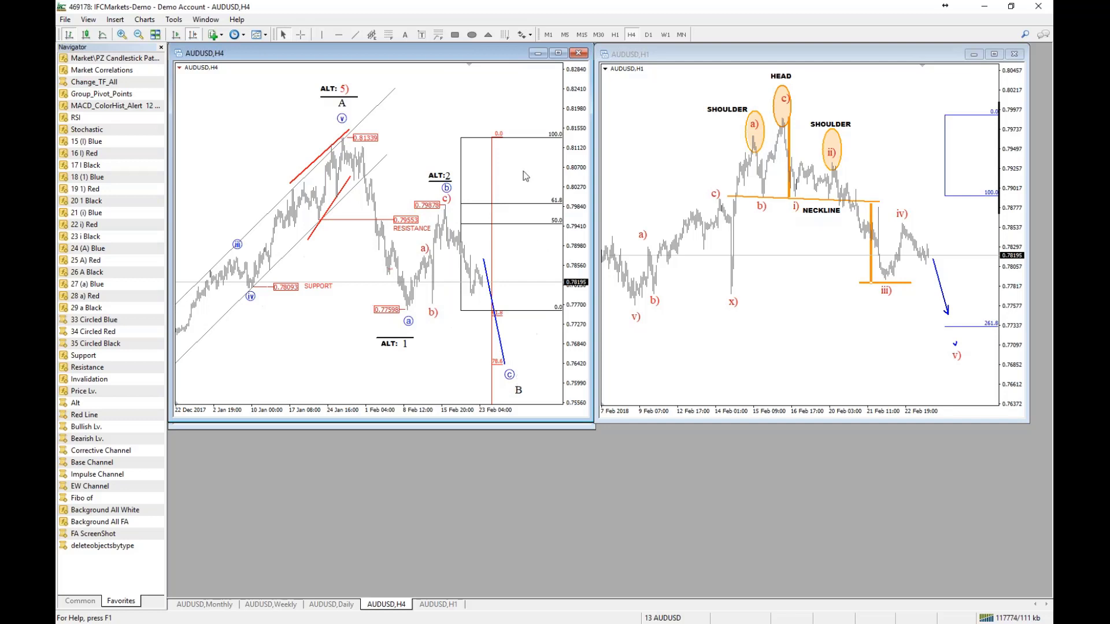
pyautogui.scroll(-2, 370, 317)
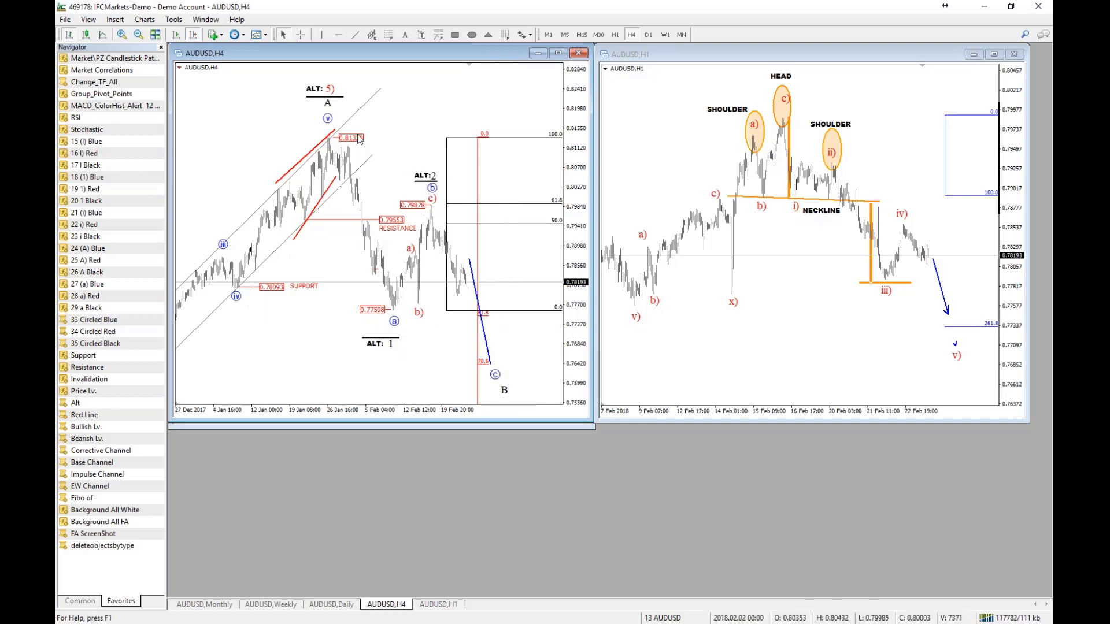
# - Draw a Fibonacci expansion from the 0.81339 high to the 0.77598 low, anchored at the 0.79878 high, then view AUDUSD Daily
pyautogui.click(438, 34)
pyautogui.moveTo(330, 139); pyautogui.dragTo(393, 307)
pyautogui.click(425, 218)
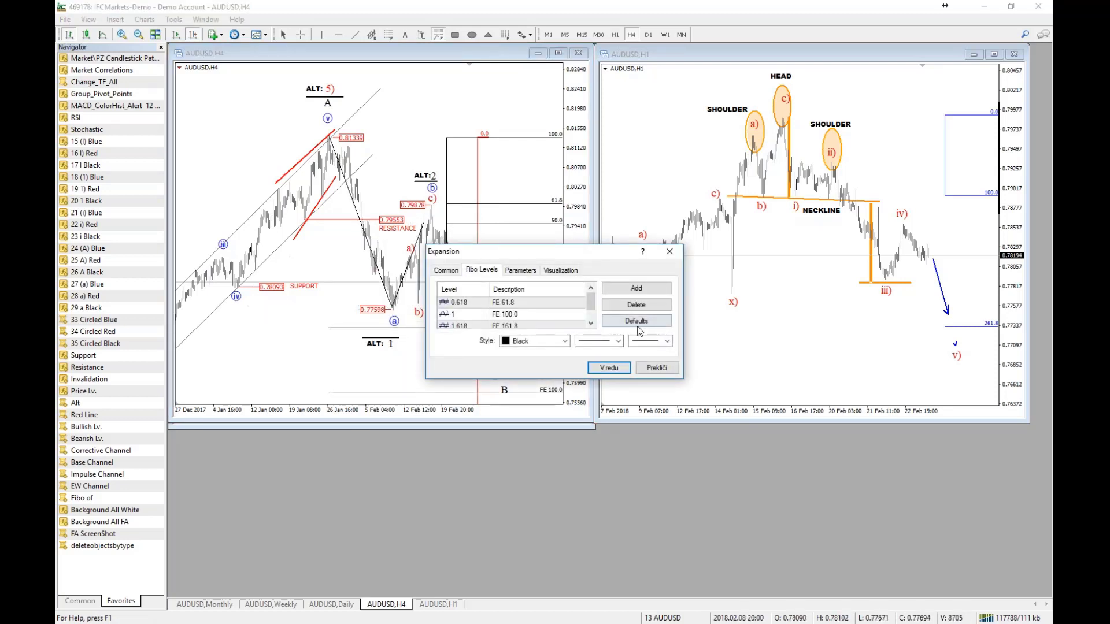
pyautogui.click(610, 368)
pyautogui.moveTo(425, 219); pyautogui.dragTo(430, 205)
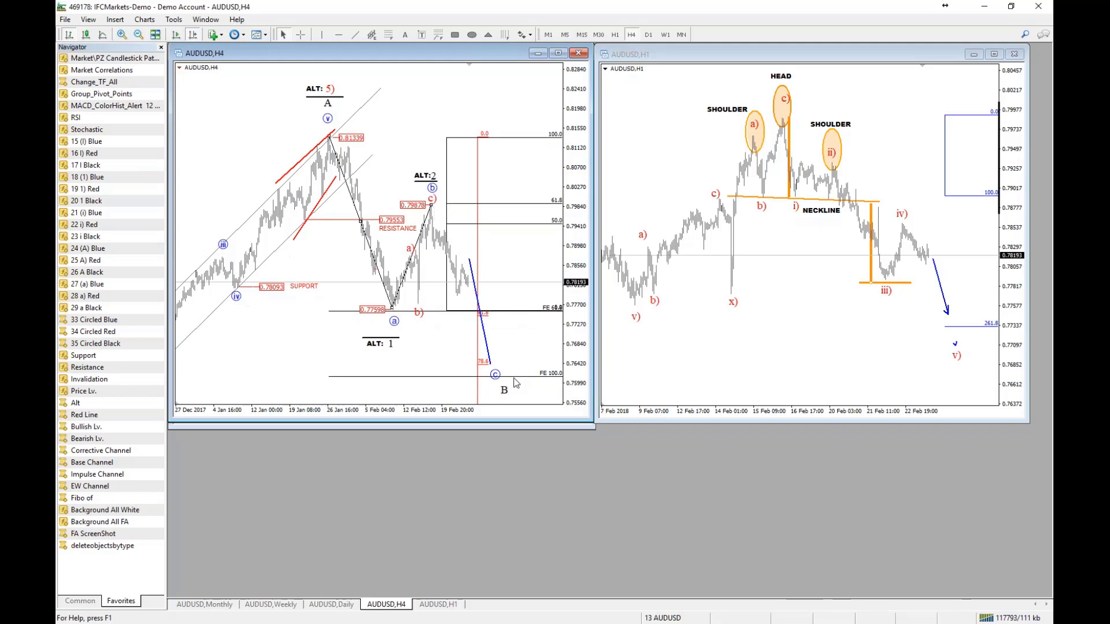
pyautogui.middleClick(520, 381)
pyautogui.click(329, 605)
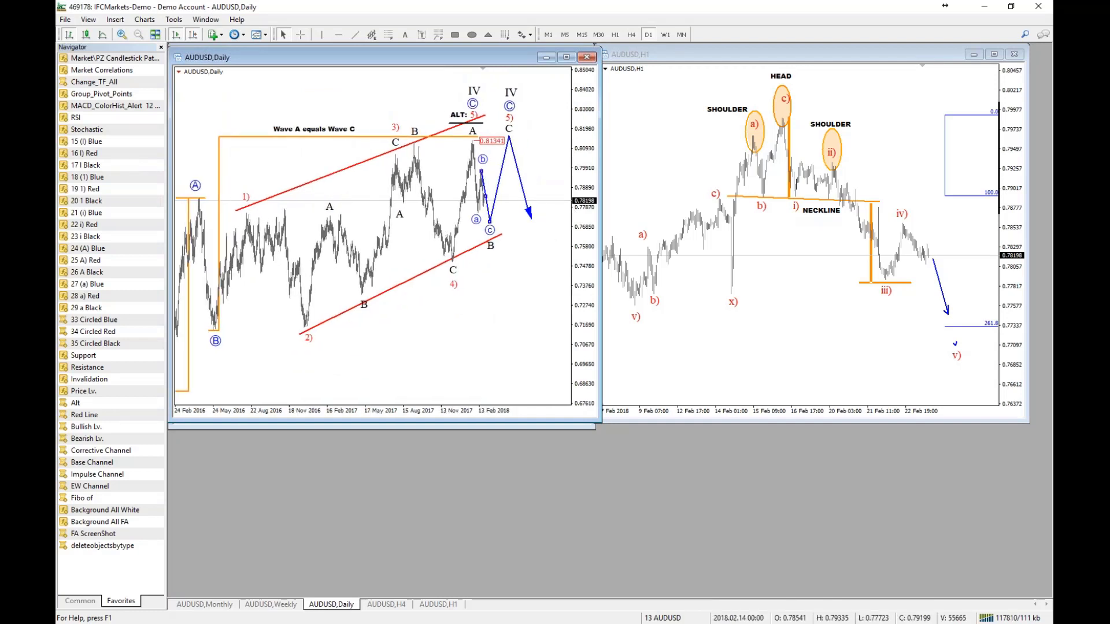
# - Drag the blue zigzag's low down onto the lower red channel line, with the circled c and B labels beneath it
pyautogui.moveTo(481, 170); pyautogui.dragTo(486, 203)
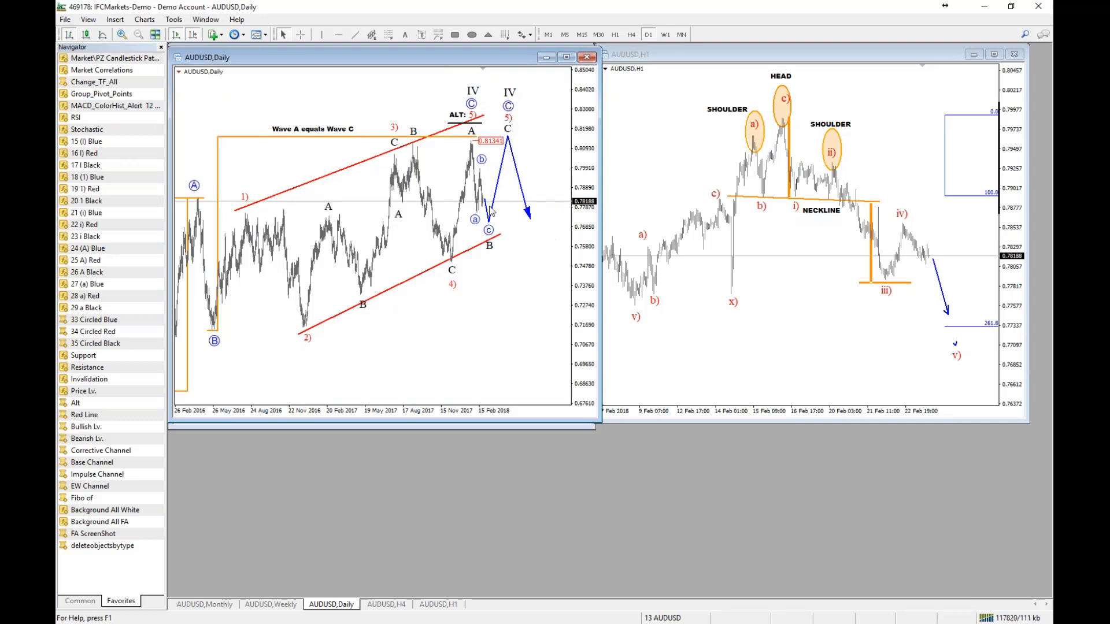
pyautogui.moveTo(493, 219); pyautogui.dragTo(496, 276)
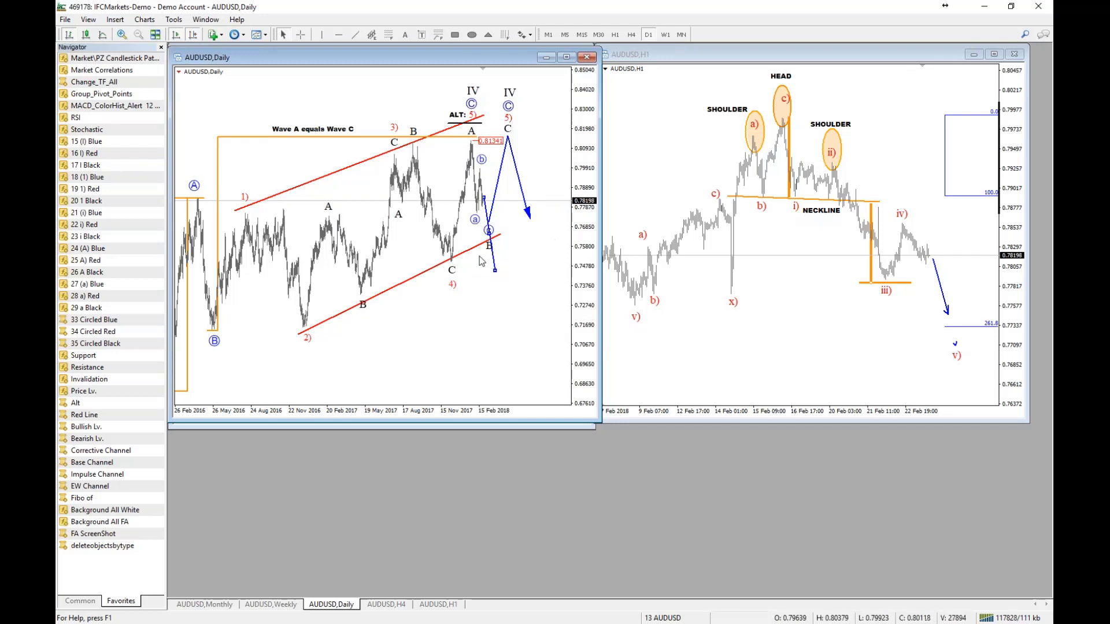
pyautogui.moveTo(497, 266); pyautogui.dragTo(502, 290)
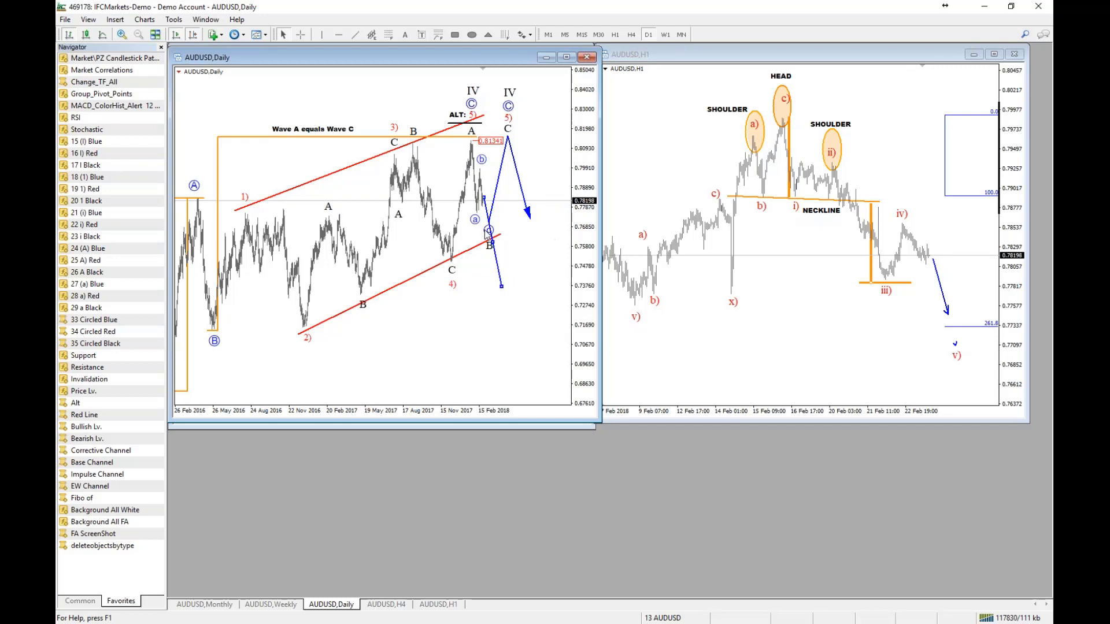
pyautogui.moveTo(487, 235)
pyautogui.mouseDown()
pyautogui.moveTo(501, 201)
pyautogui.moveTo(509, 291)
pyautogui.moveTo(506, 250)
pyautogui.moveTo(495, 258)
pyautogui.moveTo(491, 241)
pyautogui.mouseUp()
pyautogui.click(386, 605)
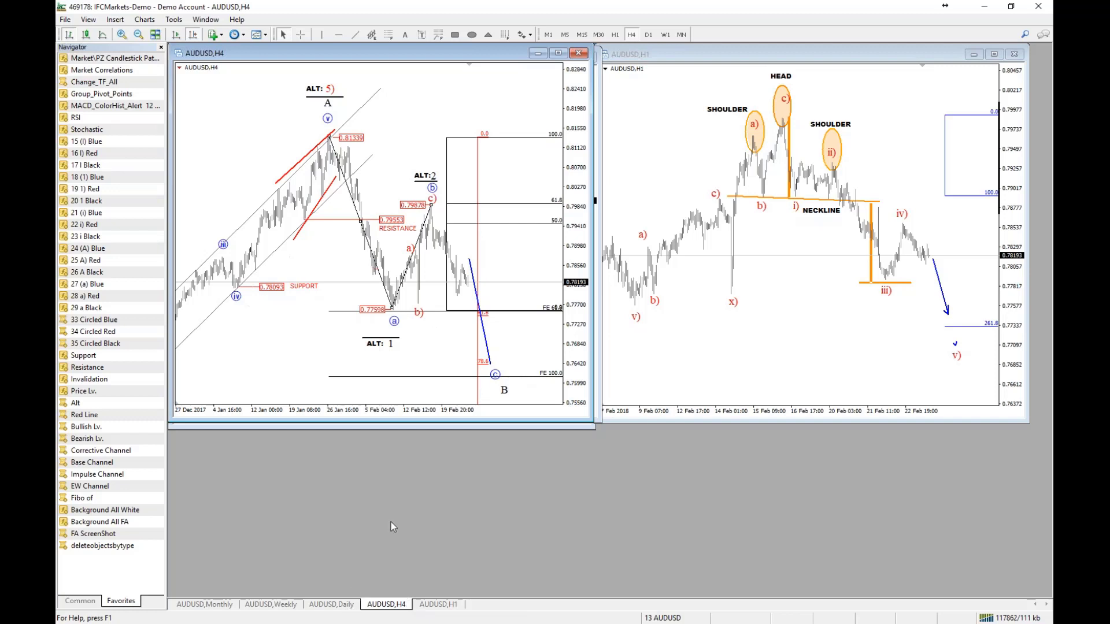
pyautogui.click(330, 607)
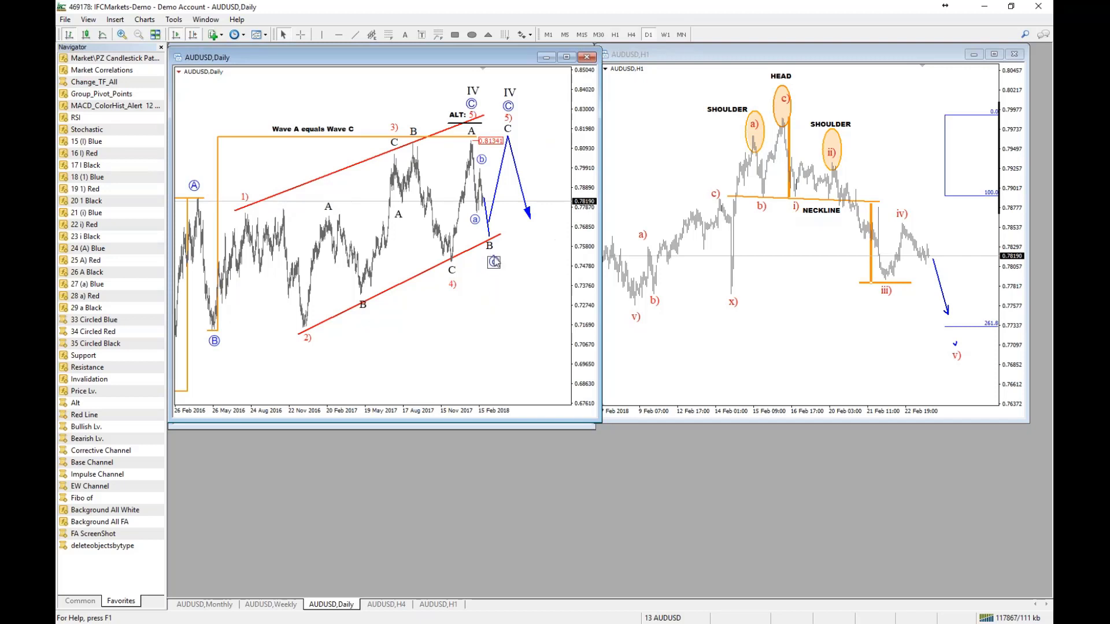
pyautogui.moveTo(489, 221); pyautogui.dragTo(490, 235)
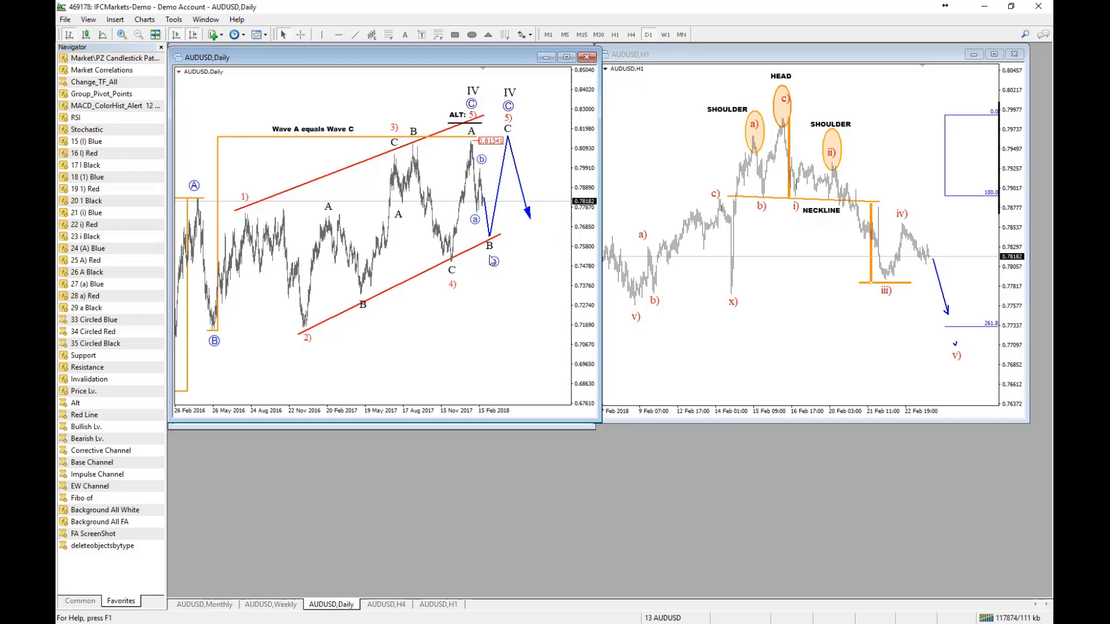
pyautogui.moveTo(491, 249)
pyautogui.mouseDown()
pyautogui.moveTo(495, 267)
pyautogui.moveTo(493, 253)
pyautogui.mouseUp()
# - Load the USDCAD profile, shift the H4 Fibonacci retracement right and delete the blue up-trend line
pyautogui.click(662, 618)
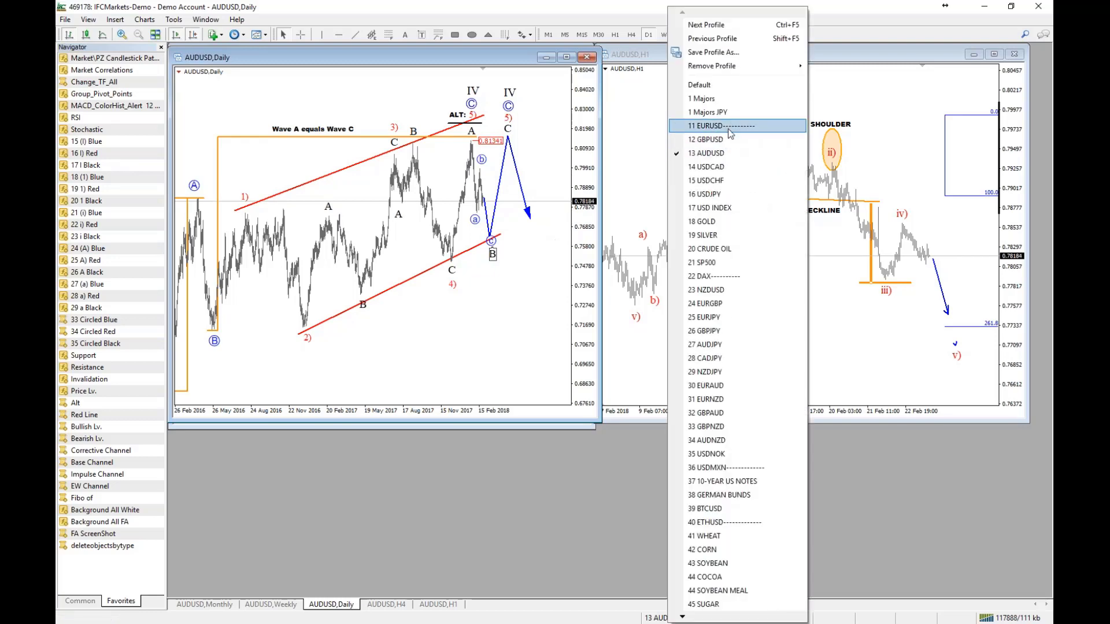
pyautogui.click(733, 167)
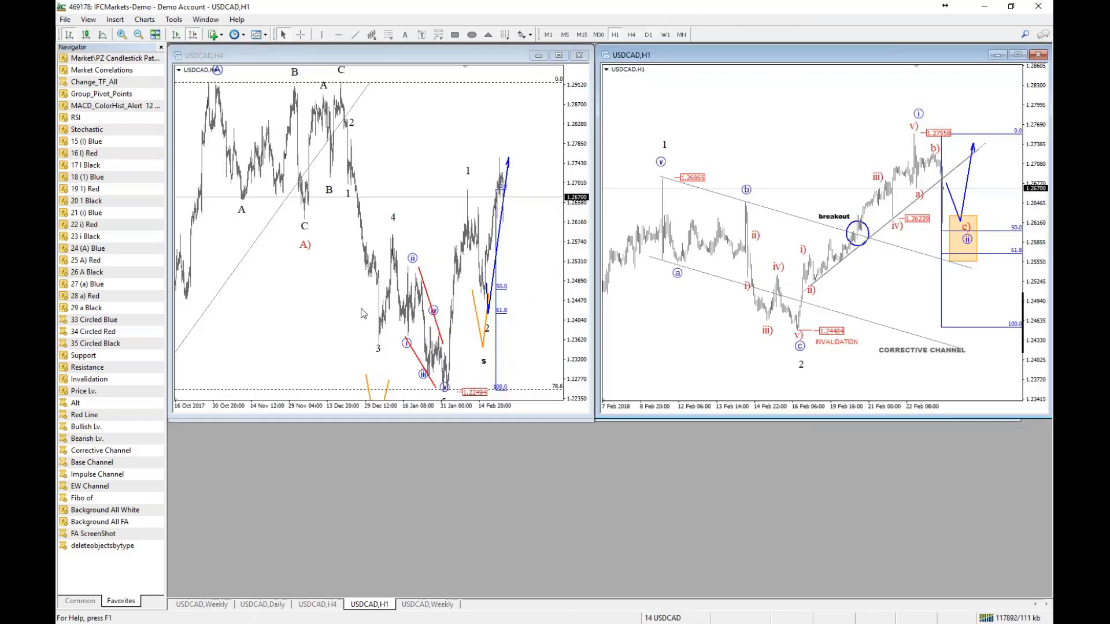
pyautogui.moveTo(565, 150); pyautogui.dragTo(573, 254)
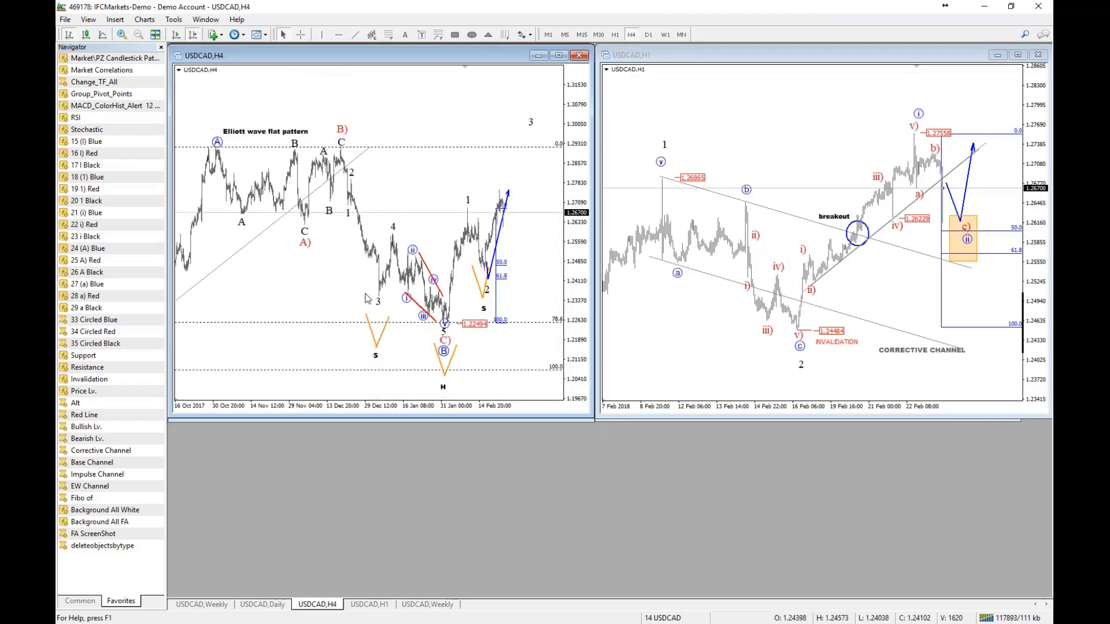
pyautogui.moveTo(508, 267); pyautogui.dragTo(540, 264)
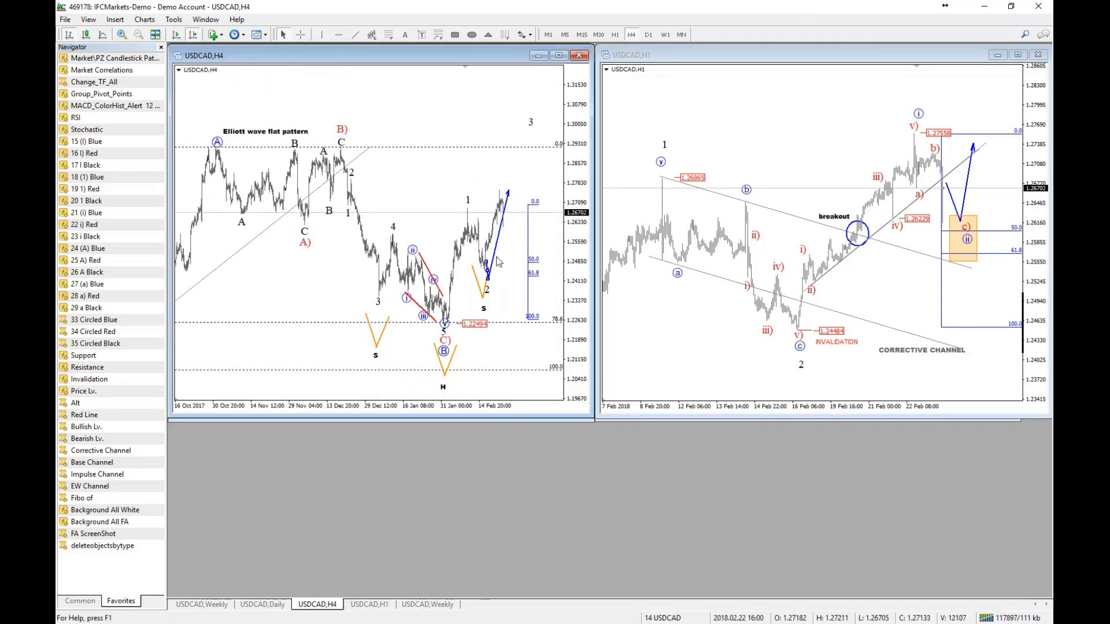
pyautogui.press('Delete')
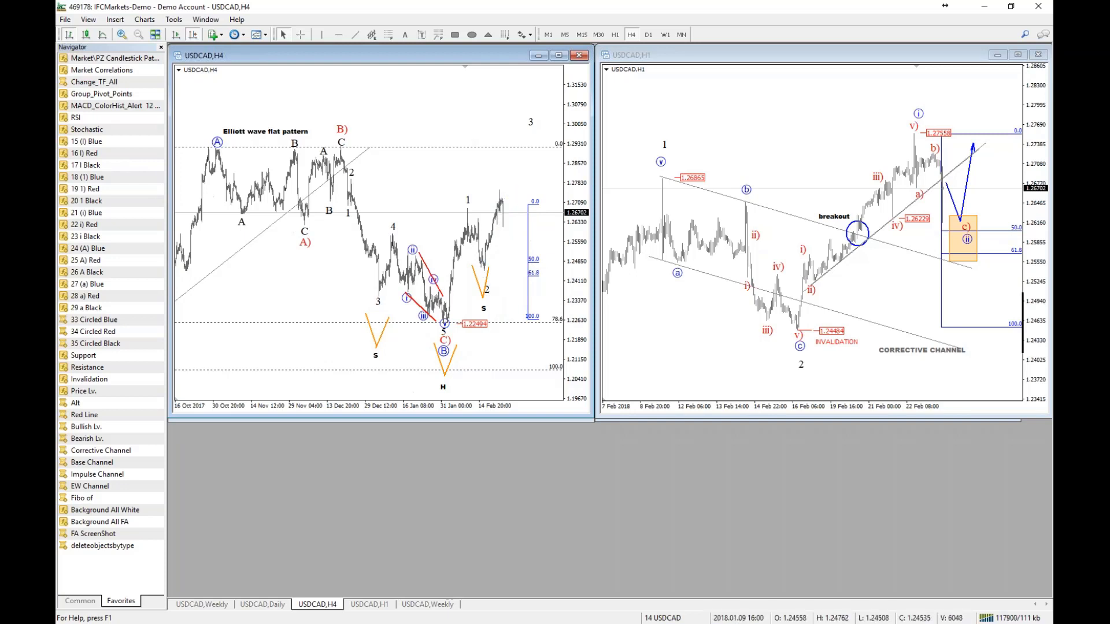
# - Nudge the wave 1 label up and left, then show the USDCAD Daily chart
pyautogui.hotkey('ctrl', 'f')
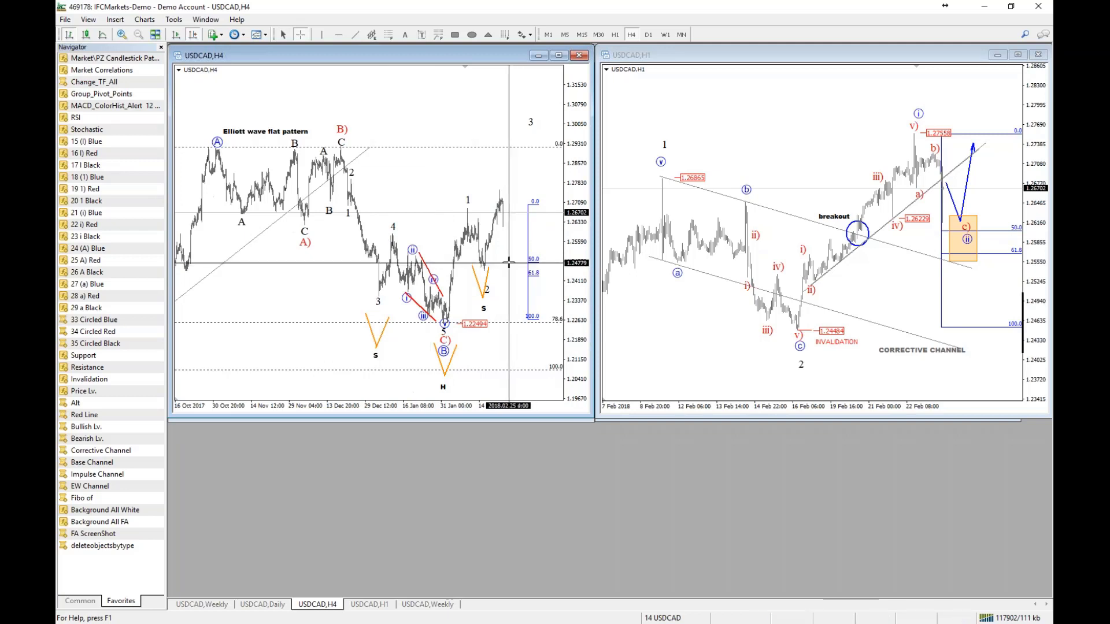
pyautogui.click(467, 215)
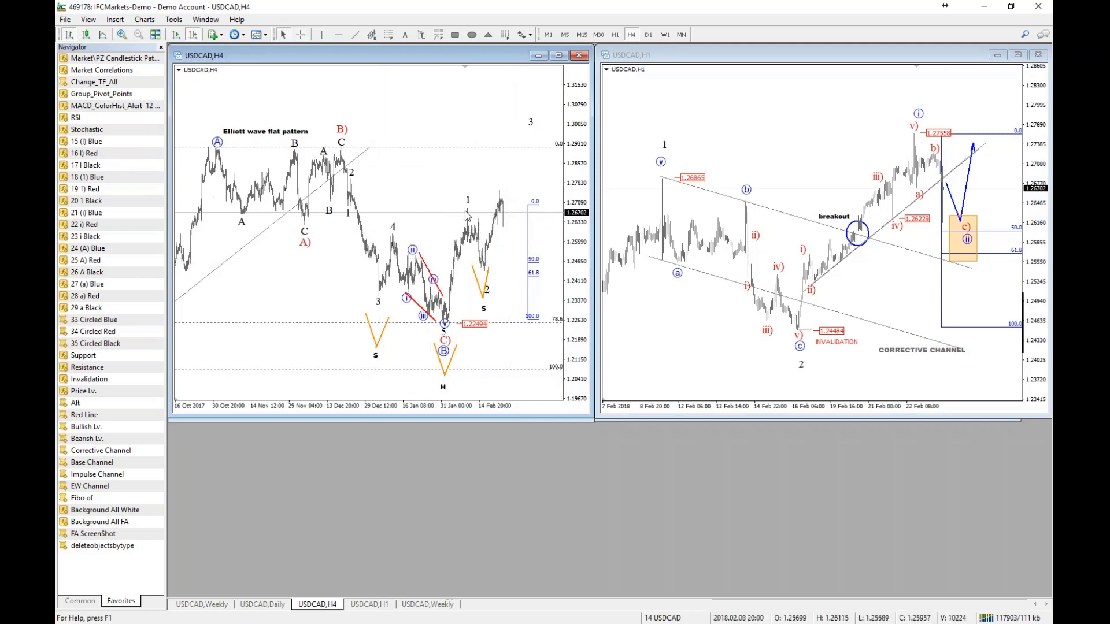
pyautogui.moveTo(475, 224); pyautogui.dragTo(469, 196)
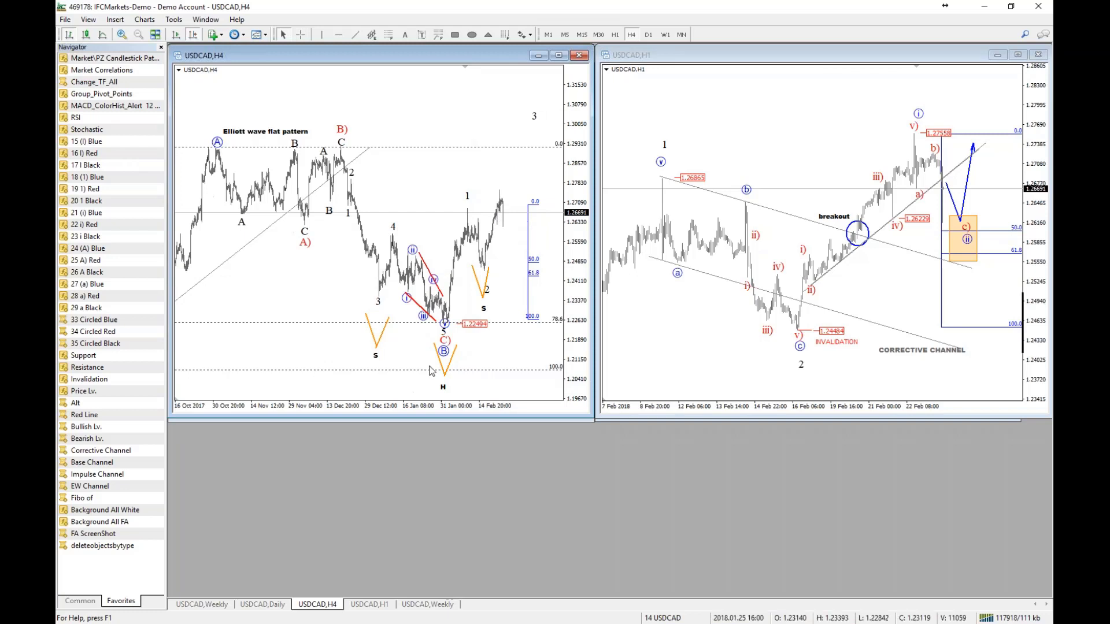
pyautogui.middleClick(224, 160)
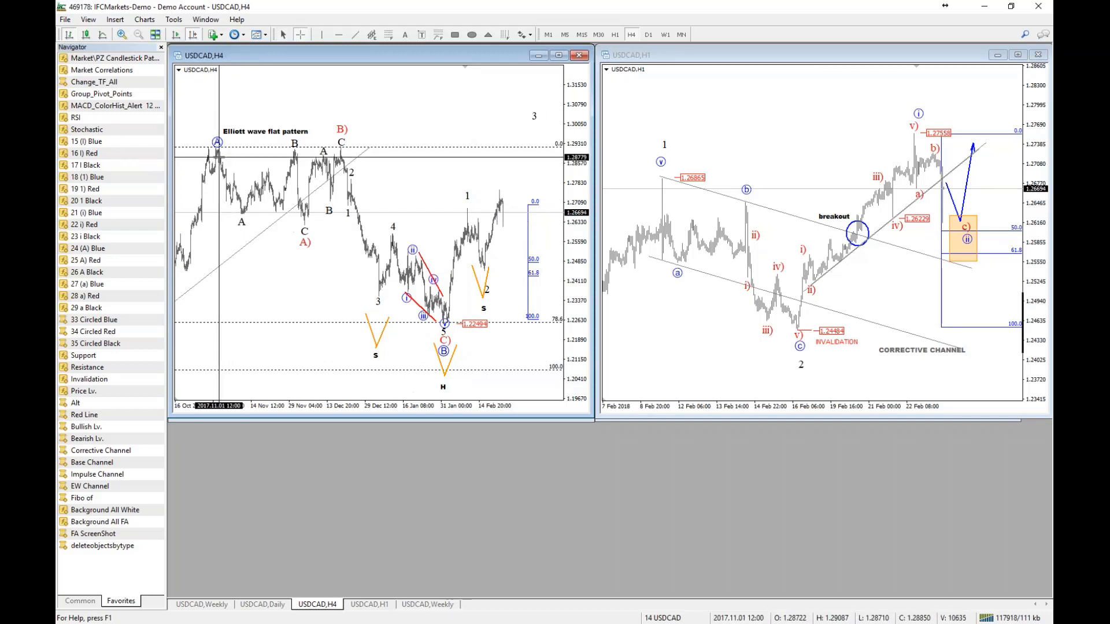
pyautogui.click(274, 604)
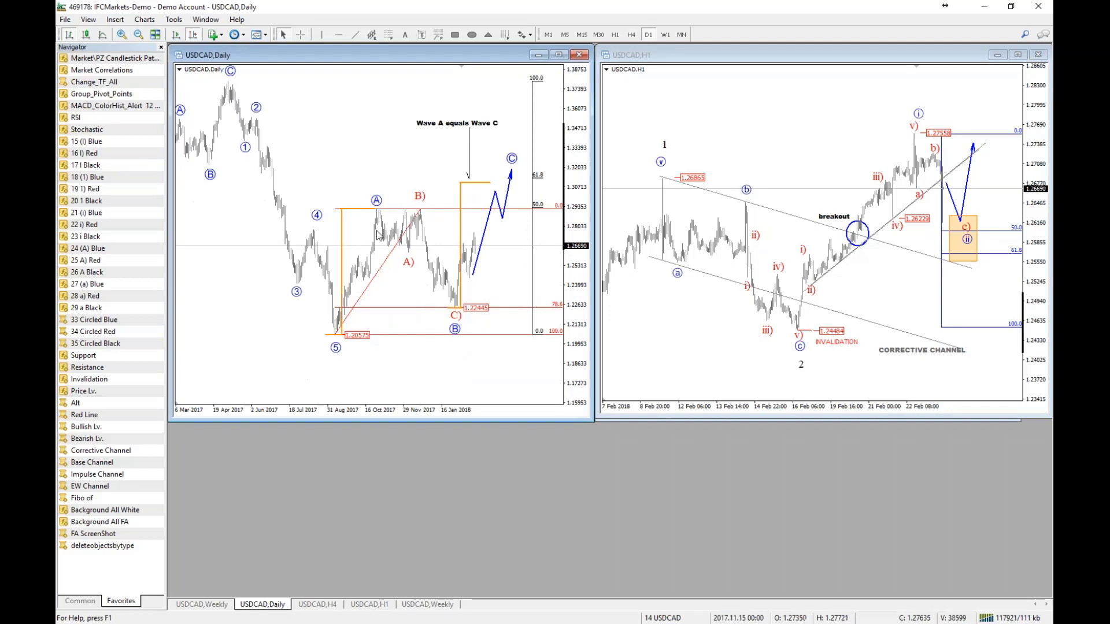
# - Read dates and prices with the crosshair on the USDCAD Daily and H4 charts, then activate the H1 chart
pyautogui.middleClick(460, 315)
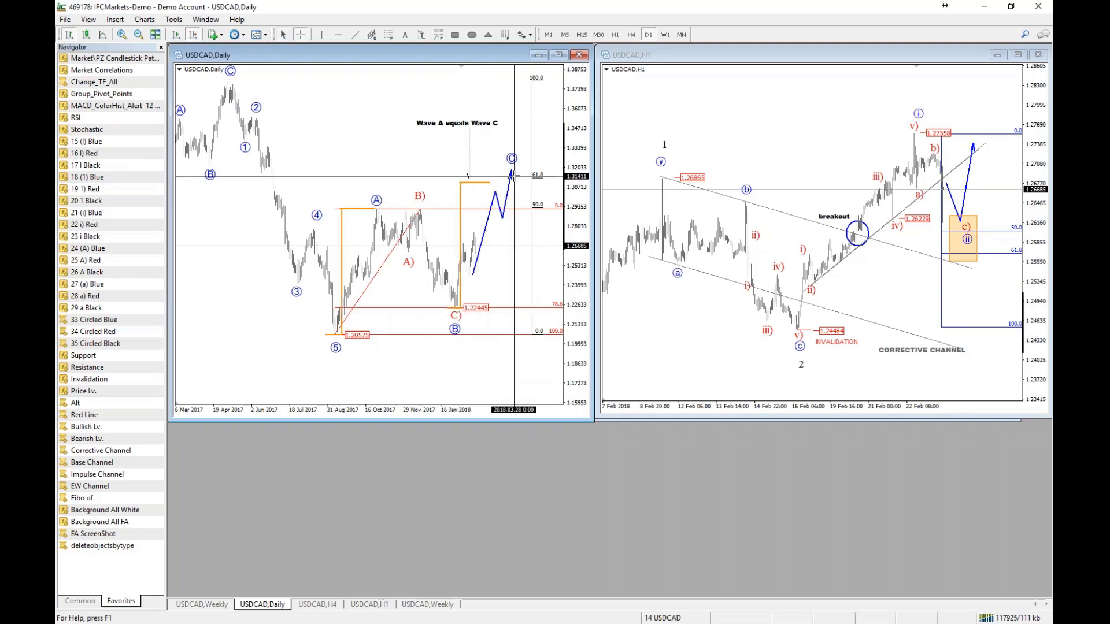
pyautogui.middleClick(481, 183)
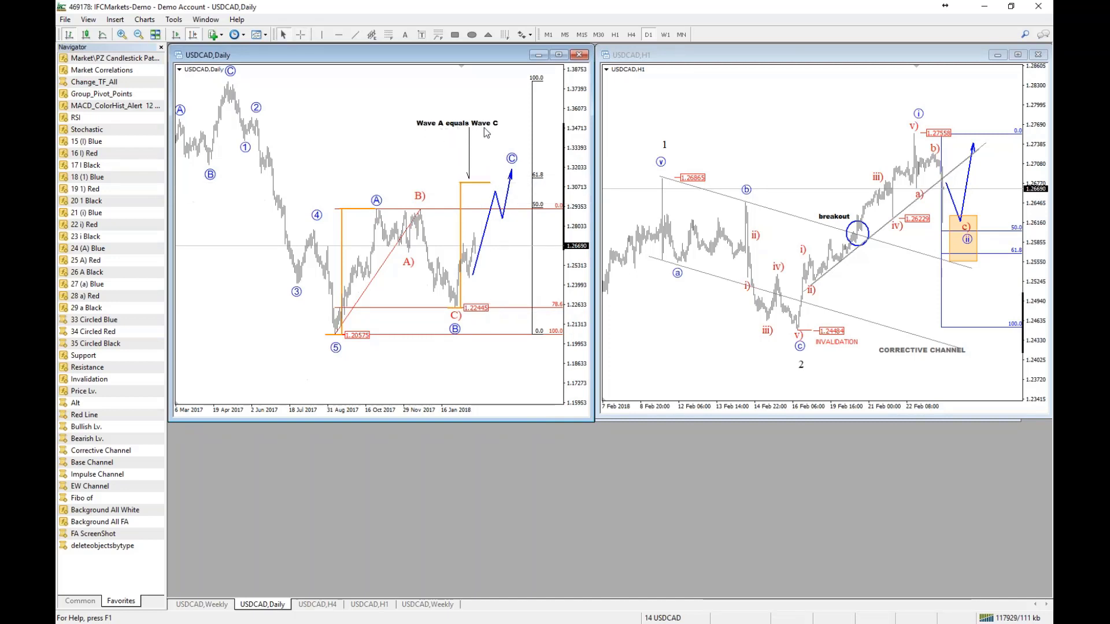
pyautogui.middleClick(499, 183)
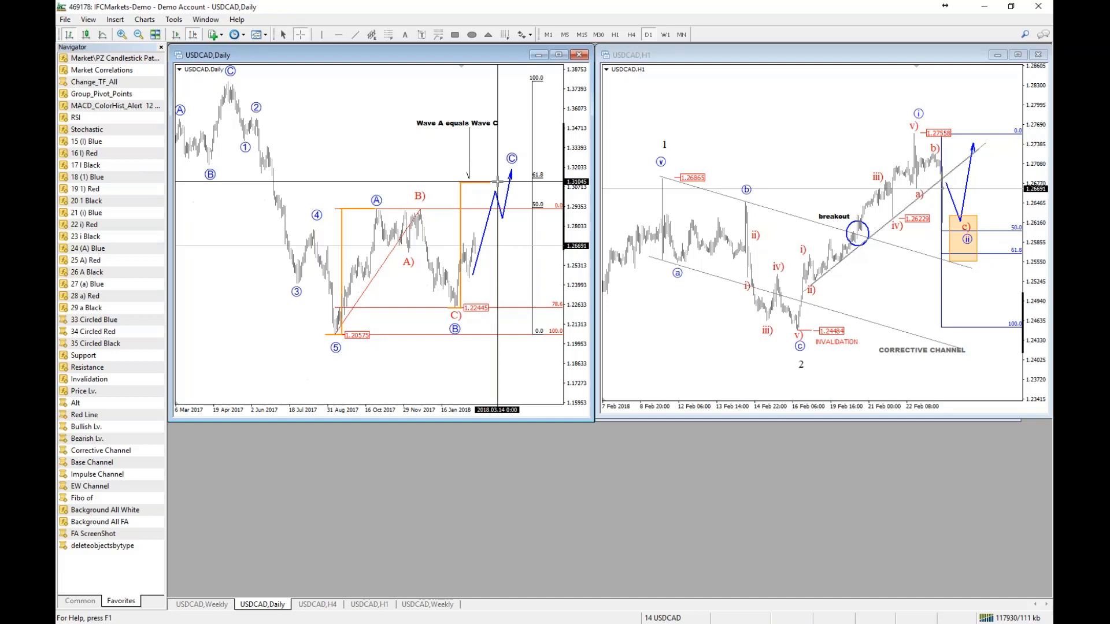
pyautogui.middleClick(460, 355)
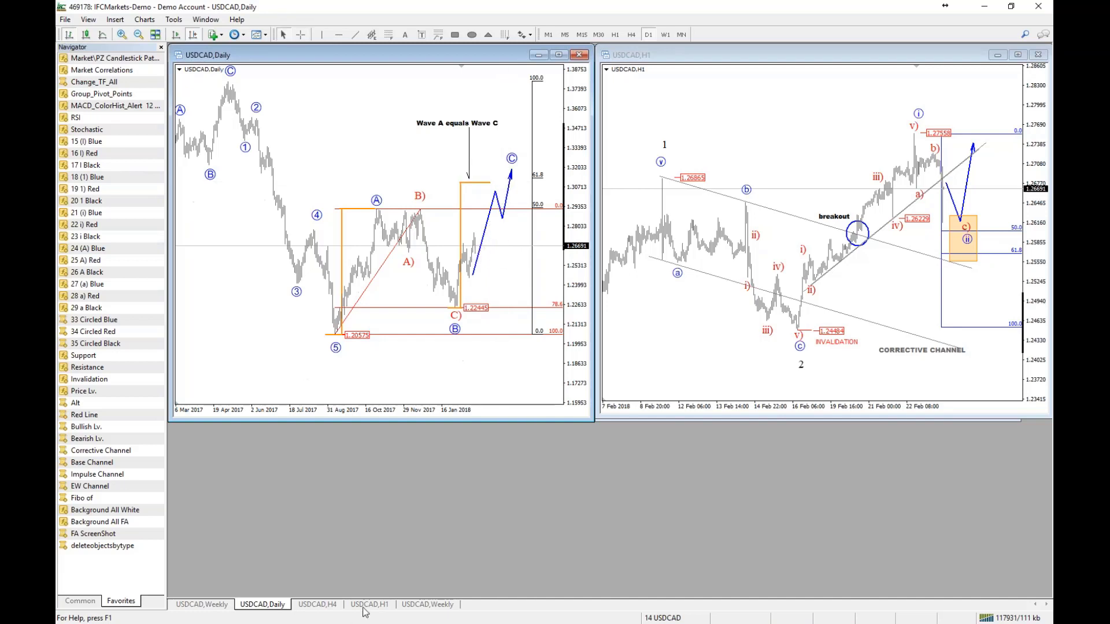
pyautogui.click(338, 608)
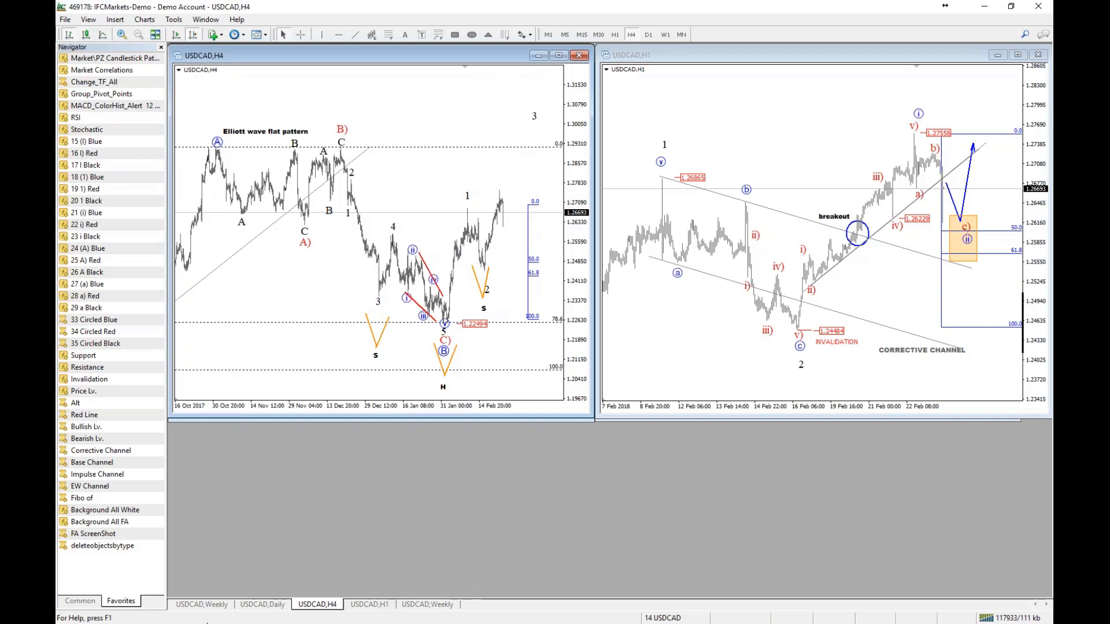
pyautogui.click(264, 604)
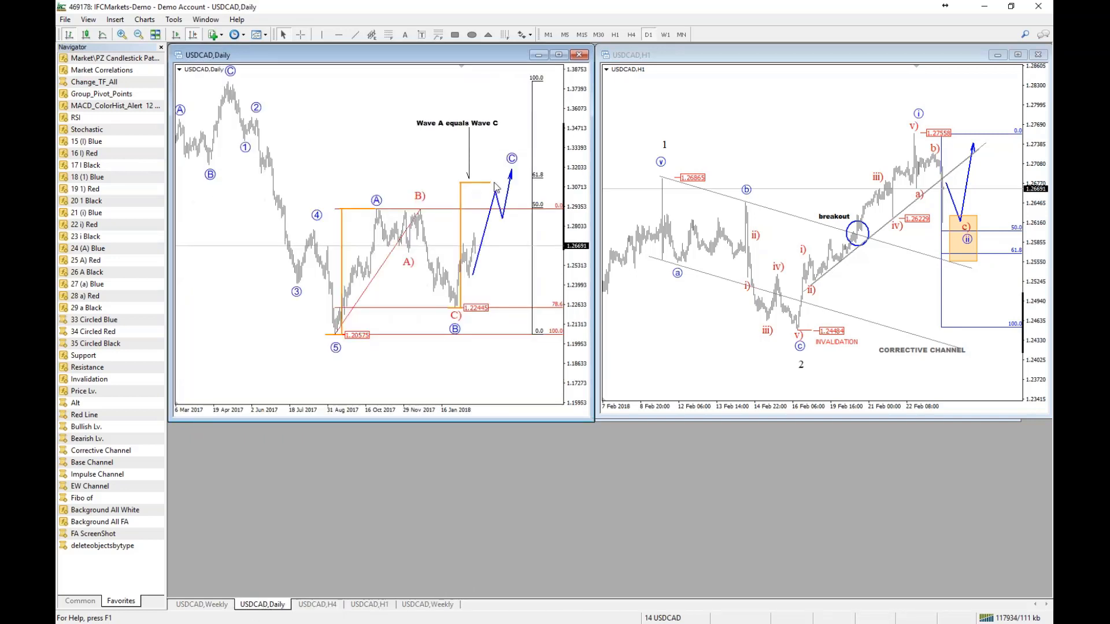
pyautogui.middleClick(542, 167)
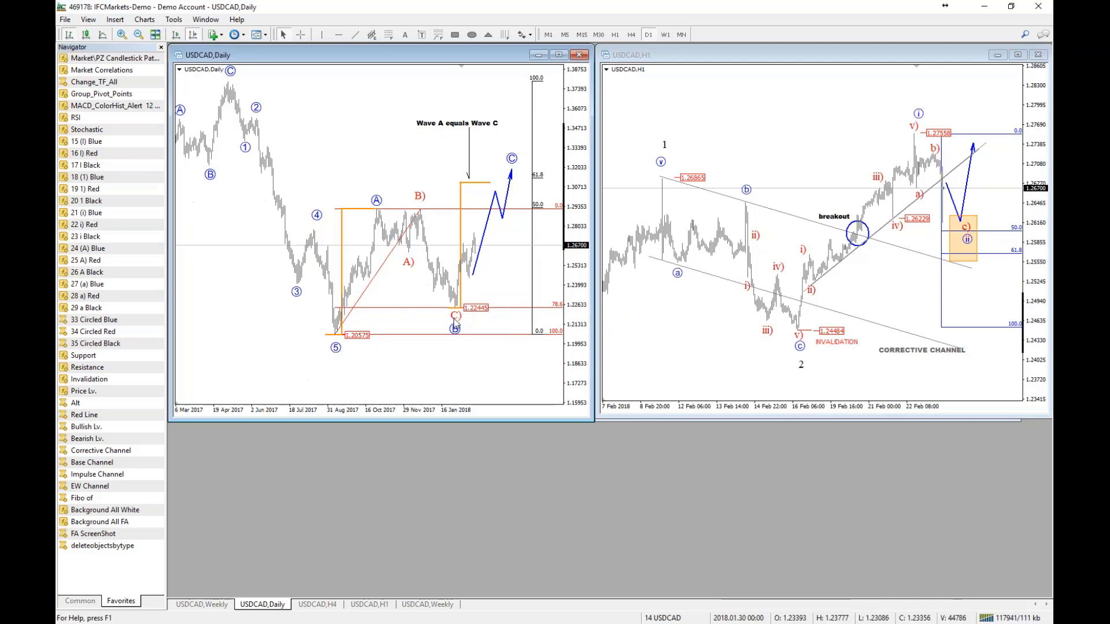
pyautogui.middleClick(464, 282)
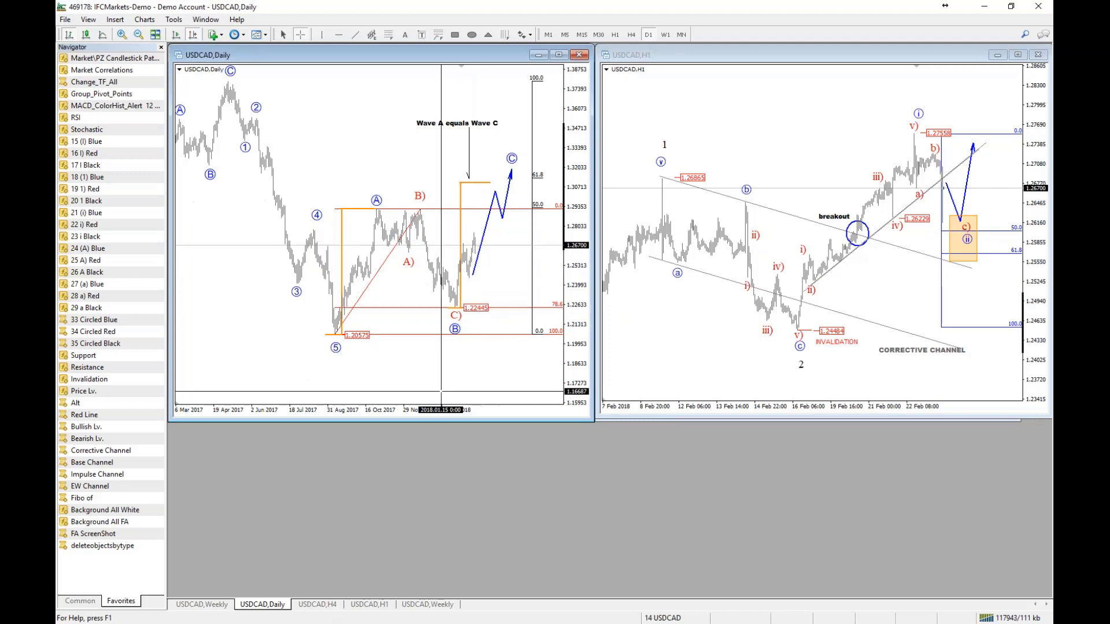
pyautogui.click(330, 608)
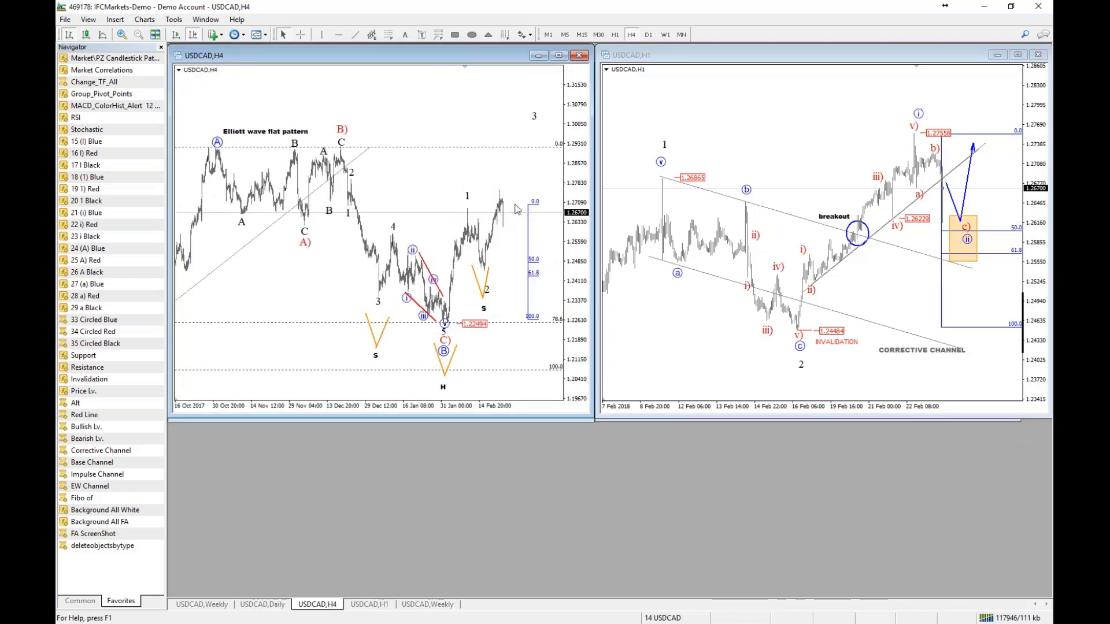
pyautogui.middleClick(512, 222)
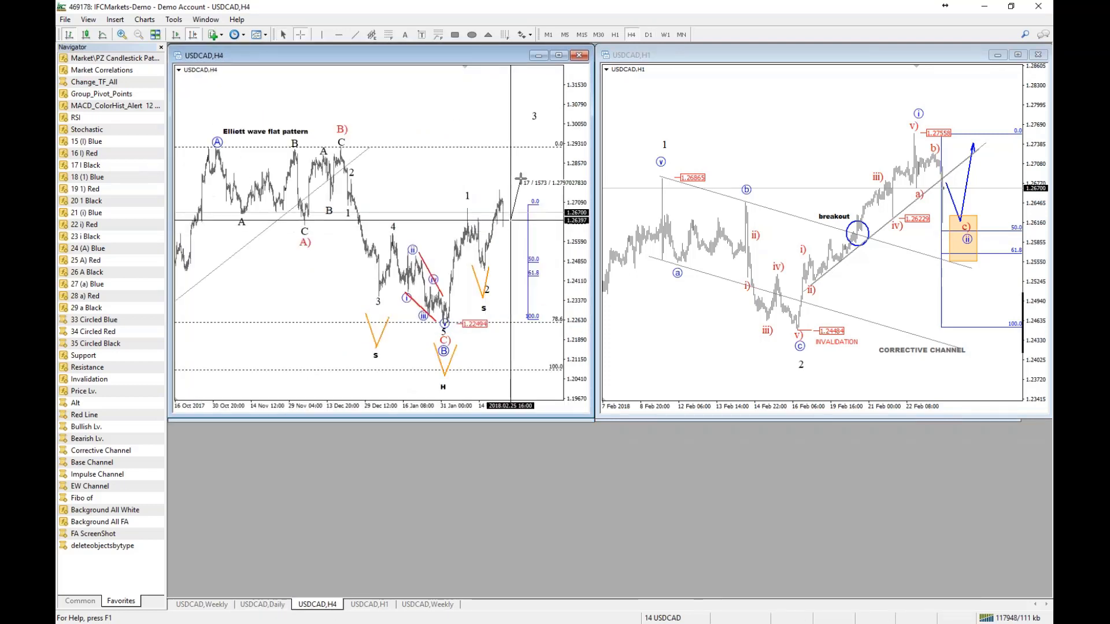
pyautogui.click(937, 225)
# - Shift the H1 Fibonacci retracement left and measure bars and pips up to the recent high
pyautogui.doubleClick(941, 231)
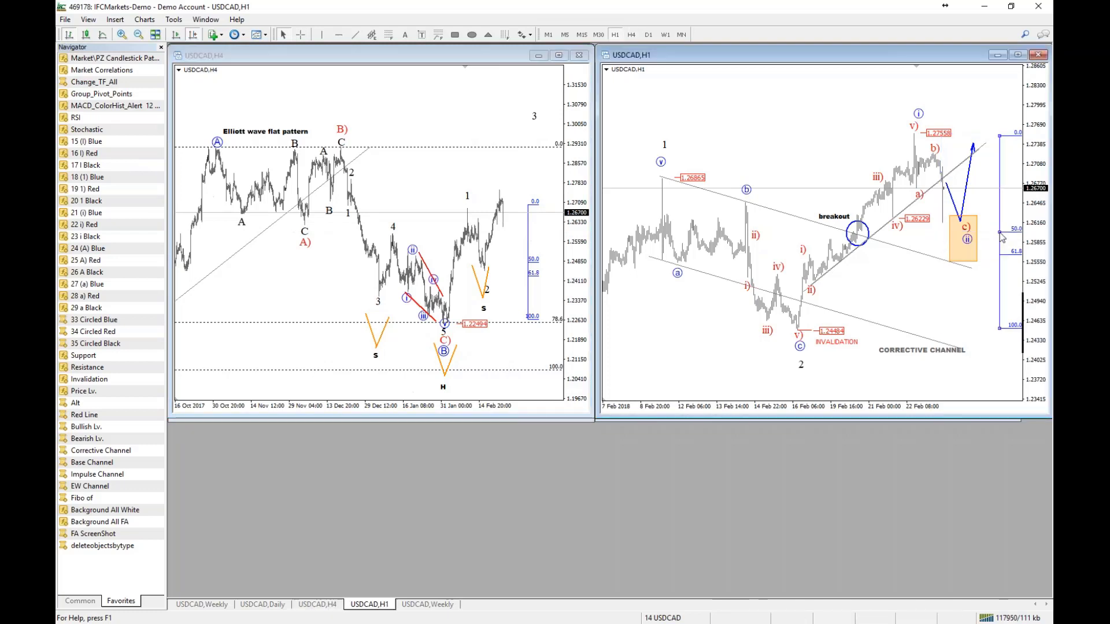
pyautogui.moveTo(941, 230); pyautogui.dragTo(887, 233)
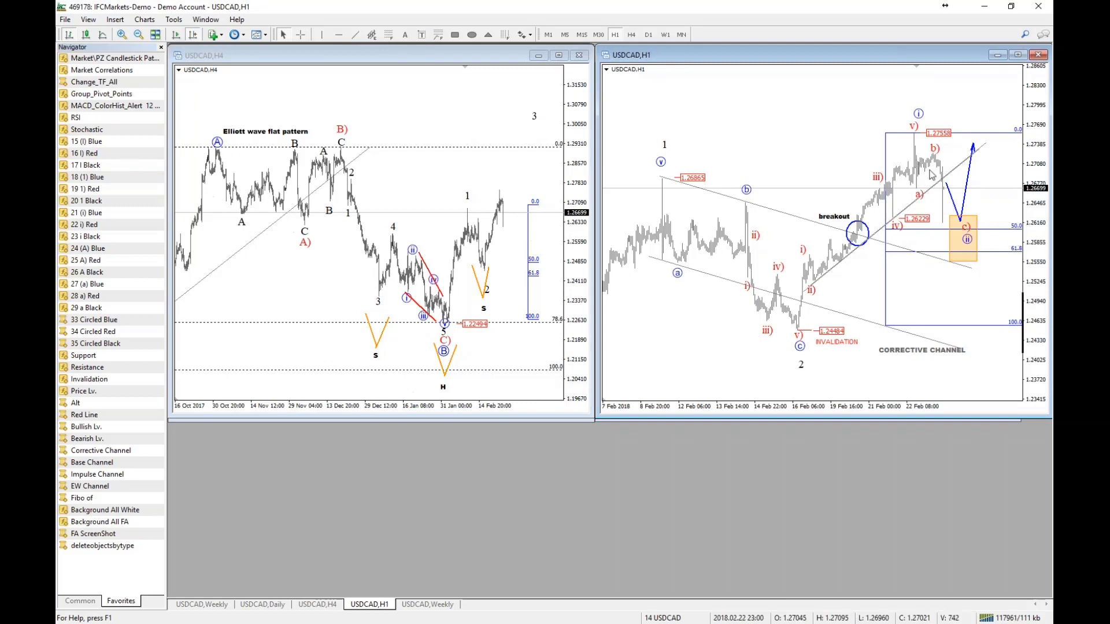
pyautogui.middleClick(955, 174)
pyautogui.moveTo(955, 171); pyautogui.dragTo(969, 102)
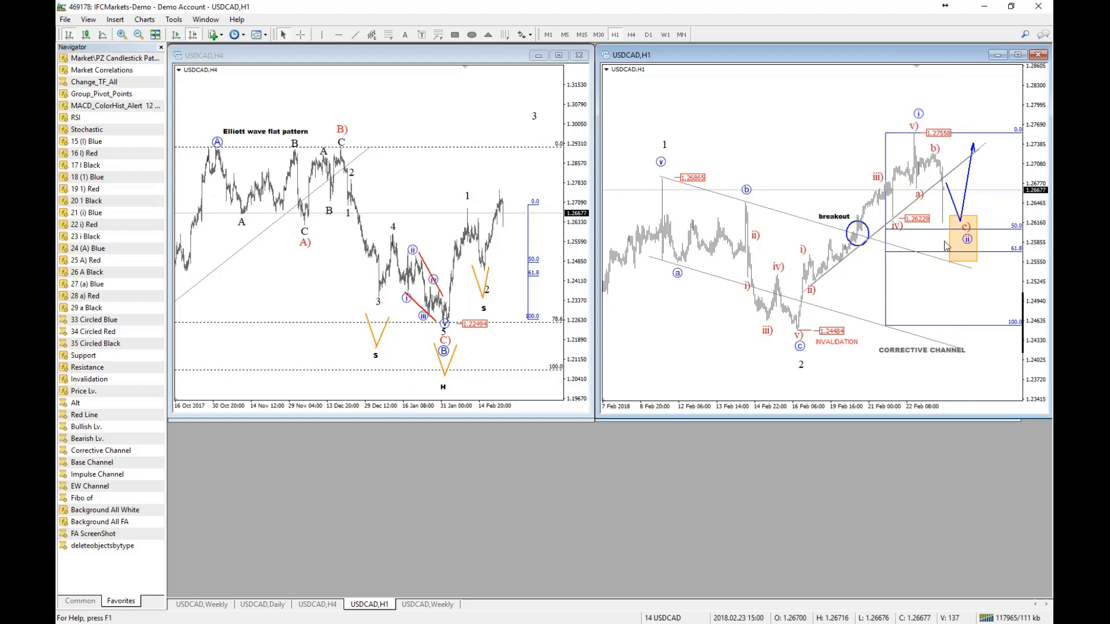
pyautogui.middleClick(946, 186)
pyautogui.moveTo(946, 186); pyautogui.dragTo(953, 164)
# - Delete the projected downward blue line, shorten the arrow to uncover c), and load the USD INDEX profile
pyautogui.doubleClick(951, 199)
pyautogui.press('Delete')
pyautogui.moveTo(961, 221); pyautogui.dragTo(955, 183)
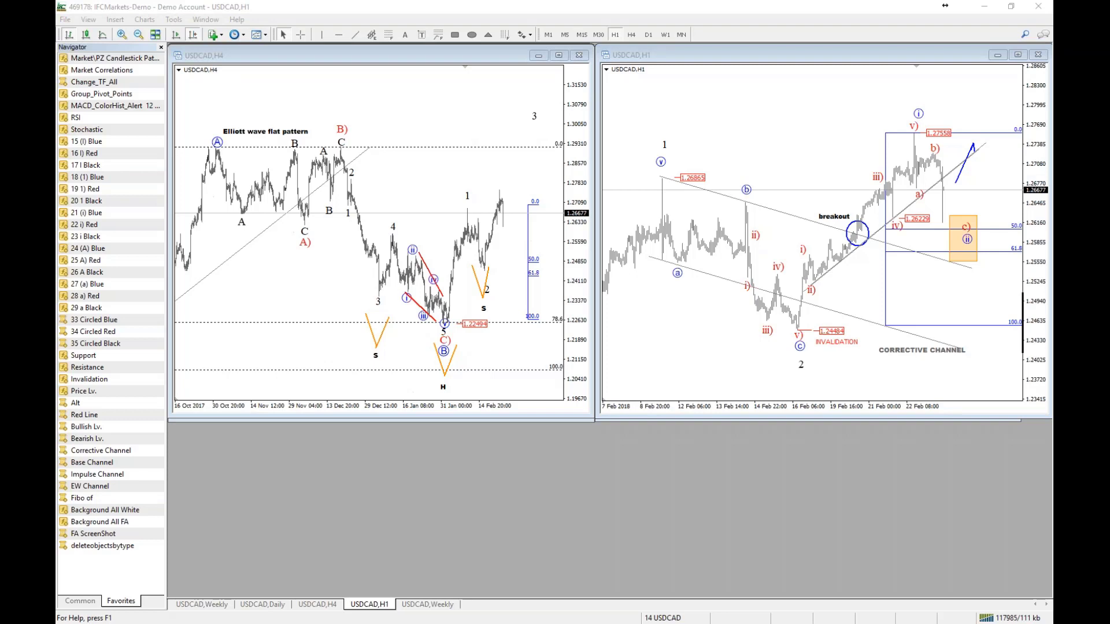
pyautogui.click(685, 617)
pyautogui.click(751, 206)
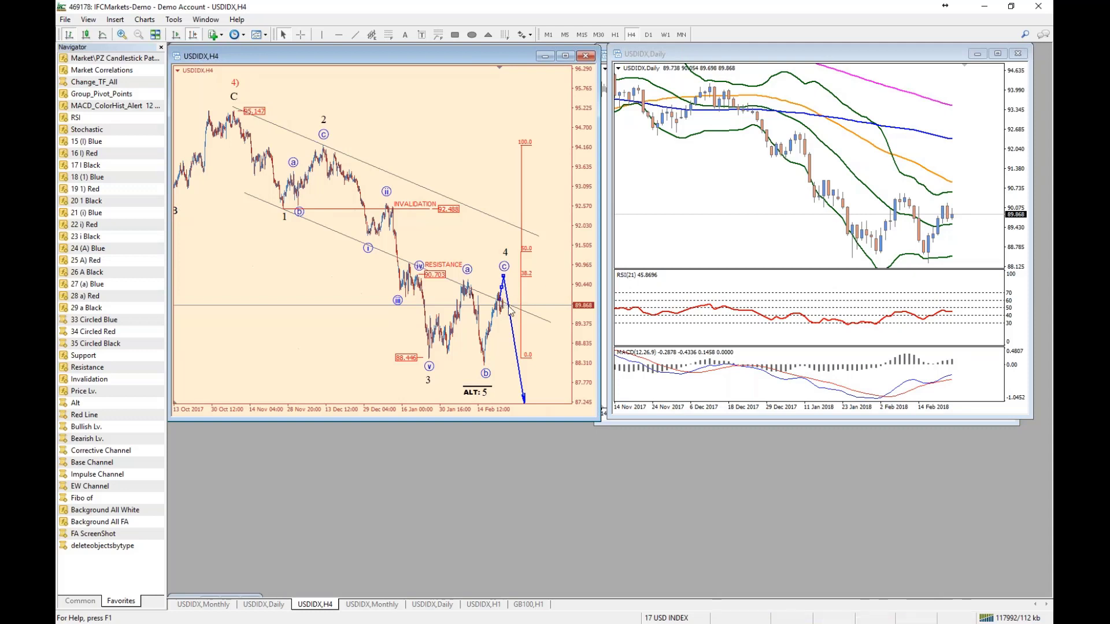
# - Apply the Background All White indicator to the USDIDX H4 chart
pyautogui.moveTo(504, 277); pyautogui.dragTo(508, 272)
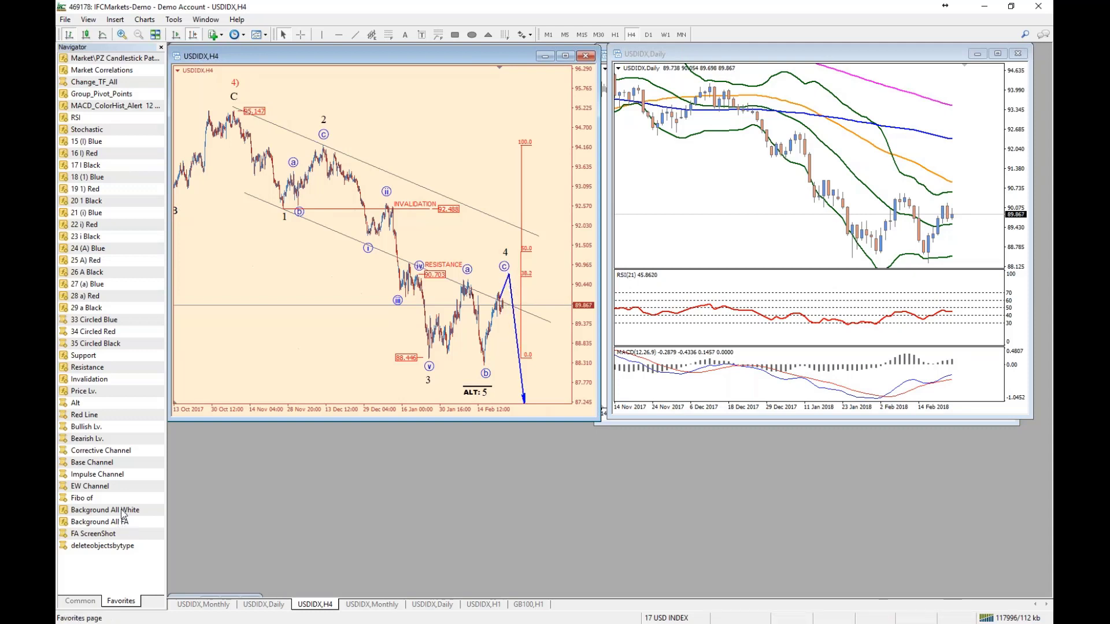
pyautogui.moveTo(119, 510); pyautogui.dragTo(368, 298)
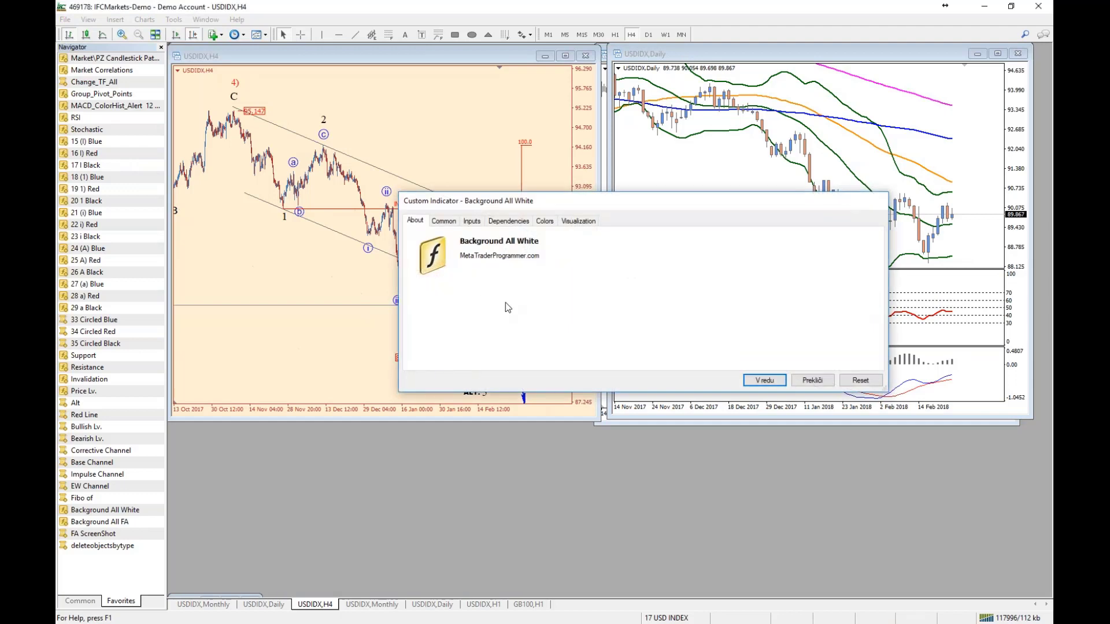
pyautogui.press('Return')
pyautogui.middleClick(509, 342)
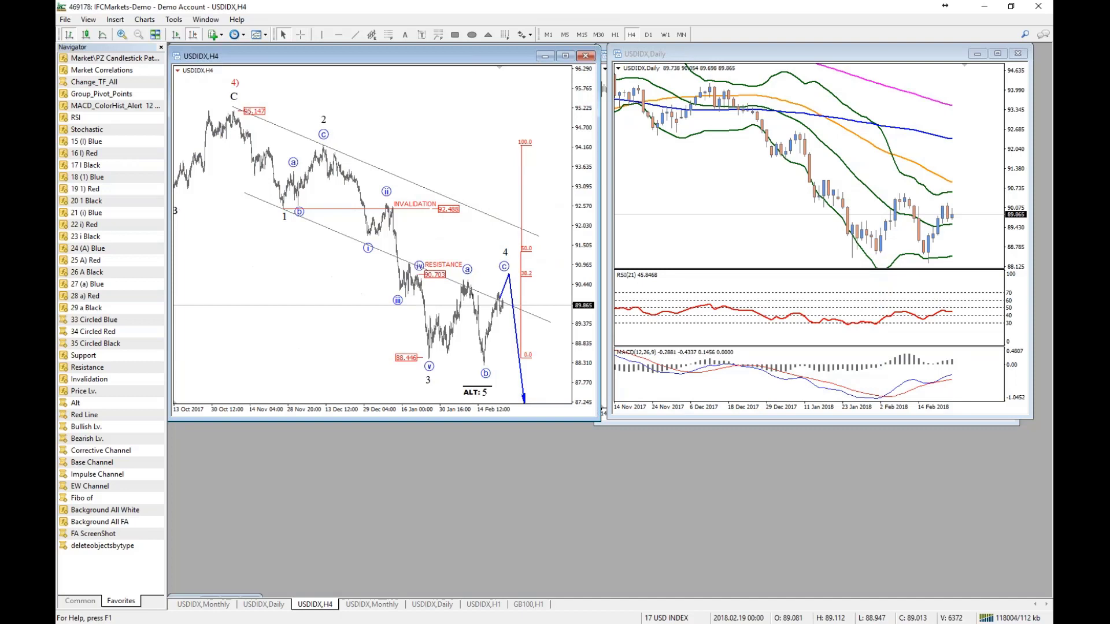
# - Raise the resistance level and its RESISTANCE text to 90.953, nudge the iv label, and compress the price scale
pyautogui.middleClick(524, 245)
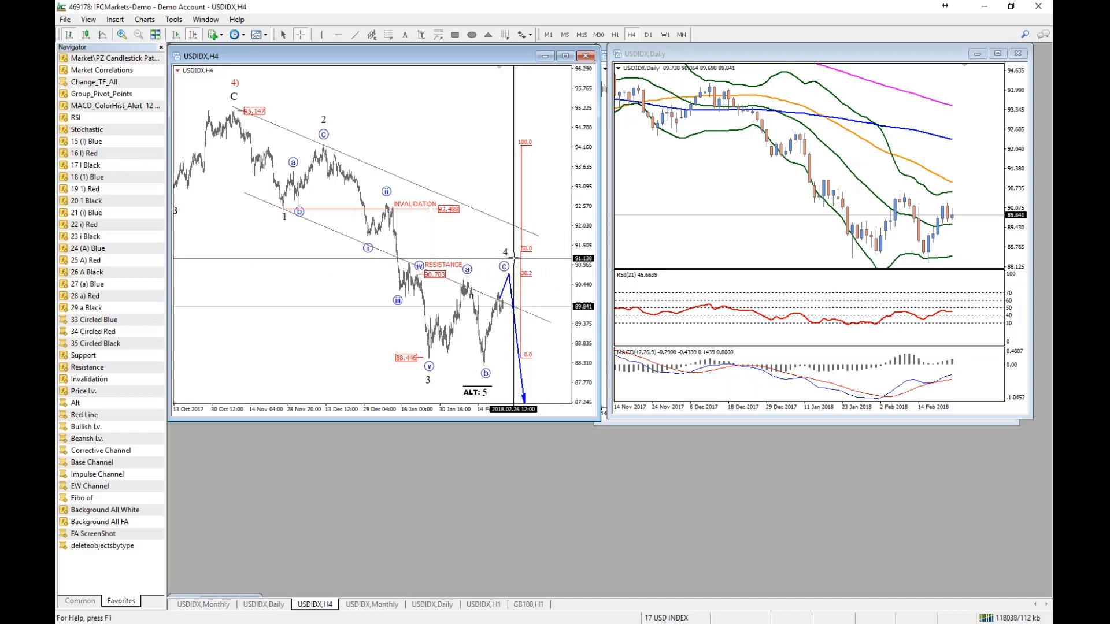
pyautogui.press('Escape')
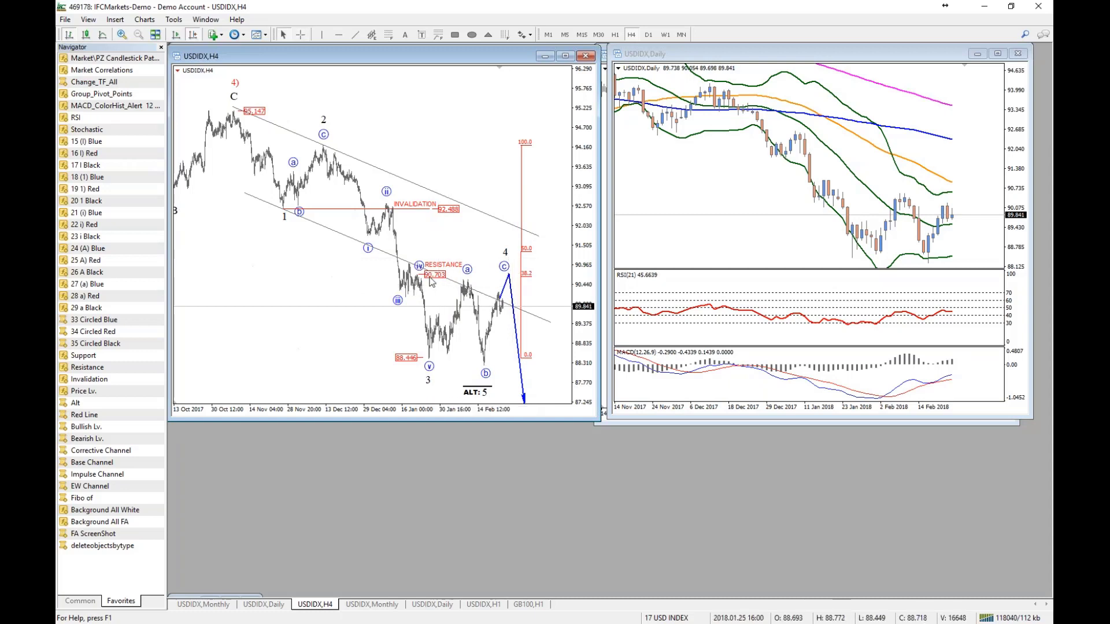
pyautogui.moveTo(421, 282); pyautogui.dragTo(408, 259)
pyautogui.middleClick(386, 261)
pyautogui.press('Escape')
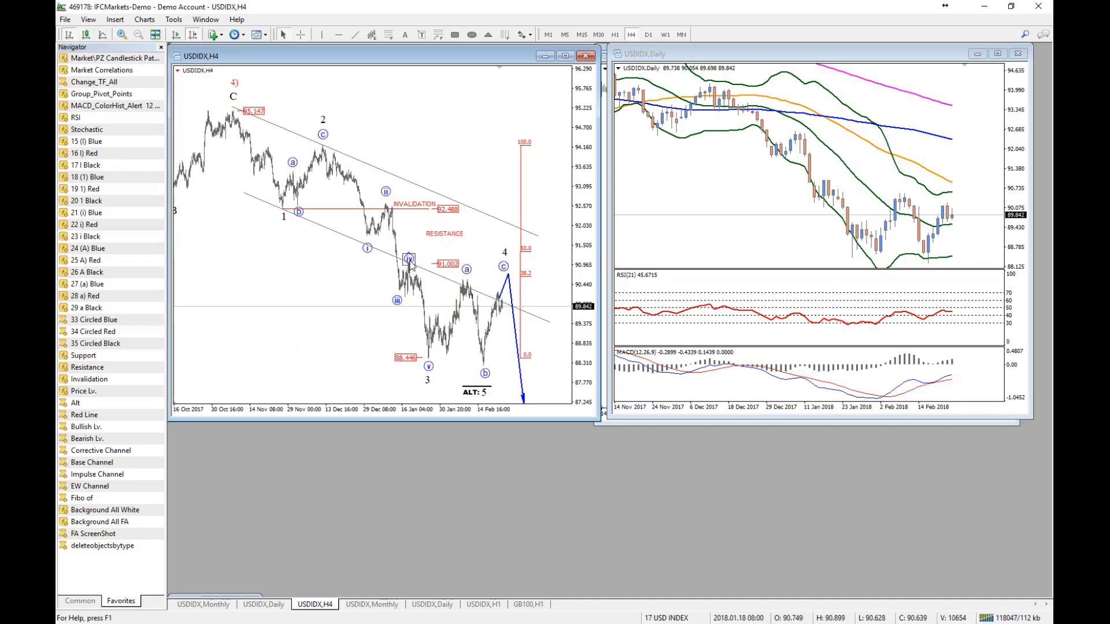
pyautogui.moveTo(409, 260)
pyautogui.mouseDown()
pyautogui.moveTo(422, 251)
pyautogui.moveTo(436, 269)
pyautogui.moveTo(422, 261)
pyautogui.mouseUp()
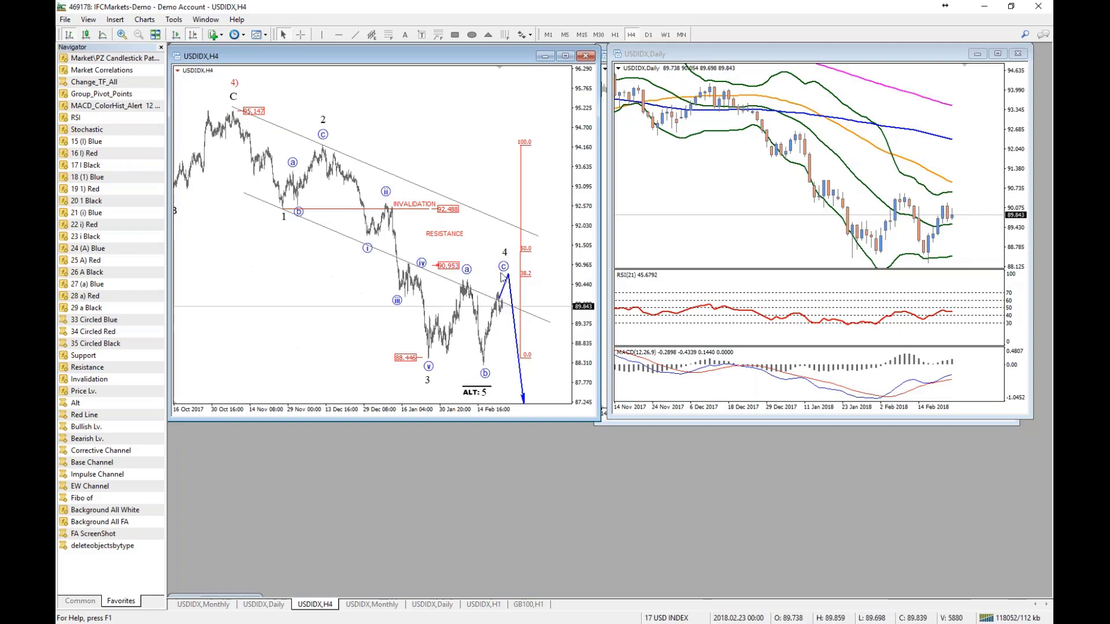
pyautogui.moveTo(589, 294); pyautogui.dragTo(591, 309)
pyautogui.doubleClick(501, 290)
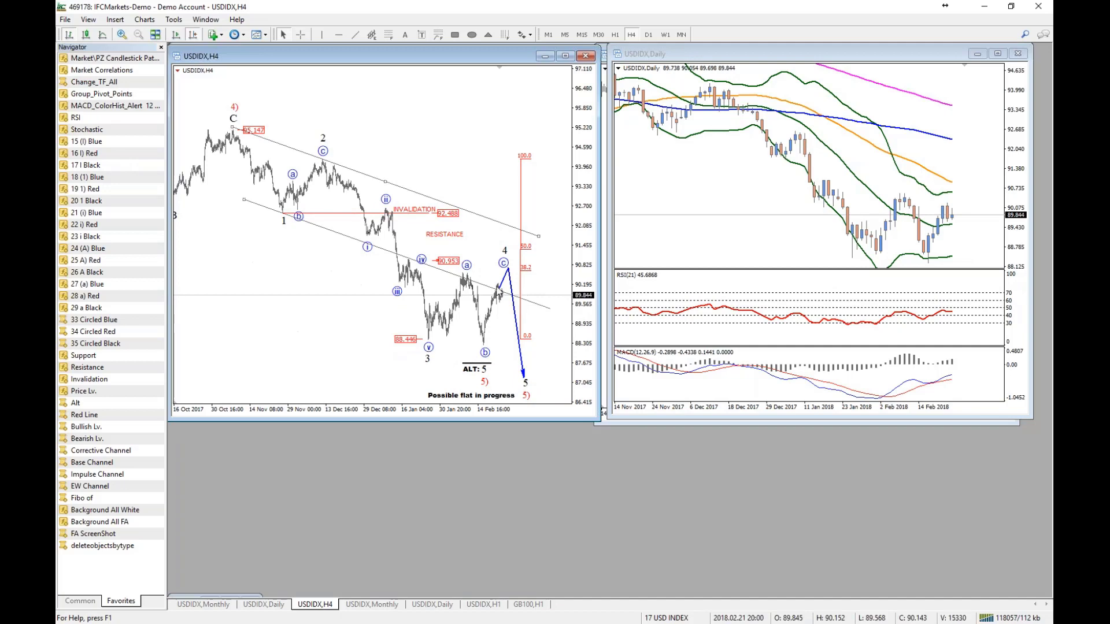
pyautogui.moveTo(503, 292); pyautogui.dragTo(509, 290)
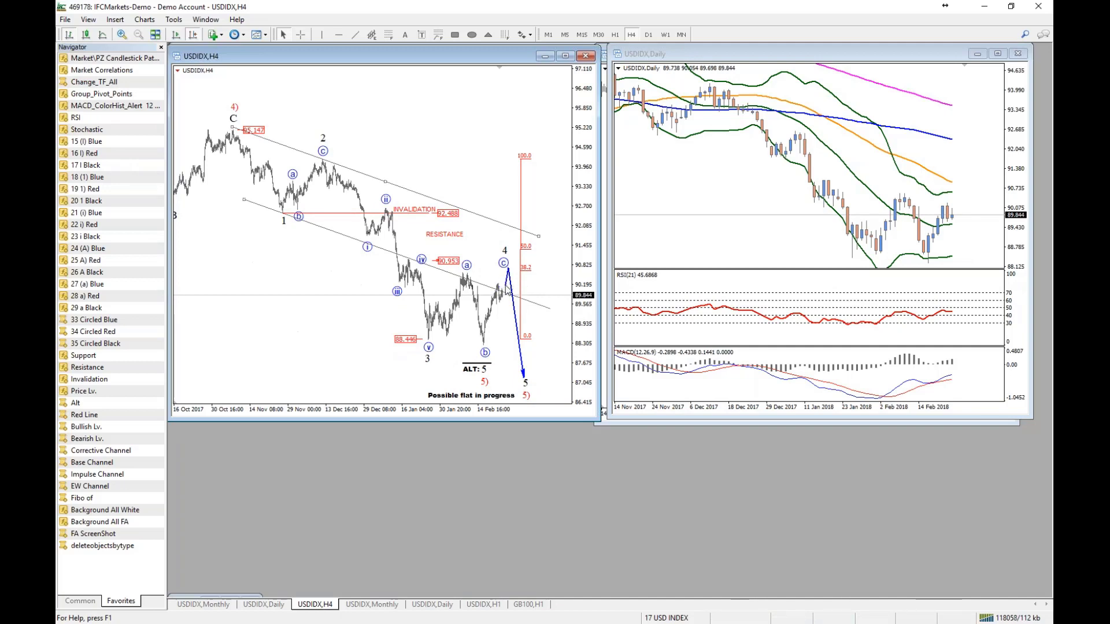
pyautogui.middleClick(434, 341)
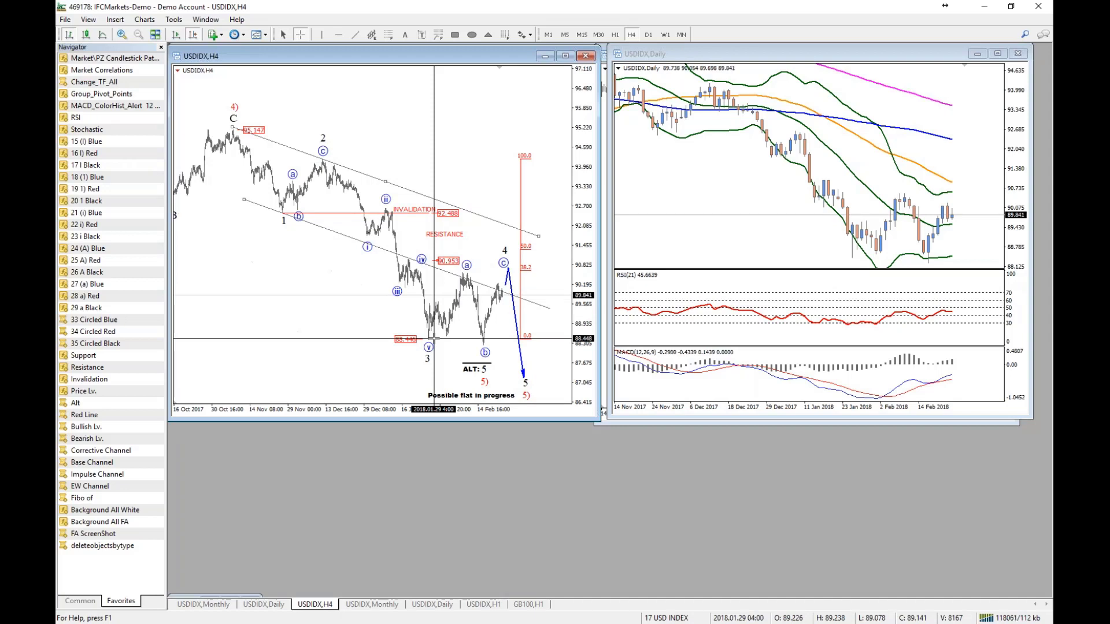
pyautogui.middleClick(434, 341)
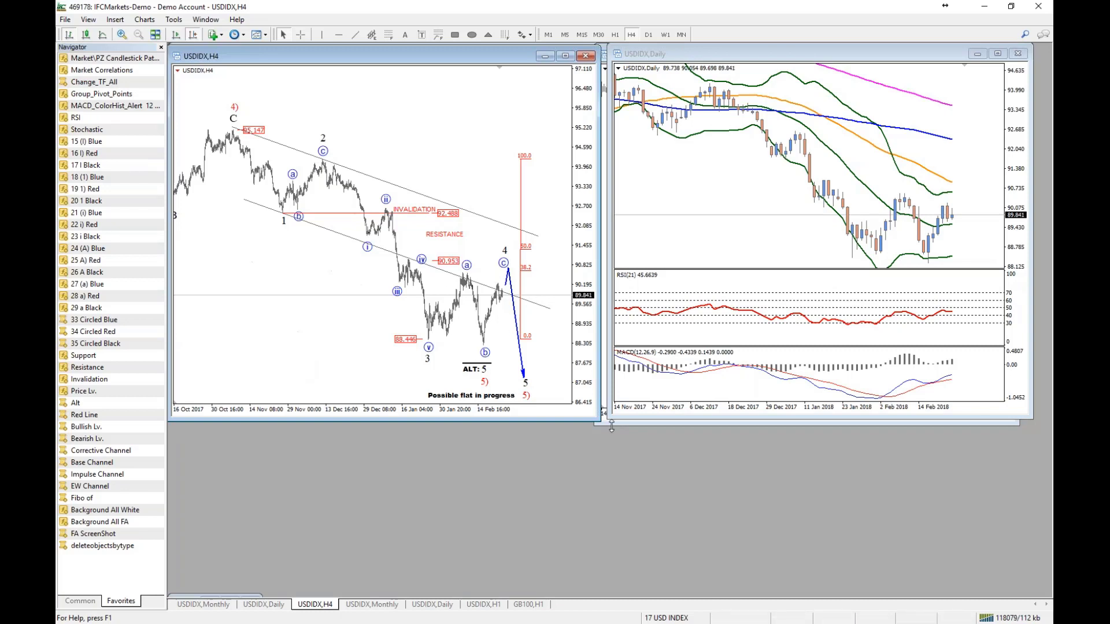
pyautogui.middleClick(404, 351)
pyautogui.middleClick(403, 352)
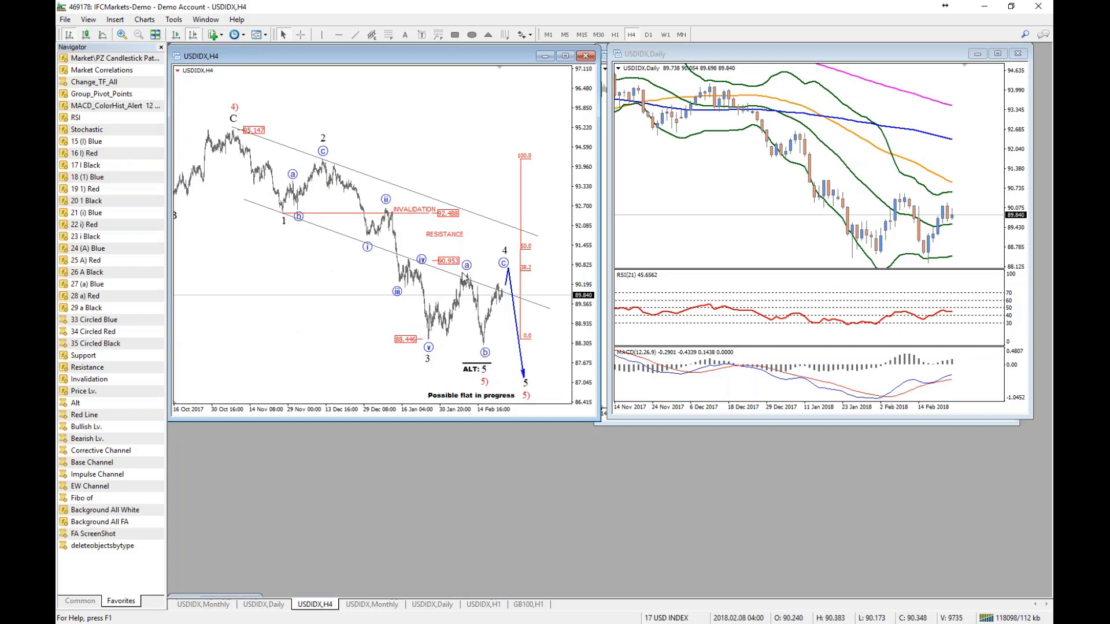
pyautogui.middleClick(461, 345)
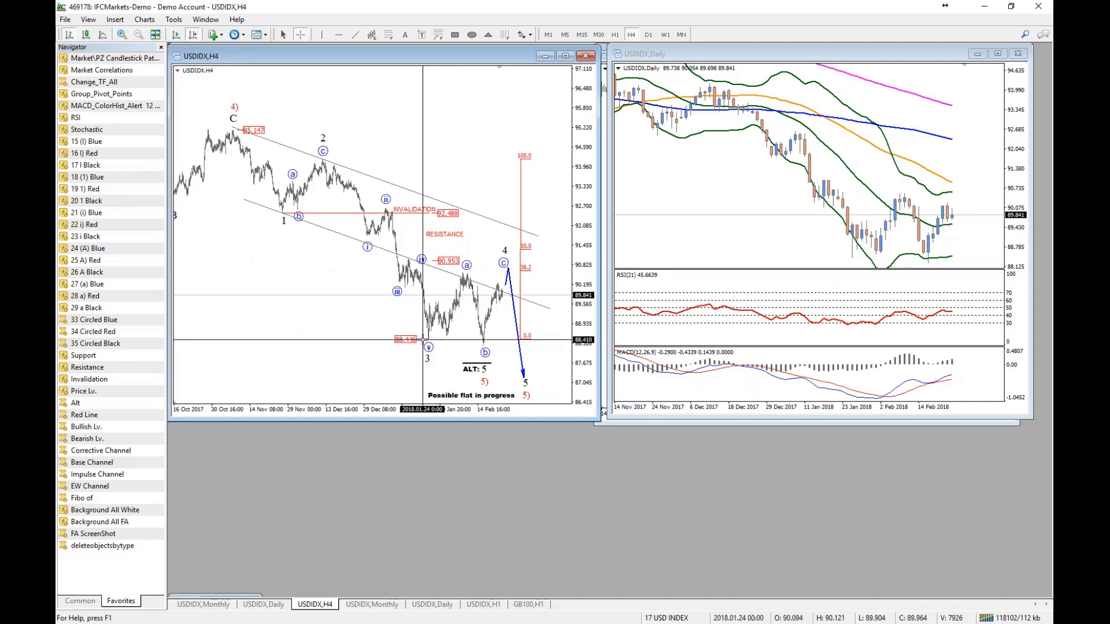
pyautogui.middleClick(503, 342)
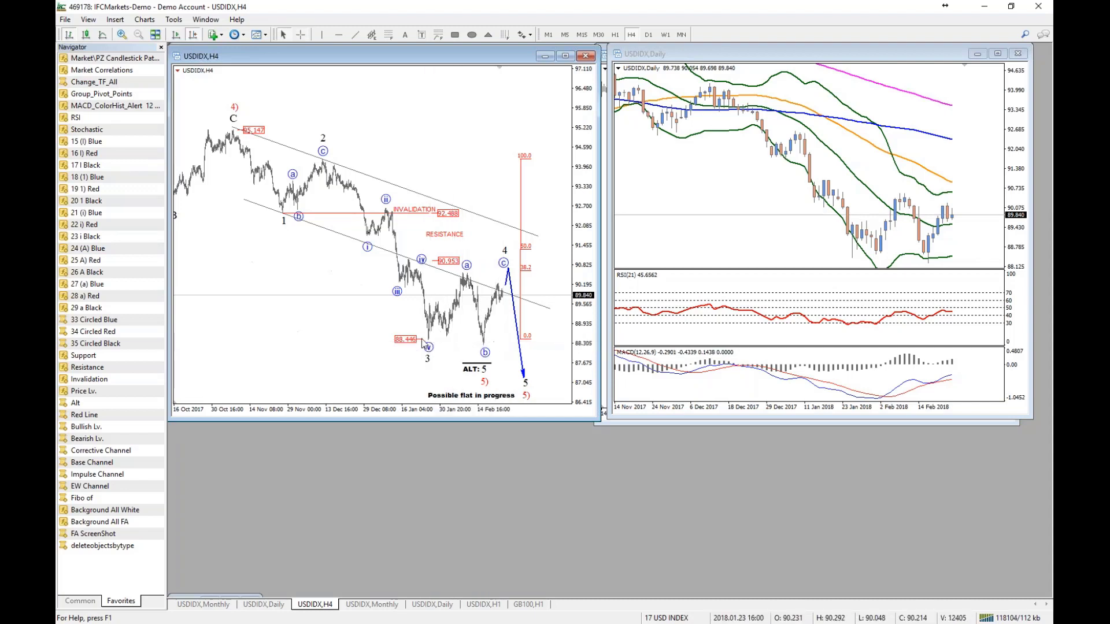
pyautogui.moveTo(484, 348)
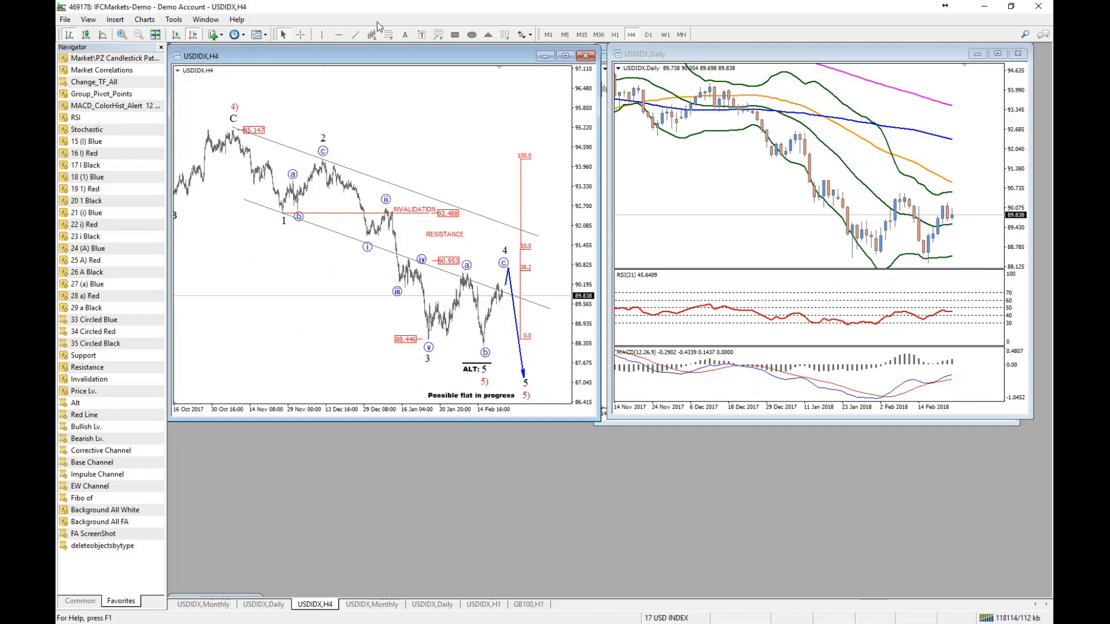
# - Draw the zigzag's first up and down legs above the chart with a level horizontal line
pyautogui.click(355, 34)
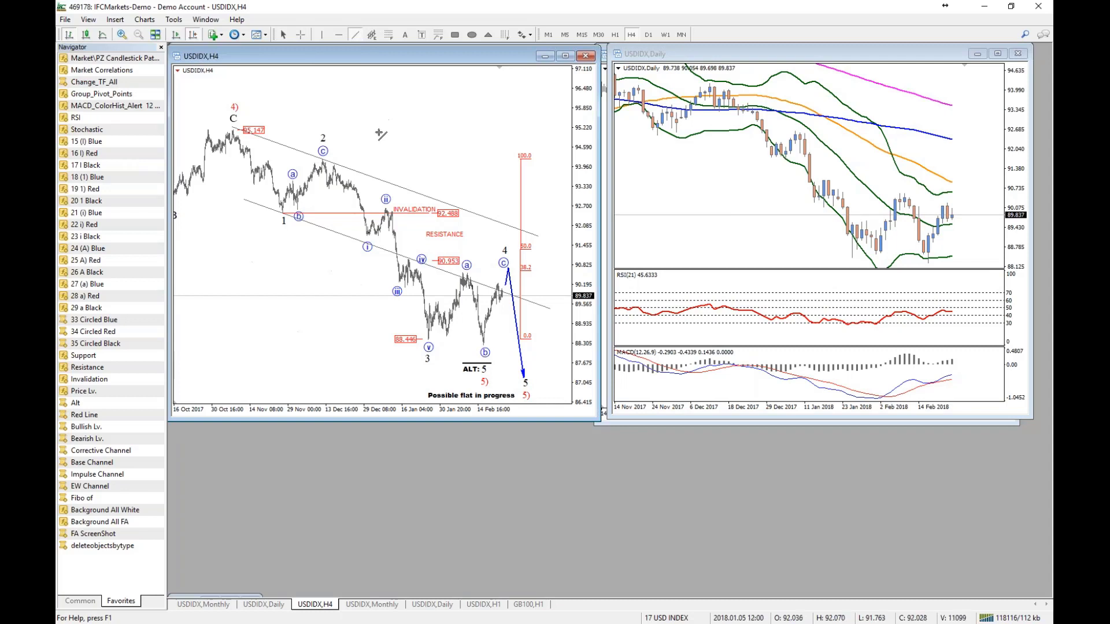
pyautogui.moveTo(379, 134); pyautogui.dragTo(407, 81)
pyautogui.click(609, 369)
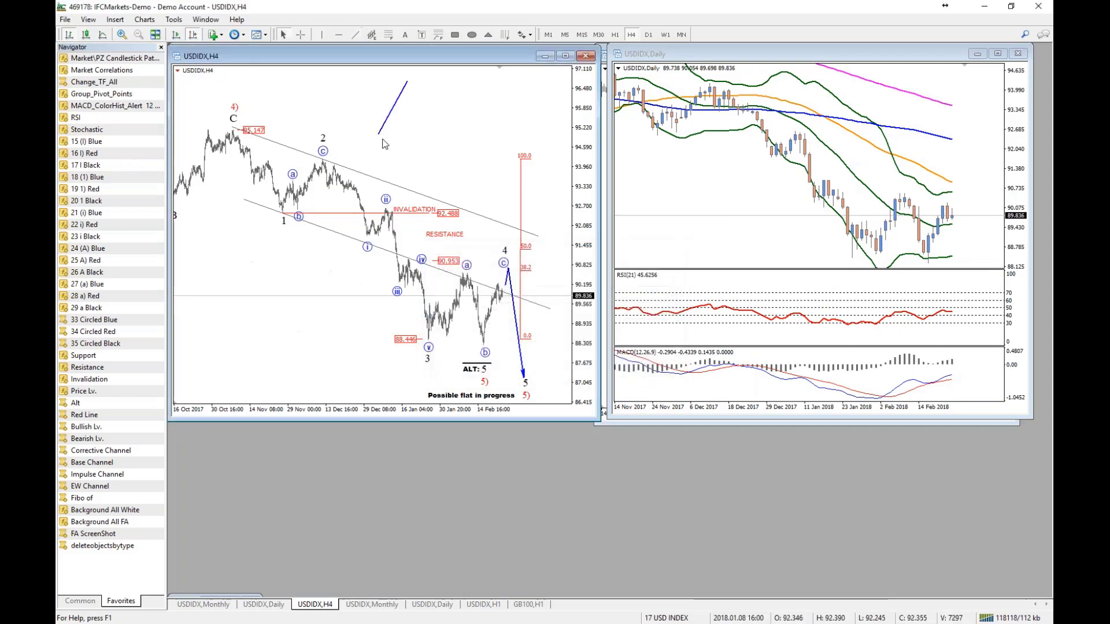
pyautogui.moveTo(408, 81)
pyautogui.mouseDown()
pyautogui.moveTo(418, 143)
pyautogui.moveTo(442, 147)
pyautogui.moveTo(426, 140)
pyautogui.moveTo(451, 79)
pyautogui.mouseUp()
pyautogui.moveTo(426, 140)
pyautogui.mouseDown()
pyautogui.moveTo(491, 146)
pyautogui.moveTo(374, 136)
pyautogui.mouseUp()
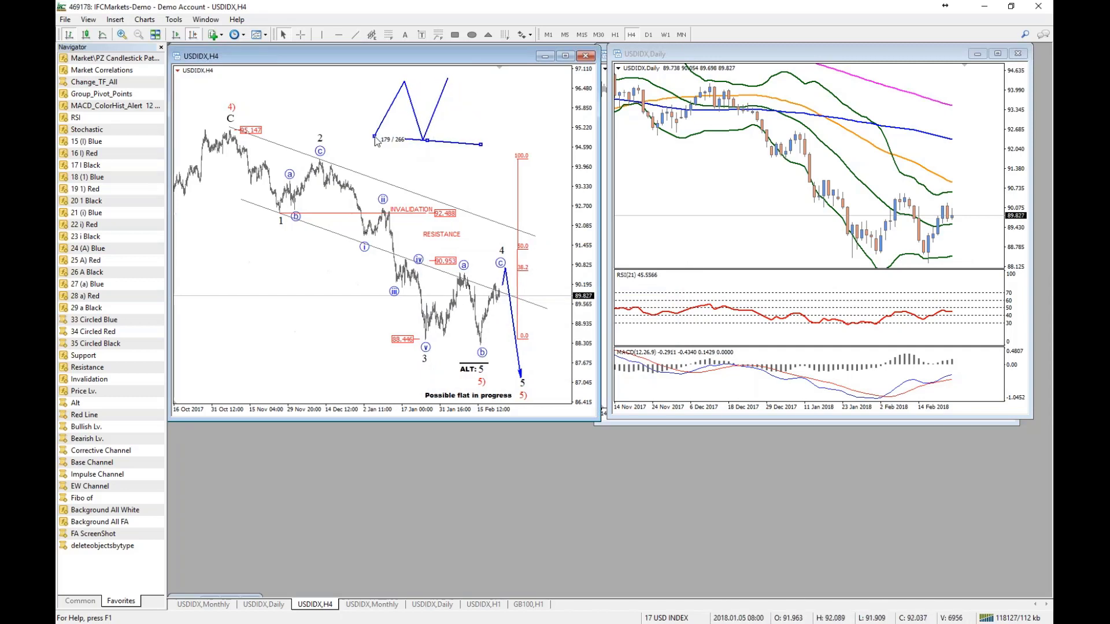
pyautogui.moveTo(482, 145); pyautogui.dragTo(462, 137)
# - Give the blue trendline a thicker width and place a copy of the horizontal line higher up
pyautogui.rightClick(462, 141)
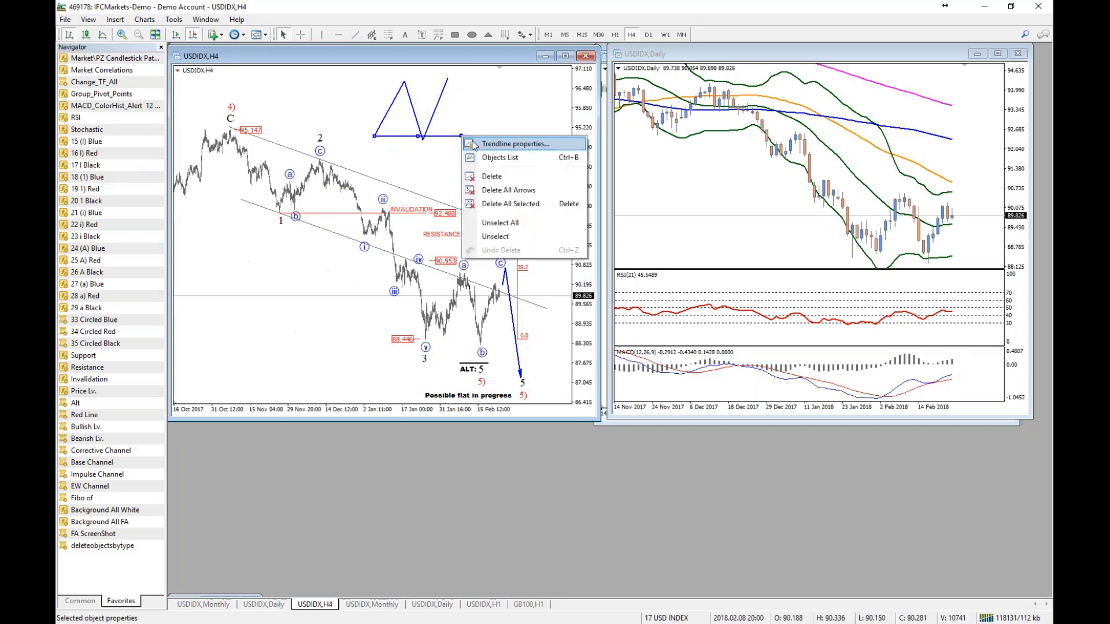
pyautogui.click(475, 145)
pyautogui.click(666, 326)
pyautogui.click(651, 346)
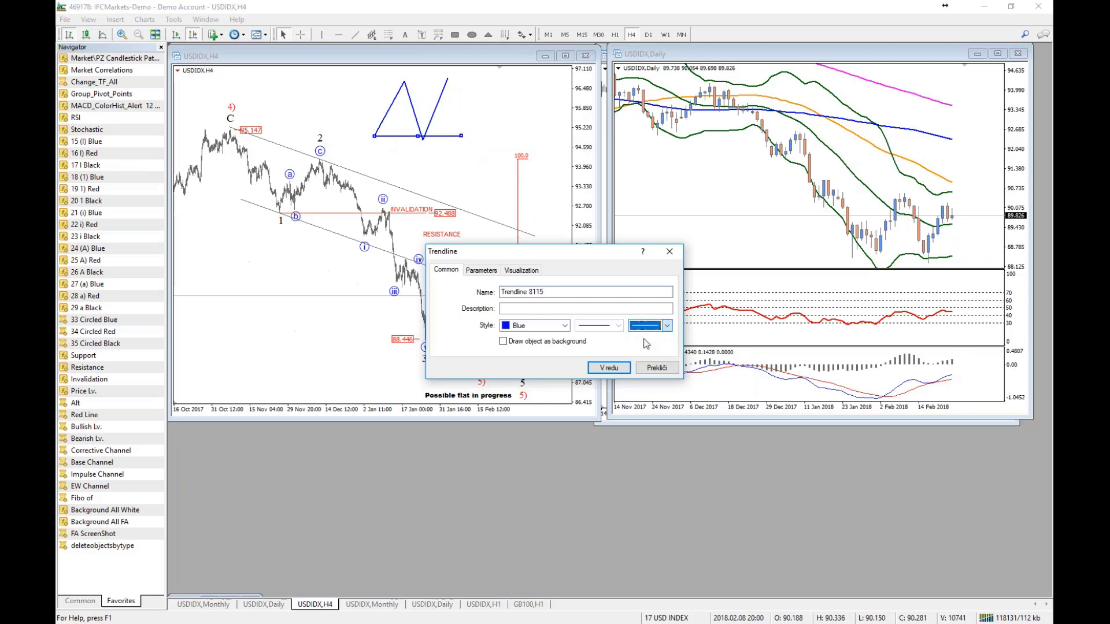
pyautogui.click(609, 368)
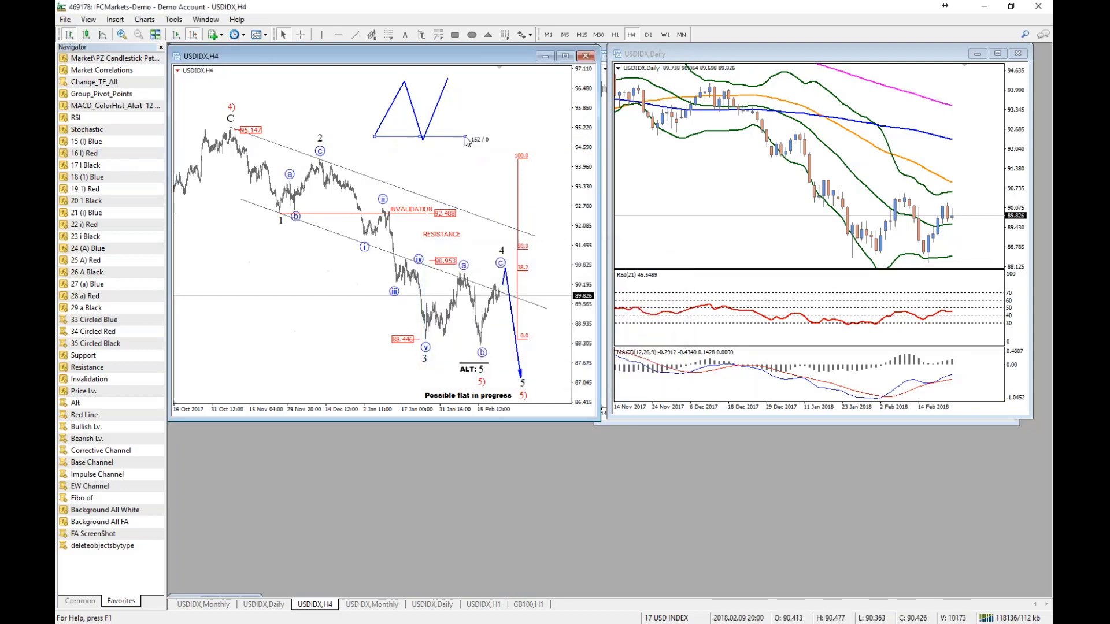
pyautogui.click(467, 142)
pyautogui.moveTo(421, 137); pyautogui.dragTo(437, 82)
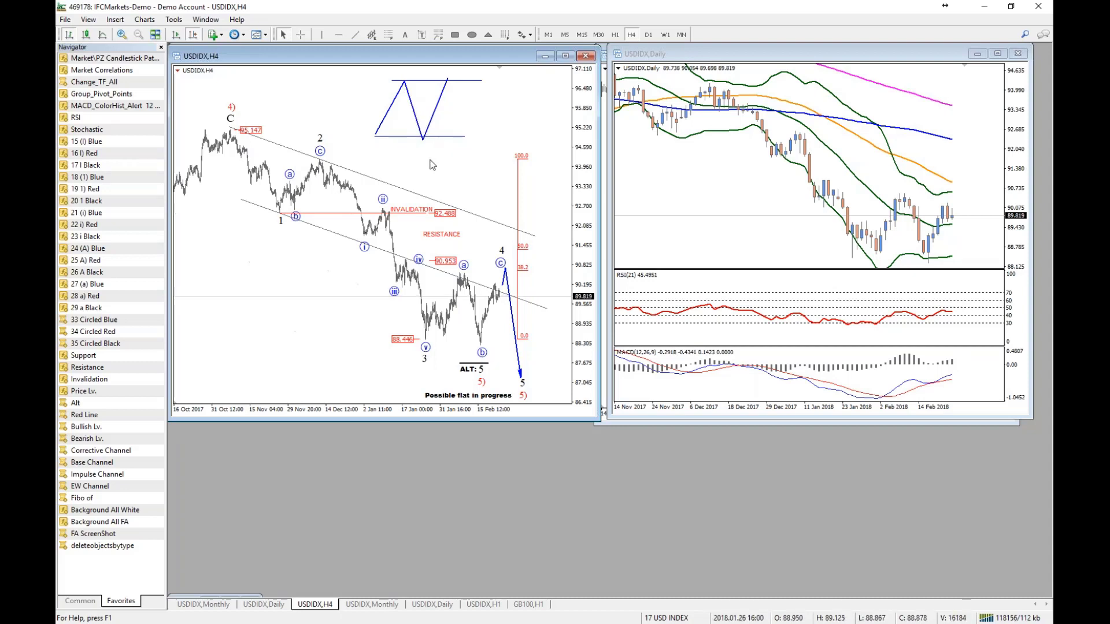
# - Add falling legs to form the W, copy wave labels 3 and 4 beside it, and extend the right leg
pyautogui.doubleClick(430, 129)
pyautogui.moveTo(423, 139)
pyautogui.mouseDown()
pyautogui.moveTo(500, 167)
pyautogui.moveTo(474, 164)
pyautogui.mouseUp()
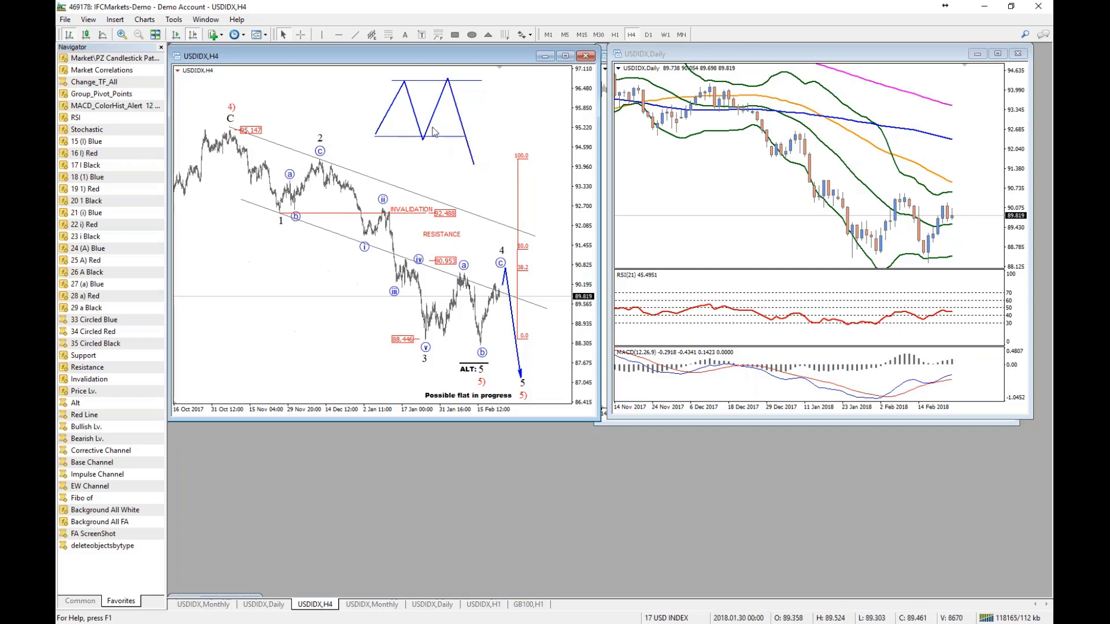
pyautogui.moveTo(460, 122); pyautogui.dragTo(359, 89)
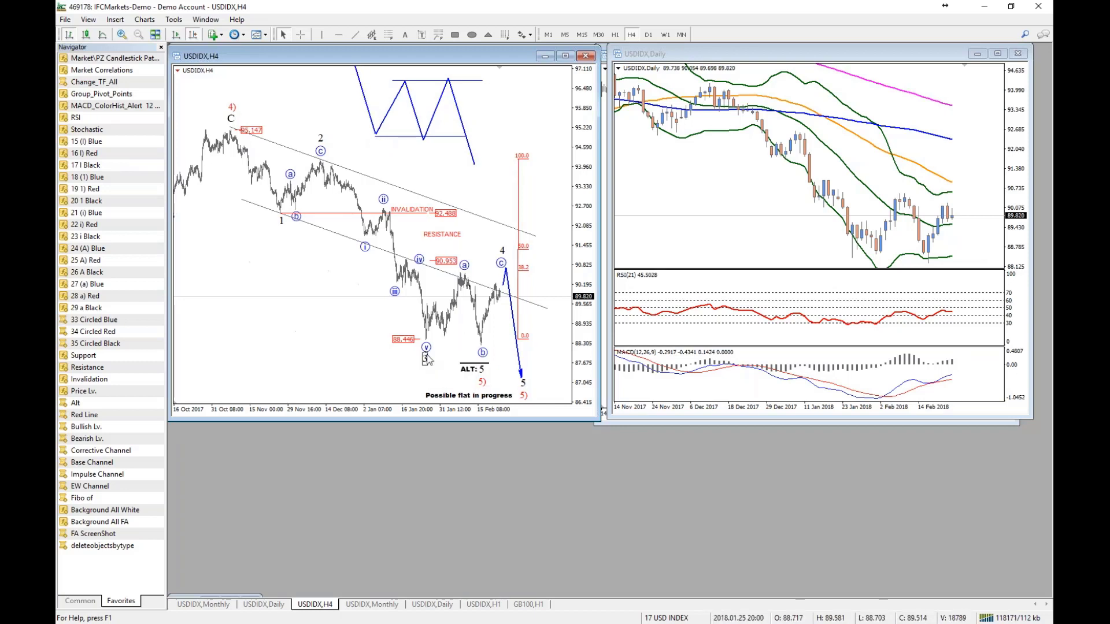
pyautogui.moveTo(426, 358); pyautogui.dragTo(378, 146)
pyautogui.moveTo(507, 255); pyautogui.dragTo(449, 70)
pyautogui.moveTo(474, 164); pyautogui.dragTo(480, 184)
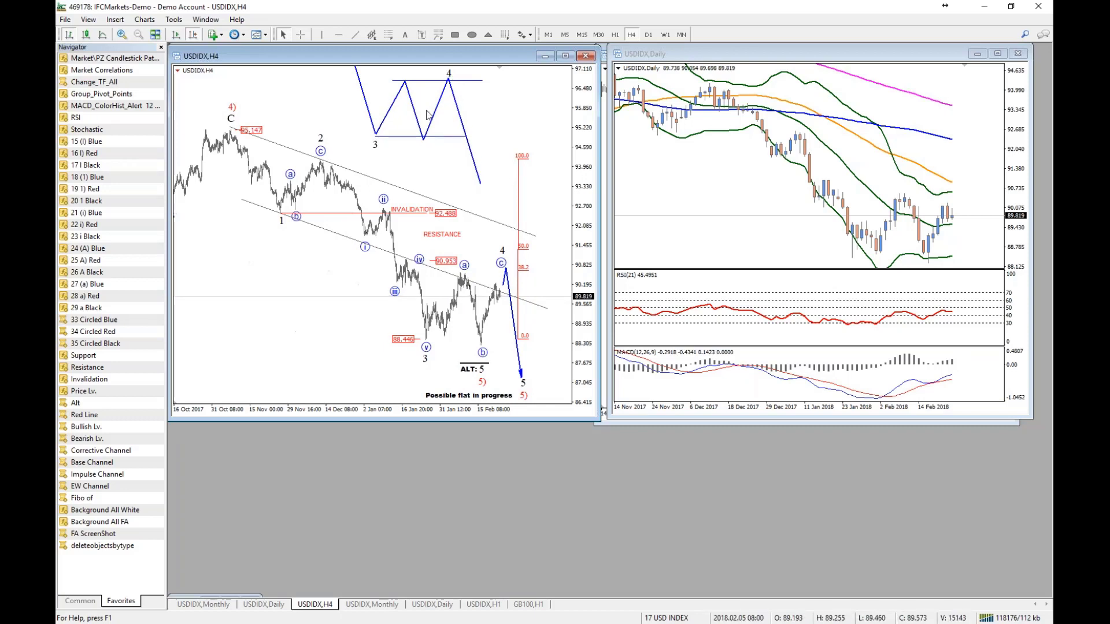
# - Draw a yellow rectangle over the recent sideways range and pull its right edge slightly left
pyautogui.click(455, 35)
pyautogui.moveTo(415, 266); pyautogui.dragTo(527, 359)
pyautogui.click(609, 368)
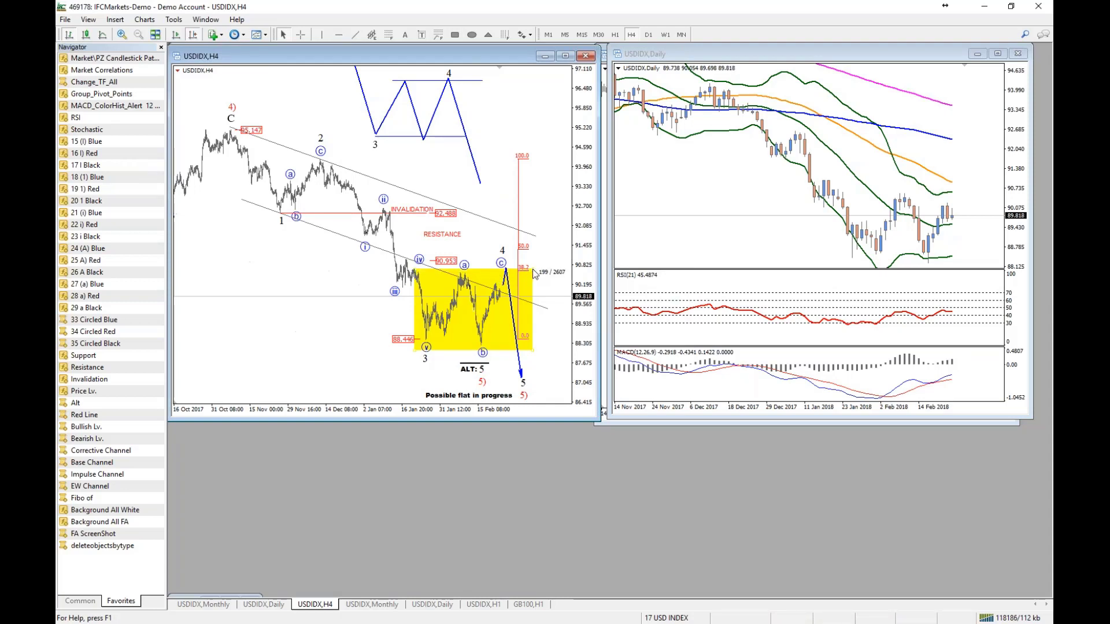
pyautogui.moveTo(534, 273); pyautogui.dragTo(532, 281)
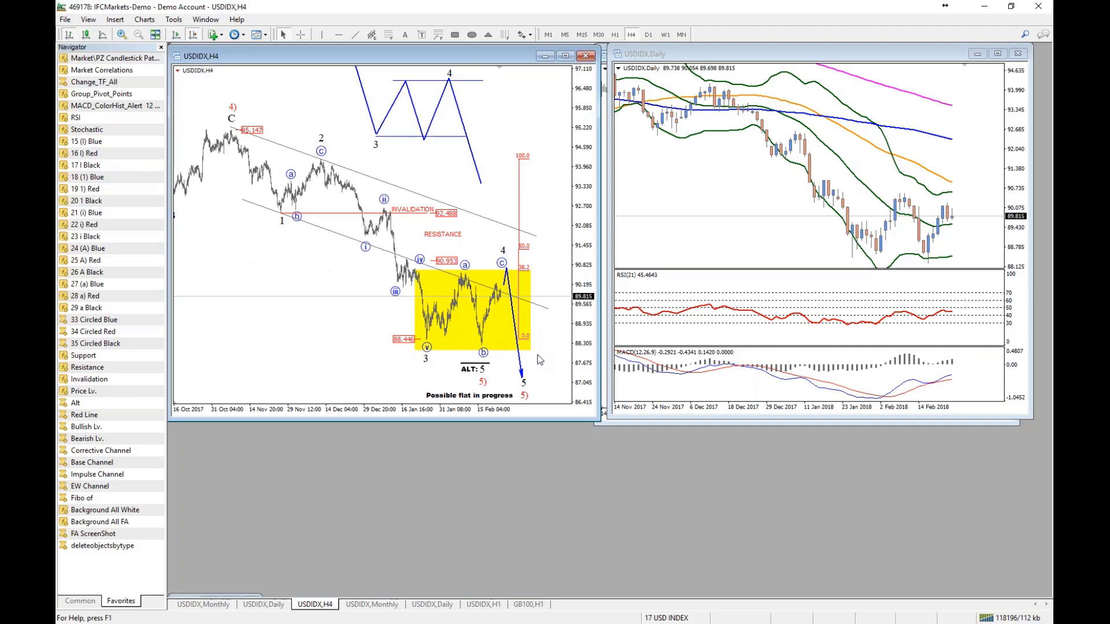
pyautogui.click(668, 618)
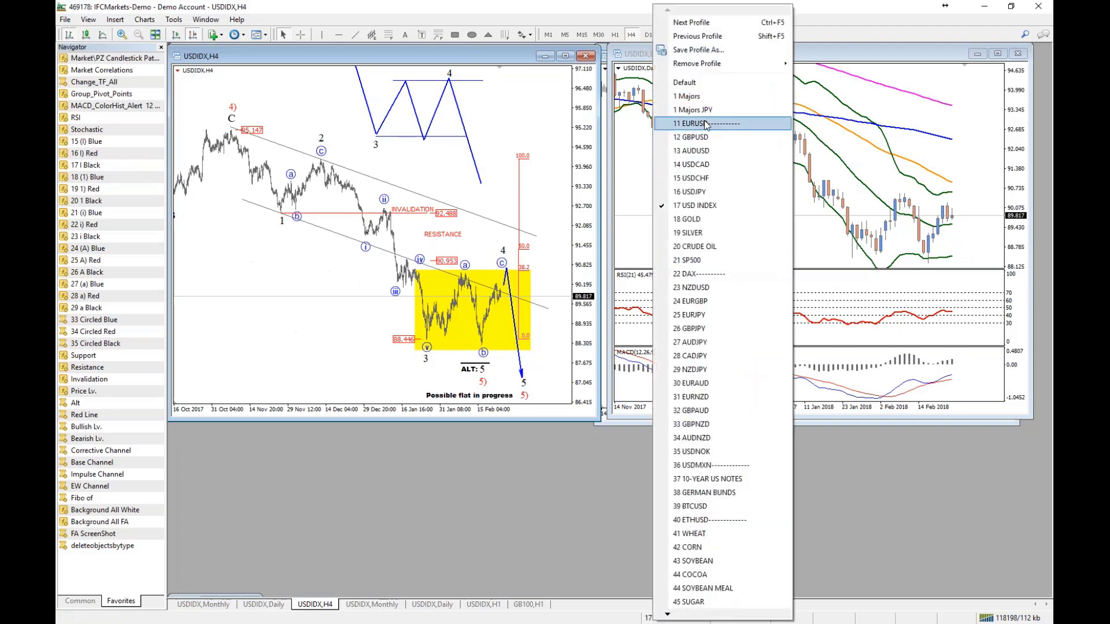
# - Load the EURUSD profile and measure on H1 from the a) low up toward b)
pyautogui.click(704, 122)
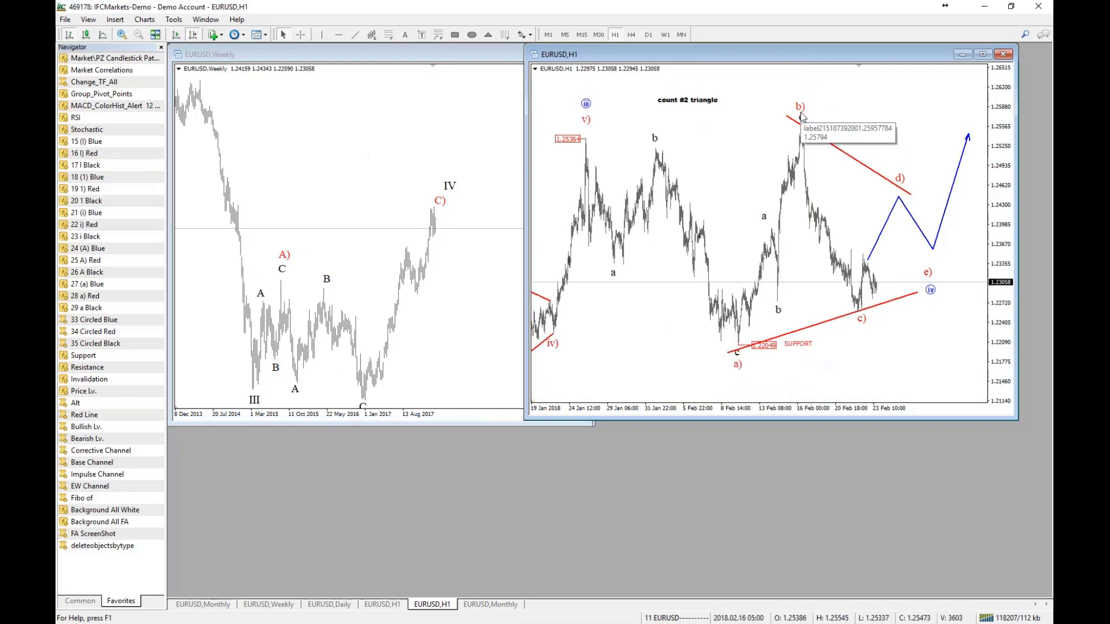
pyautogui.middleClick(729, 344)
pyautogui.moveTo(729, 344); pyautogui.dragTo(786, 191)
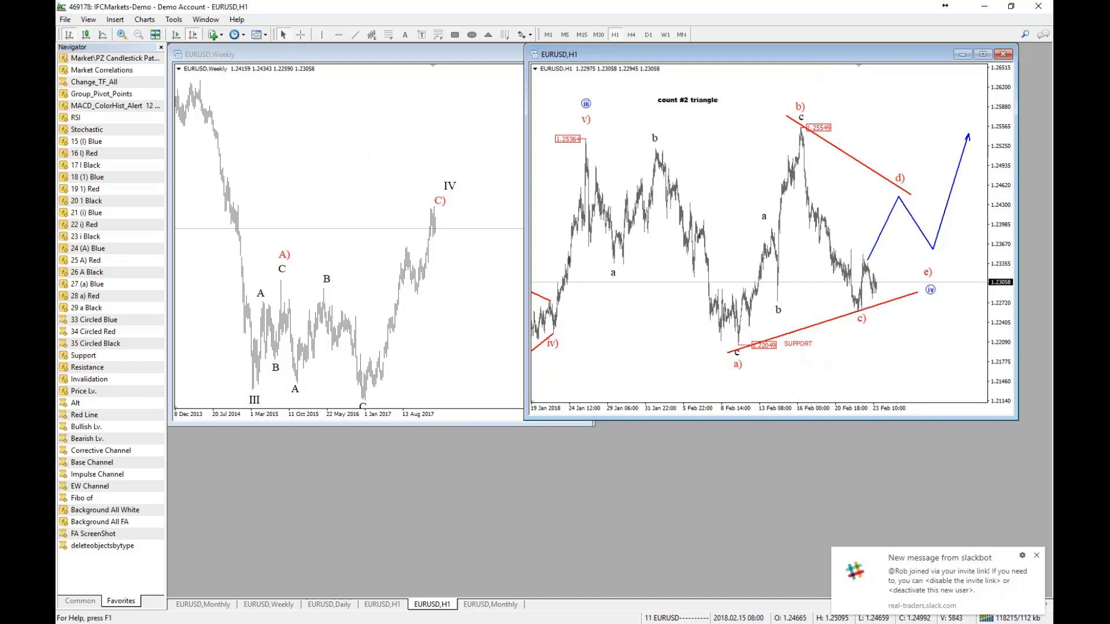
pyautogui.hotkey('ctrl', 'f')
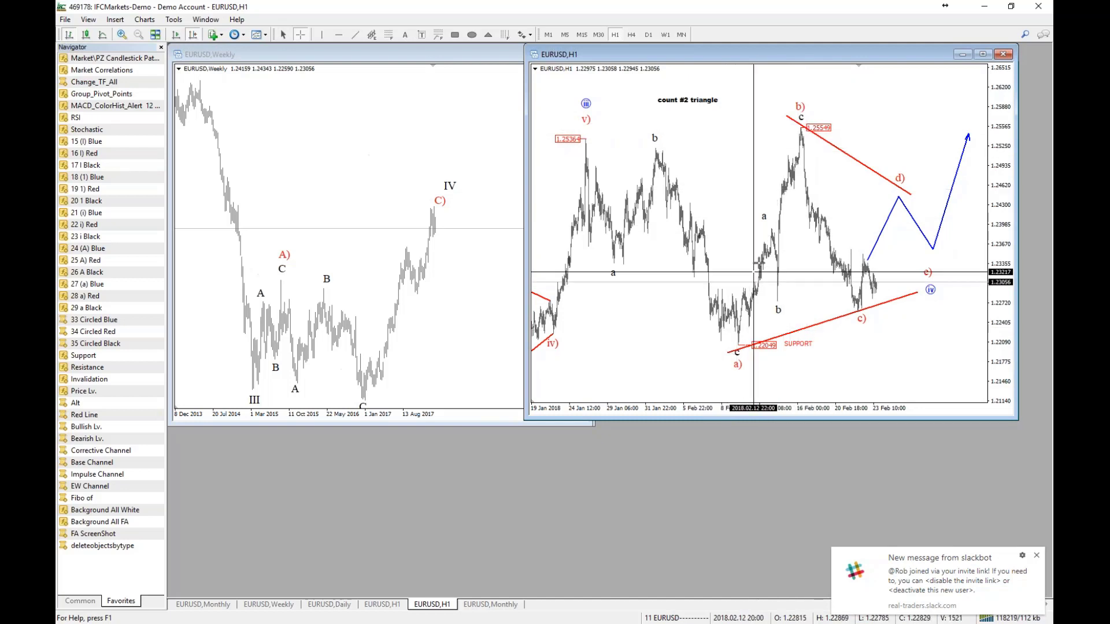
pyautogui.click(770, 229)
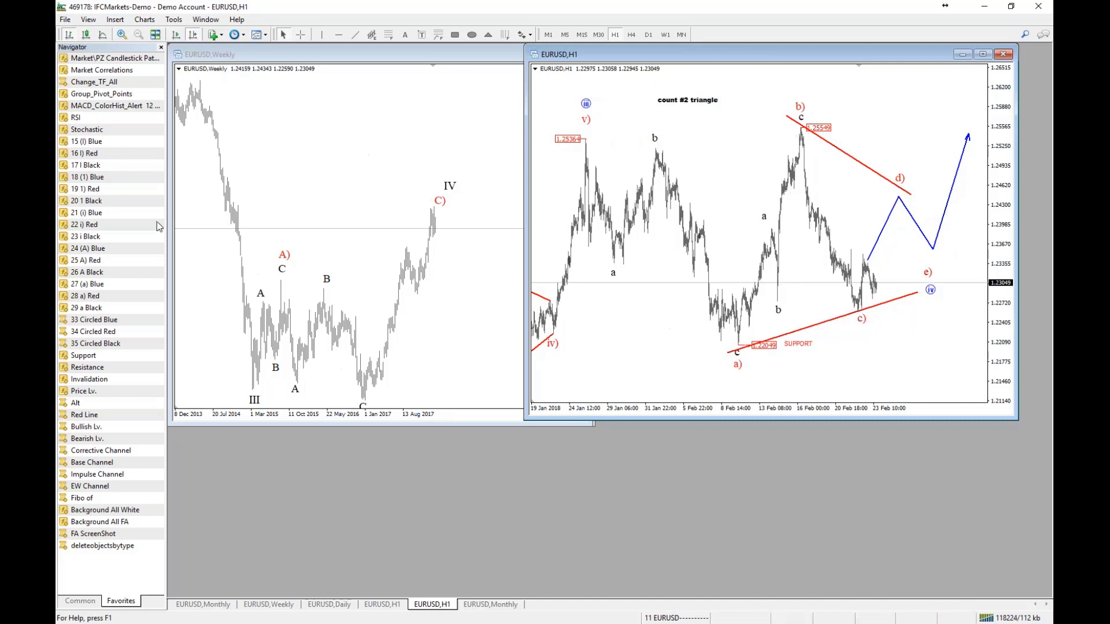
# - Place circled blue wave labels (i) through (v) along the H1 rally up to the b) top
pyautogui.moveTo(90, 214); pyautogui.dragTo(772, 209)
pyautogui.click(769, 221)
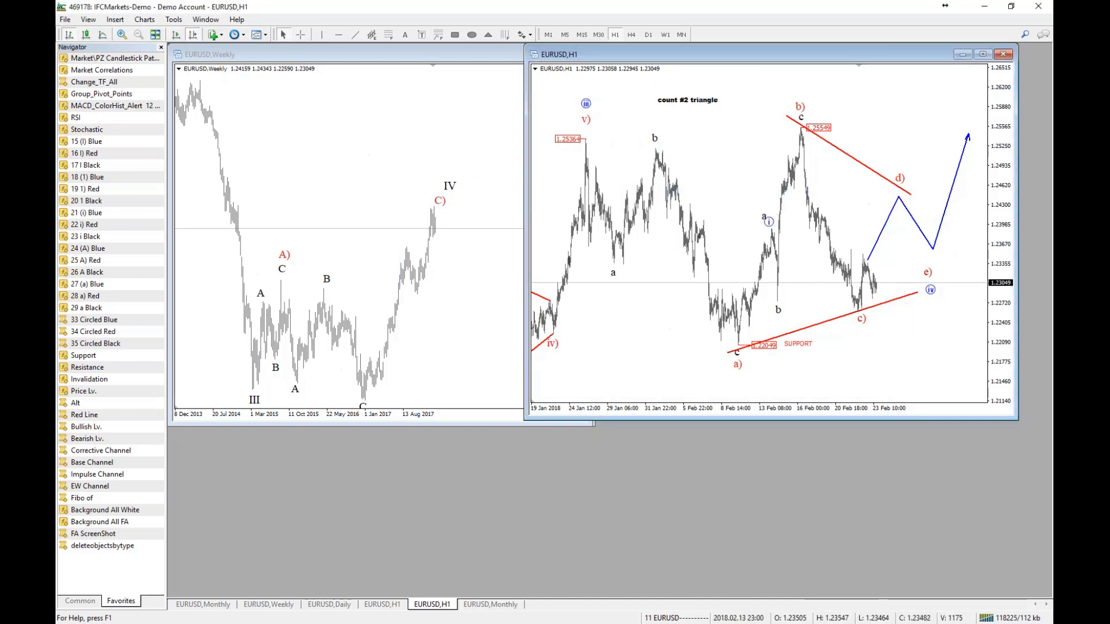
pyautogui.click(787, 309)
pyautogui.click(787, 150)
pyautogui.click(794, 193)
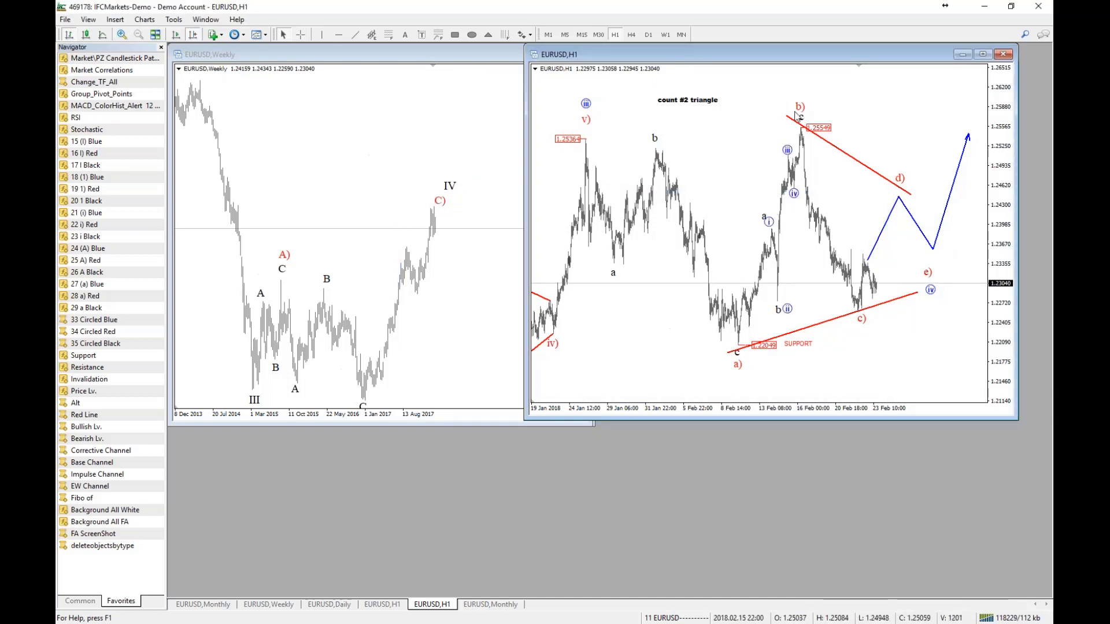
pyautogui.click(792, 118)
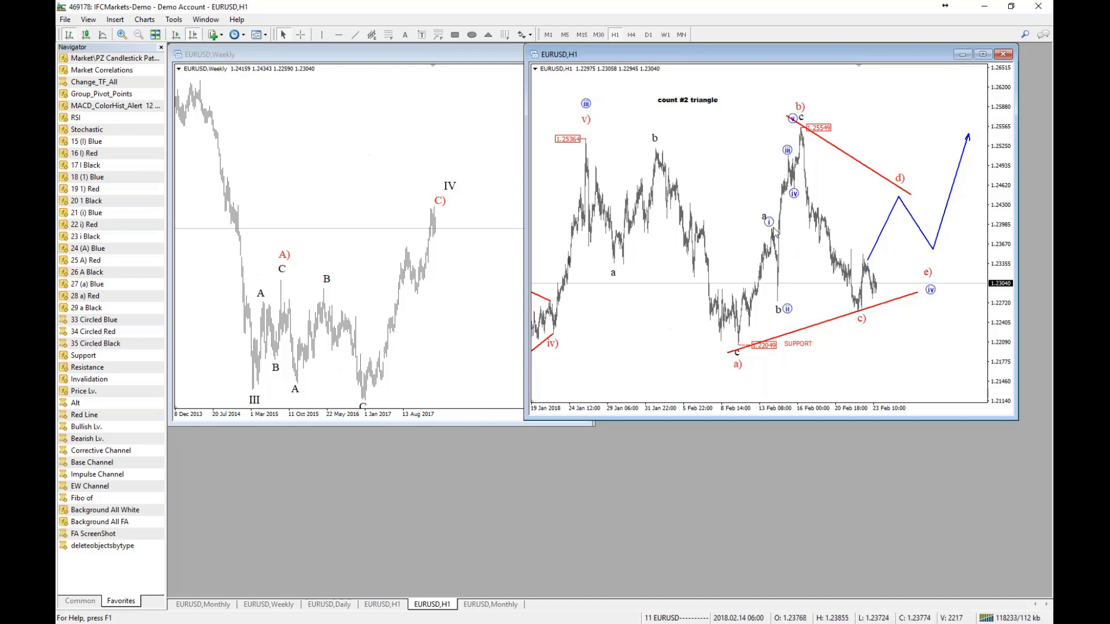
# - Move the circled (i) label lower, then delete the circled (i) and (ii) labels
pyautogui.moveTo(773, 230)
pyautogui.moveTo(771, 224); pyautogui.dragTo(764, 240)
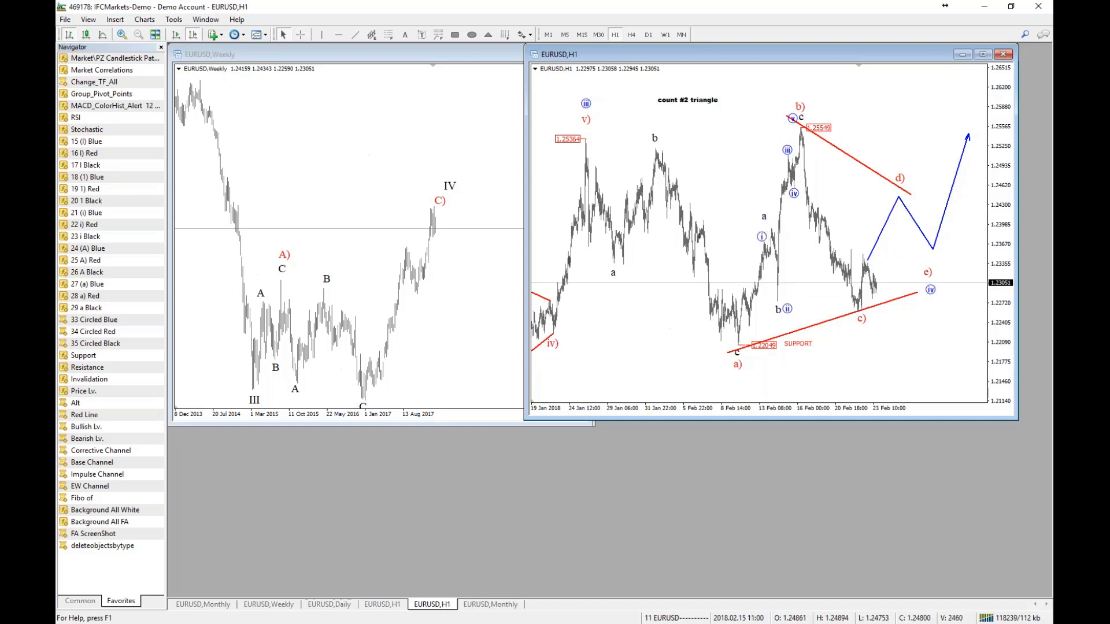
pyautogui.doubleClick(787, 308)
pyautogui.doubleClick(761, 237)
pyautogui.press('Delete')
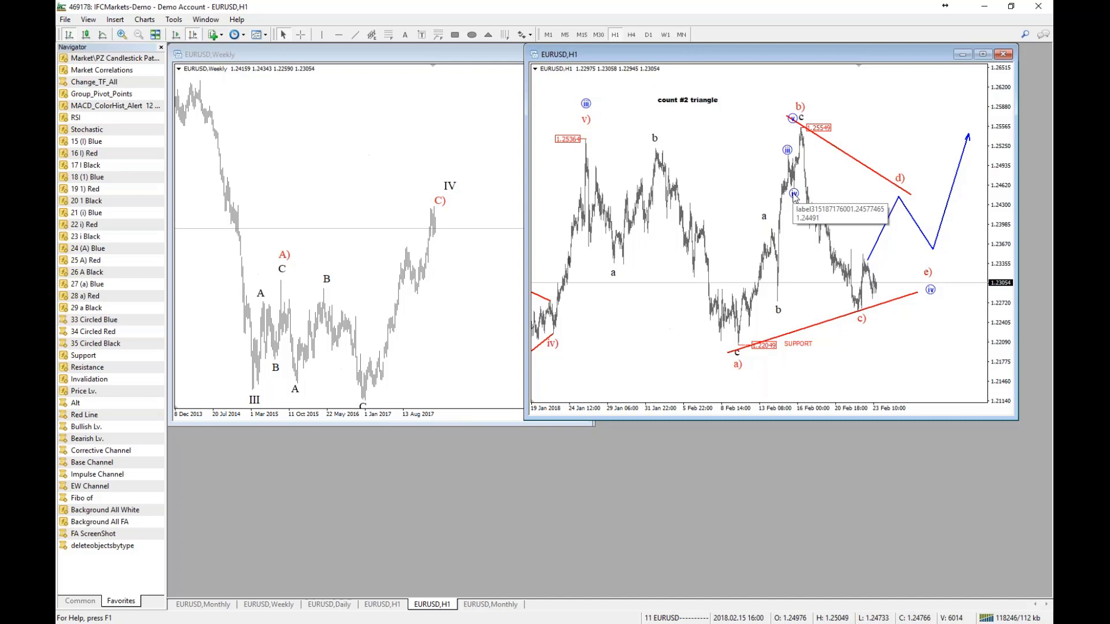
# - Delete the circled (iii), (iv) and (v) labels and bring the EURUSD Weekly chart forward
pyautogui.middleClick(723, 145)
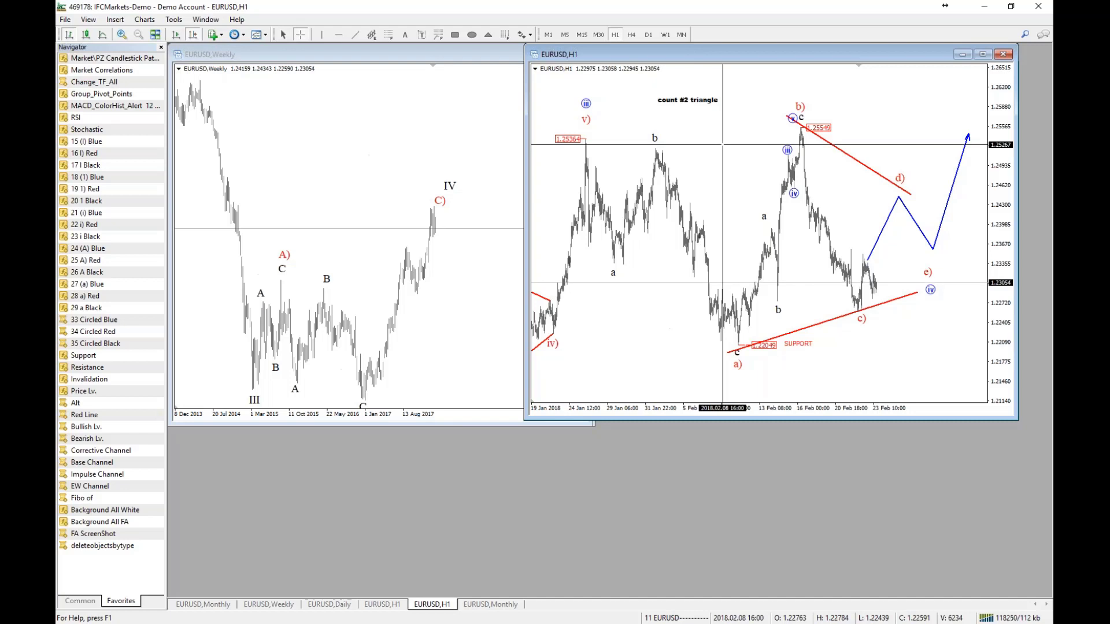
pyautogui.click(878, 151)
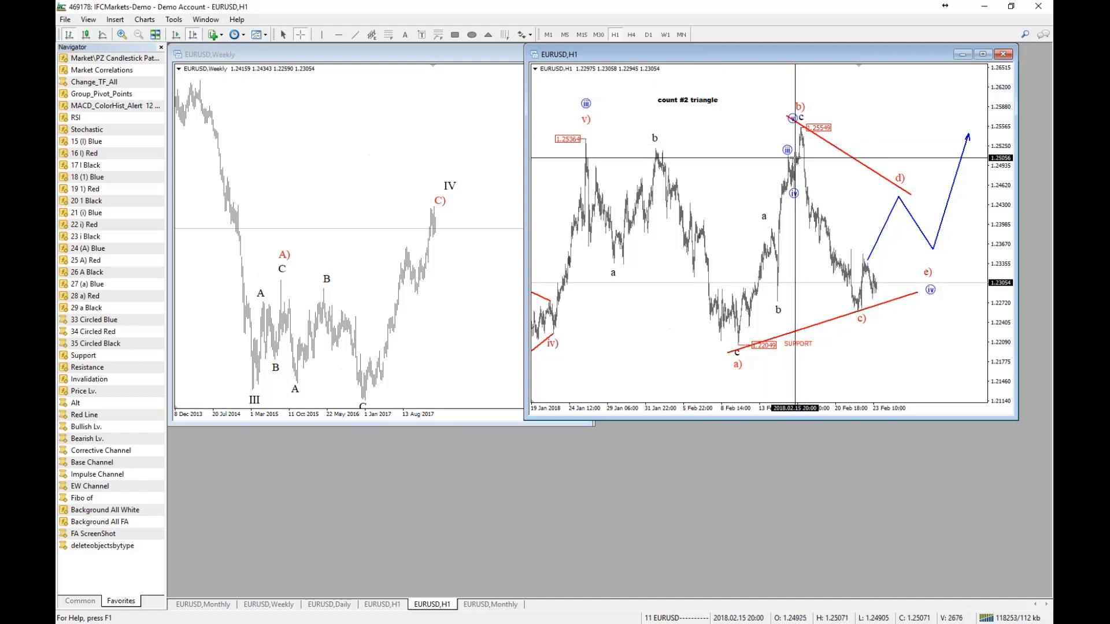
pyautogui.doubleClick(787, 150)
pyautogui.doubleClick(794, 193)
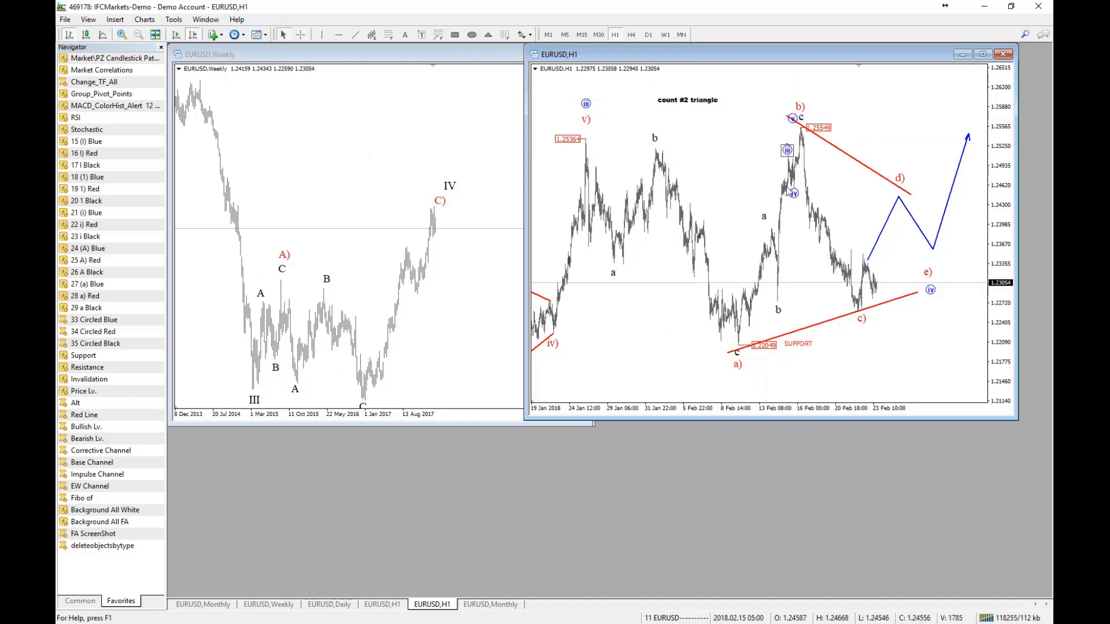
pyautogui.doubleClick(792, 119)
pyautogui.press('Delete')
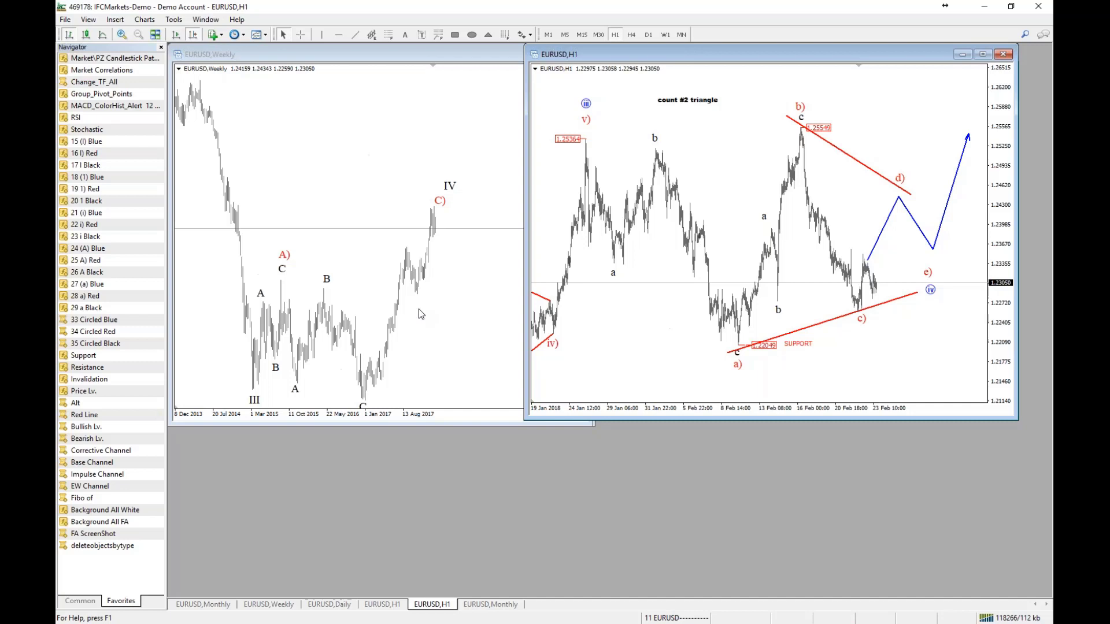
pyautogui.click(456, 326)
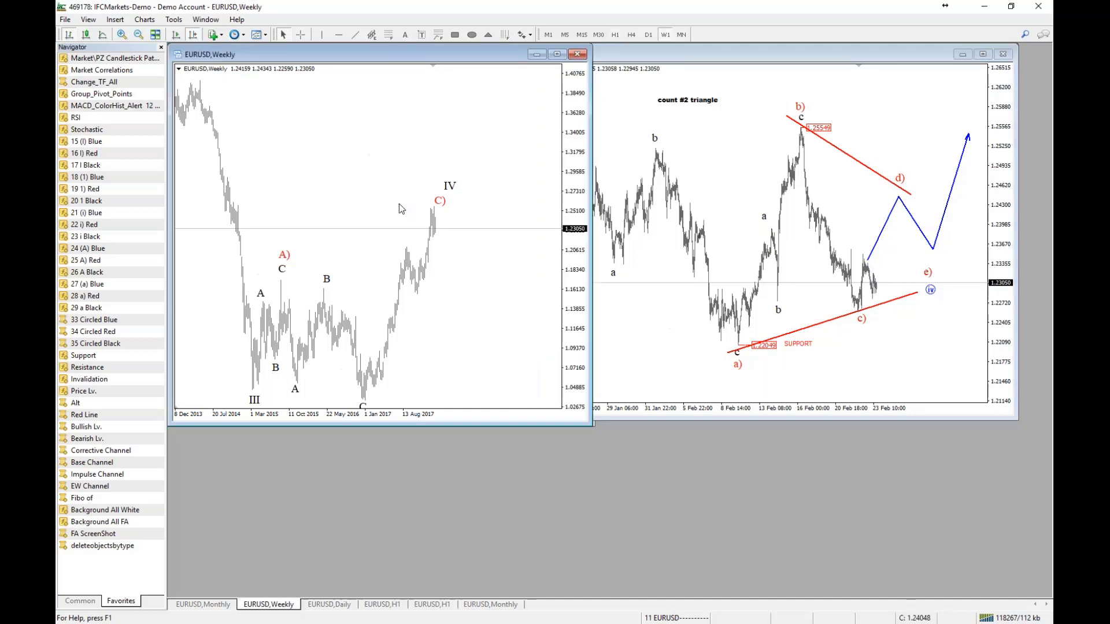
# - Draw a trendline on the Weekly chart from the C low up toward C), keeping default properties
pyautogui.click(356, 34)
pyautogui.moveTo(382, 393); pyautogui.dragTo(458, 220)
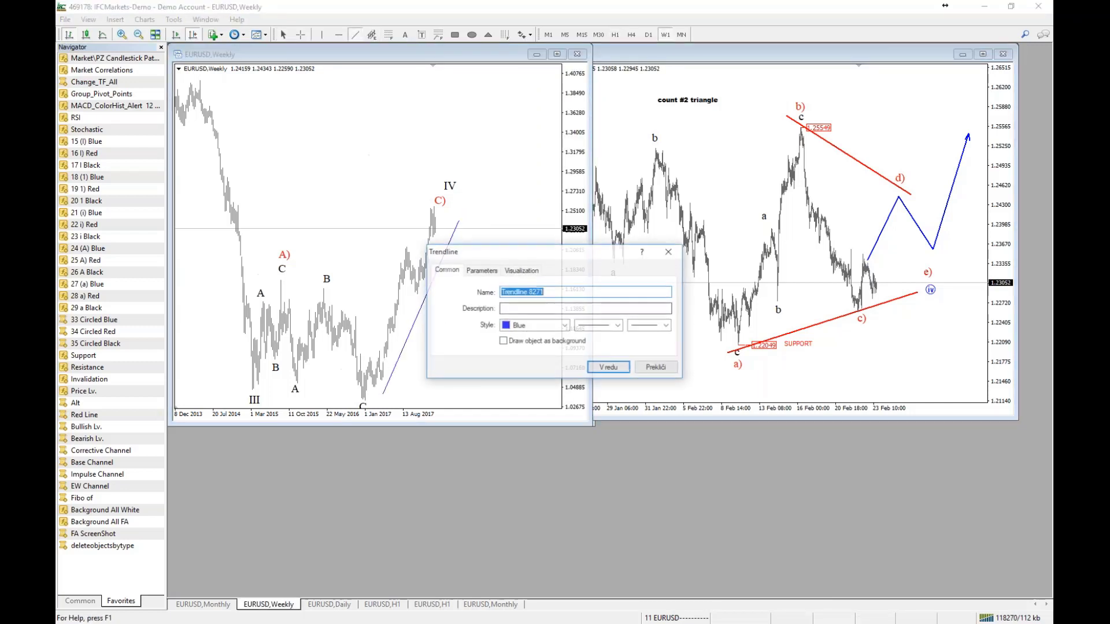
pyautogui.click(602, 366)
# - Read dates and prices near the C low and IV with the crosshair and select the trendline
pyautogui.middleClick(363, 358)
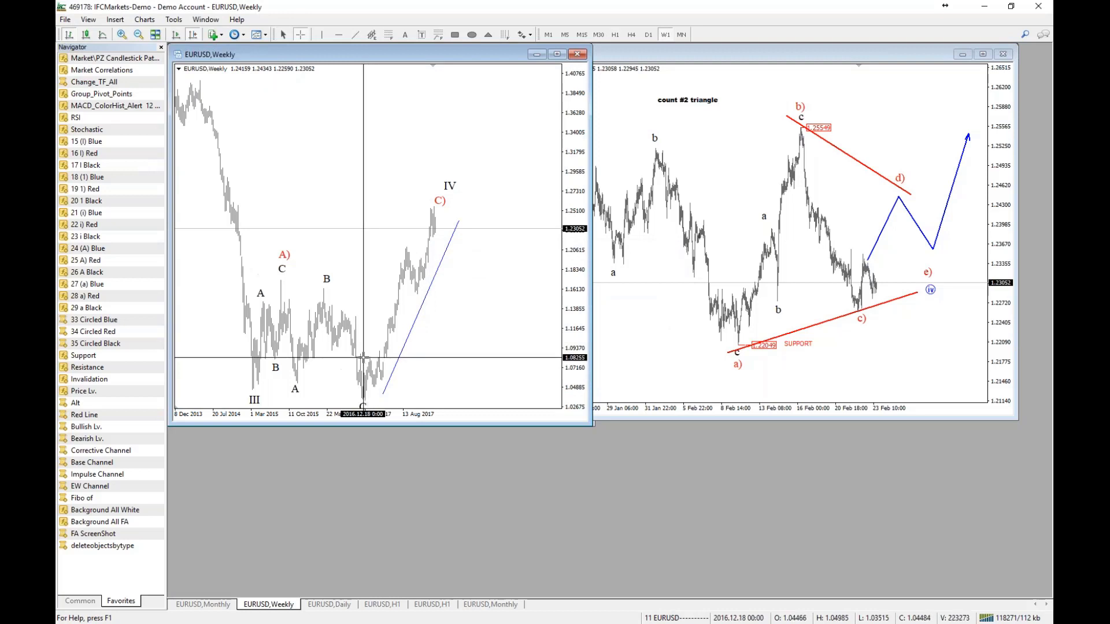
pyautogui.press('Escape')
pyautogui.middleClick(364, 359)
pyautogui.press('Escape')
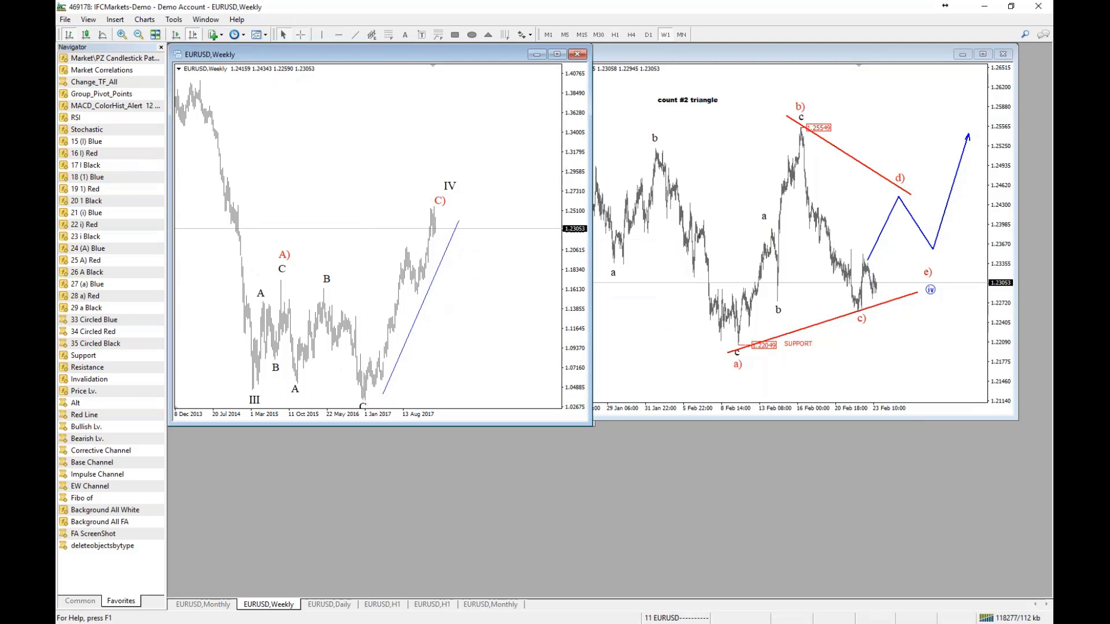
pyautogui.doubleClick(453, 235)
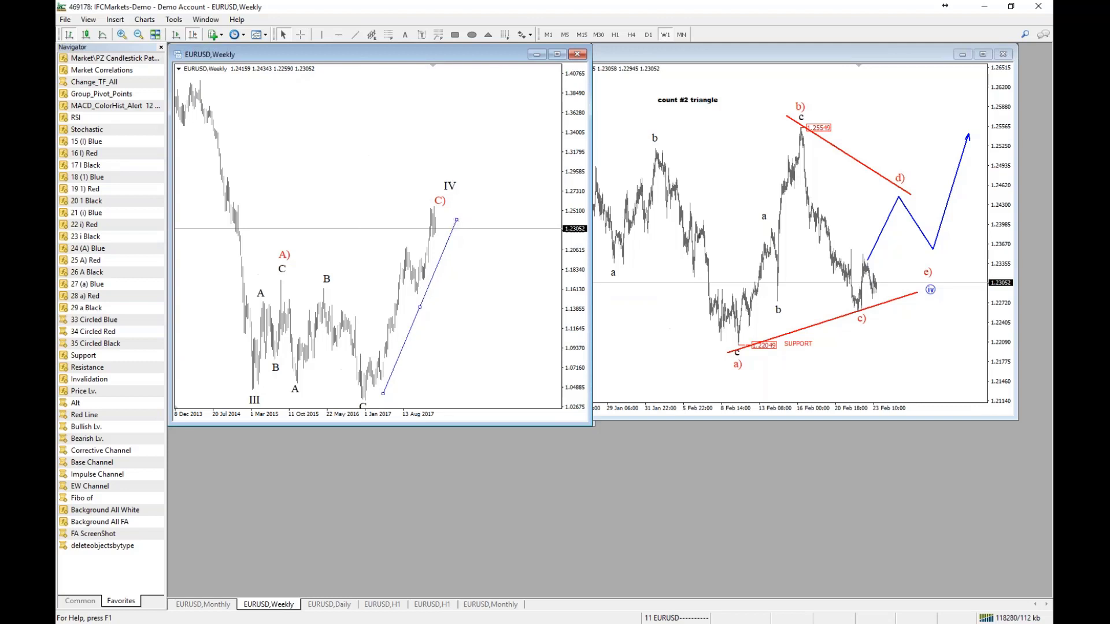
pyautogui.middleClick(433, 188)
pyautogui.press('Escape')
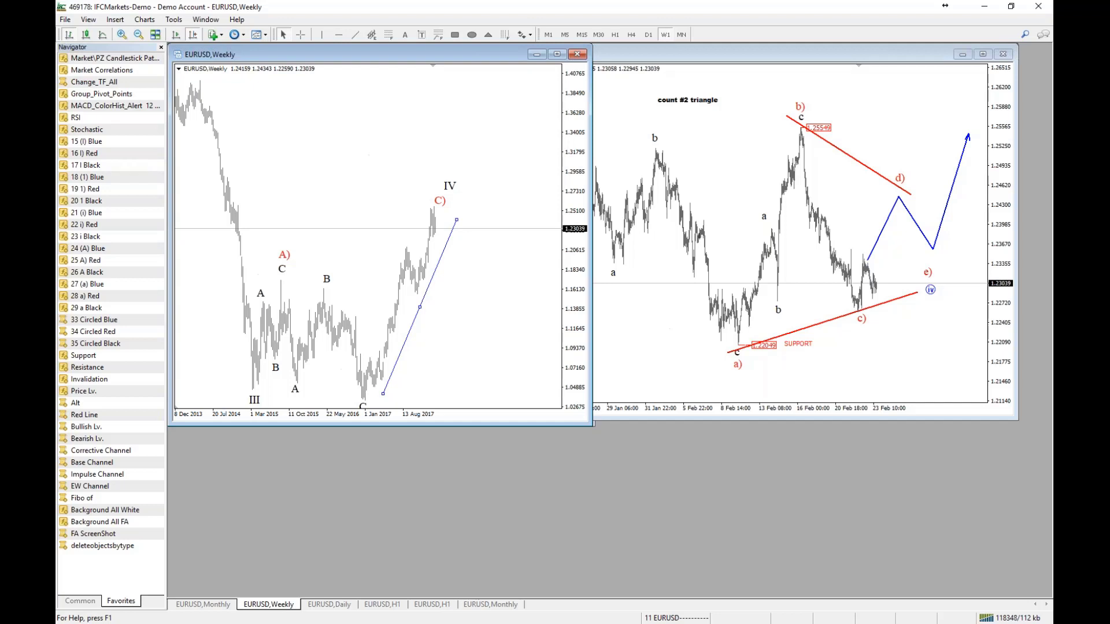
# - Load the SP500 profile and check the C) point with the crosshair
pyautogui.click(676, 618)
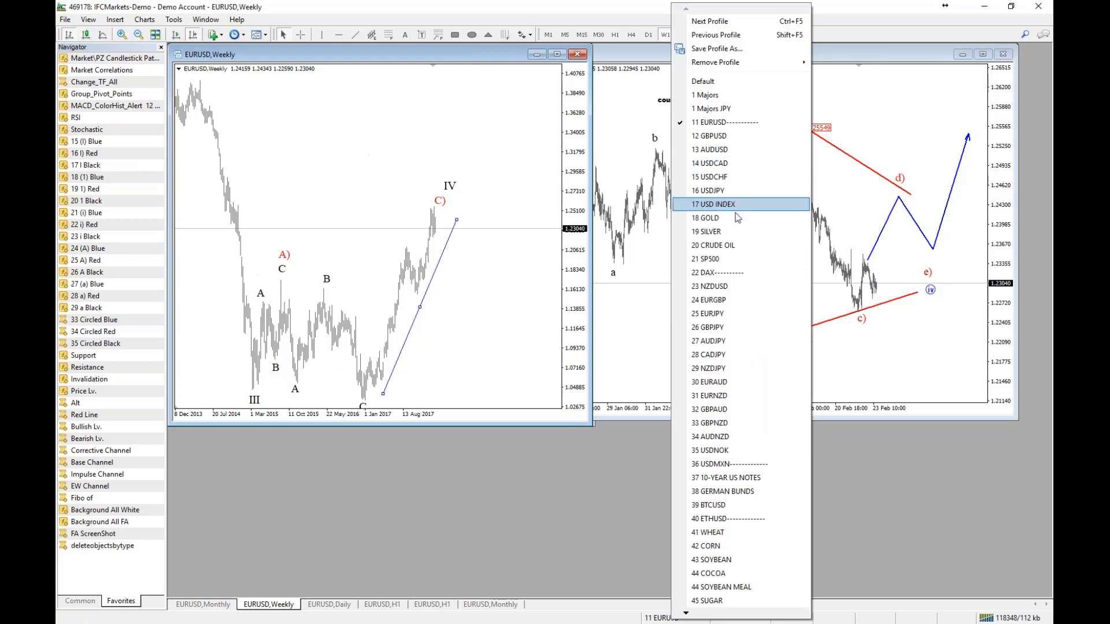
pyautogui.click(735, 259)
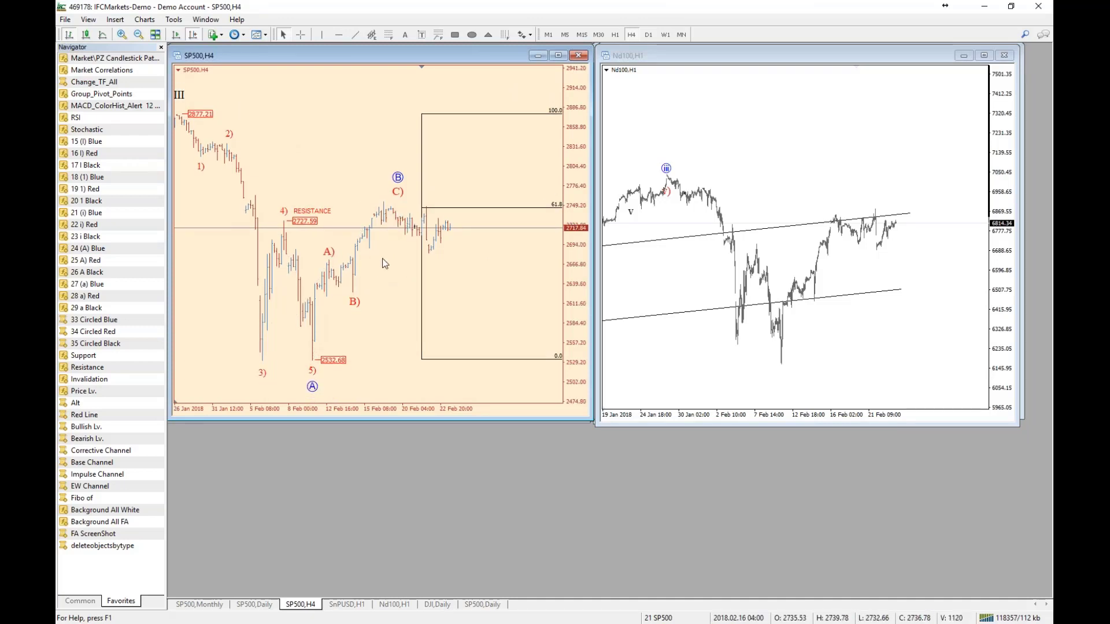
pyautogui.middleClick(388, 202)
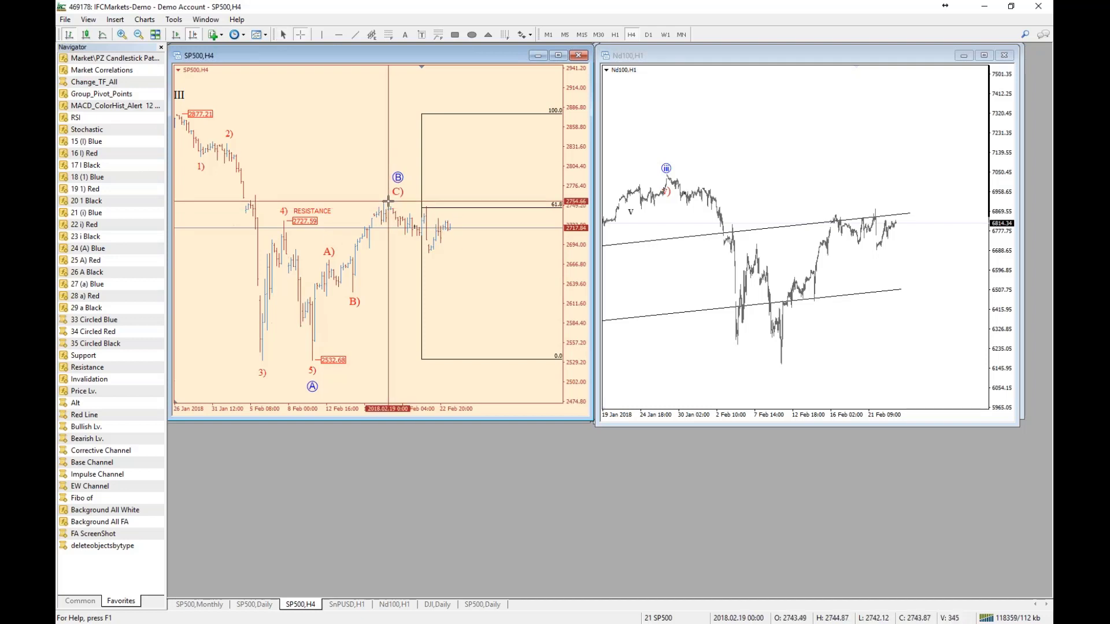
pyautogui.middleClick(519, 153)
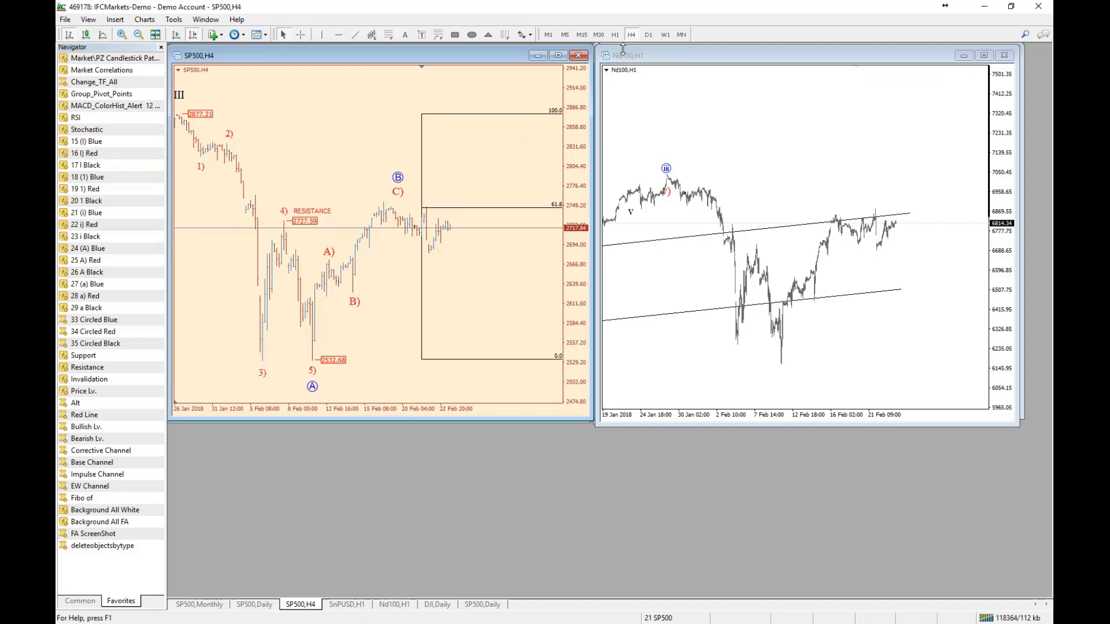
# - Maximize the SP500 Daily chart, compress its price scale, and nudge the rising channel's right end outward
pyautogui.click(253, 604)
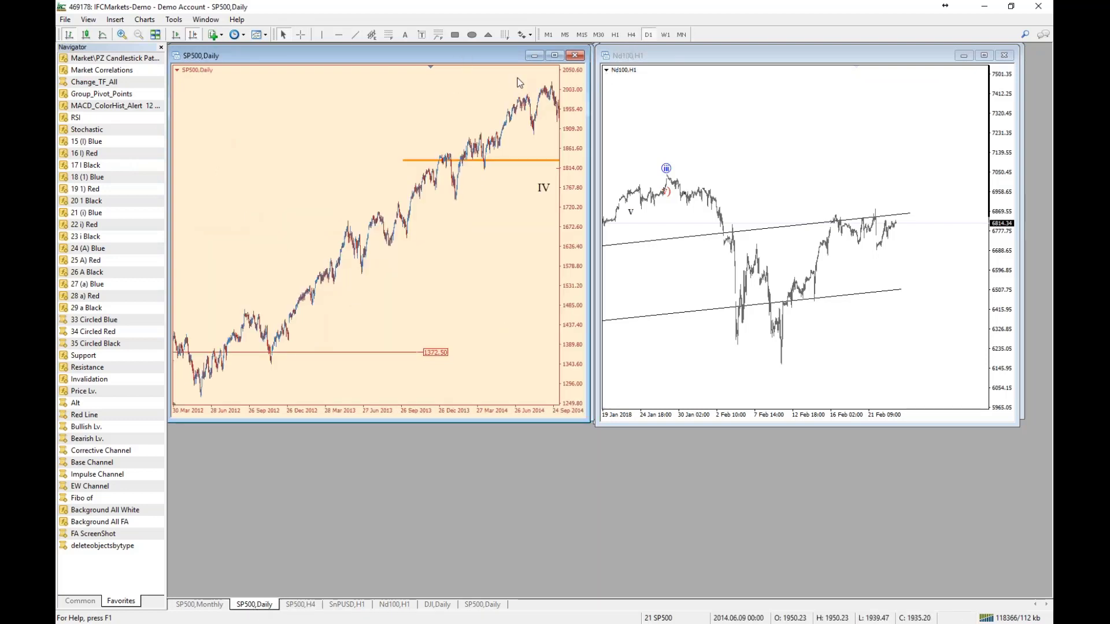
pyautogui.click(554, 55)
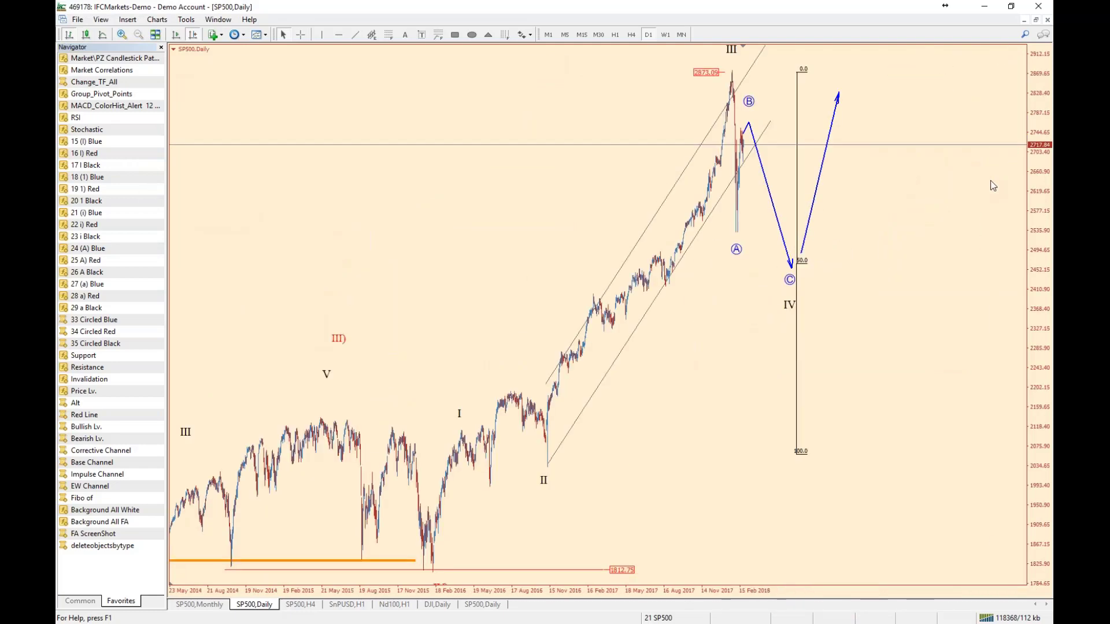
pyautogui.moveTo(1039, 207); pyautogui.dragTo(1041, 251)
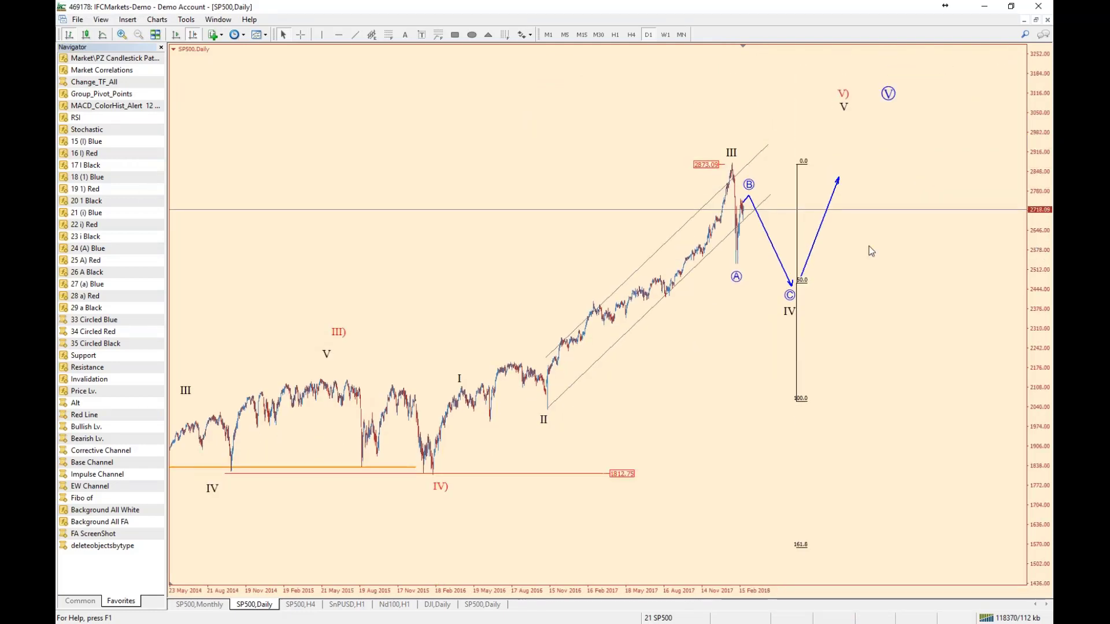
pyautogui.doubleClick(770, 196)
pyautogui.moveTo(770, 196); pyautogui.dragTo(779, 194)
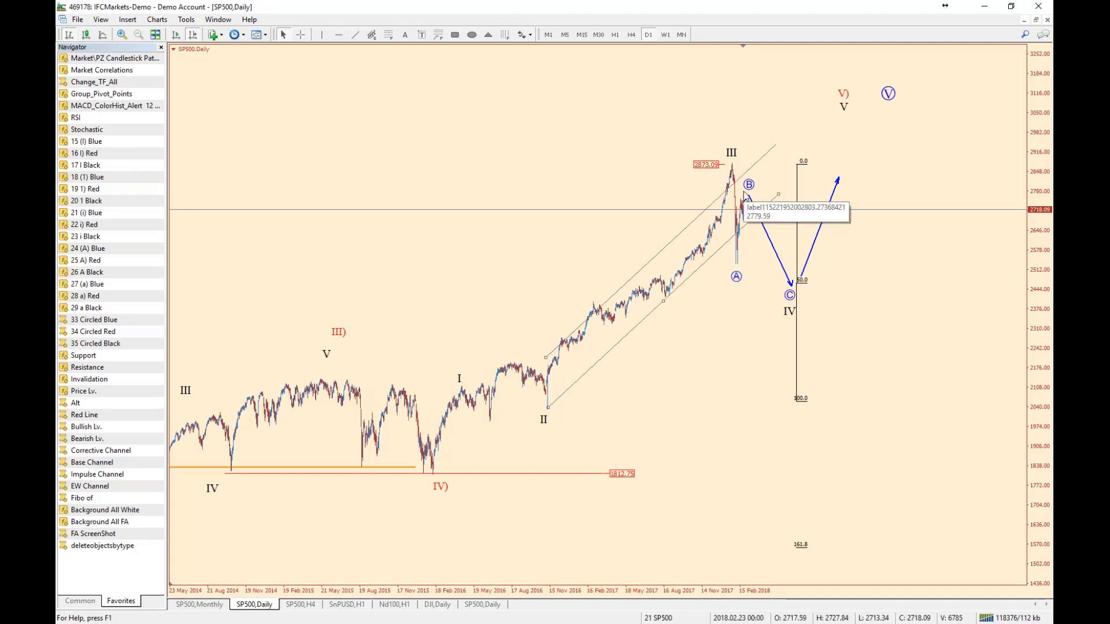
pyautogui.doubleClick(757, 212)
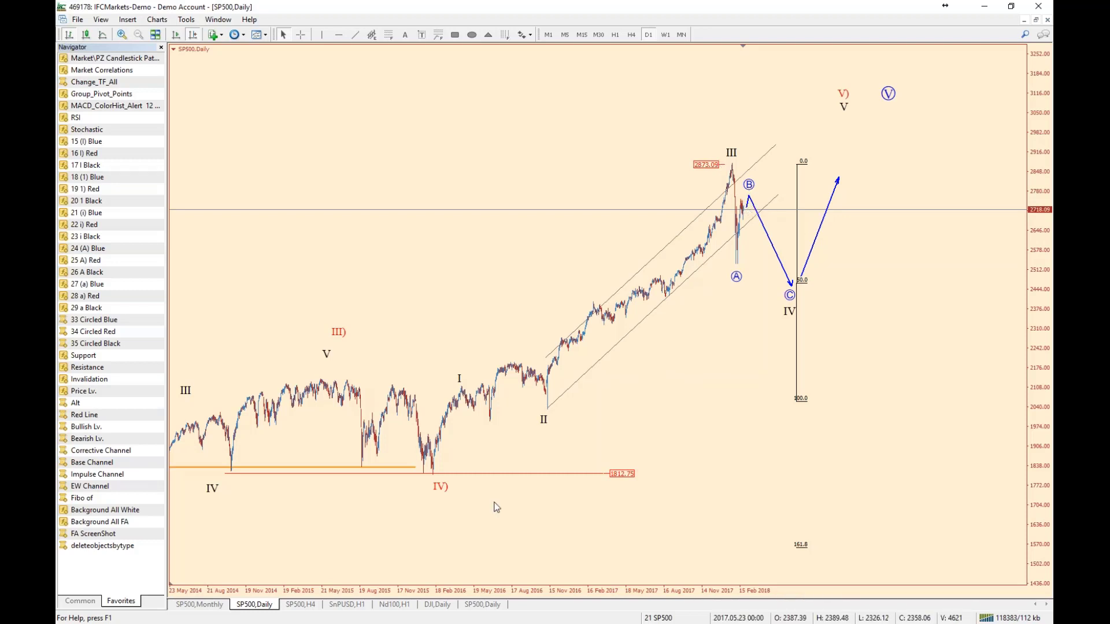
# - On SP500 H4, measure down from the wave top and delete the old Fibonacci retracement
pyautogui.click(301, 604)
pyautogui.click(300, 35)
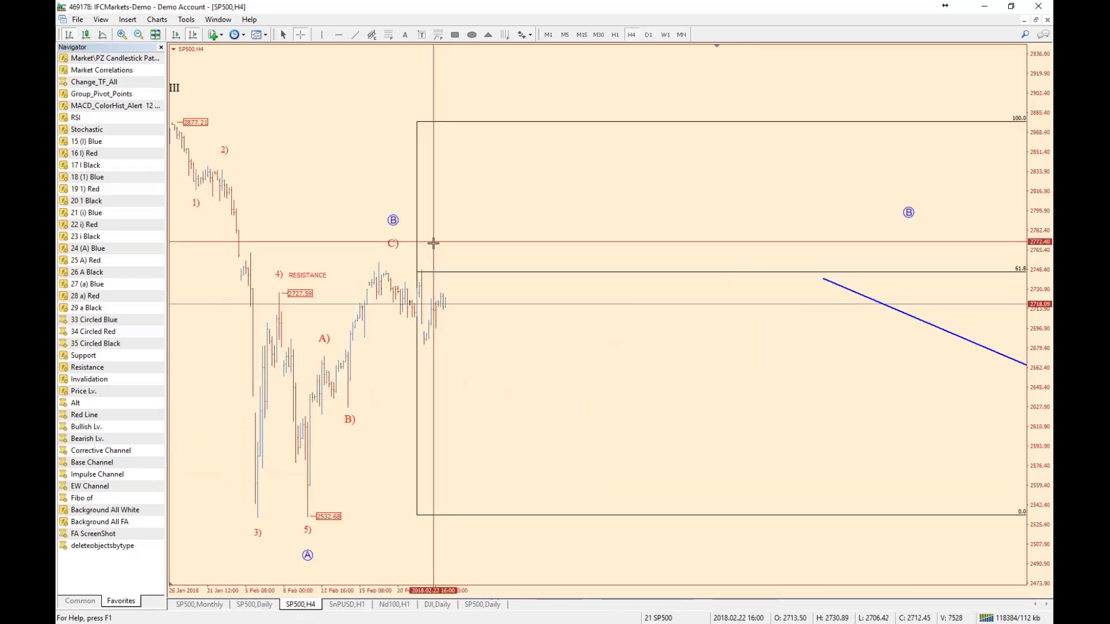
pyautogui.moveTo(360, 256); pyautogui.dragTo(487, 284)
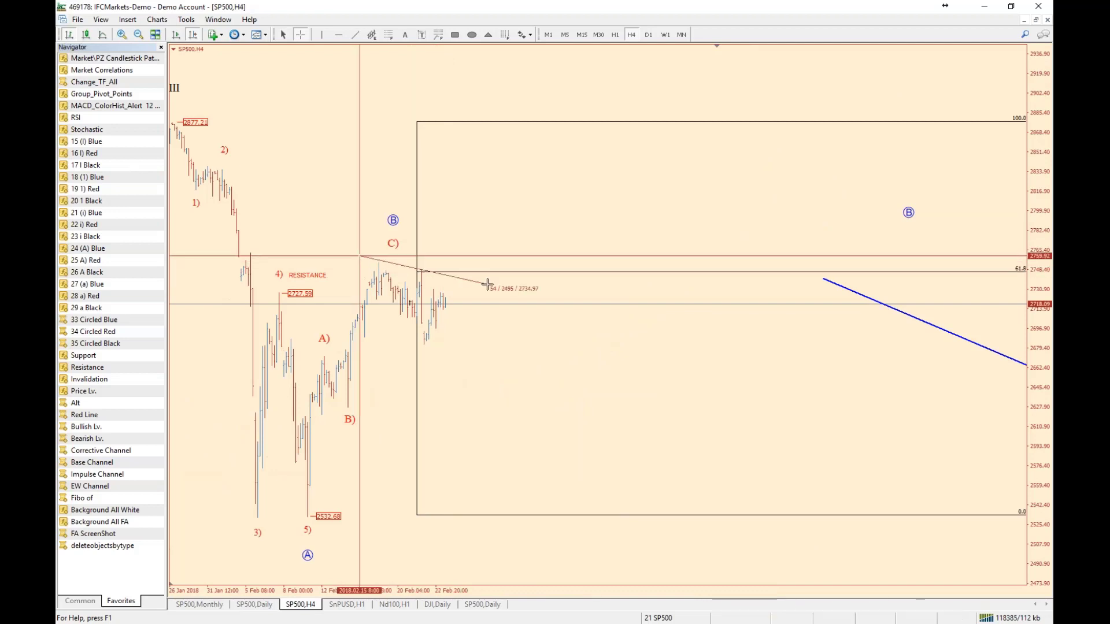
pyautogui.doubleClick(420, 272)
pyautogui.rightClick(421, 272)
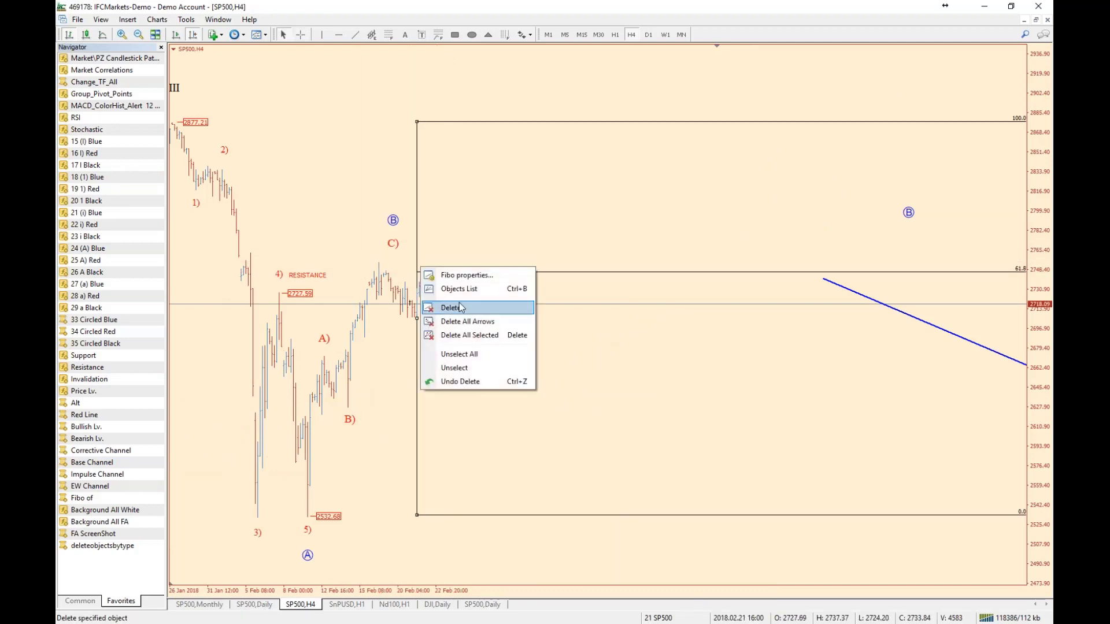
pyautogui.click(462, 303)
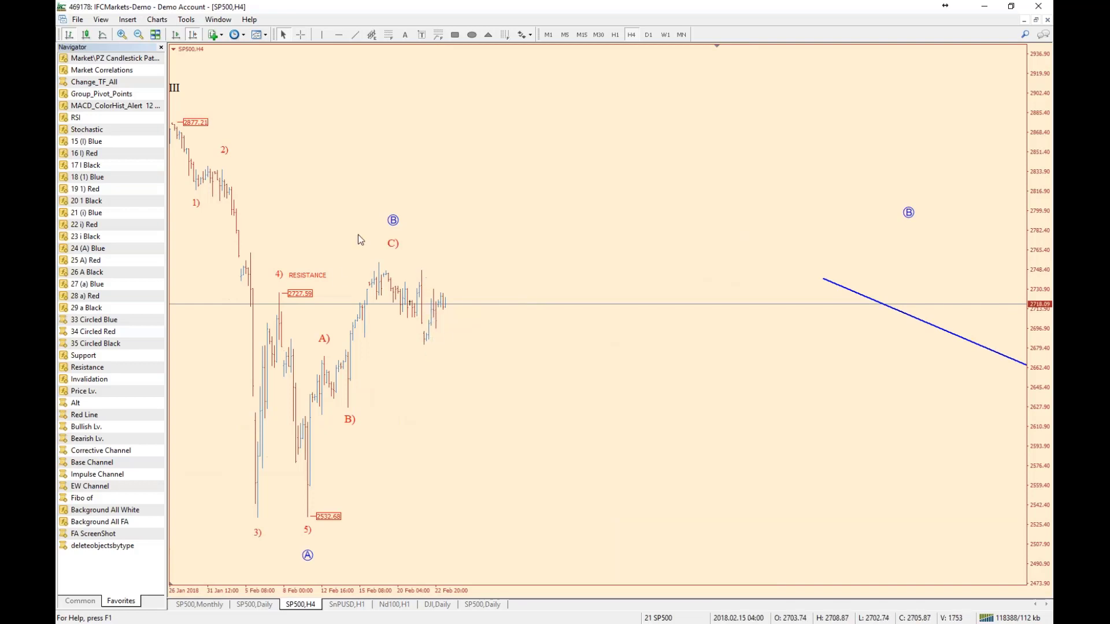
# - Measure down from the latest bars and copy the C) label down to the latest low
pyautogui.middleClick(382, 269)
pyautogui.scroll(5, 382, 268)
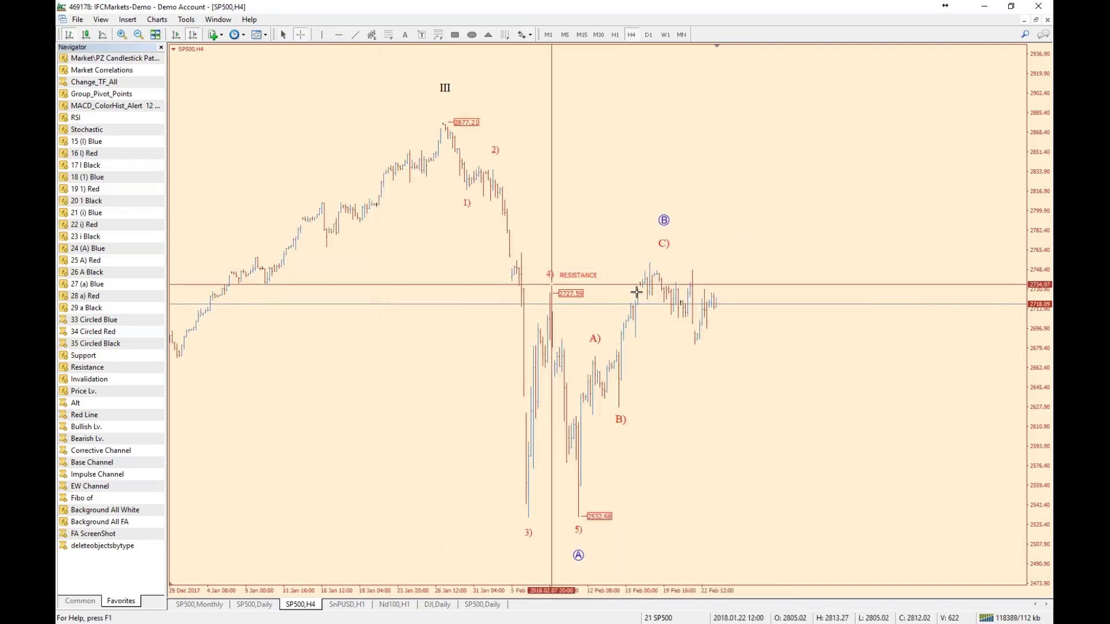
pyautogui.middleClick(527, 292)
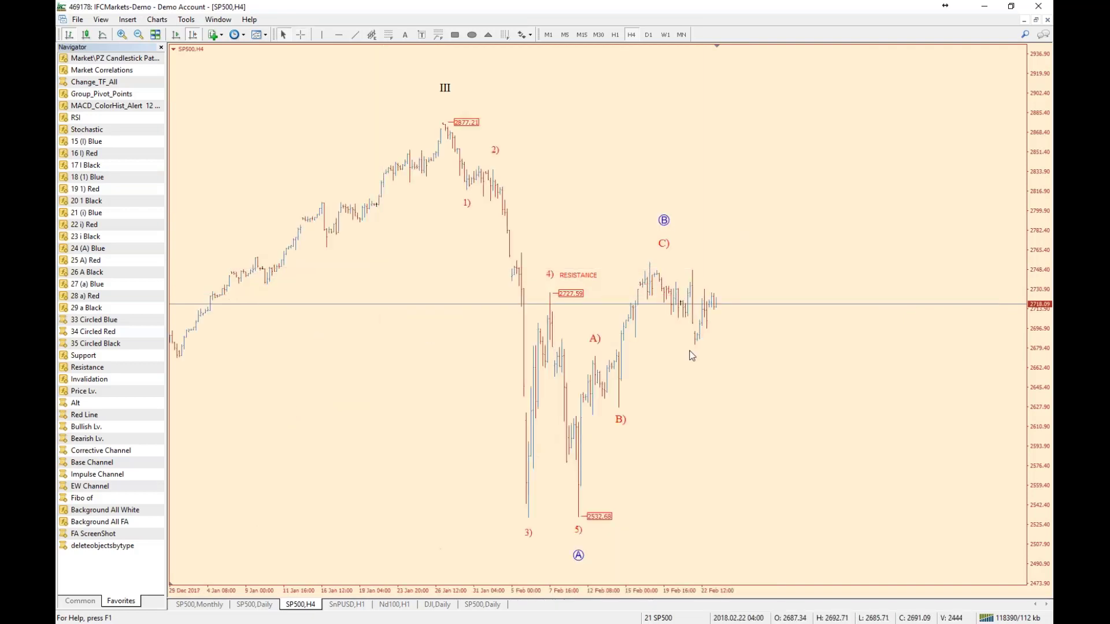
pyautogui.middleClick(729, 304)
pyautogui.moveTo(729, 304); pyautogui.dragTo(733, 376)
pyautogui.moveTo(663, 244); pyautogui.dragTo(698, 337)
# - Change the copied label's text through Text properties to relabel the latest low
pyautogui.rightClick(705, 350)
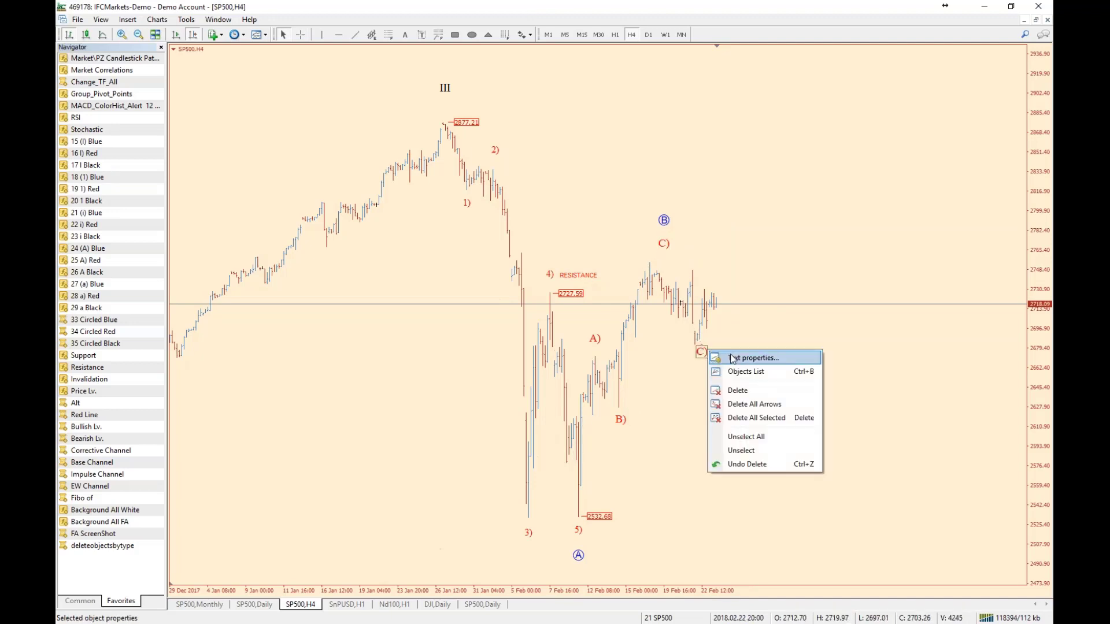
pyautogui.click(731, 357)
pyautogui.doubleClick(515, 308)
pyautogui.write('Y)')
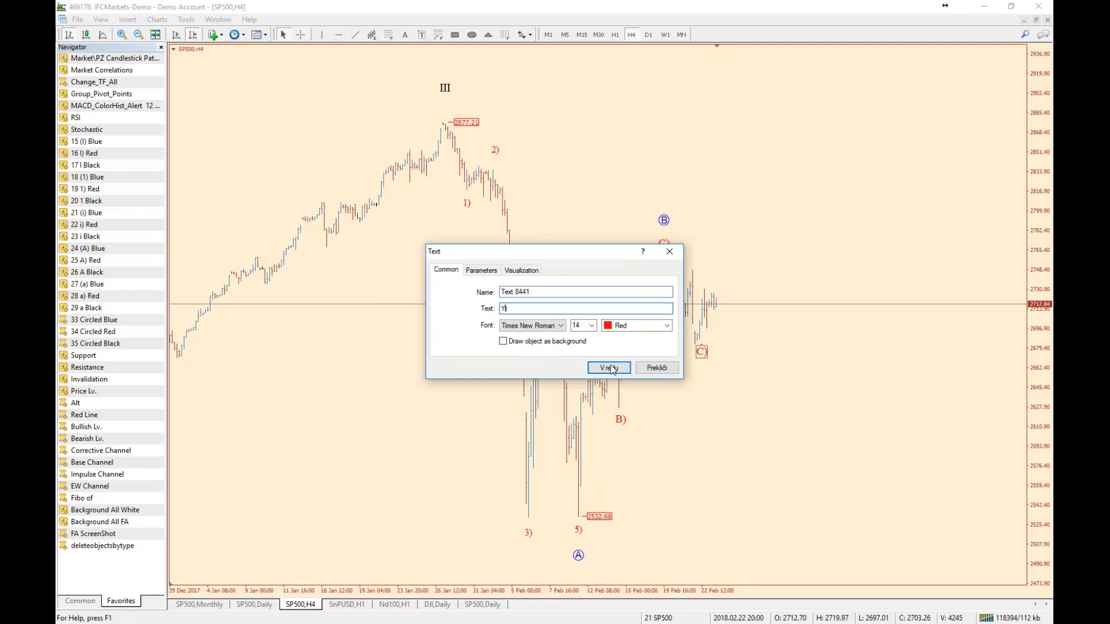
pyautogui.press('Return')
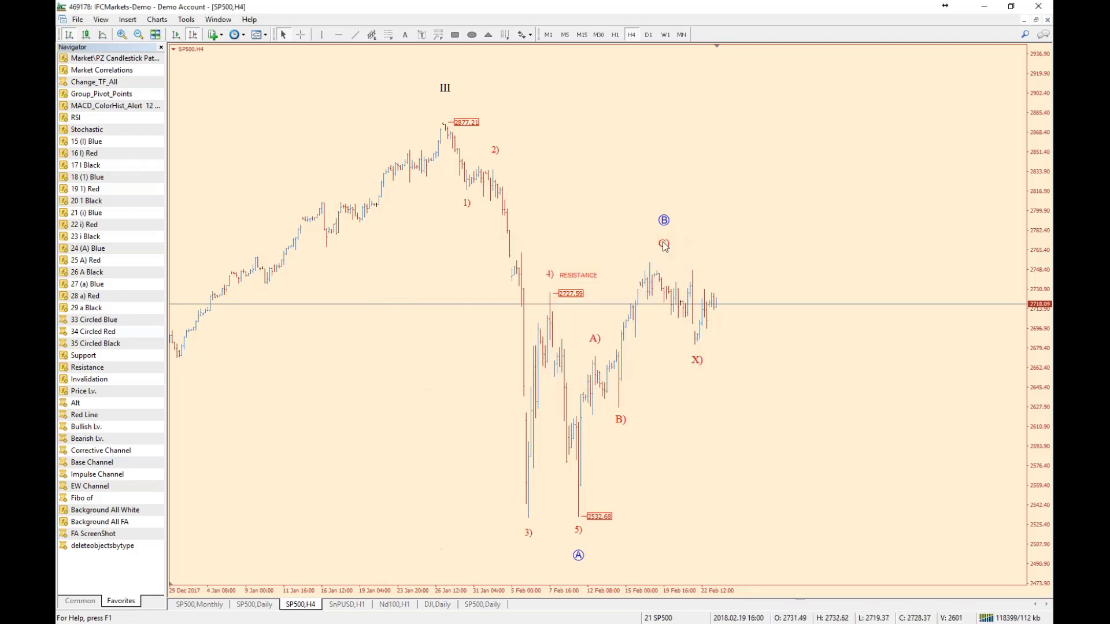
# - Reposition C) and circled B, copy B) onto the projected path, and measure III peak to 2532 low
pyautogui.moveTo(670, 245); pyautogui.dragTo(728, 251)
pyautogui.moveTo(664, 220); pyautogui.dragTo(754, 201)
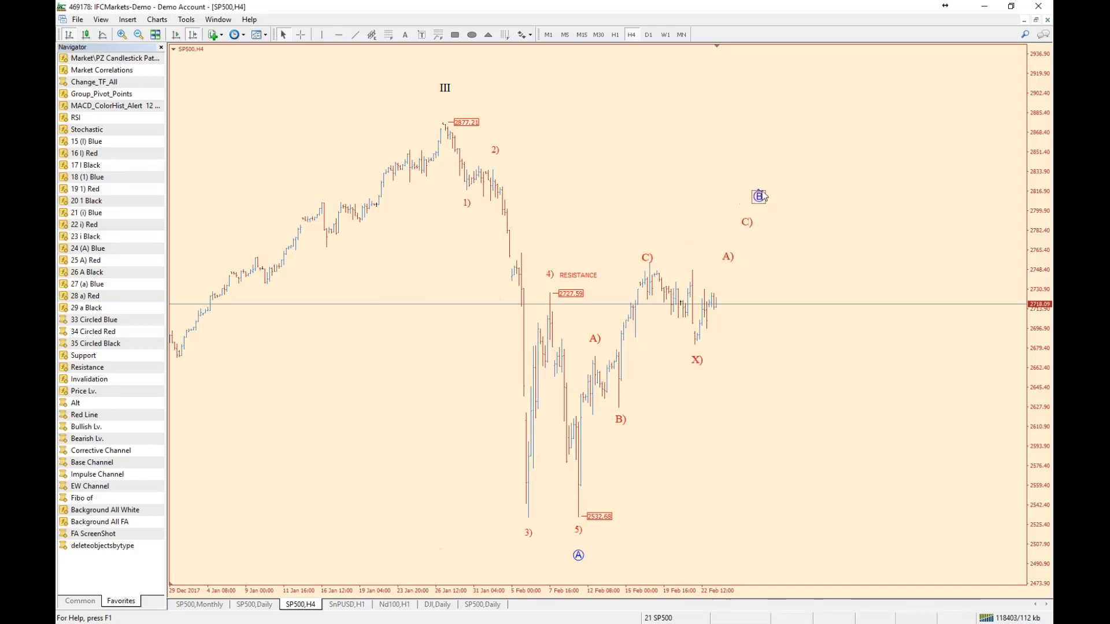
pyautogui.keyDown('ctrl'); pyautogui.moveTo(621, 413); pyautogui.dragTo(748, 295); pyautogui.keyUp('ctrl')
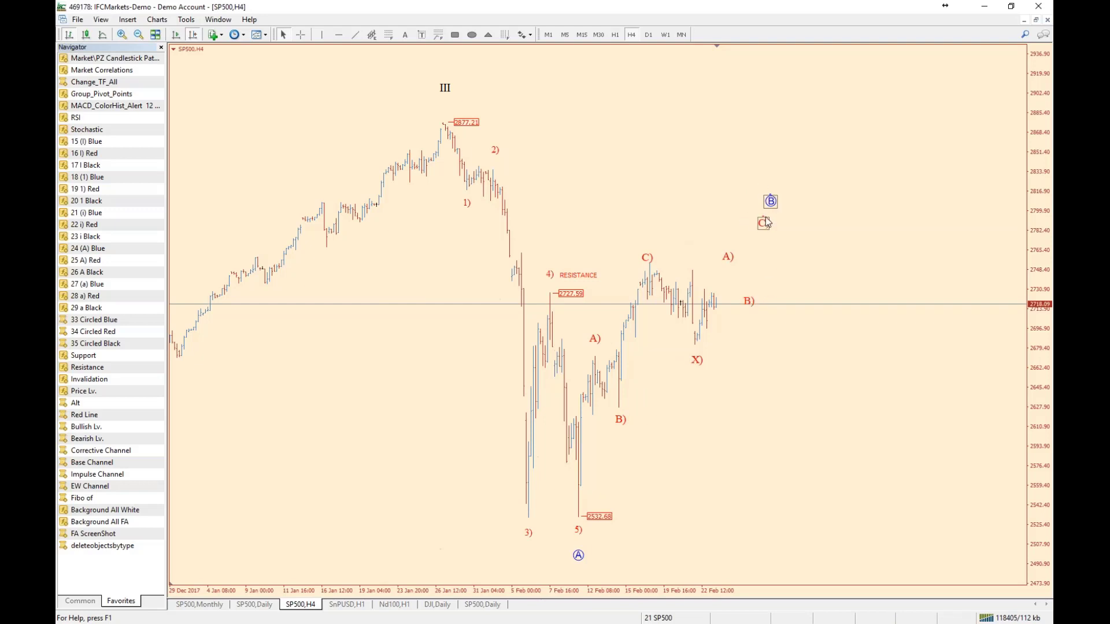
pyautogui.click(772, 204)
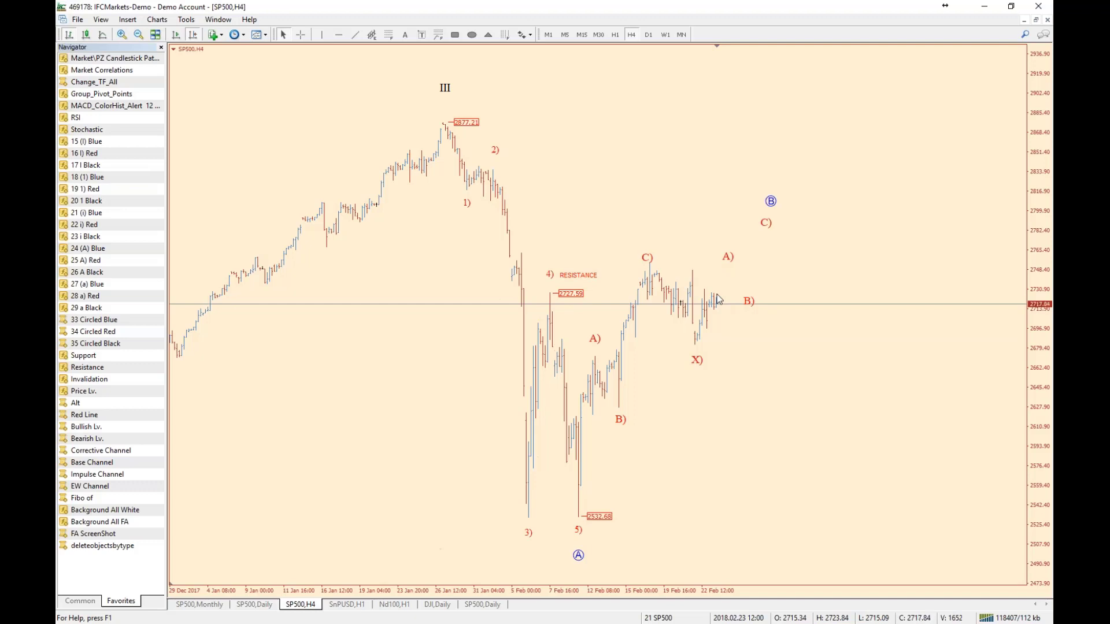
pyautogui.middleClick(450, 124)
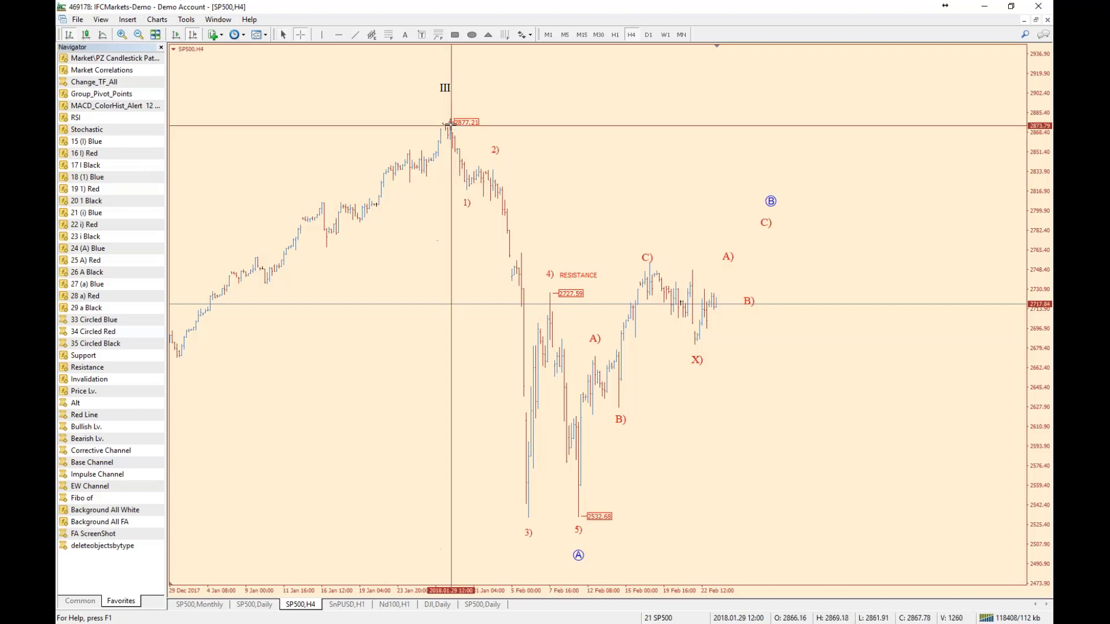
pyautogui.moveTo(450, 124); pyautogui.dragTo(567, 521)
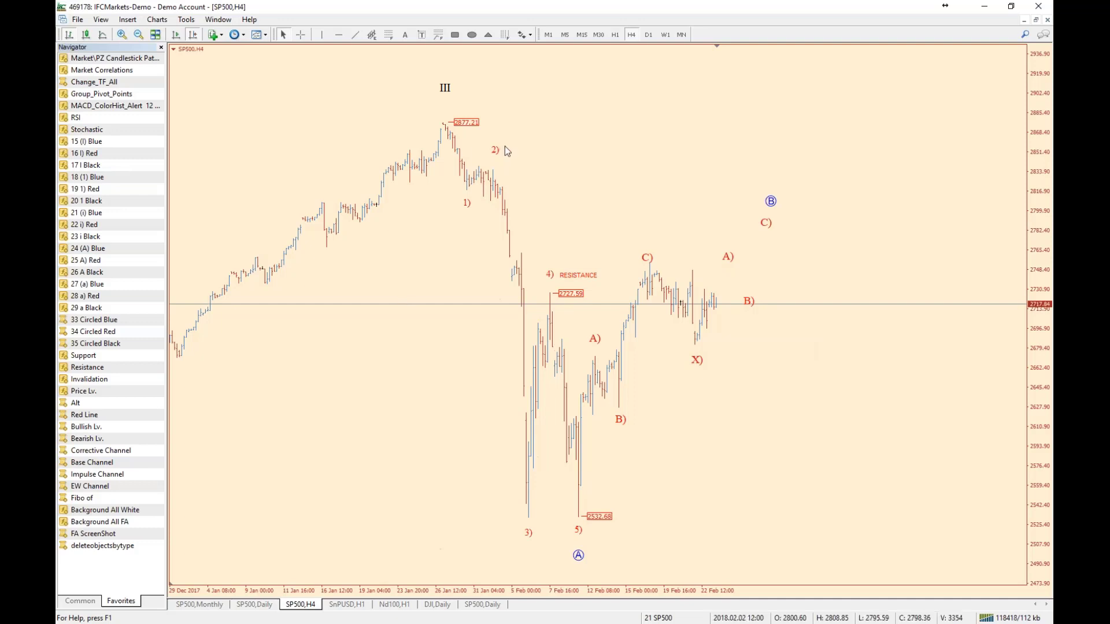
# - Draw a Fibonacci retracement from the 2877 high to the low, changing its 0.5 level to 0.786 labelled 78.6
pyautogui.click(388, 35)
pyautogui.moveTo(495, 126); pyautogui.dragTo(746, 517)
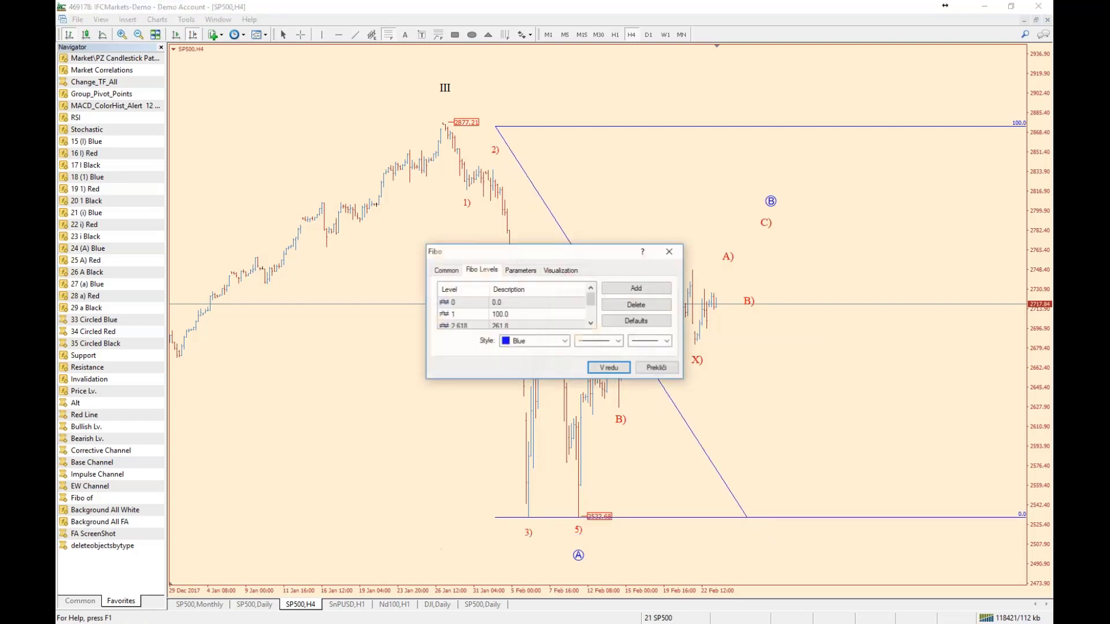
pyautogui.click(636, 304)
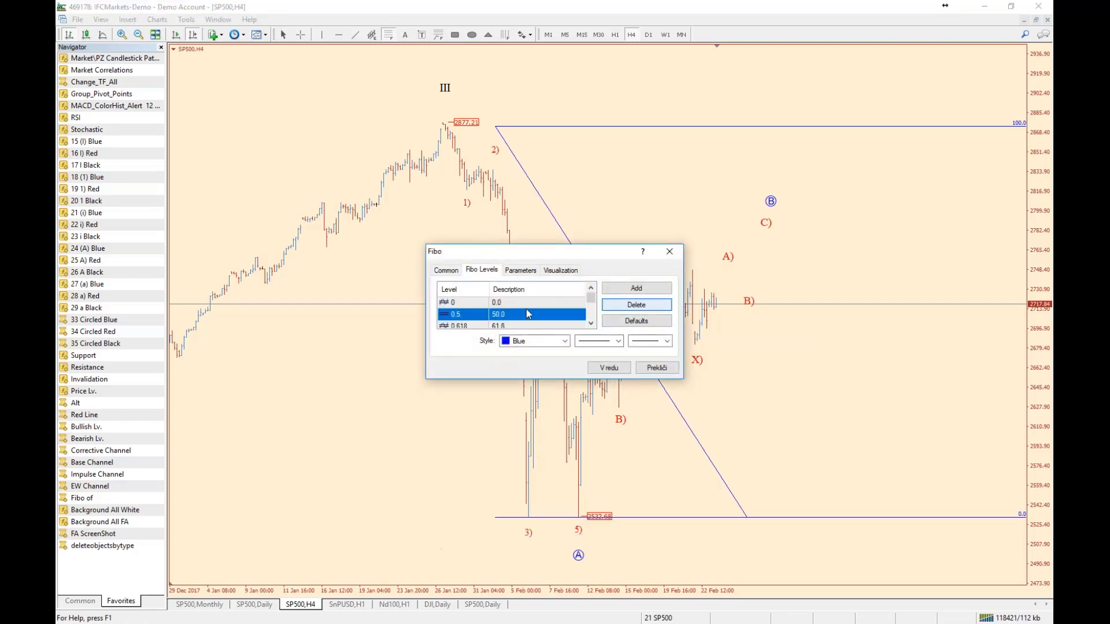
pyautogui.click(462, 314)
pyautogui.moveTo(457, 313); pyautogui.dragTo(464, 313)
pyautogui.write('78')
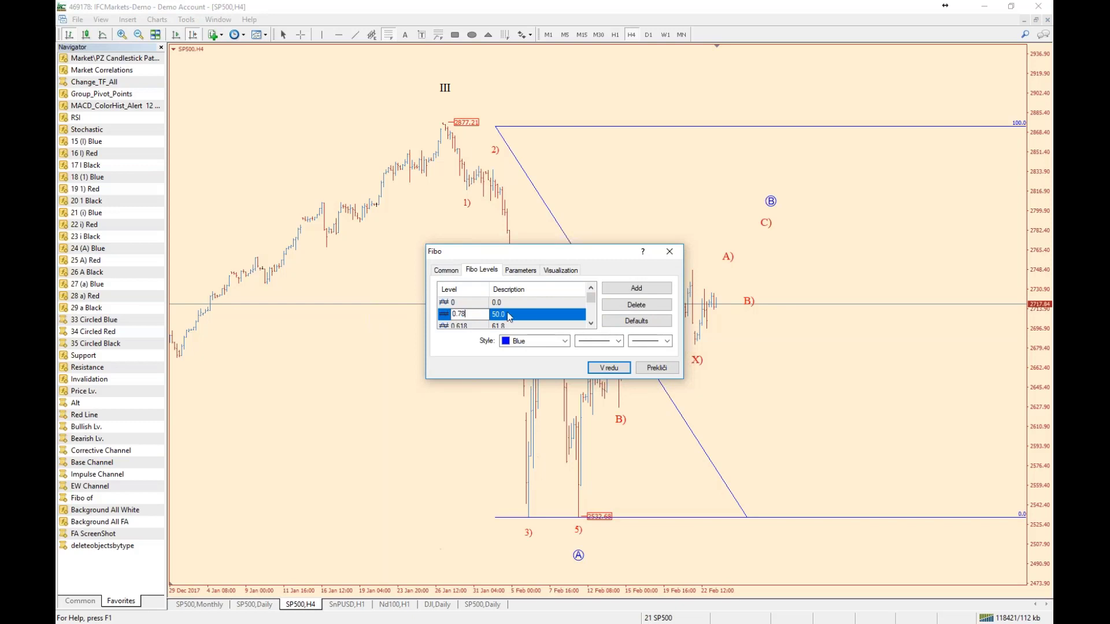
pyautogui.write('6')
pyautogui.press('Tab')
pyautogui.write('78')
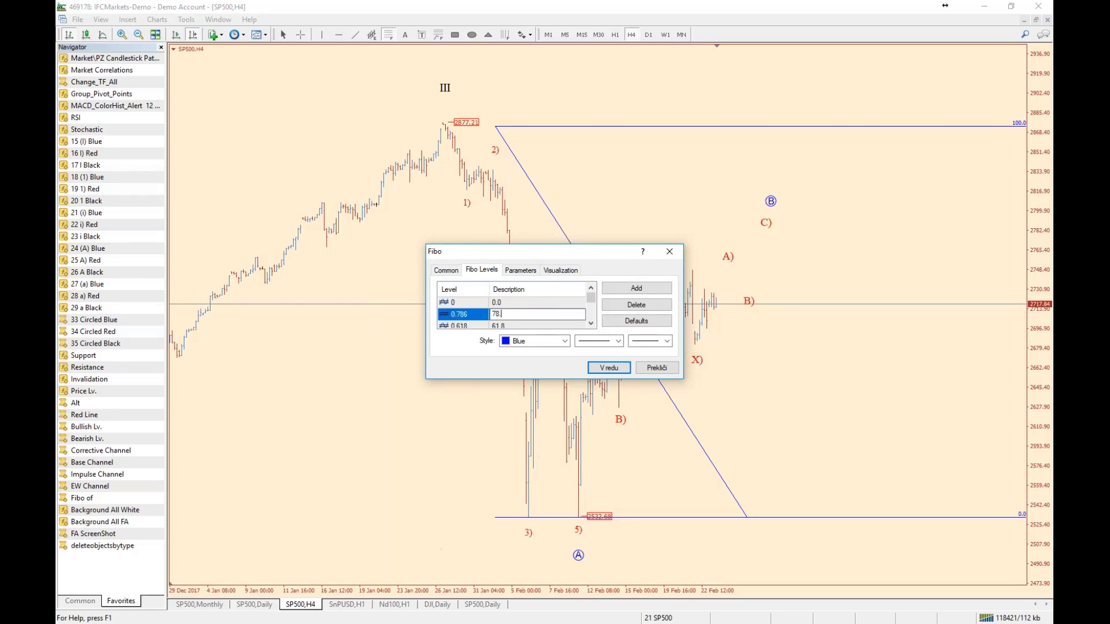
pyautogui.write('.6')
pyautogui.click(608, 367)
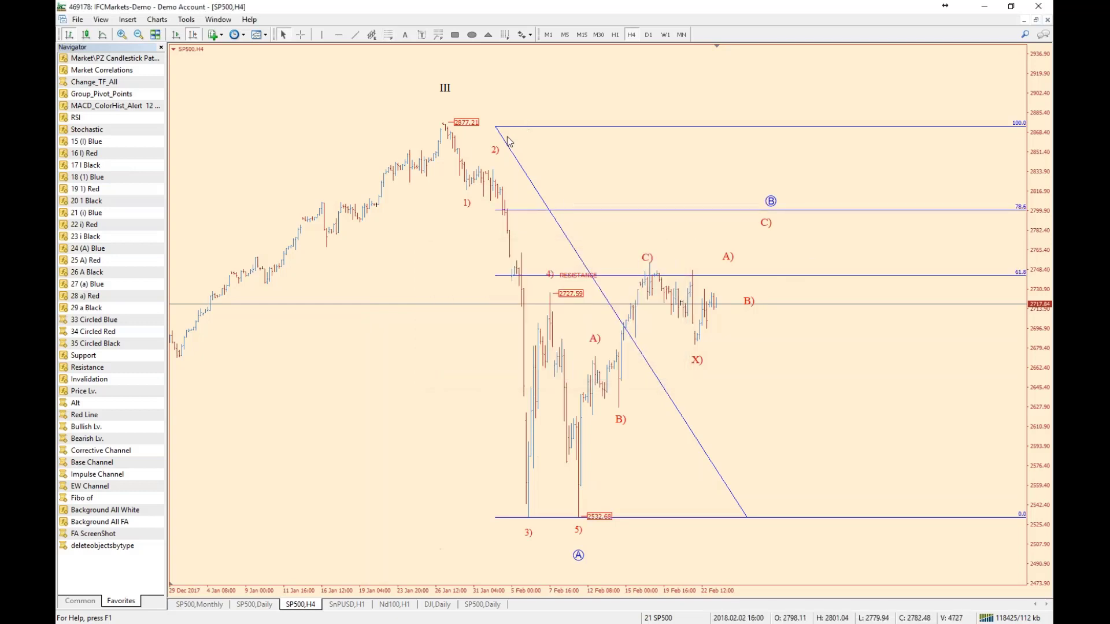
# - Reposition the retracement's anchors so it spans the decline and stands beside circled B
pyautogui.moveTo(508, 127); pyautogui.dragTo(748, 119)
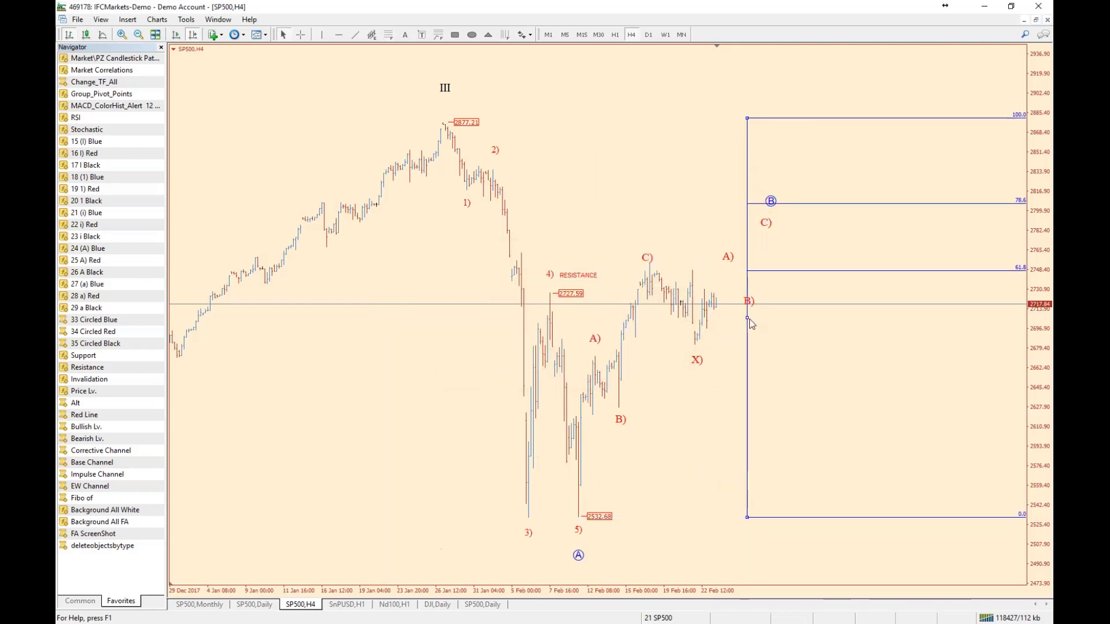
pyautogui.moveTo(748, 319); pyautogui.dragTo(419, 327)
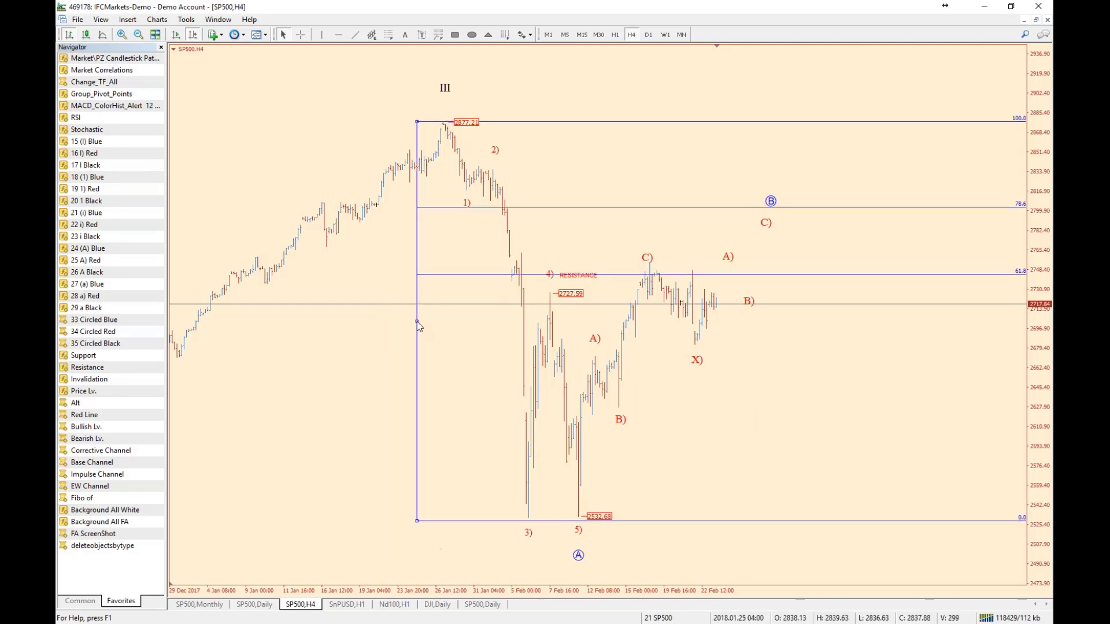
pyautogui.moveTo(417, 322); pyautogui.dragTo(785, 322)
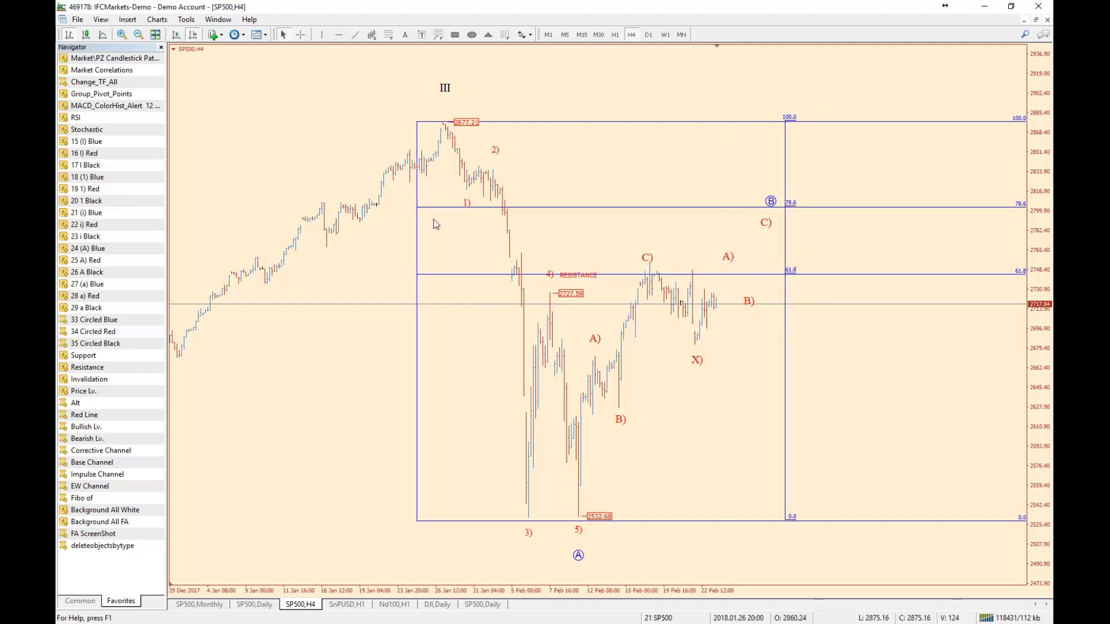
pyautogui.click(785, 321)
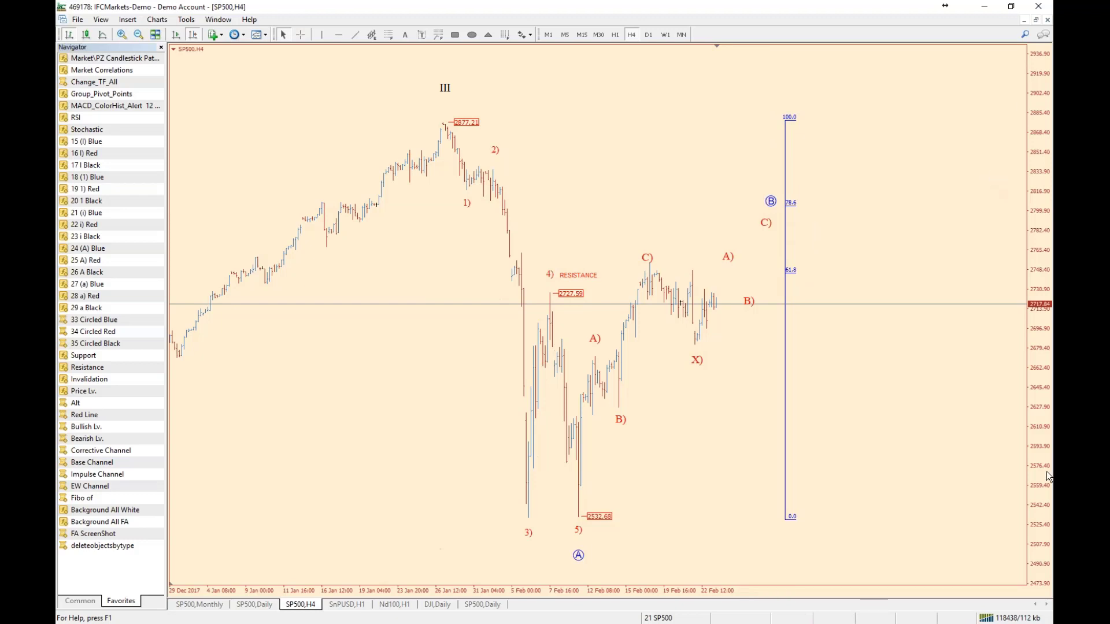
# - Restore the SP500 H4 chart to a window and apply the Background All White indicator
pyautogui.click(1035, 20)
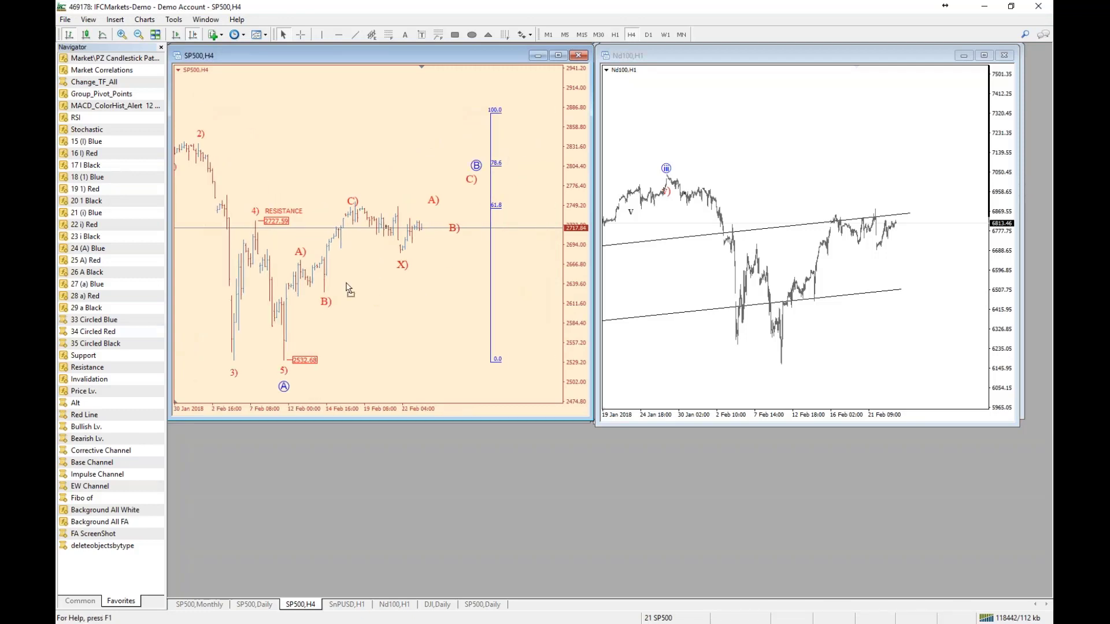
pyautogui.moveTo(349, 289); pyautogui.dragTo(348, 289)
pyautogui.click(766, 377)
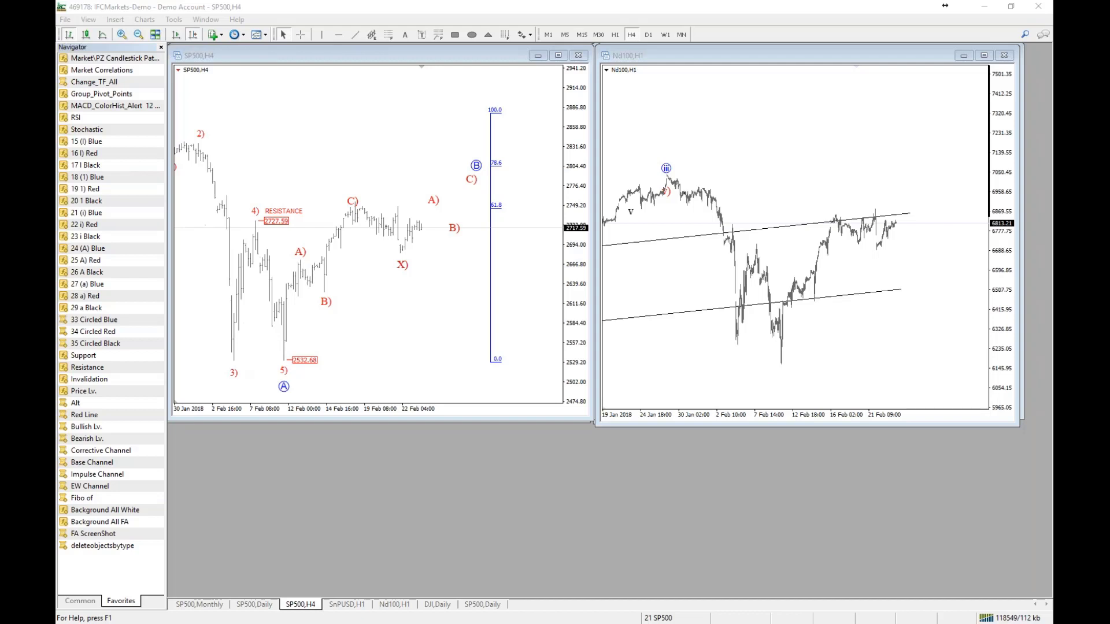
pyautogui.hotkey('alt', 'Tab')
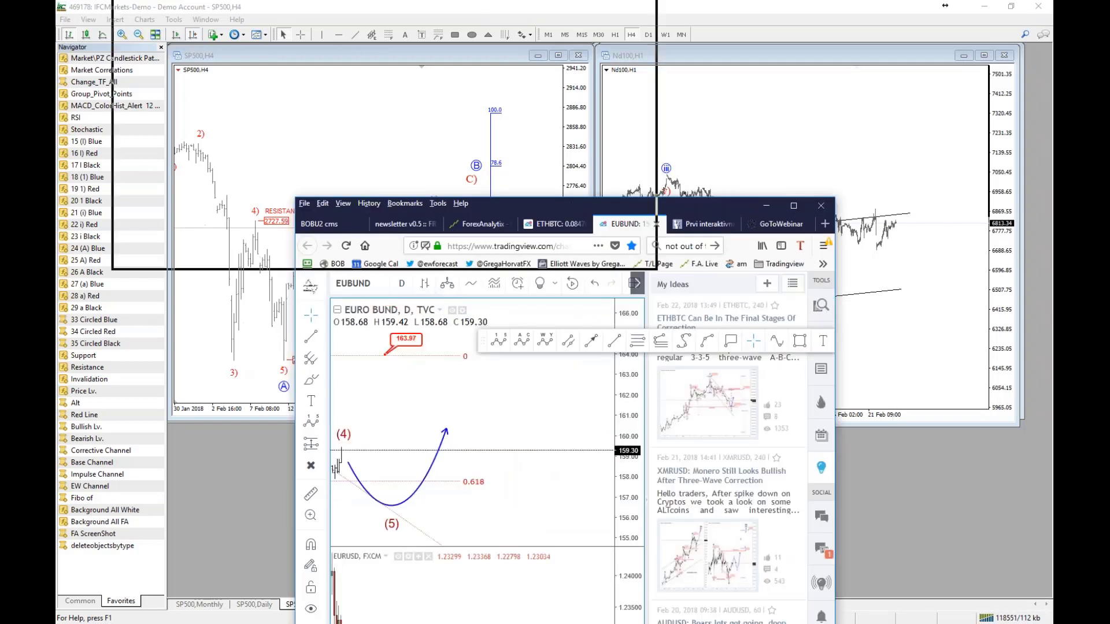
# - Bring the TradingView browser to the front, maximize it, and close the chat side panel
pyautogui.hotkey('alt', 'Tab')
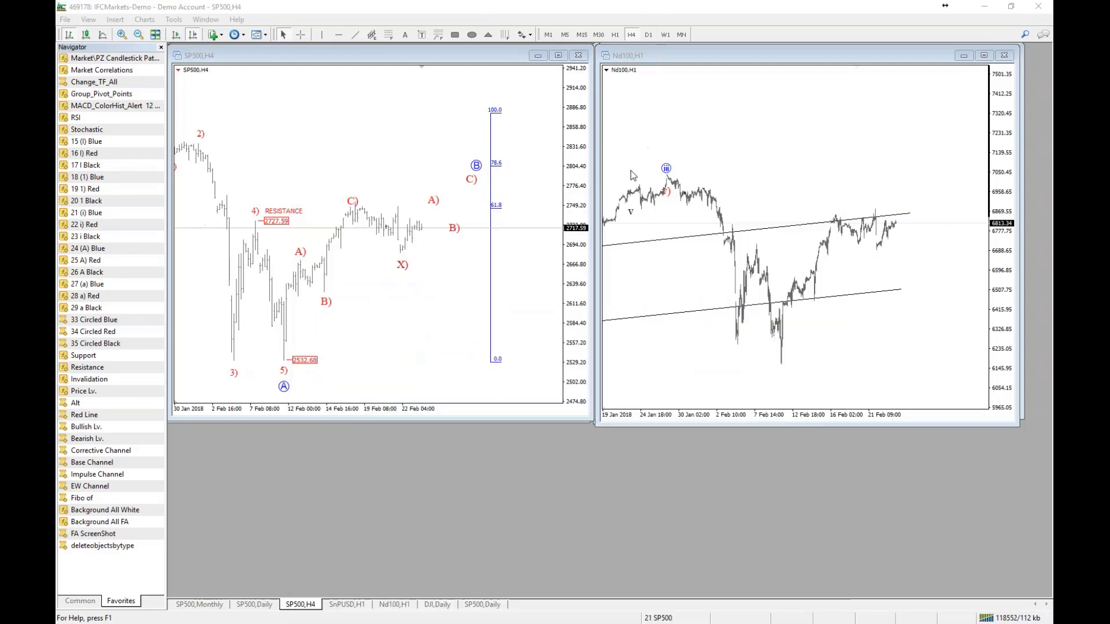
pyautogui.hotkey('alt', 'Tab')
pyautogui.doubleClick(758, 96)
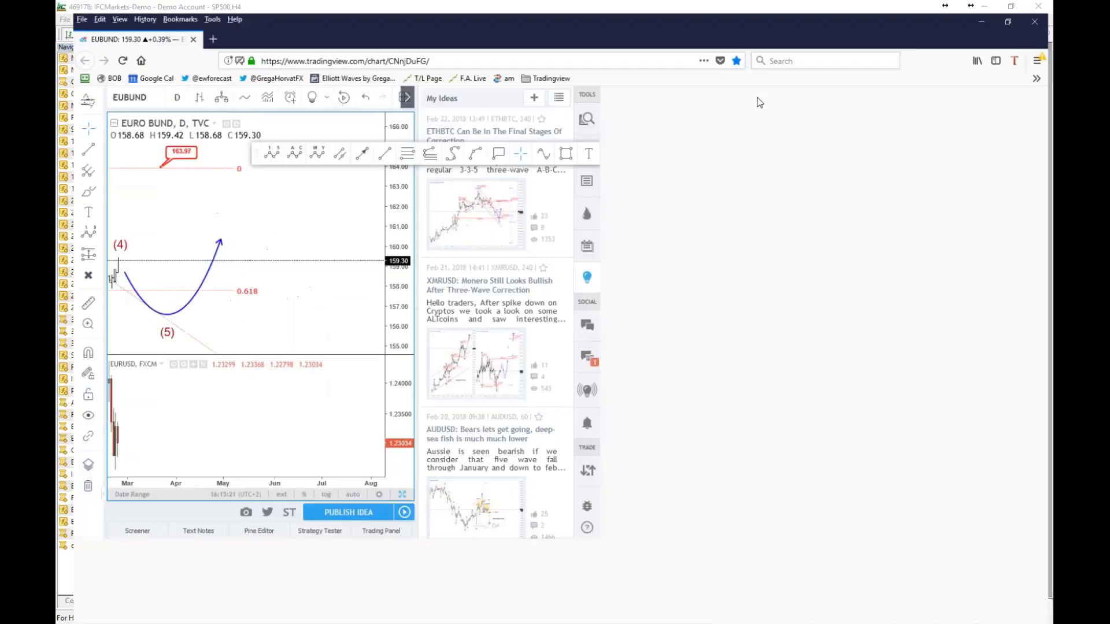
pyautogui.click(1041, 358)
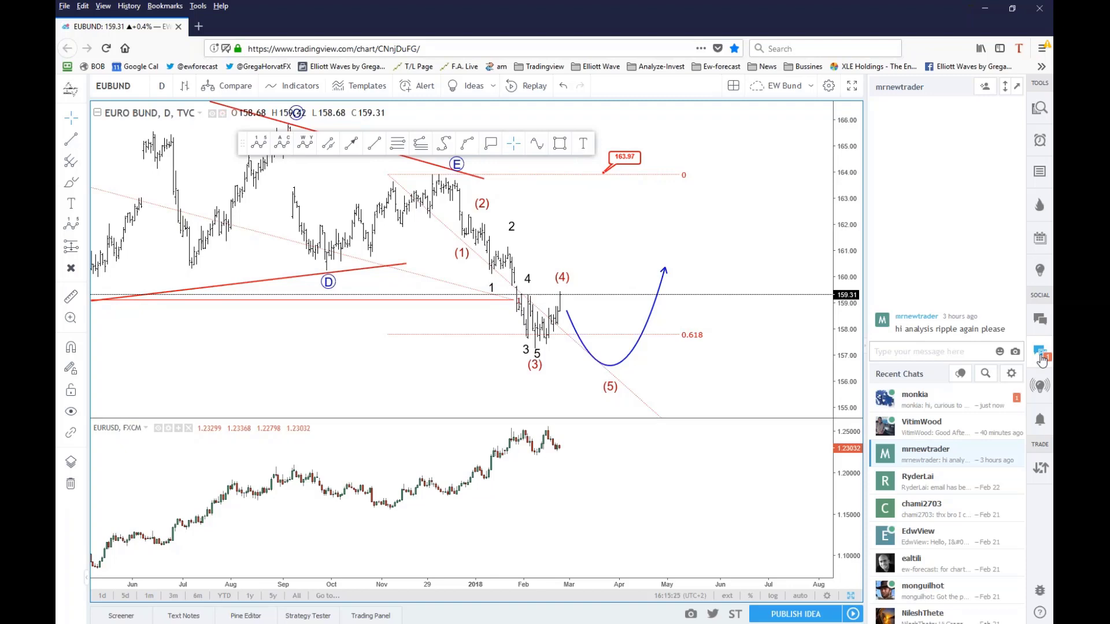
pyautogui.click(1041, 358)
# - Pan and zoom the EURO BUND chart to the recent wave count and move the drawing toolbar aside
pyautogui.moveTo(906, 394); pyautogui.dragTo(762, 373)
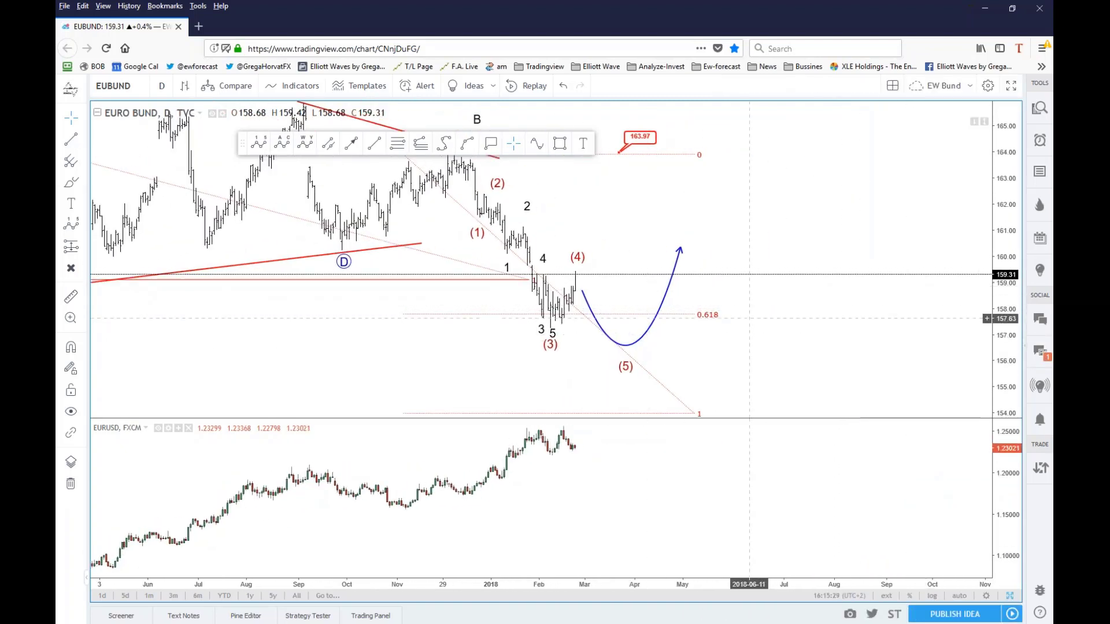
pyautogui.moveTo(761, 320); pyautogui.dragTo(808, 328)
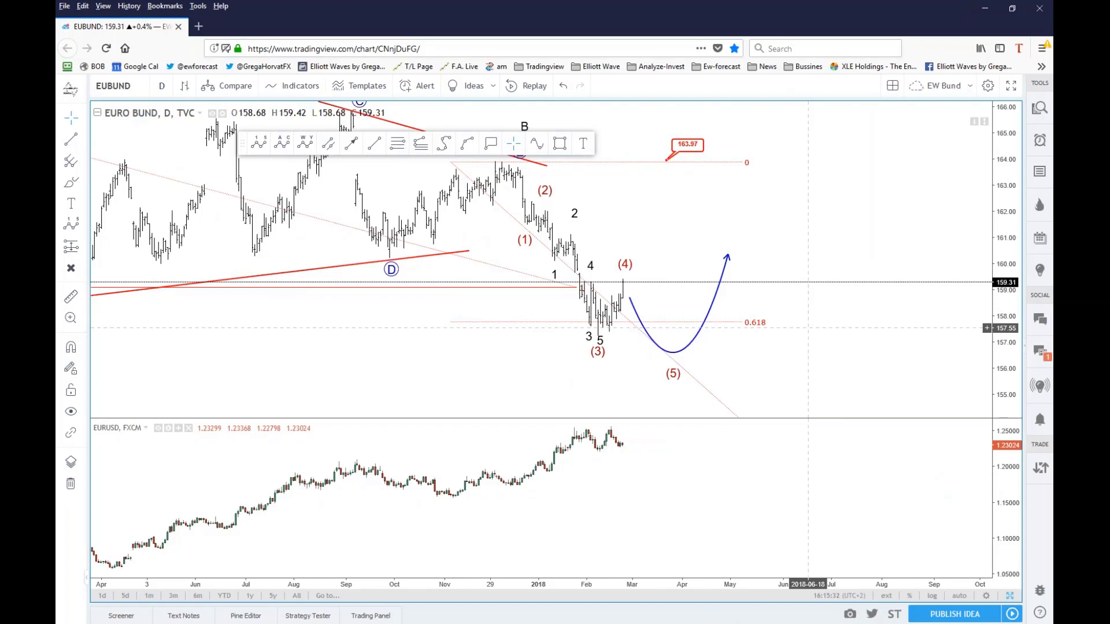
pyautogui.scroll(-2, 808, 328)
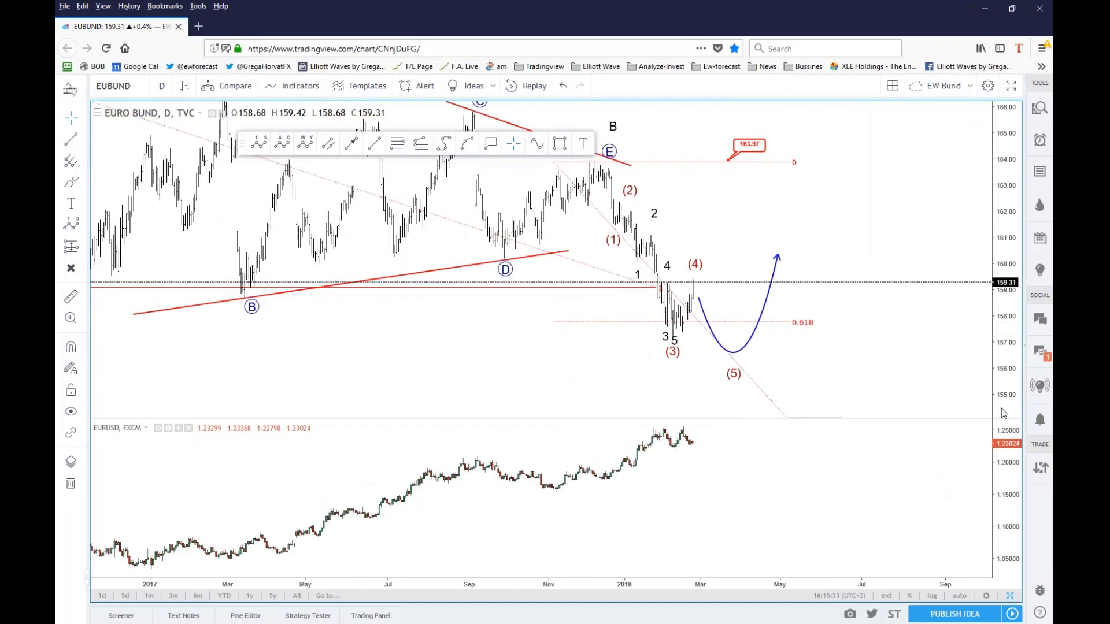
pyautogui.scroll(2, 691, 345)
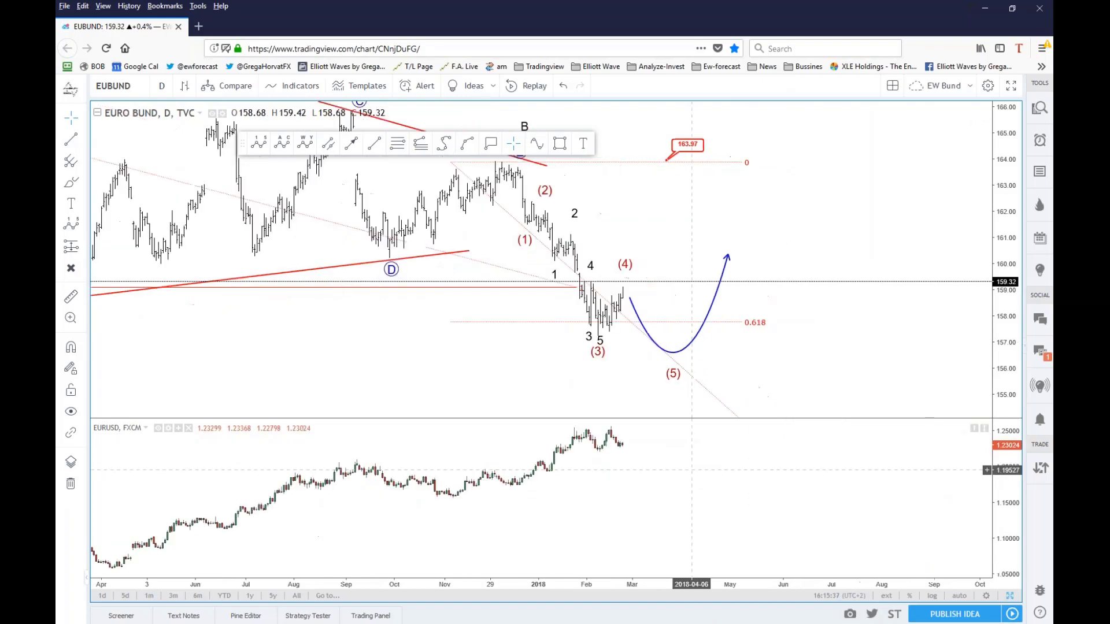
pyautogui.scroll(3, 745, 360)
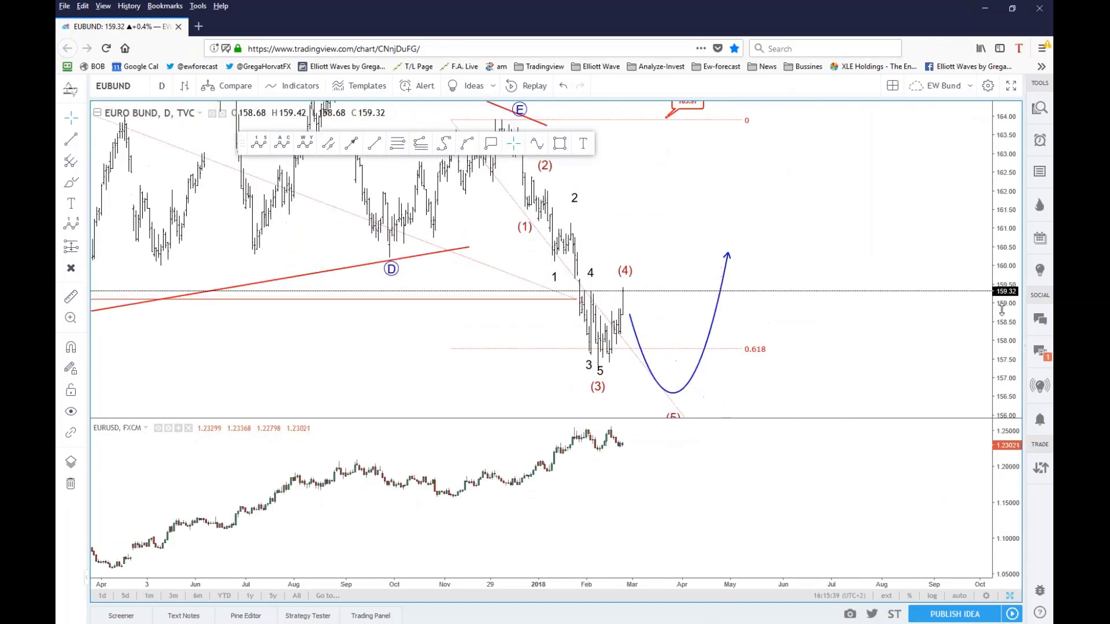
pyautogui.scroll(-1, 745, 360)
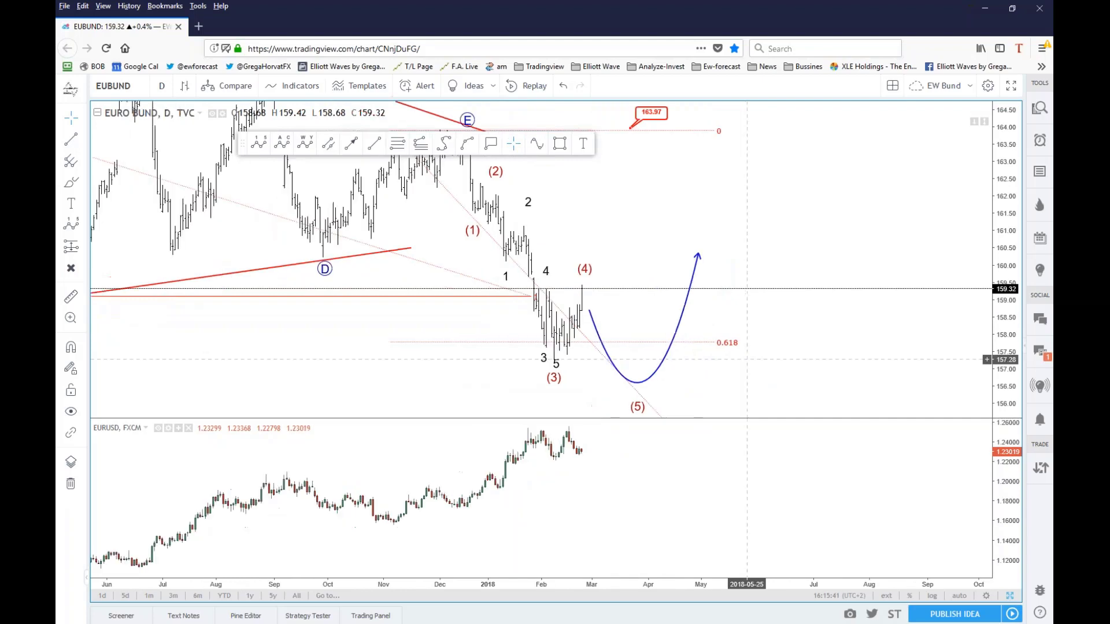
pyautogui.scroll(3, 745, 360)
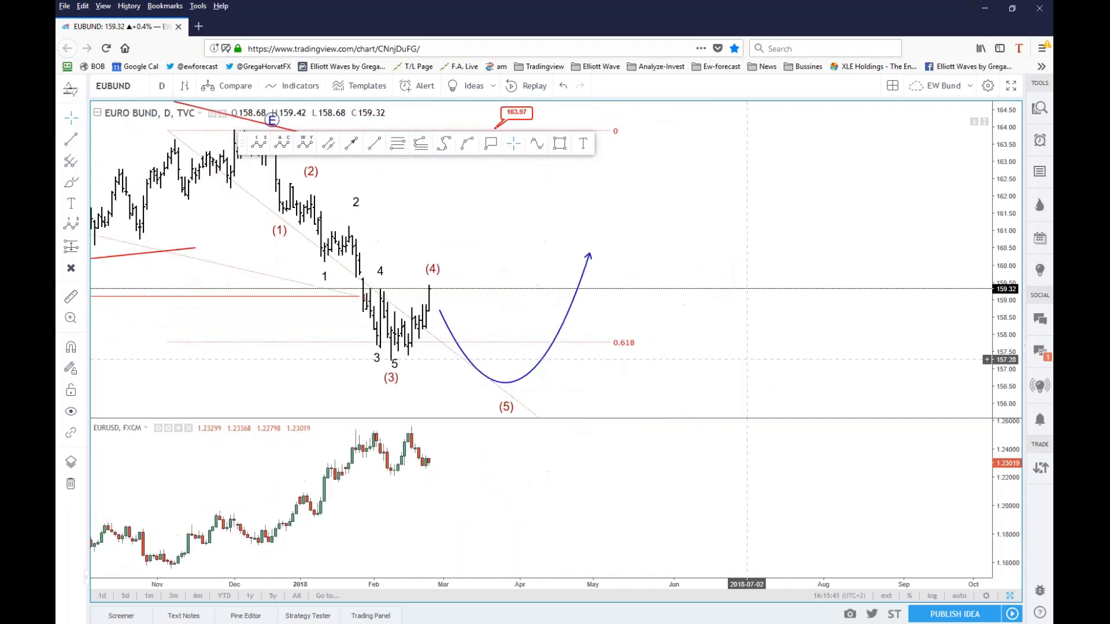
pyautogui.moveTo(548, 214); pyautogui.dragTo(803, 220)
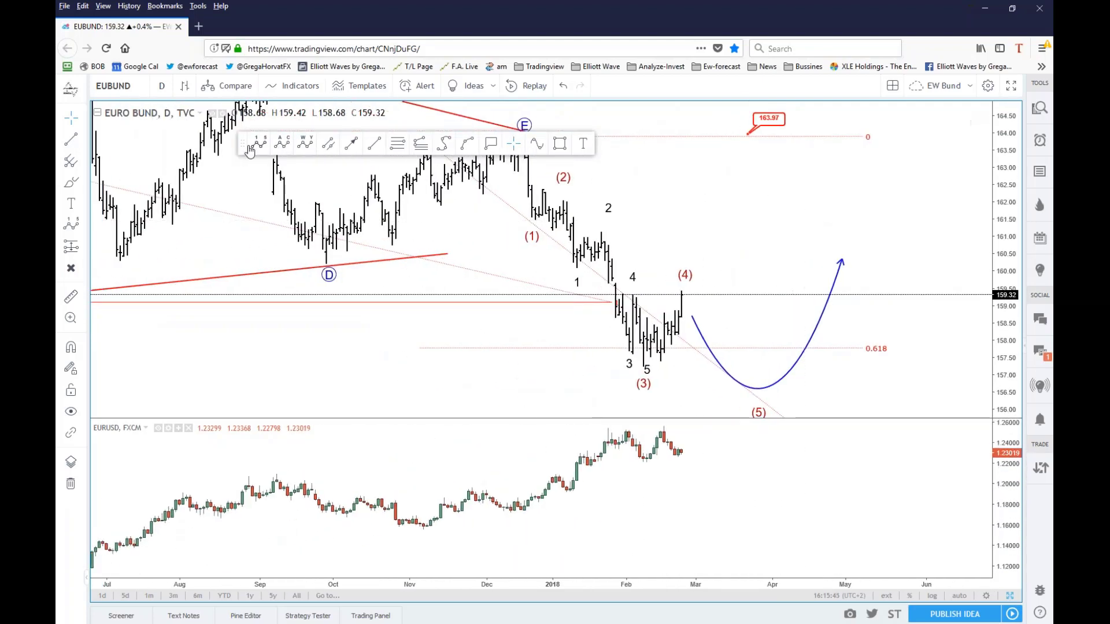
pyautogui.moveTo(242, 143); pyautogui.dragTo(279, 86)
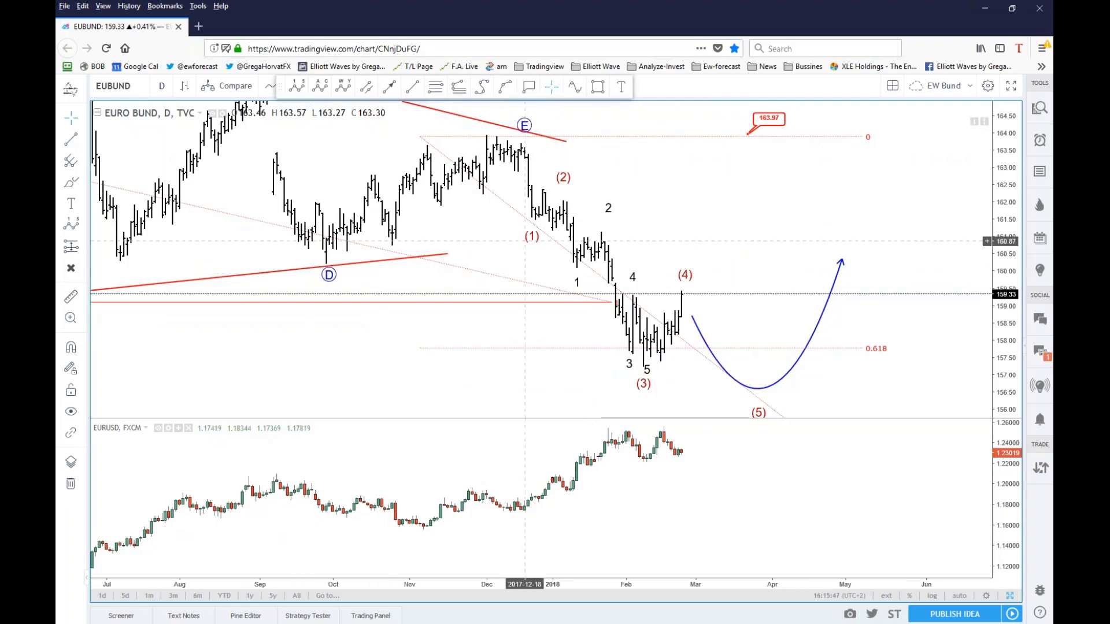
# - Lower wave (2) of the large count and adjust points 2 and 3 of the small count
pyautogui.click(535, 223)
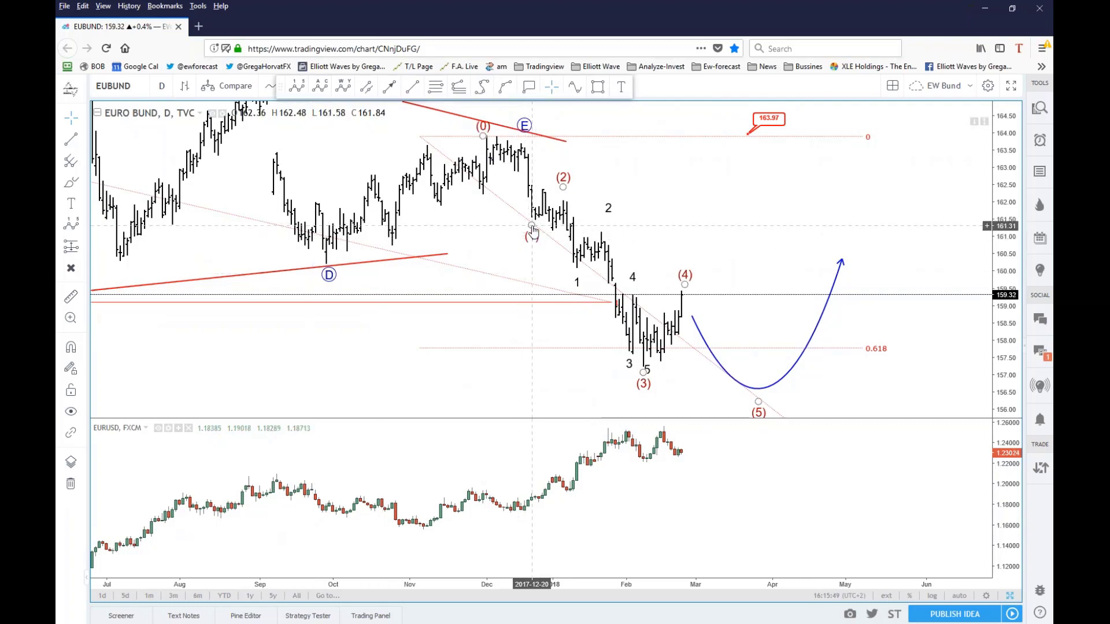
pyautogui.moveTo(563, 187); pyautogui.dragTo(601, 227)
pyautogui.click(608, 219)
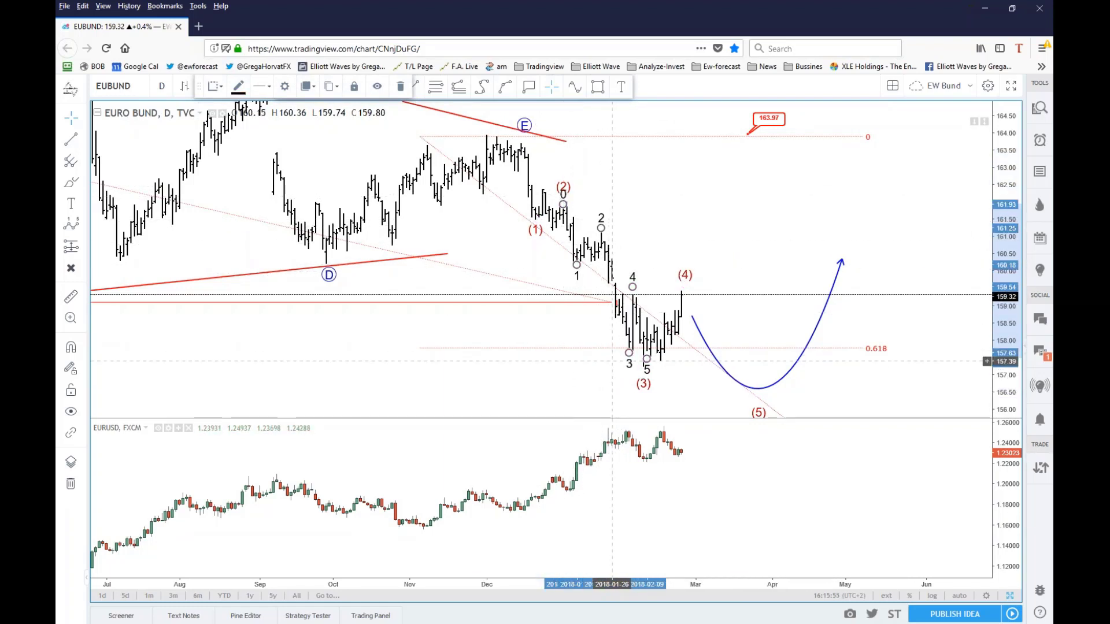
pyautogui.click(640, 362)
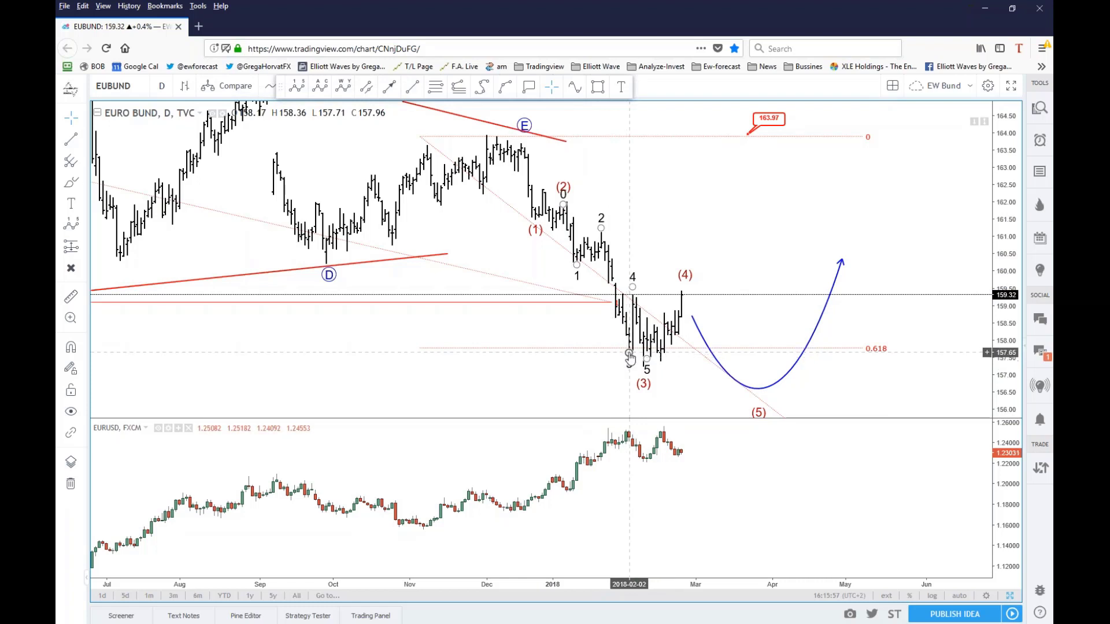
pyautogui.moveTo(629, 353); pyautogui.dragTo(643, 368)
pyautogui.click(644, 371)
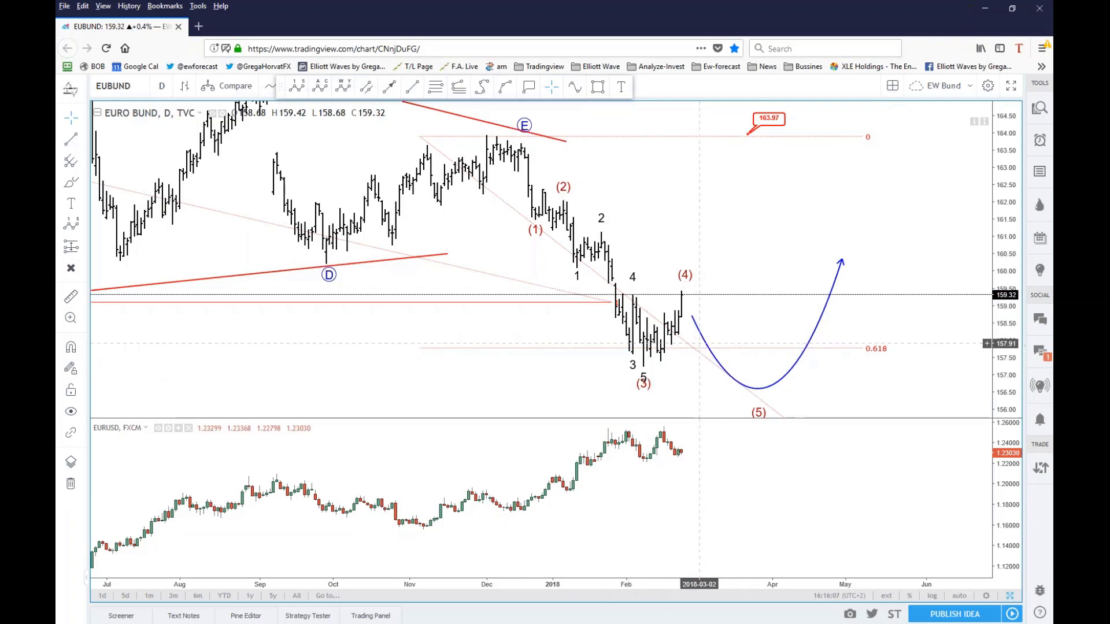
# - Reshape the blue projected curve: adjust its low and left end and steepen its right side
pyautogui.click(769, 384)
pyautogui.moveTo(769, 384); pyautogui.dragTo(743, 376)
pyautogui.moveTo(692, 316); pyautogui.dragTo(689, 309)
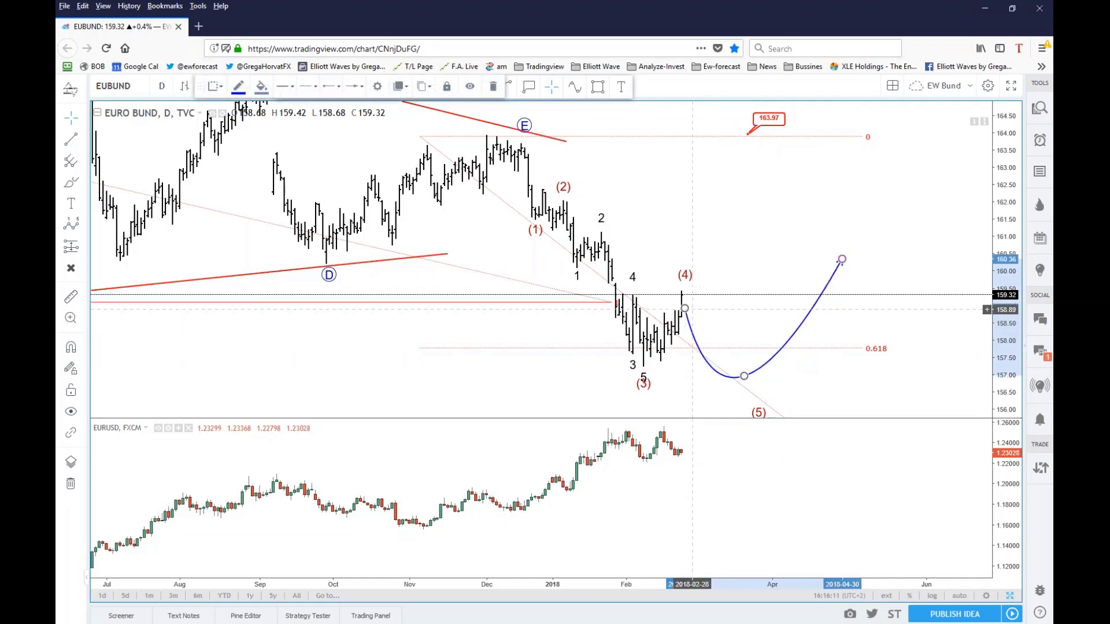
pyautogui.moveTo(841, 260); pyautogui.dragTo(800, 242)
pyautogui.click(723, 375)
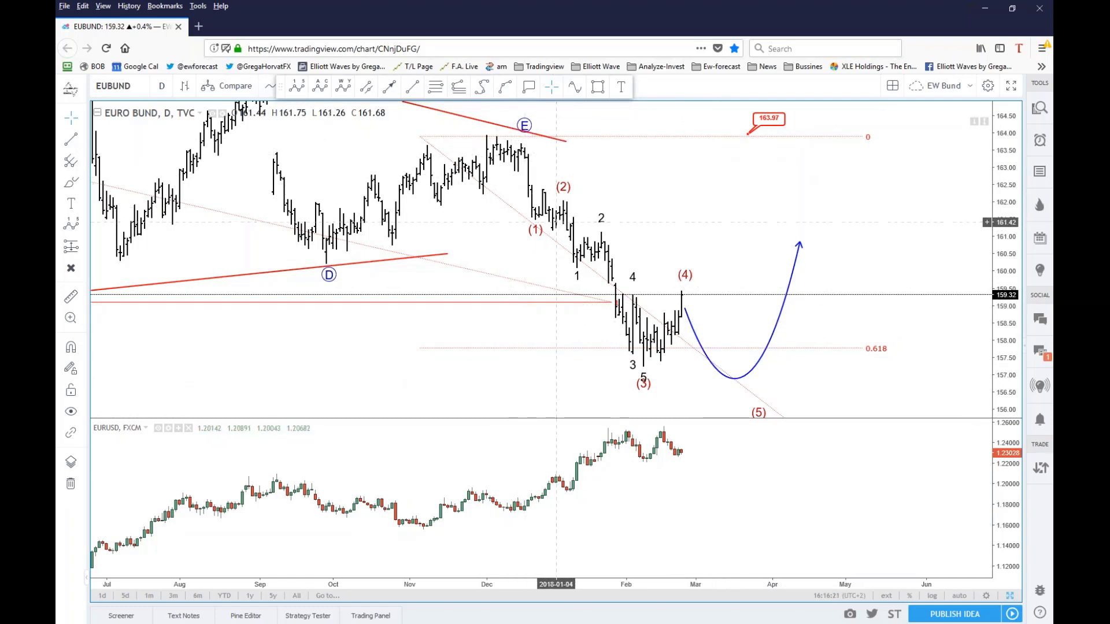
# - Join the red trendline's end to point E and reposition wave point (1)
pyautogui.moveTo(526, 138); pyautogui.dragTo(486, 132)
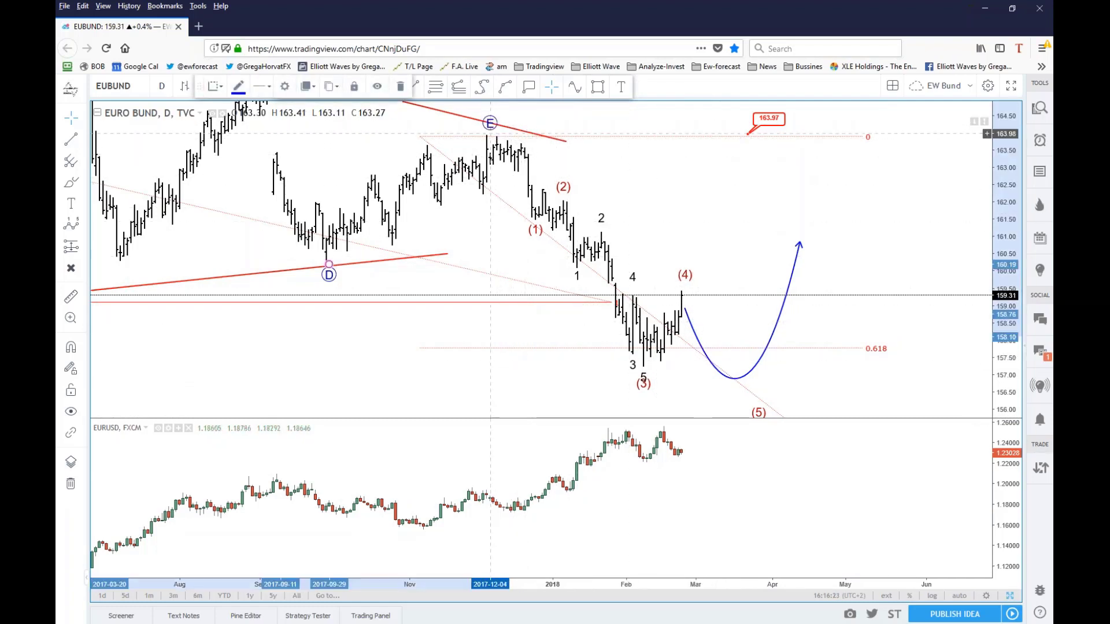
pyautogui.moveTo(566, 143); pyautogui.dragTo(490, 132)
pyautogui.moveTo(536, 225); pyautogui.dragTo(552, 234)
pyautogui.moveTo(563, 197); pyautogui.dragTo(566, 193)
pyautogui.click(555, 185)
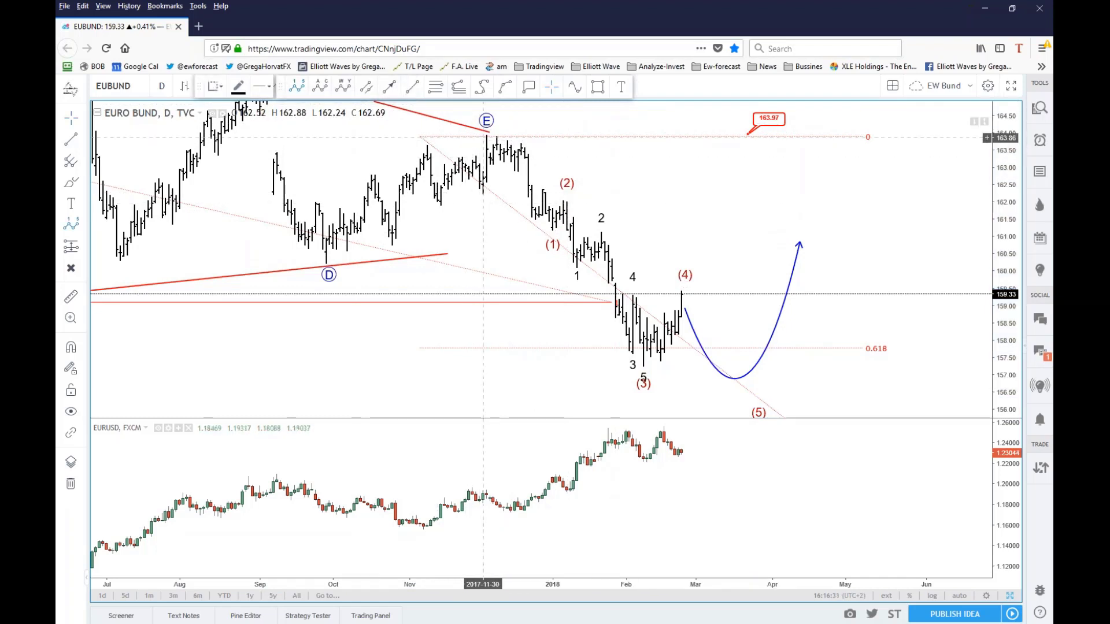
# - Add a five-point 1–5 impulse count from E down to wave (1), framed toward the 163.97 level
pyautogui.click(483, 138)
pyautogui.click(493, 169)
pyautogui.click(521, 140)
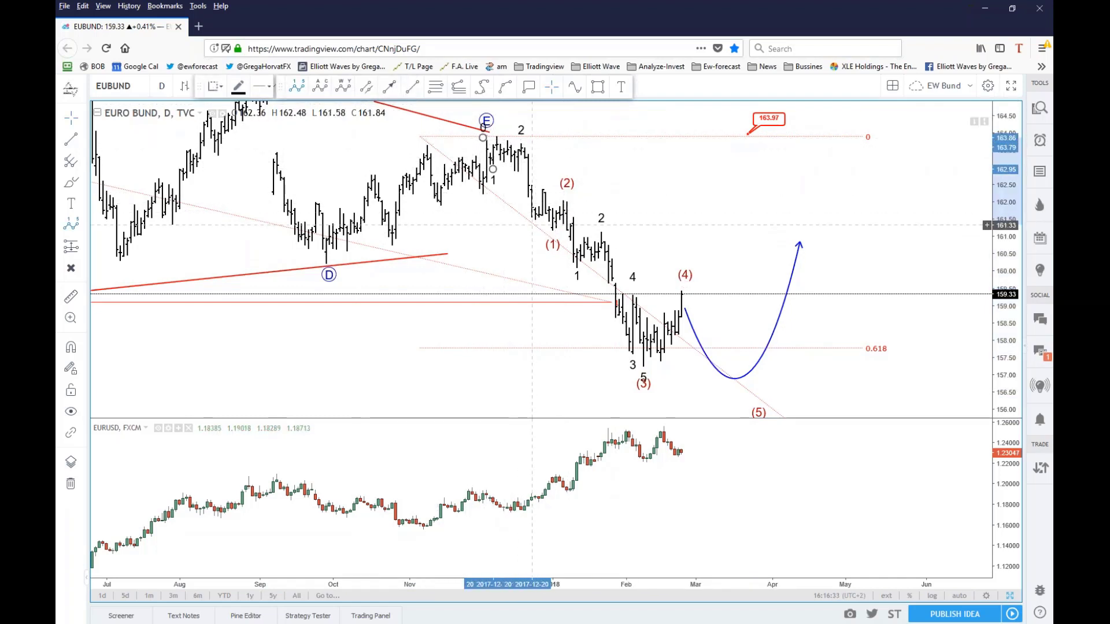
pyautogui.click(531, 224)
pyautogui.click(545, 182)
pyautogui.click(552, 231)
pyautogui.click(500, 155)
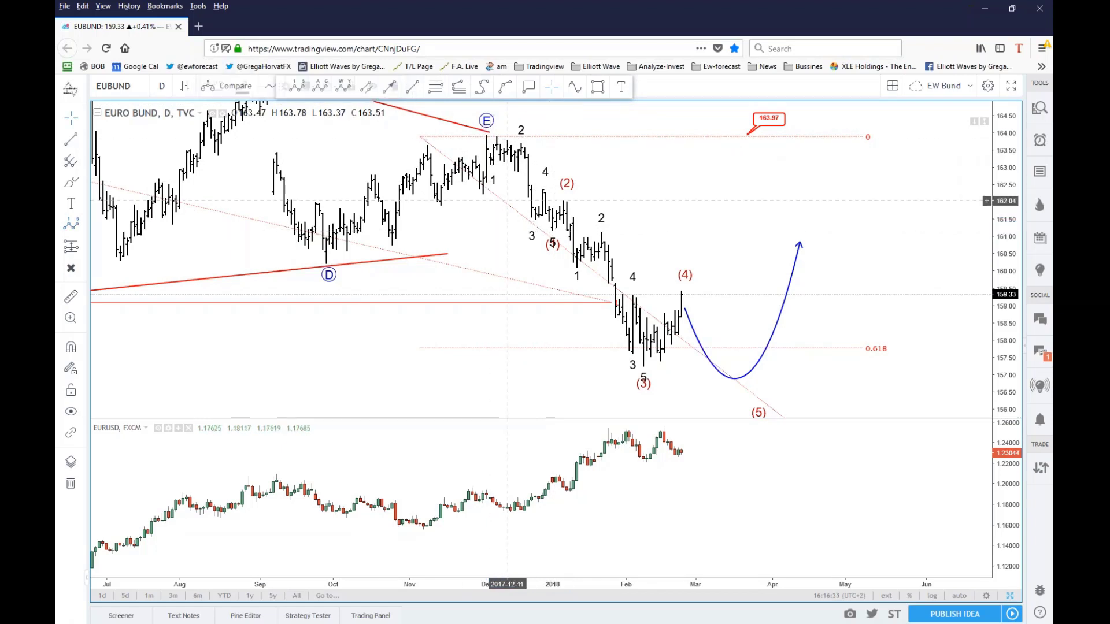
pyautogui.click(552, 234)
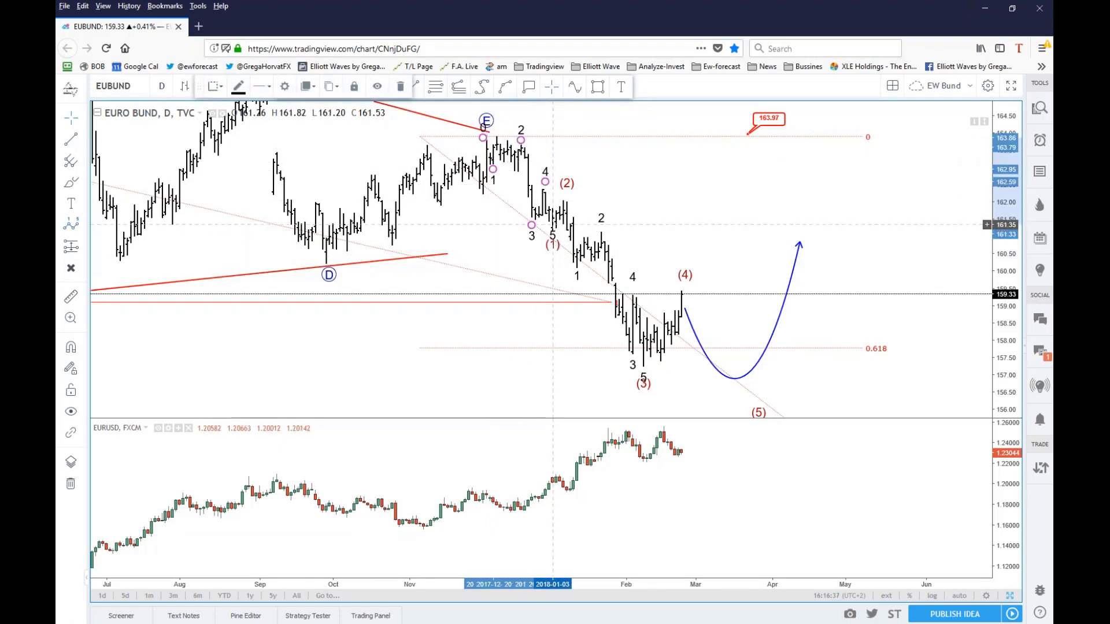
pyautogui.click(555, 277)
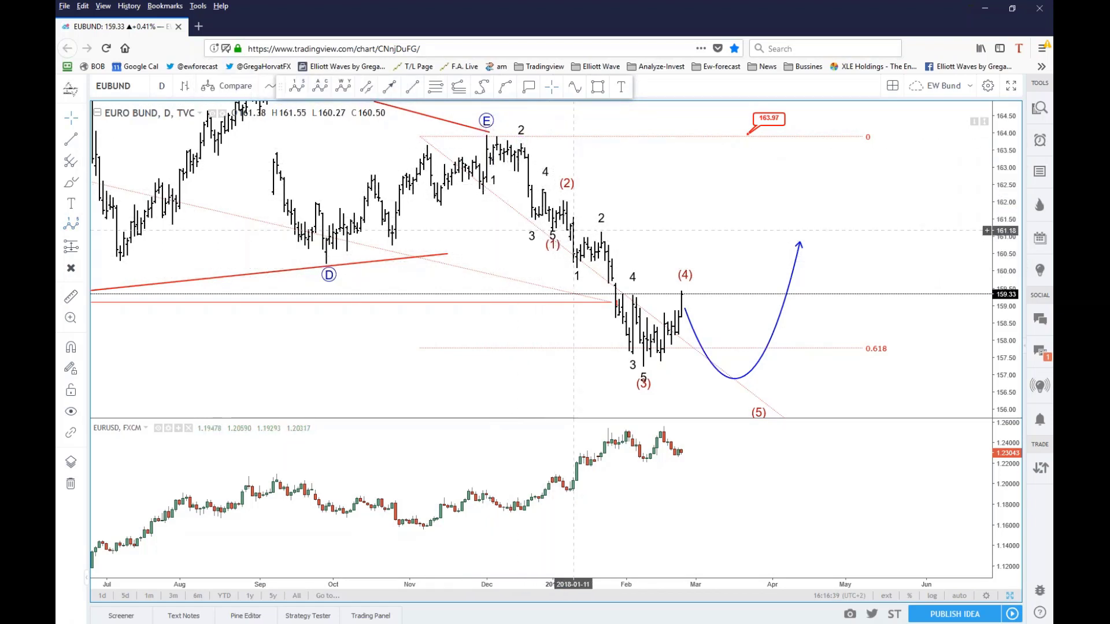
pyautogui.scroll(2, 559, 189)
pyautogui.moveTo(482, 347); pyautogui.dragTo(575, 304)
pyautogui.scroll(1, 574, 304)
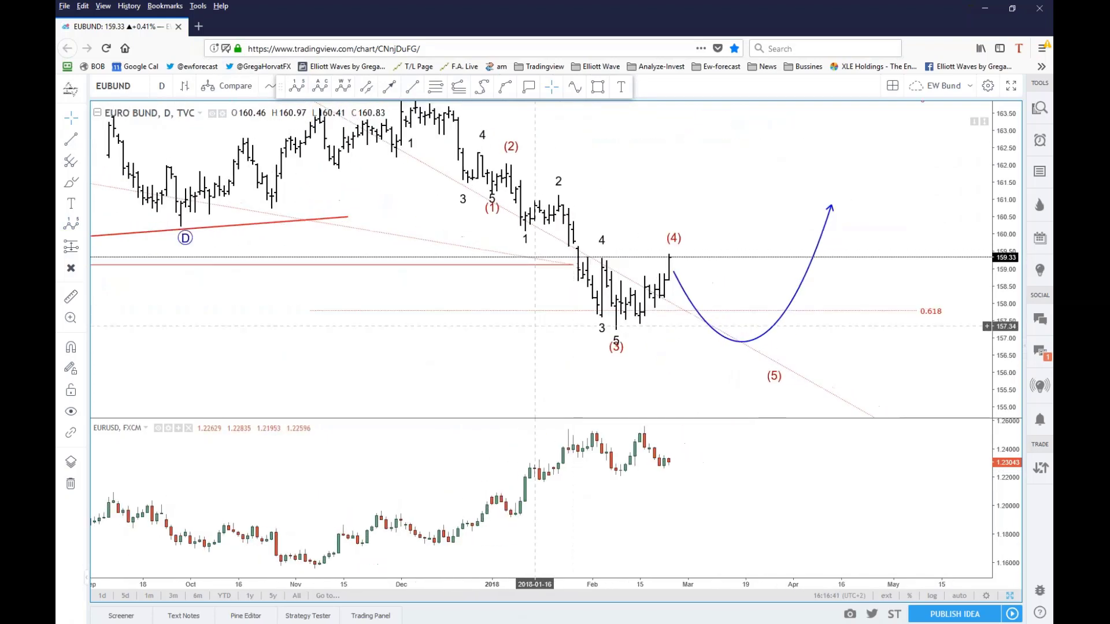
pyautogui.moveTo(563, 207); pyautogui.dragTo(564, 242)
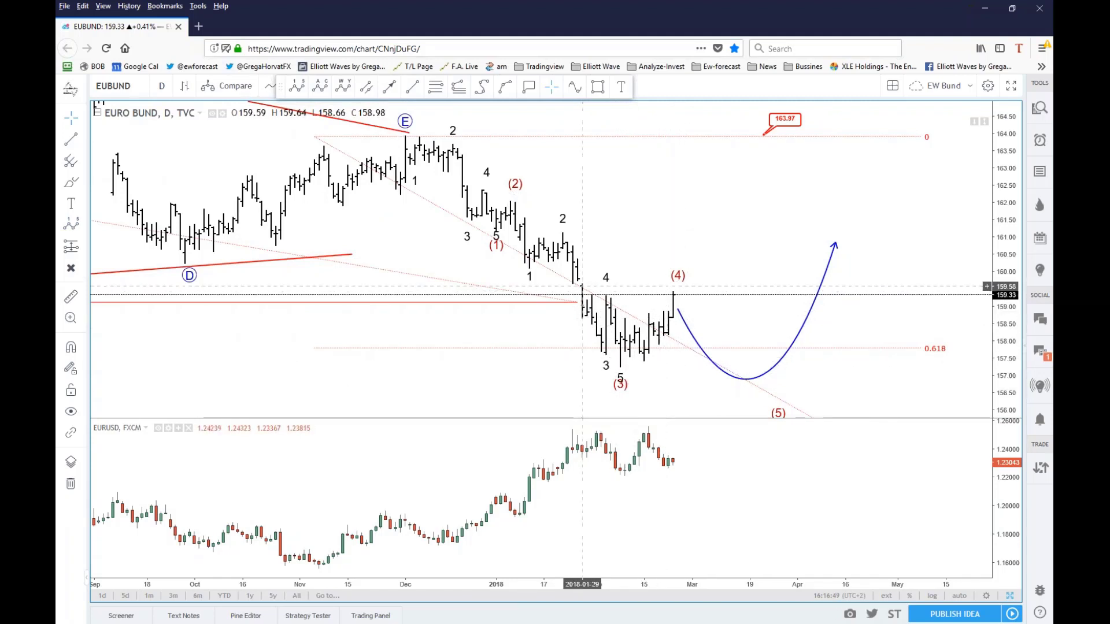
# - Move the blue projected curve's start onto the latest bar
pyautogui.click(683, 306)
pyautogui.moveTo(683, 305); pyautogui.dragTo(692, 299)
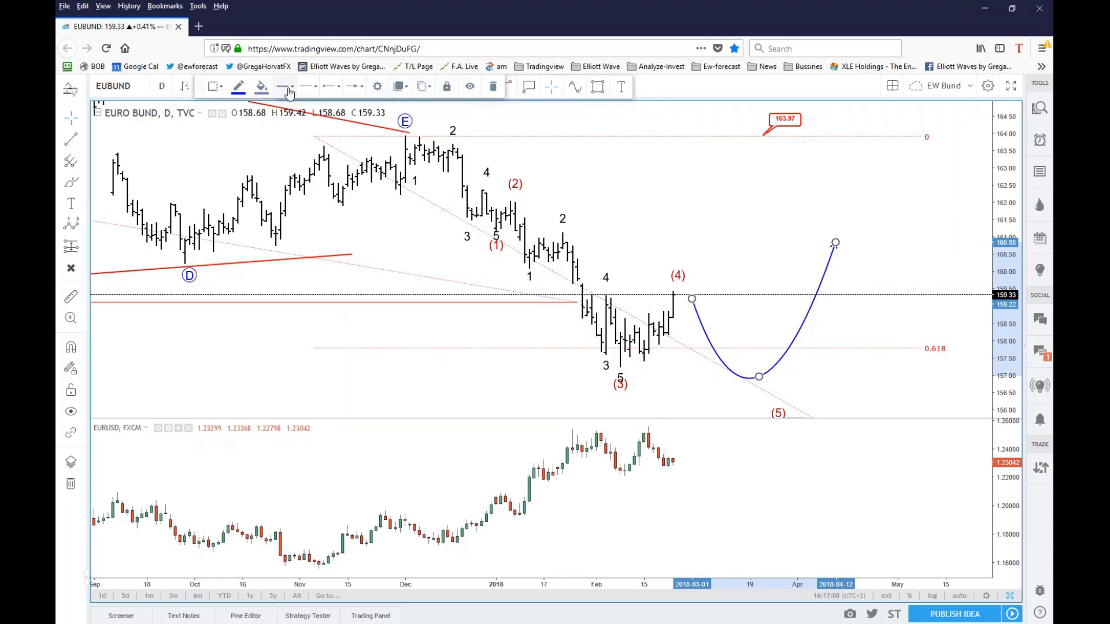
pyautogui.moveTo(198, 86); pyautogui.dragTo(208, 147)
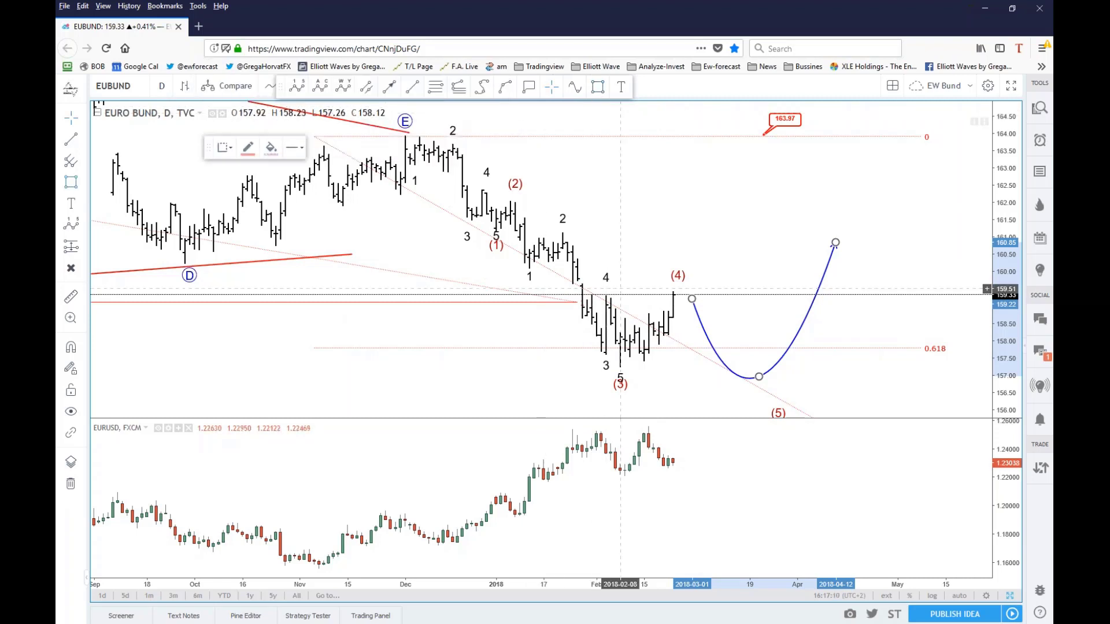
# - Draw a box marking the wave (4) zone and view the longer history
pyautogui.click(577, 281)
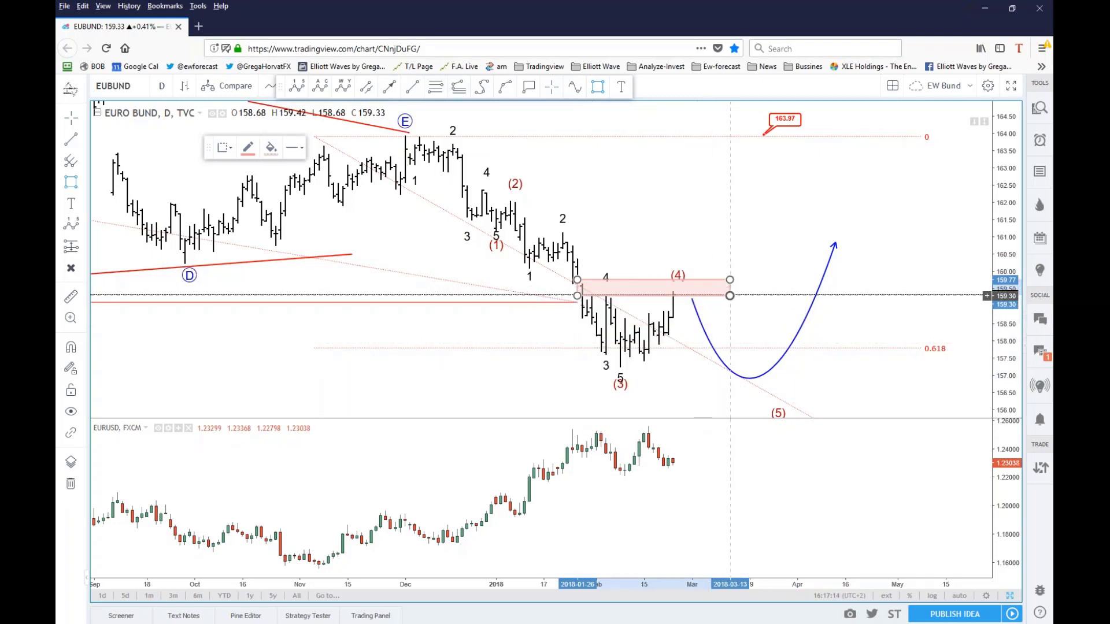
pyautogui.click(729, 296)
pyautogui.scroll(-3, 495, 368)
pyautogui.scroll(-5, 494, 368)
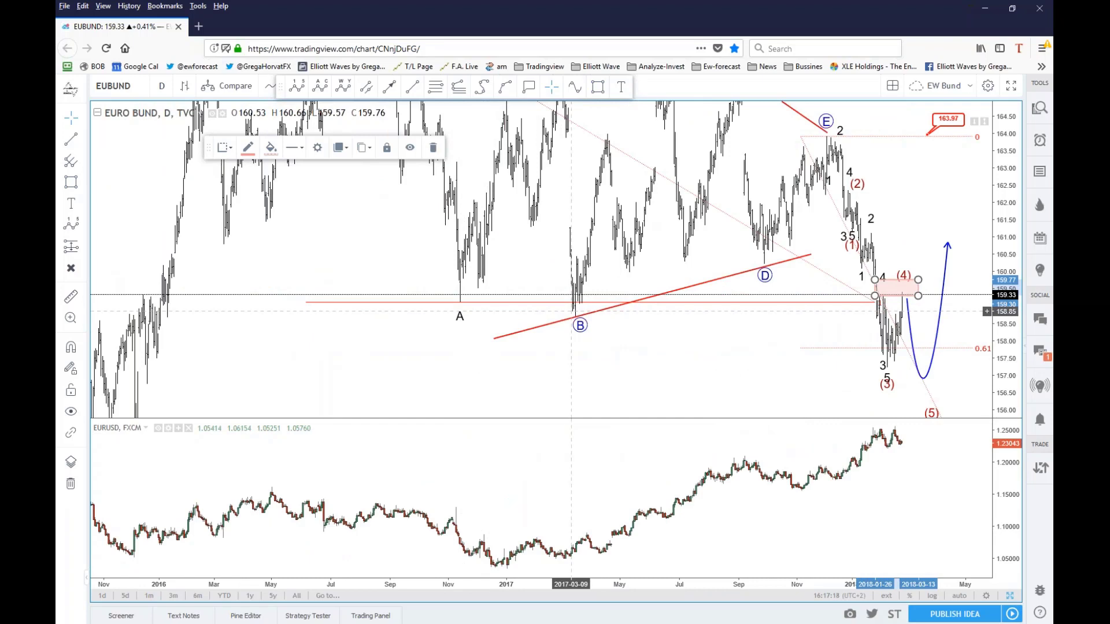
pyautogui.moveTo(572, 312); pyautogui.dragTo(376, 331)
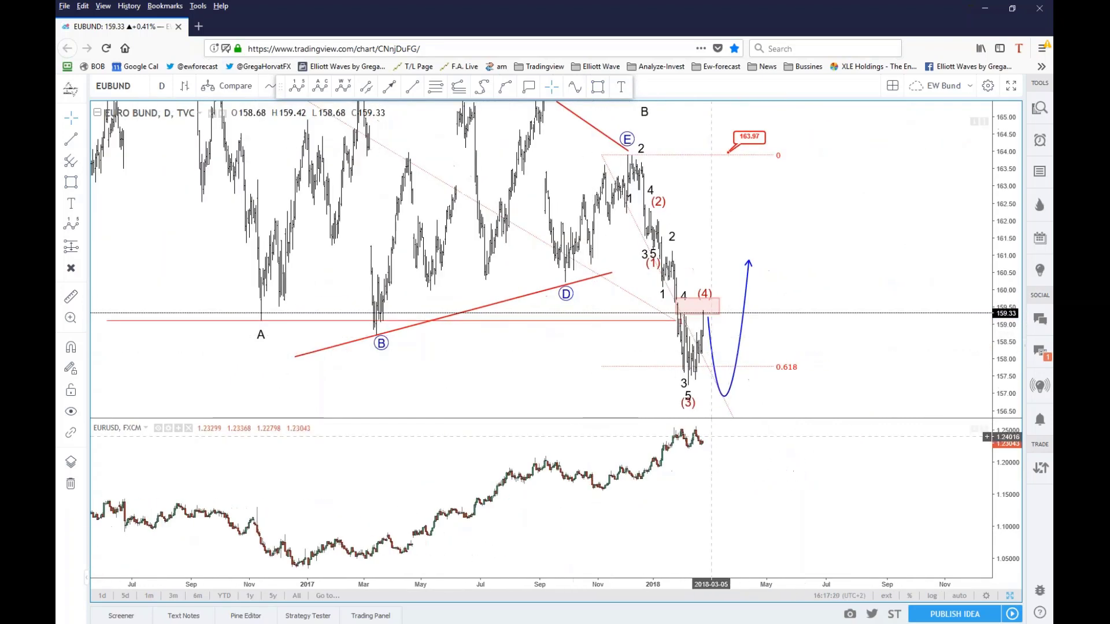
# - Draw a pink rectangle zone just below the recent EURUSD highs
pyautogui.click(665, 201)
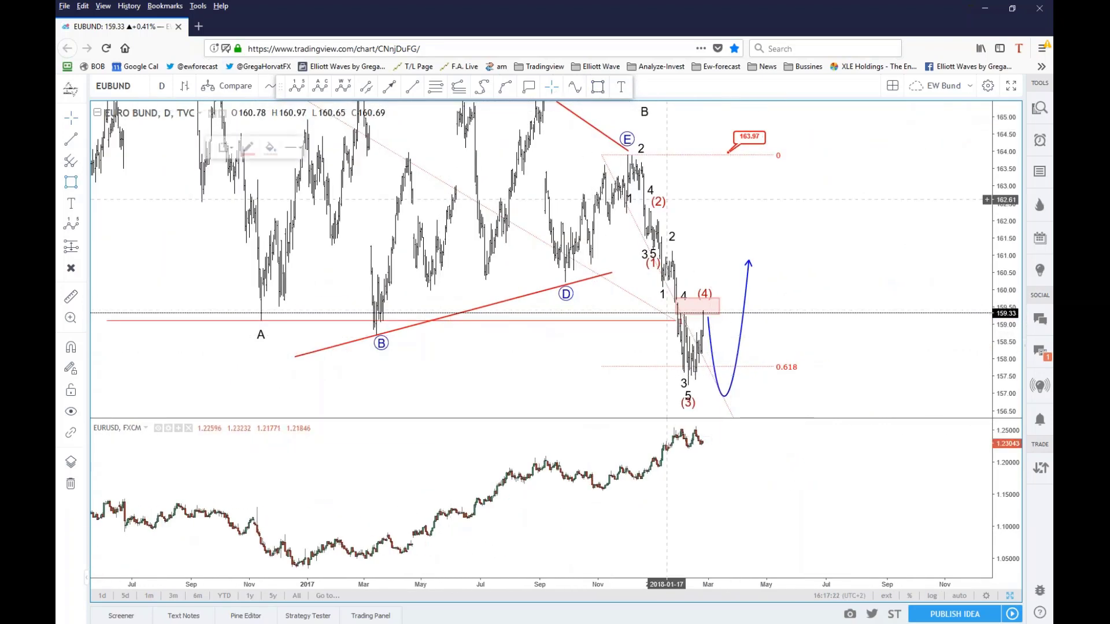
pyautogui.moveTo(675, 445)
pyautogui.mouseDown()
pyautogui.moveTo(784, 469)
pyautogui.moveTo(773, 448)
pyautogui.mouseUp()
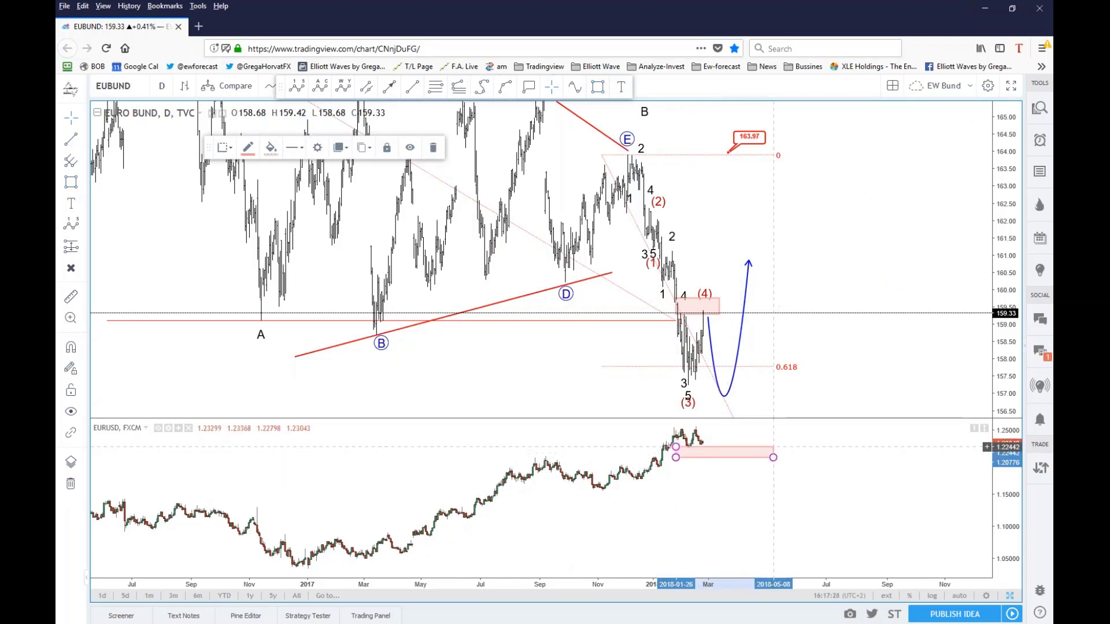
pyautogui.click(792, 404)
pyautogui.scroll(3, 832, 324)
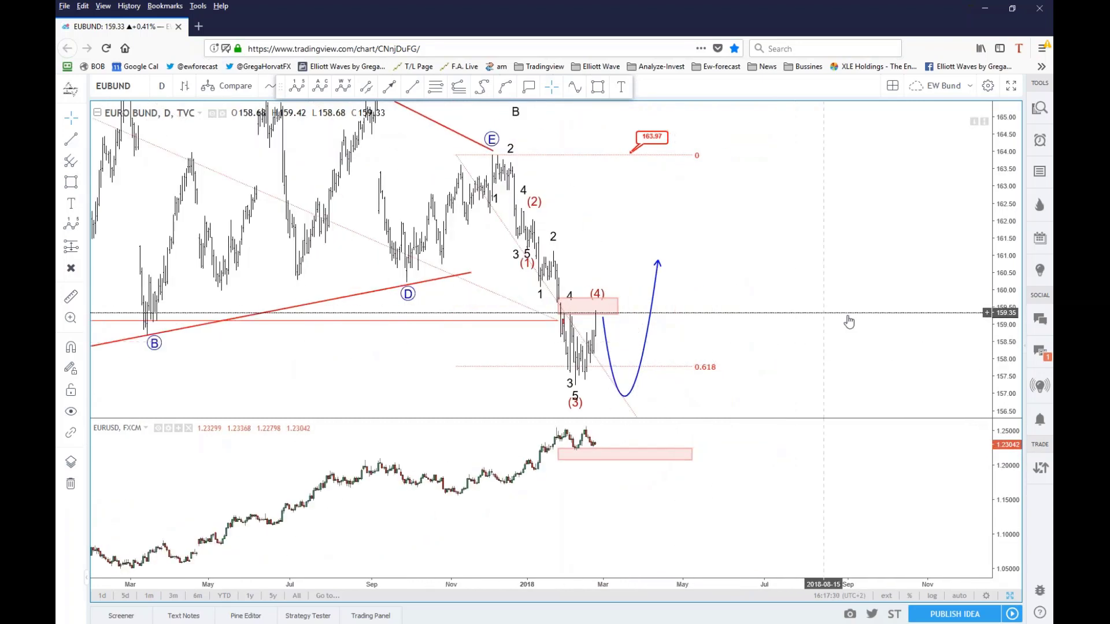
pyautogui.moveTo(848, 322); pyautogui.dragTo(869, 297)
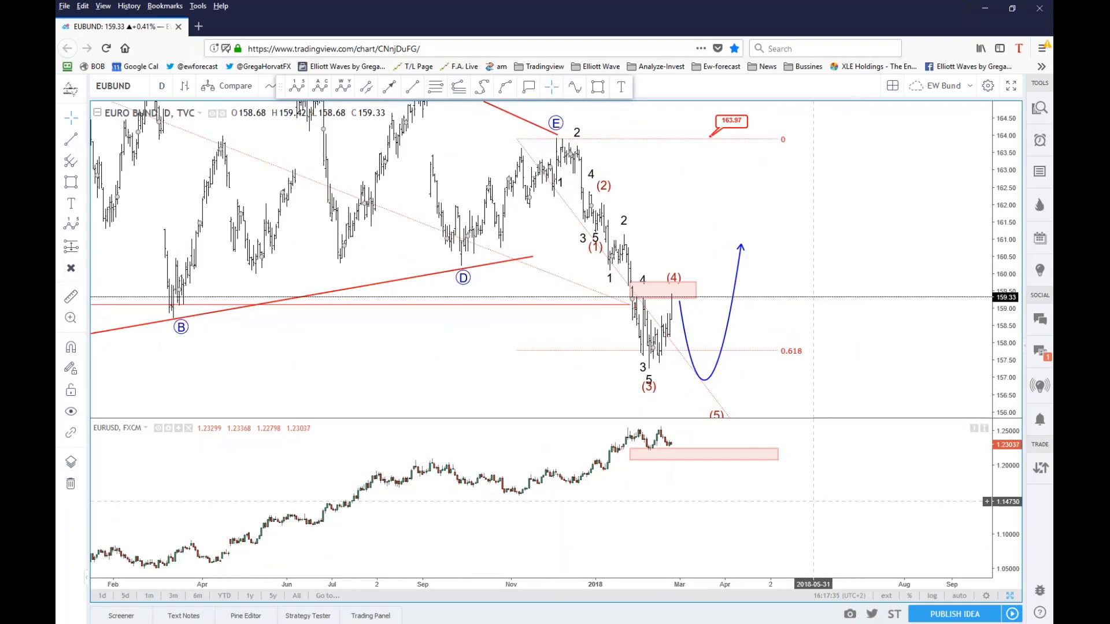
pyautogui.scroll(-1, 813, 501)
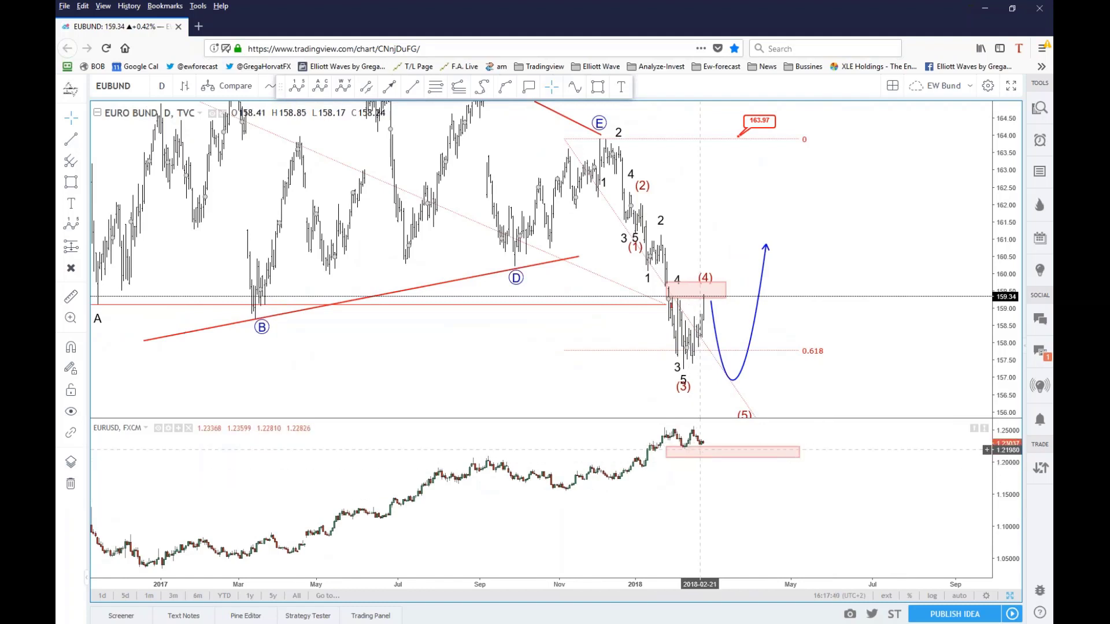
pyautogui.scroll(2, 599, 515)
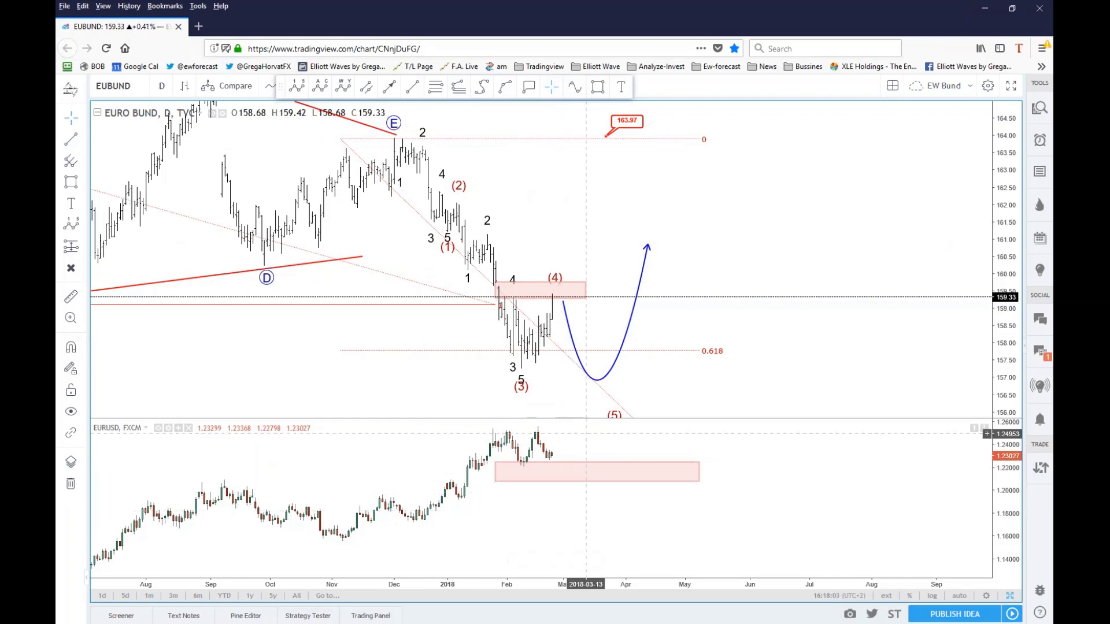
pyautogui.scroll(-1, 613, 353)
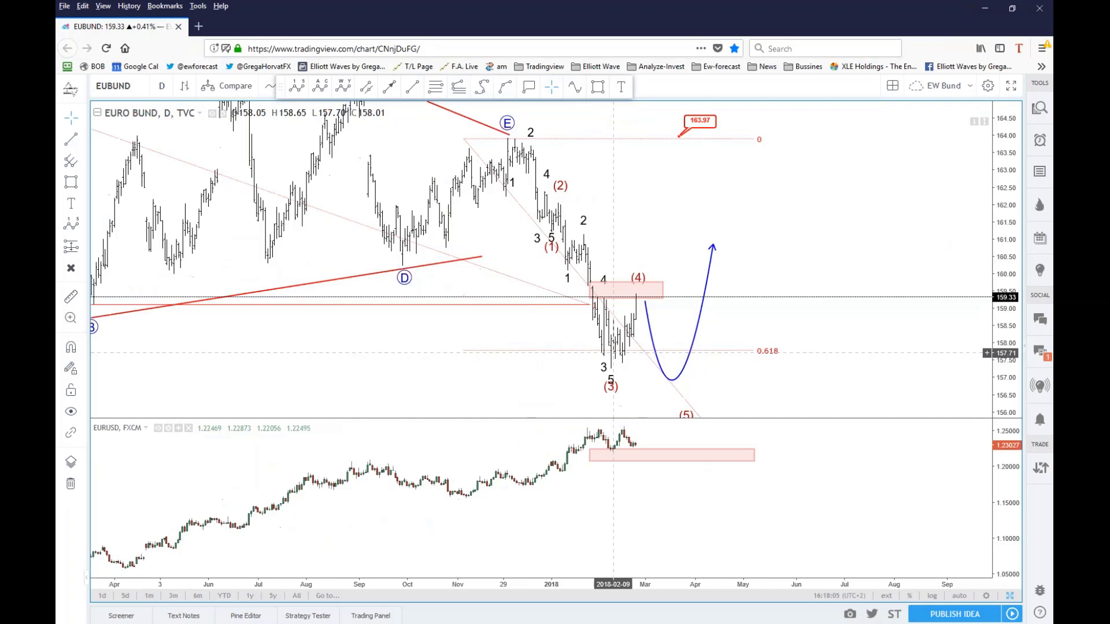
pyautogui.scroll(-1, 613, 353)
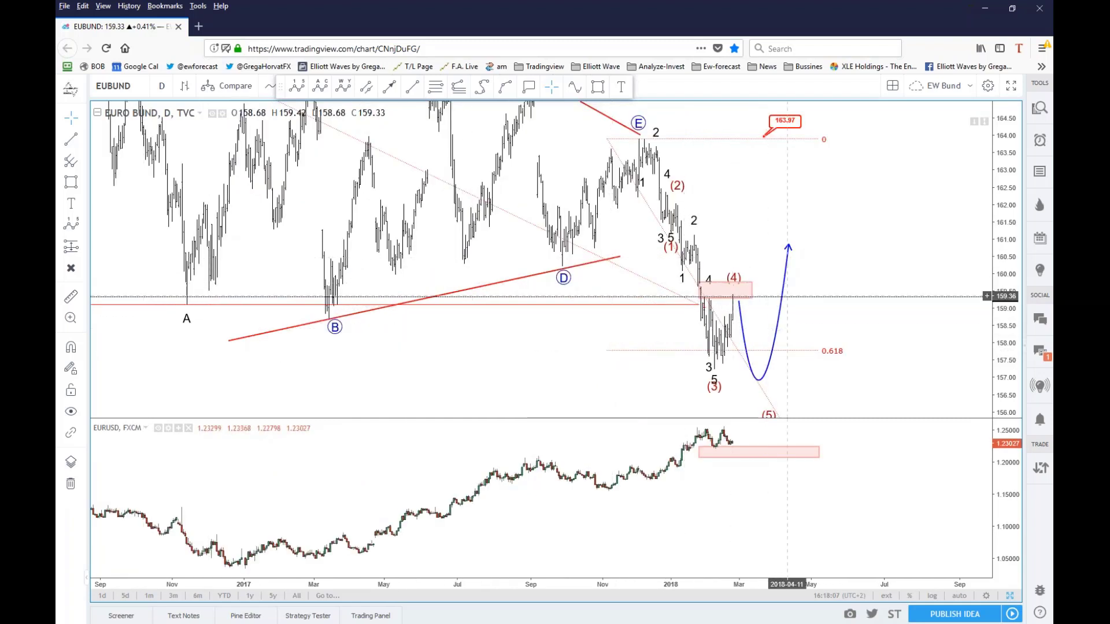
pyautogui.scroll(1, 769, 347)
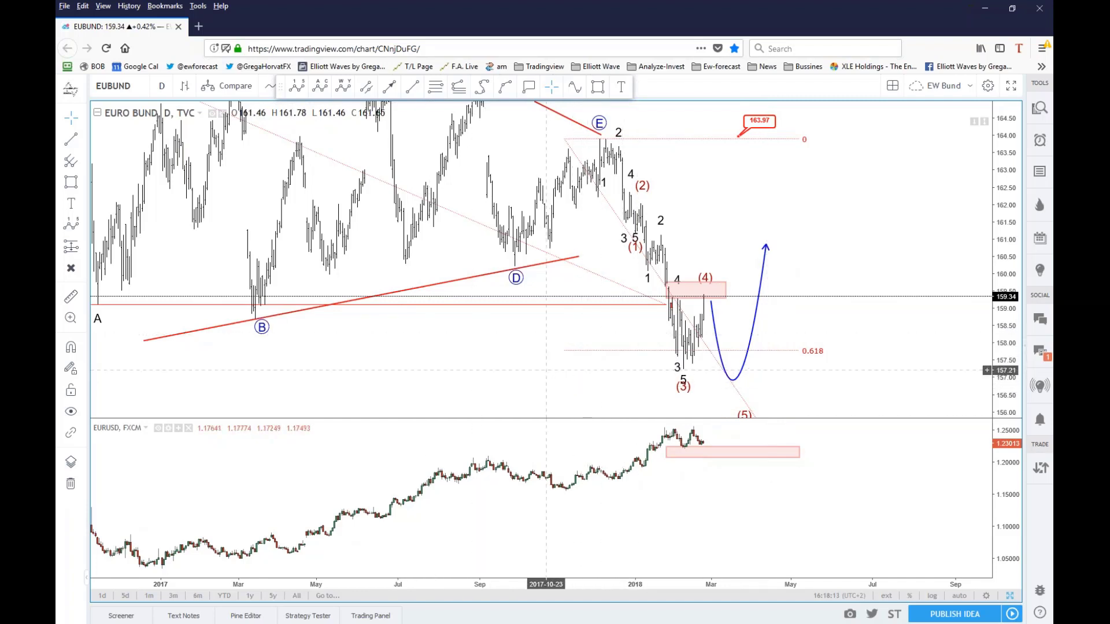
pyautogui.moveTo(545, 369); pyautogui.dragTo(528, 354)
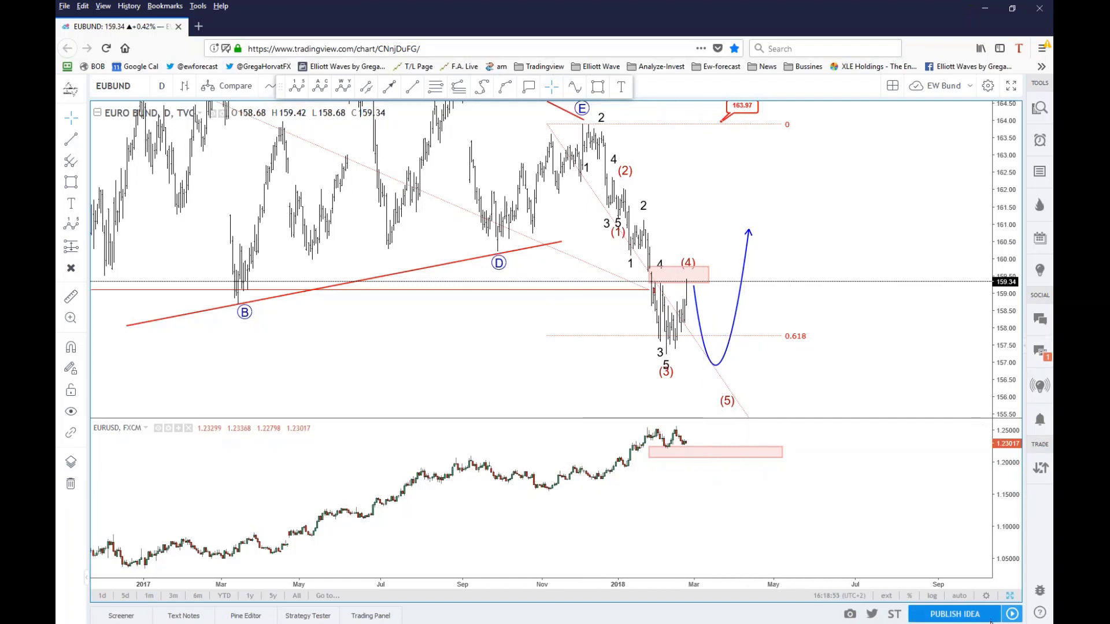
# - Restore the four-chart Euro Bund layout and zoom out the top-left chart
pyautogui.click(1011, 597)
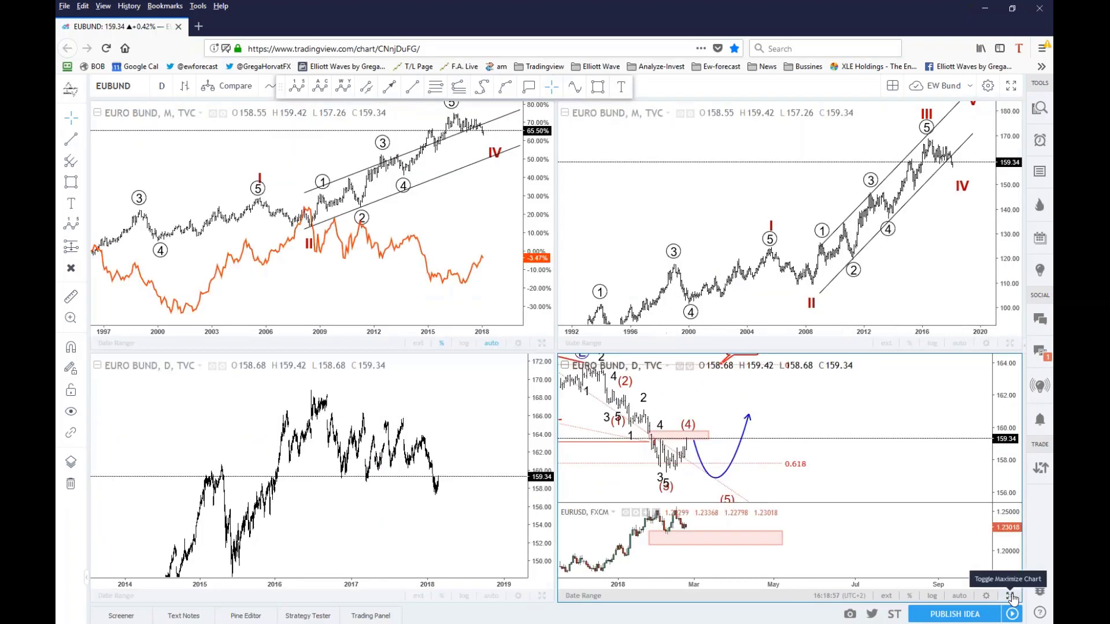
pyautogui.scroll(-5, 228, 253)
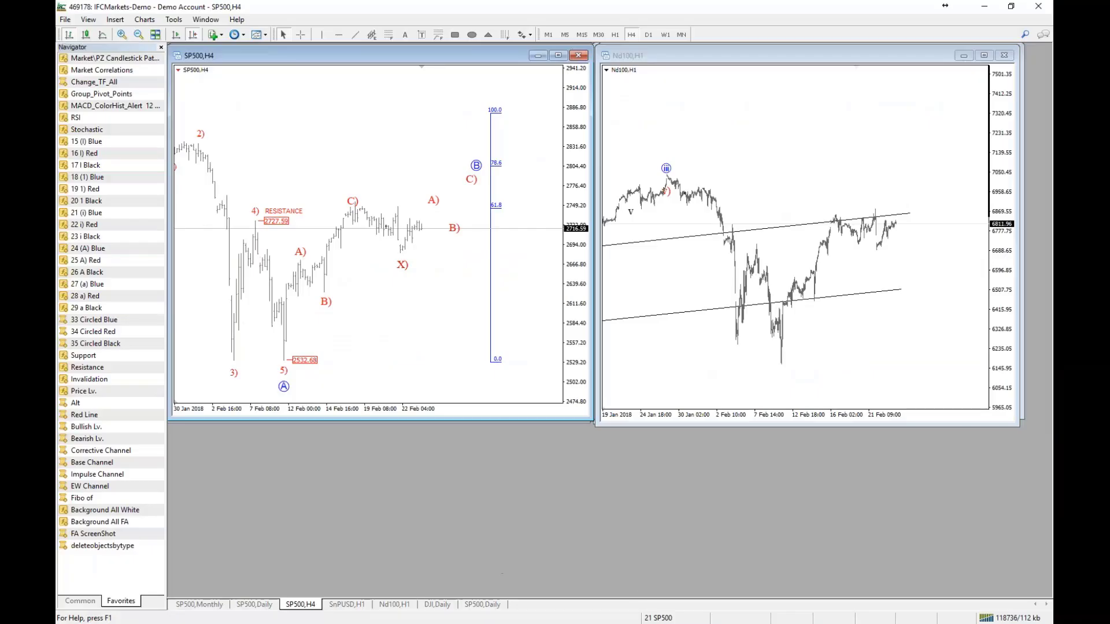
# - Load the 30 EURAUD profile and maximize the EURAUD chart
pyautogui.click(659, 617)
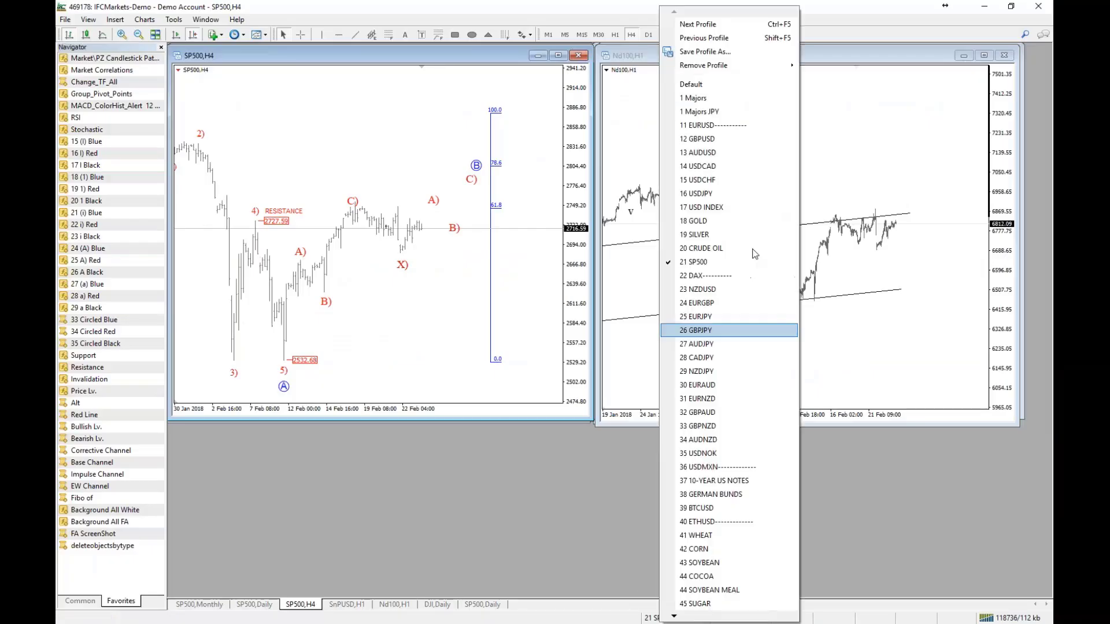
pyautogui.click(733, 393)
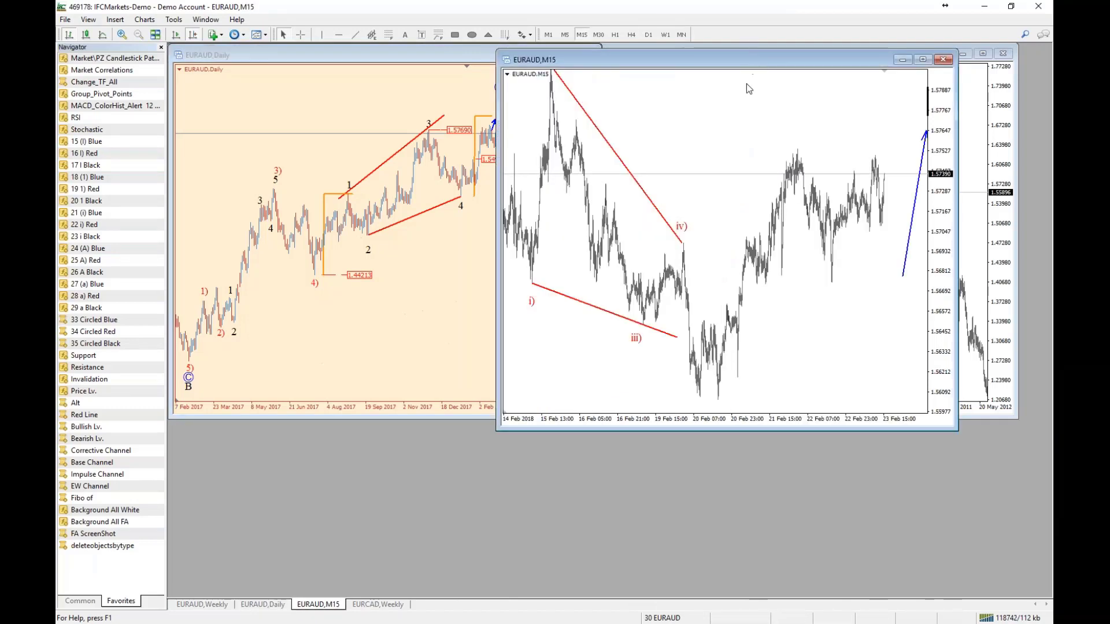
pyautogui.doubleClick(639, 61)
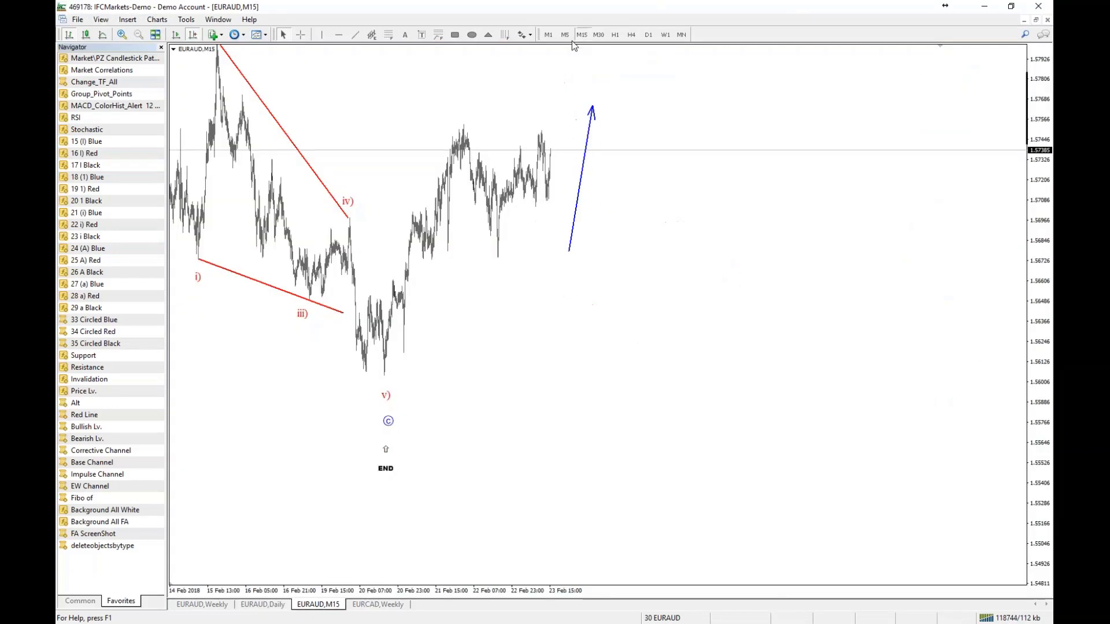
# - Frame the hourly chart on the flat pattern, rescaling prices and leaving right-side space
pyautogui.press('End')
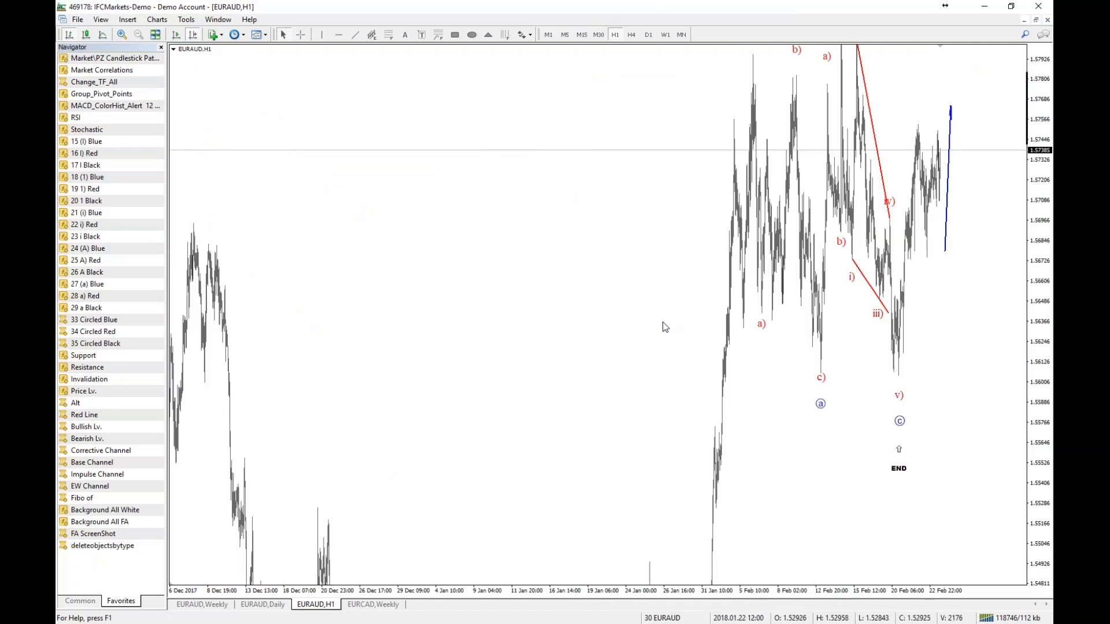
pyautogui.moveTo(659, 585); pyautogui.dragTo(512, 406)
pyautogui.press('End')
pyautogui.moveTo(465, 591); pyautogui.dragTo(491, 585)
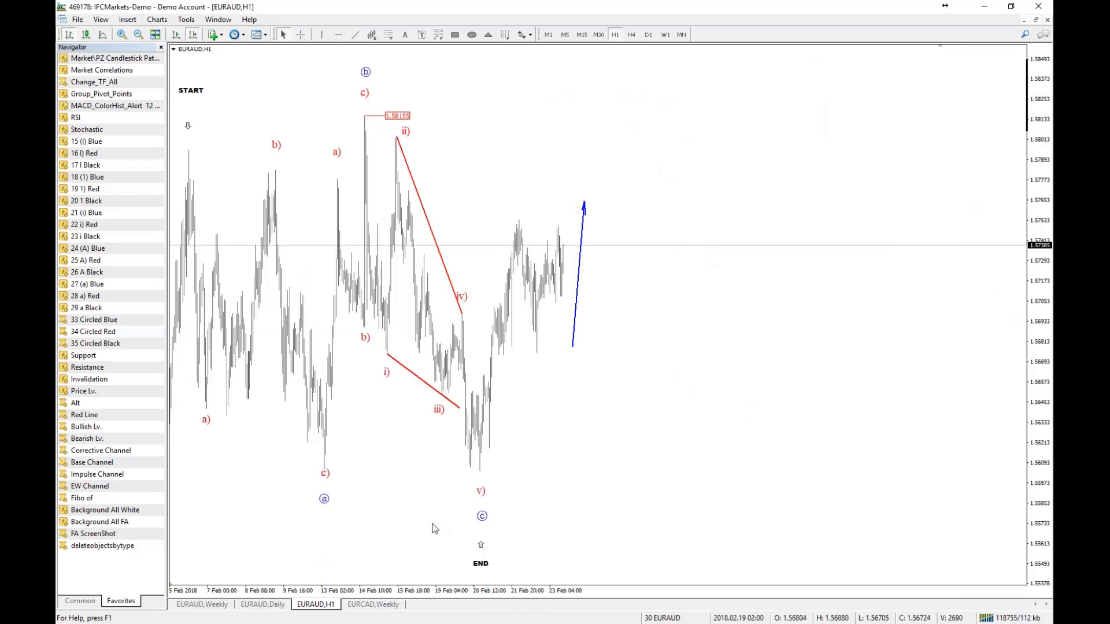
pyautogui.scroll(5, 434, 529)
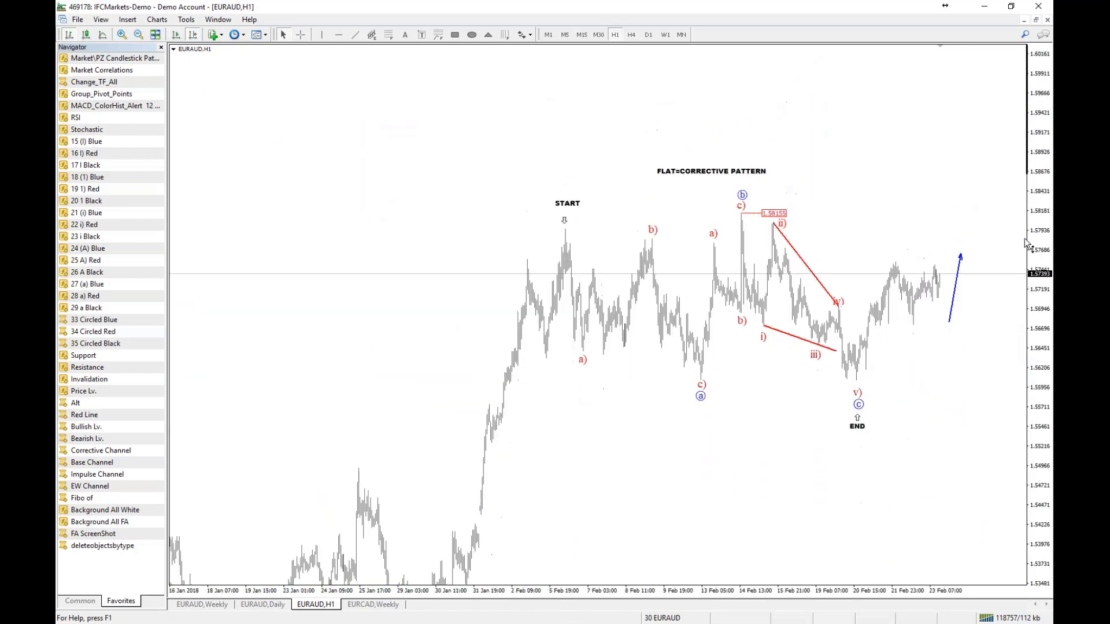
pyautogui.moveTo(1028, 245); pyautogui.dragTo(1011, 229)
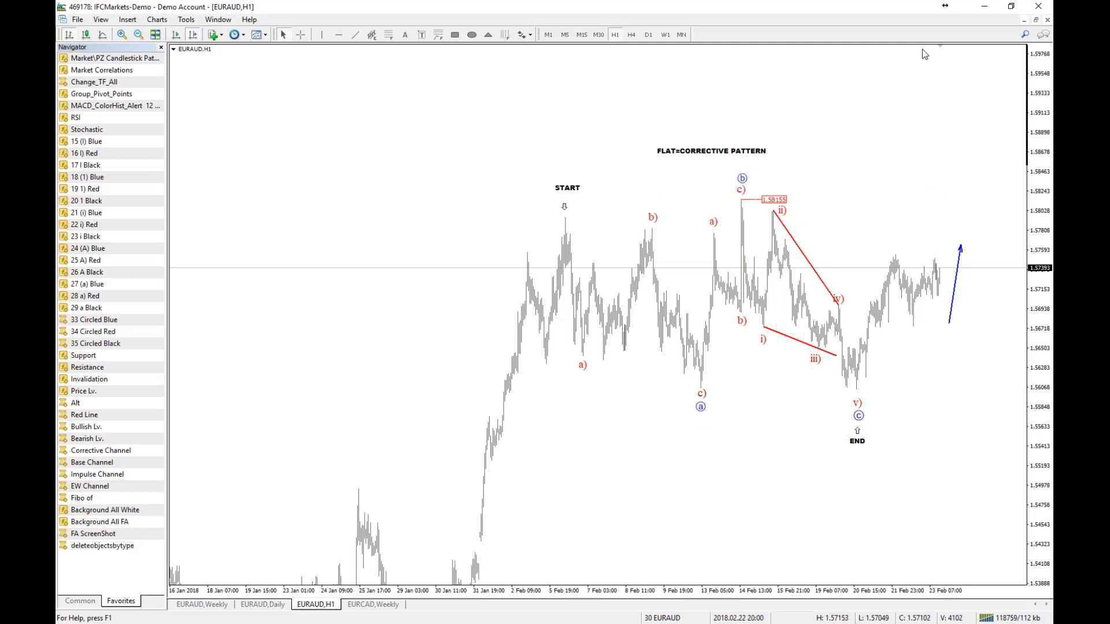
pyautogui.moveTo(938, 46); pyautogui.dragTo(761, 47)
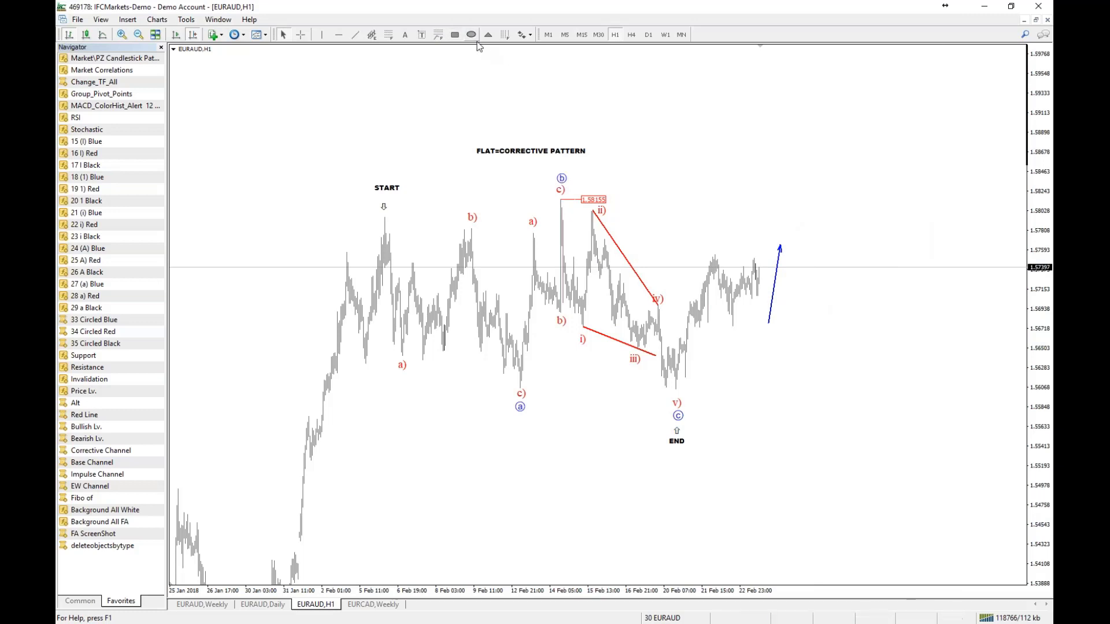
# - Place an up-arrow marker above the flat corrective pattern
pyautogui.click(522, 36)
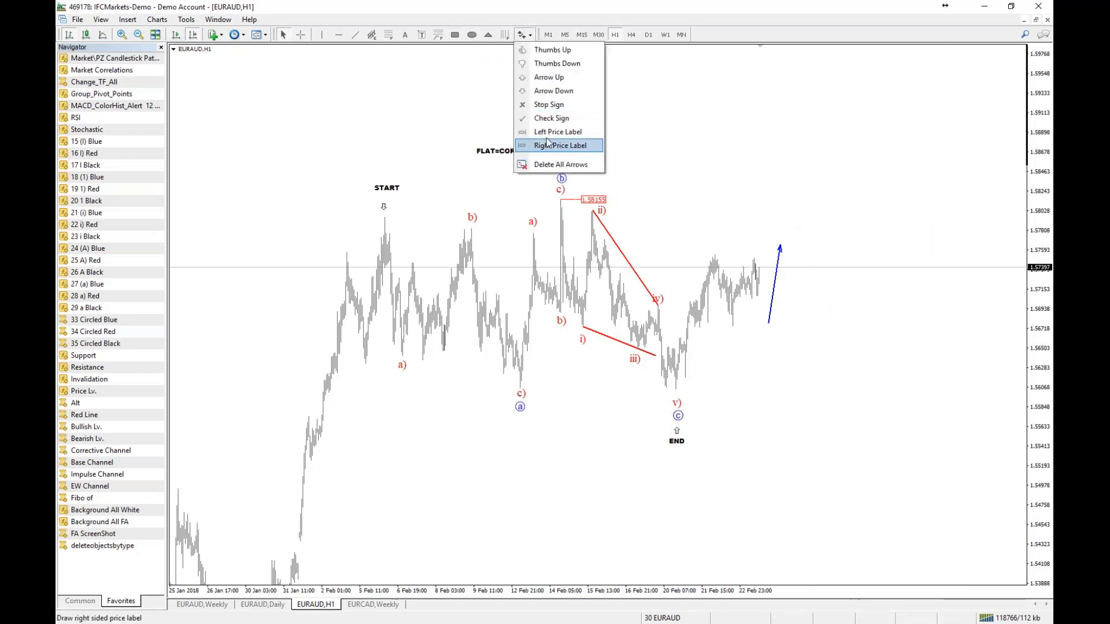
pyautogui.click(548, 77)
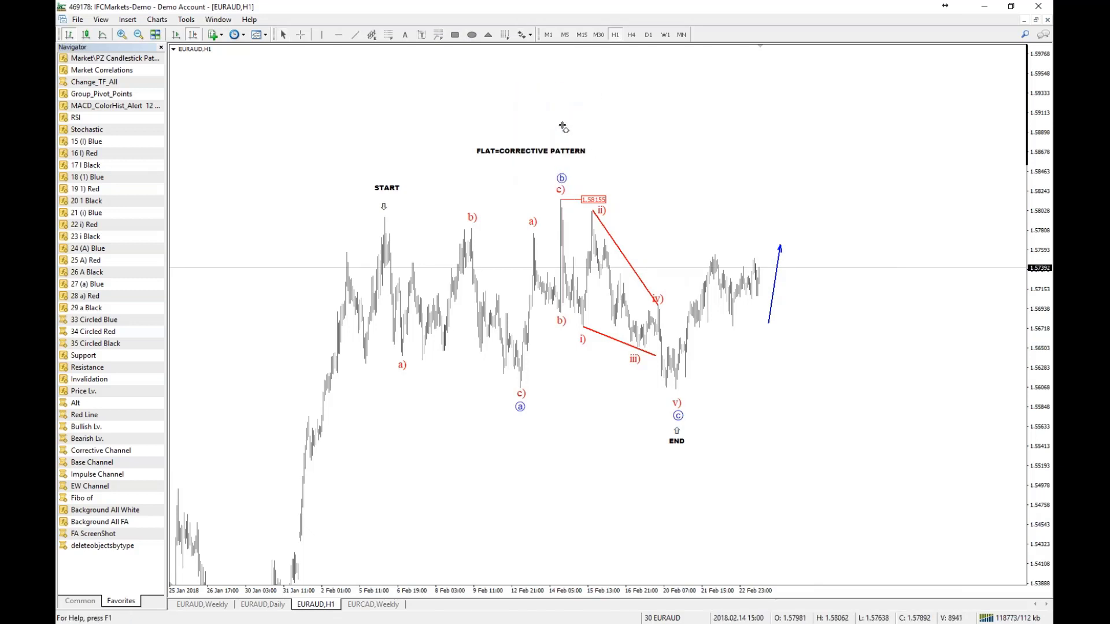
pyautogui.click(560, 129)
pyautogui.click(609, 368)
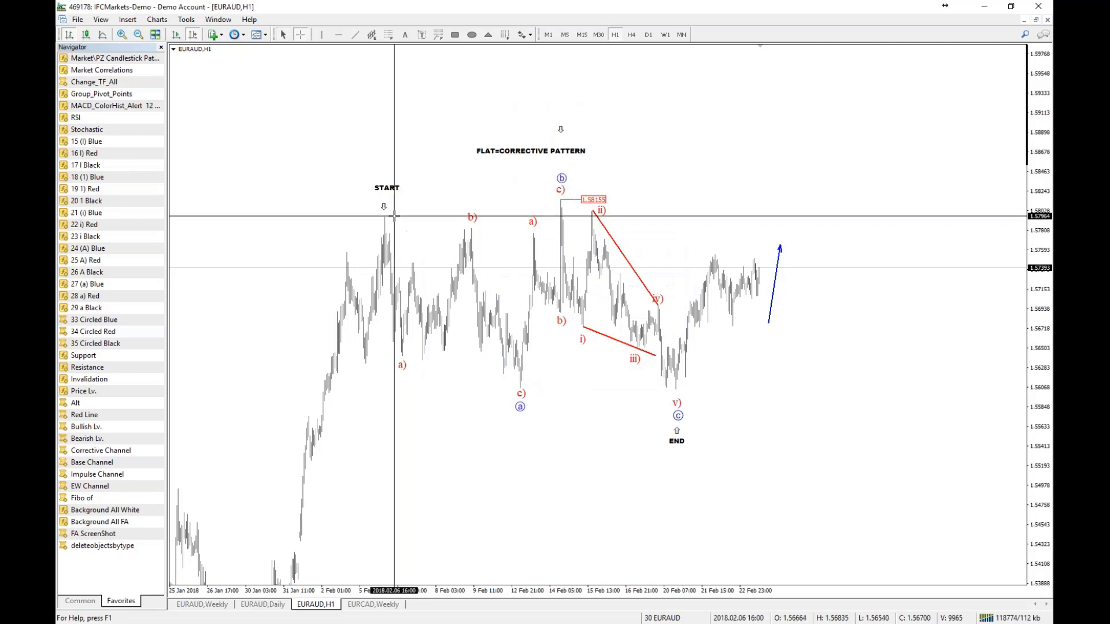
# - Check the START peak with the crosshair
pyautogui.press('Escape')
pyautogui.middleClick(384, 220)
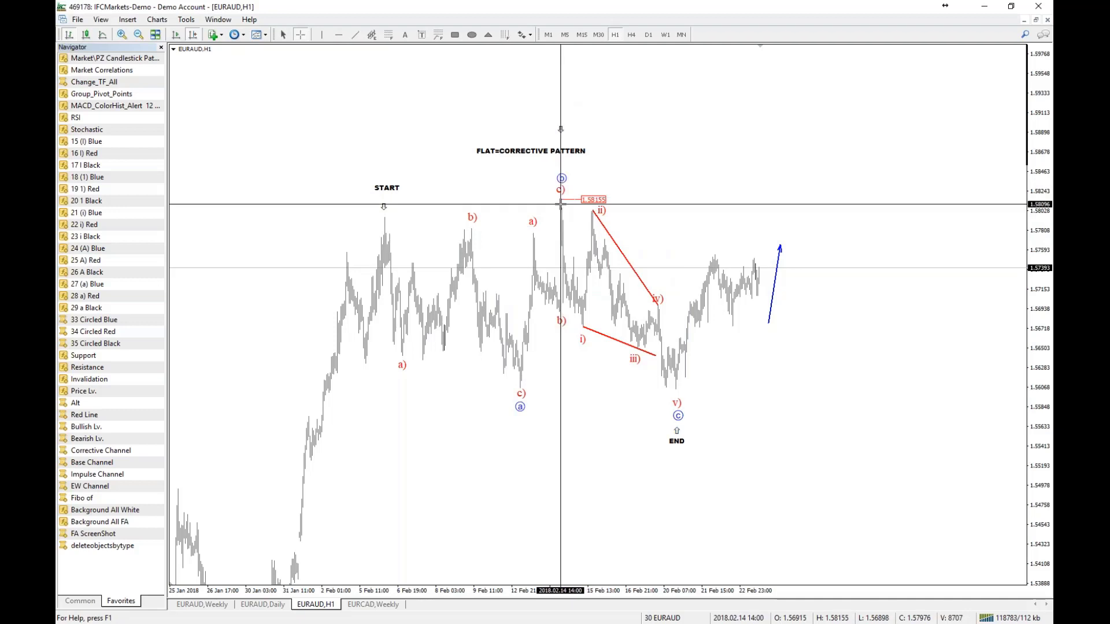
pyautogui.press('Escape')
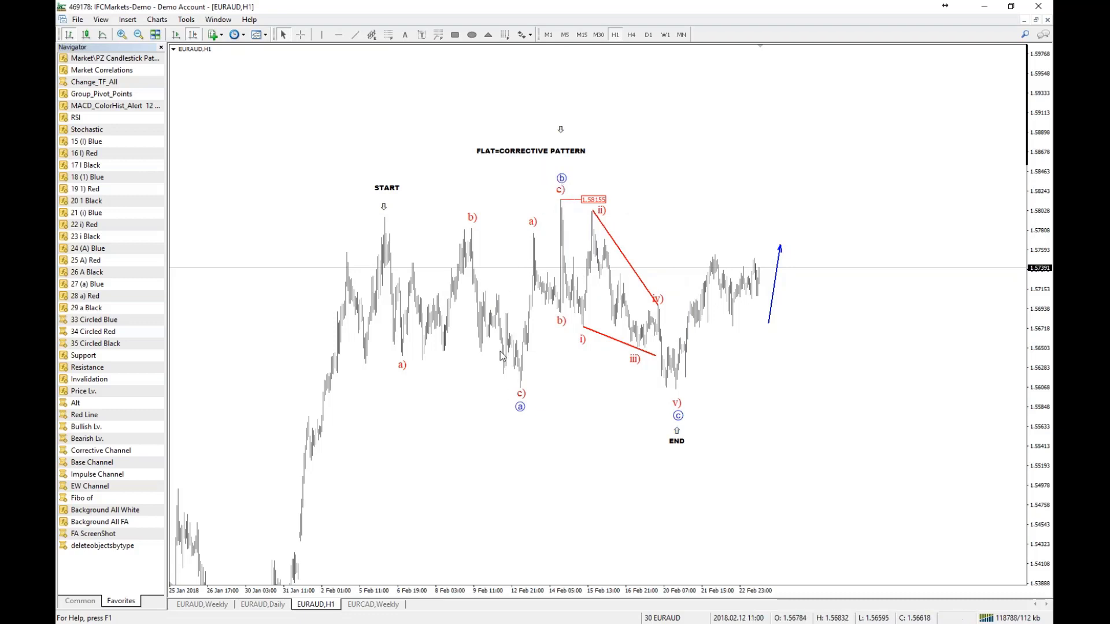
pyautogui.middleClick(379, 228)
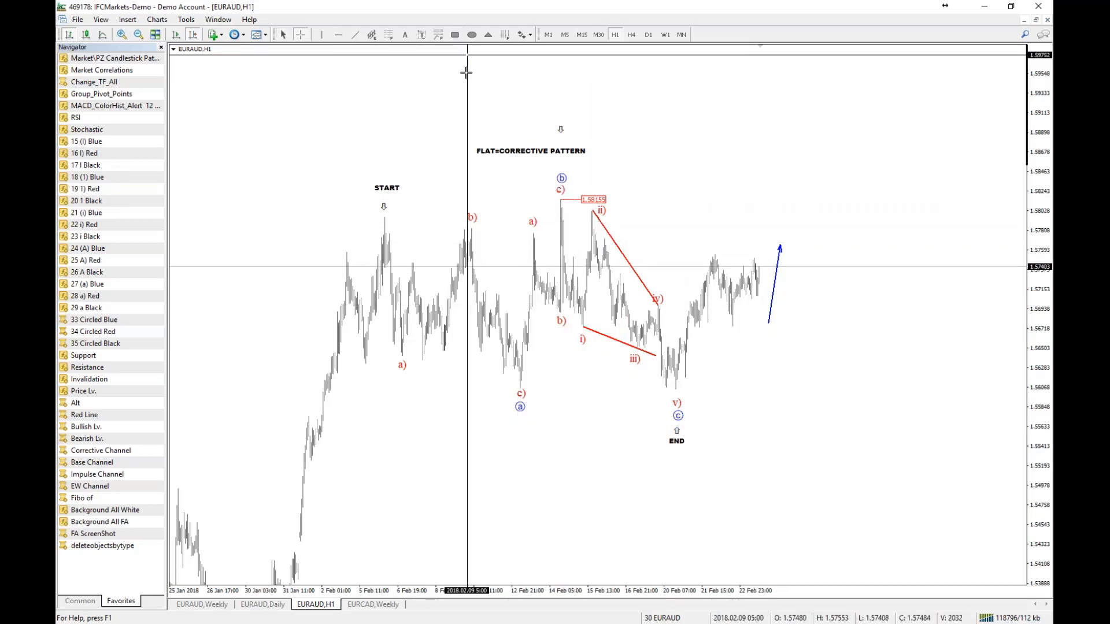
# - Draw an orange rectangle from START down to the a) low
pyautogui.click(455, 34)
pyautogui.moveTo(555, 198)
pyautogui.mouseDown()
pyautogui.moveTo(685, 454)
pyautogui.moveTo(685, 428)
pyautogui.mouseUp()
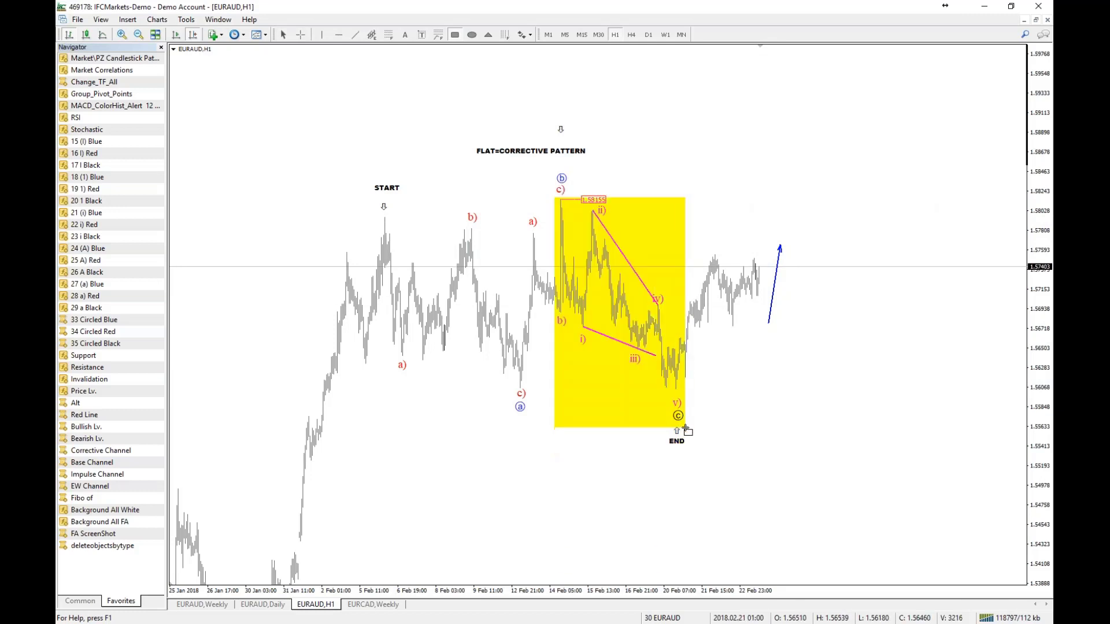
pyautogui.doubleClick(684, 427)
pyautogui.click(560, 327)
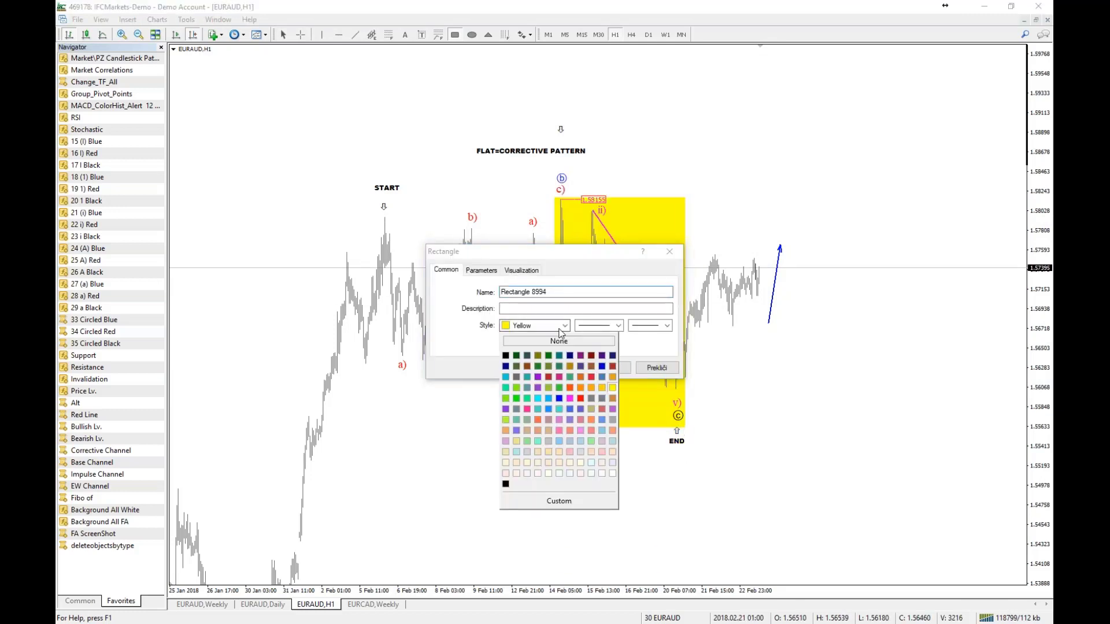
pyautogui.click(581, 378)
pyautogui.click(607, 367)
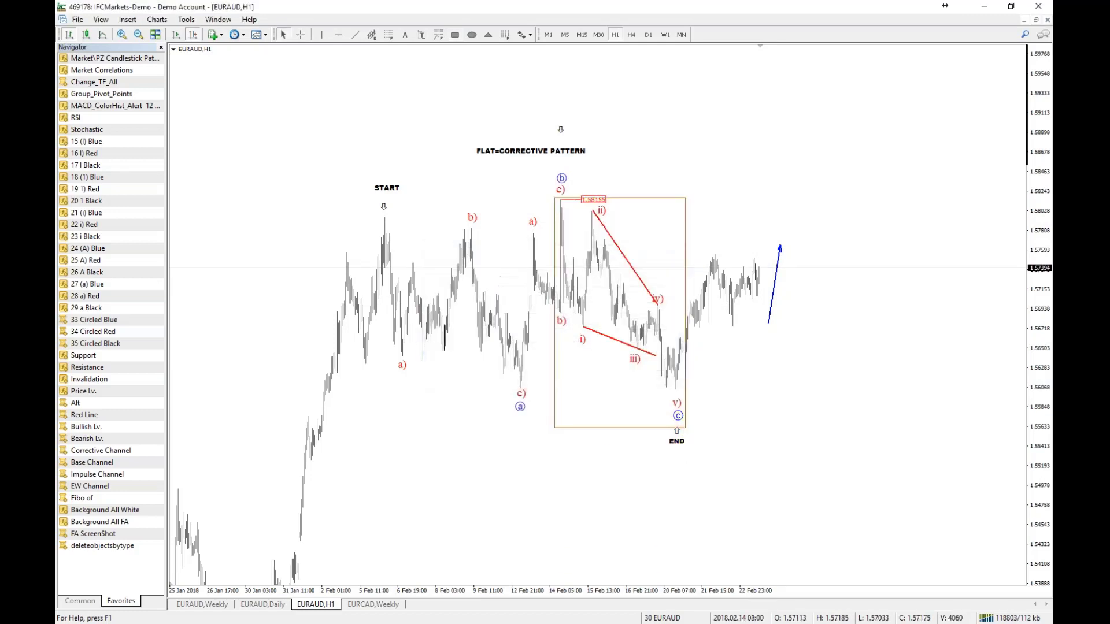
pyautogui.moveTo(555, 199); pyautogui.dragTo(368, 216)
pyautogui.moveTo(685, 428); pyautogui.dragTo(685, 395)
pyautogui.scroll(-2, 546, 349)
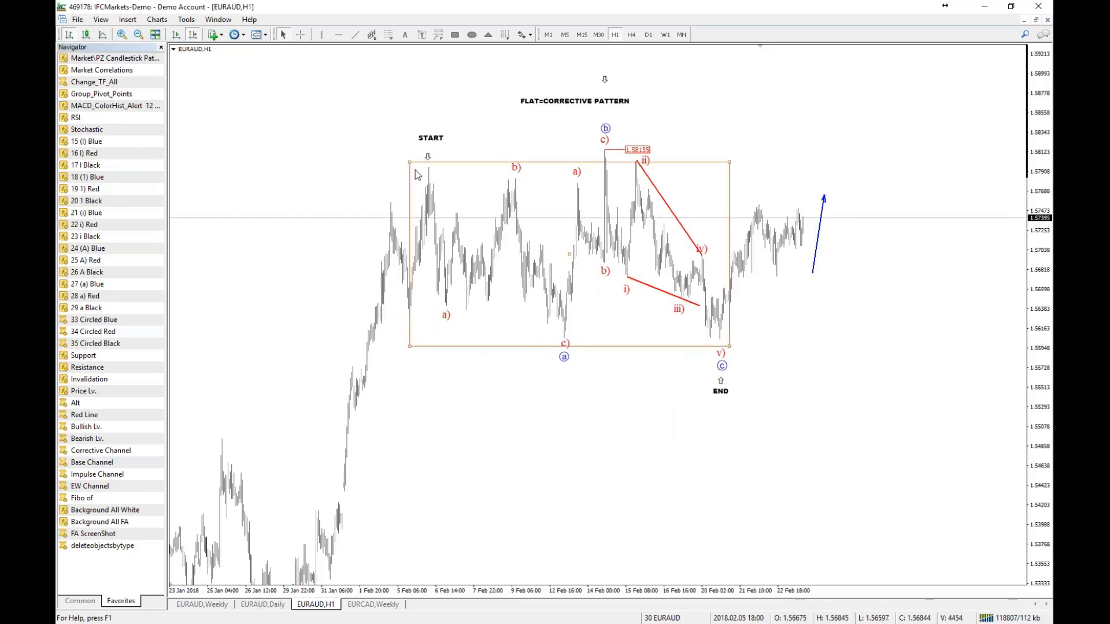
pyautogui.moveTo(410, 162); pyautogui.dragTo(413, 164)
# - Draw a crimson rectangle around the rally before START and trim its edges
pyautogui.scroll(-1, 501, 421)
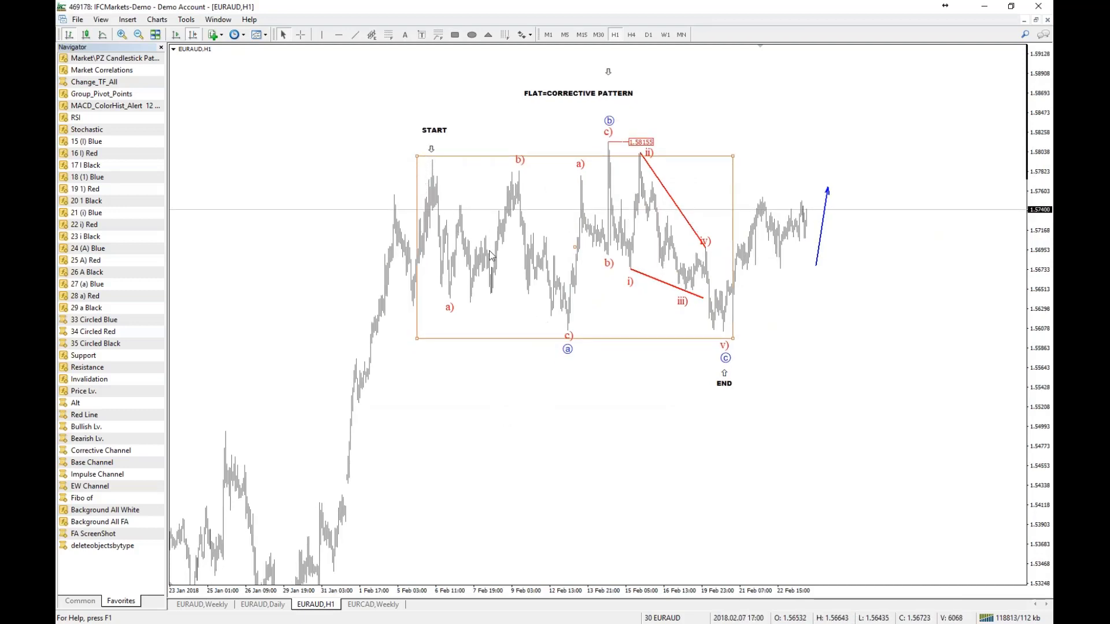
pyautogui.moveTo(628, 408); pyautogui.dragTo(653, 414)
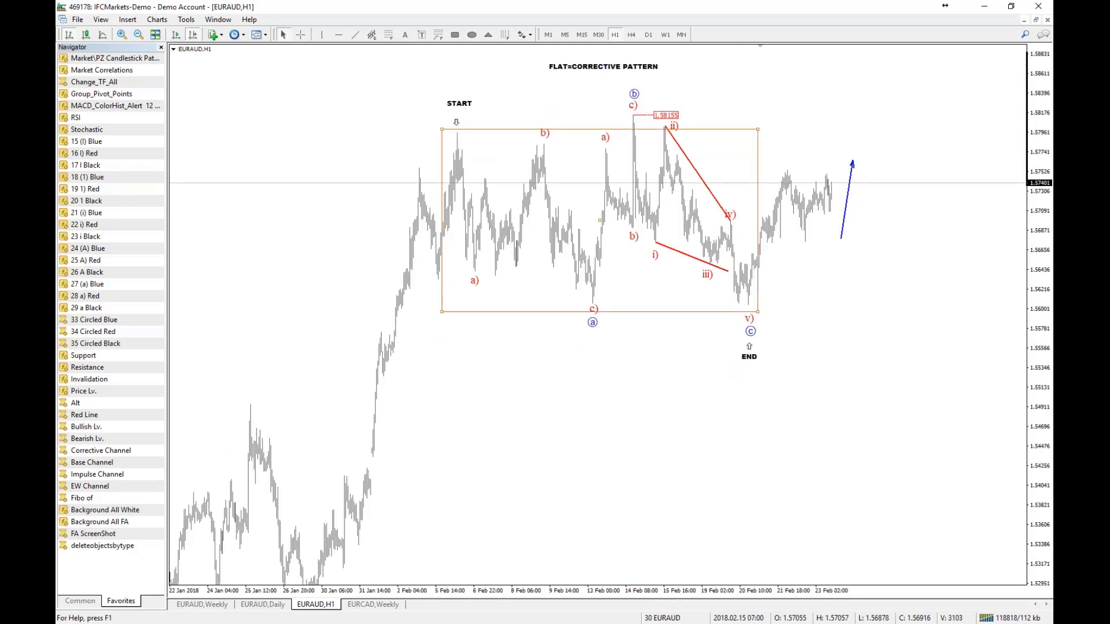
pyautogui.moveTo(654, 468); pyautogui.dragTo(657, 477)
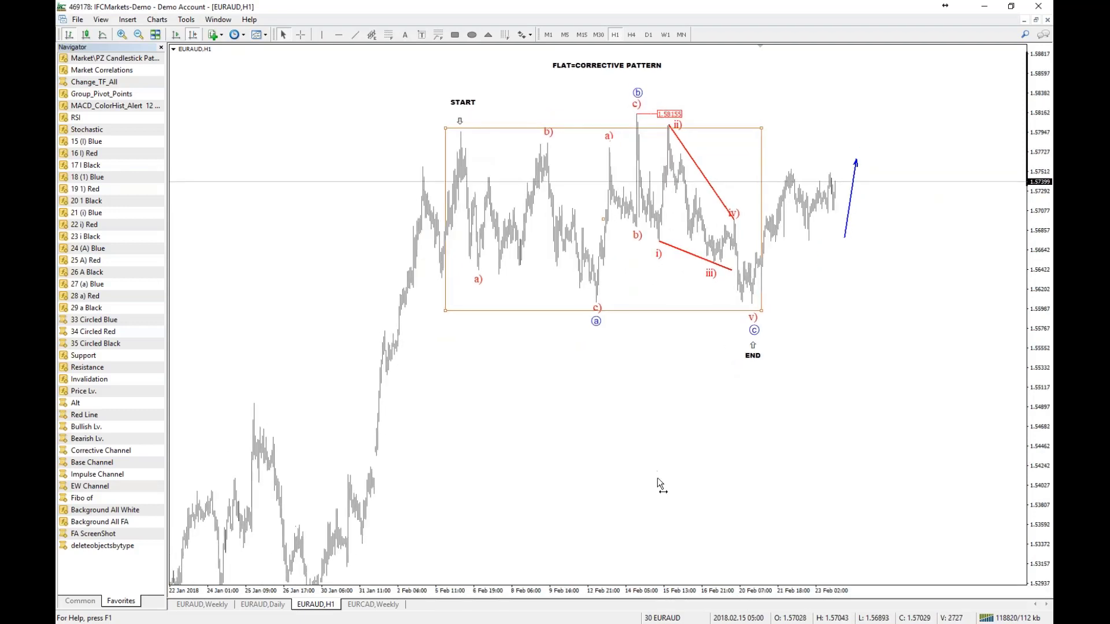
pyautogui.click(455, 34)
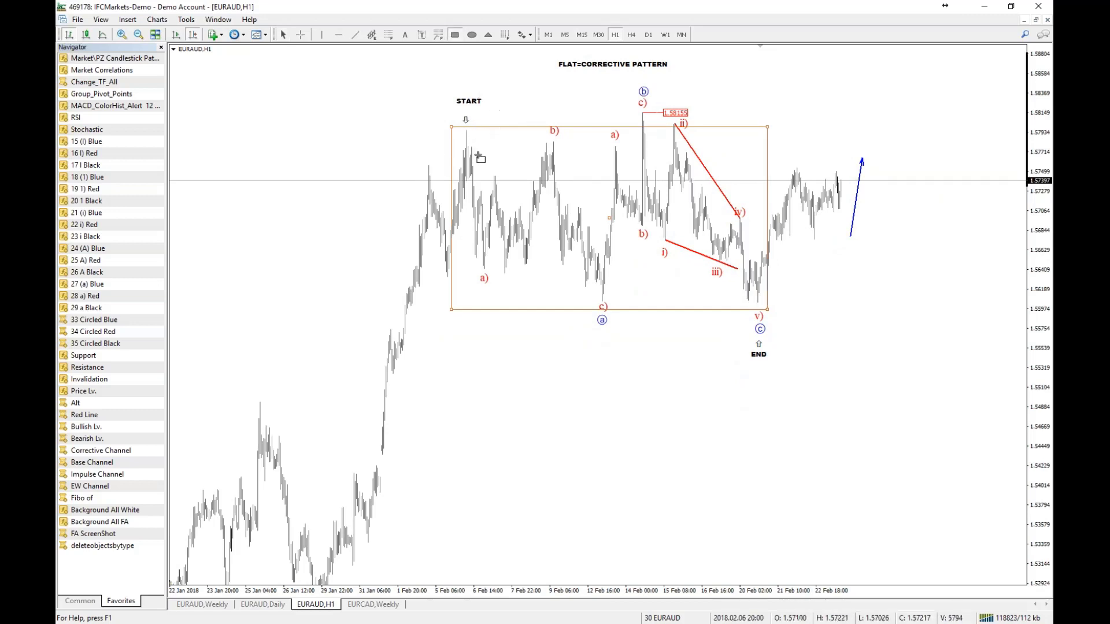
pyautogui.moveTo(466, 121); pyautogui.dragTo(327, 572)
pyautogui.click(537, 326)
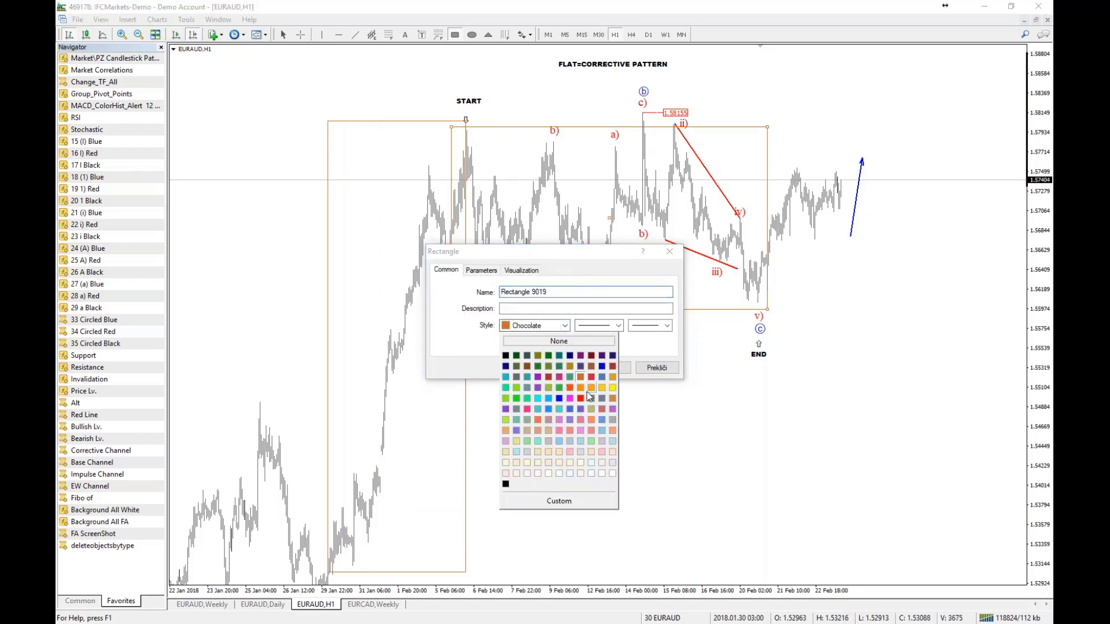
pyautogui.click(588, 378)
pyautogui.click(607, 368)
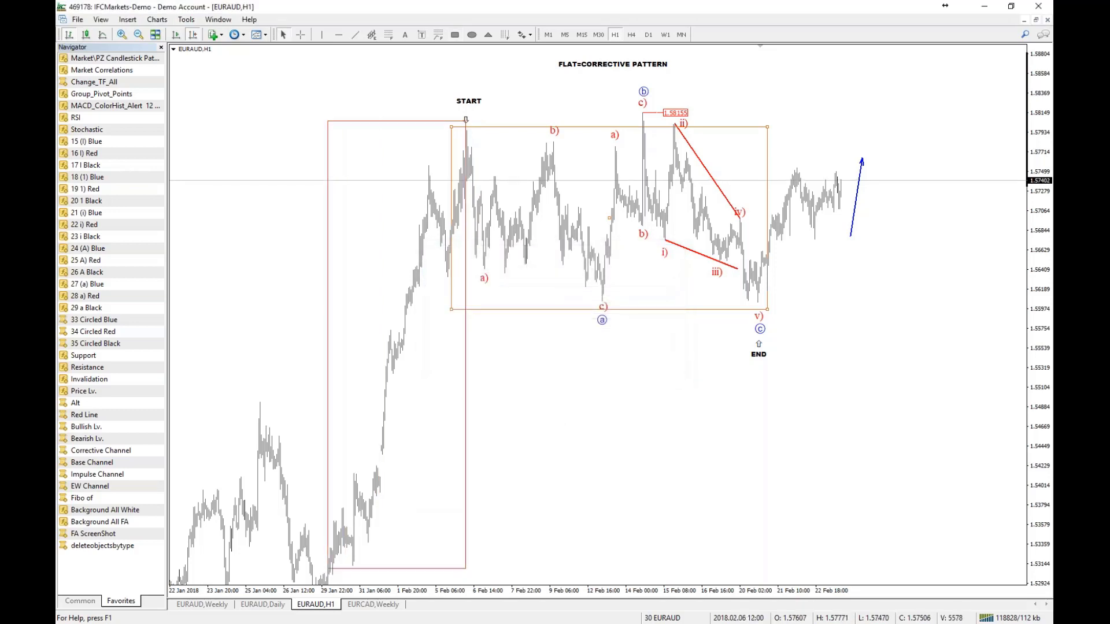
pyautogui.moveTo(466, 572); pyautogui.dragTo(444, 570)
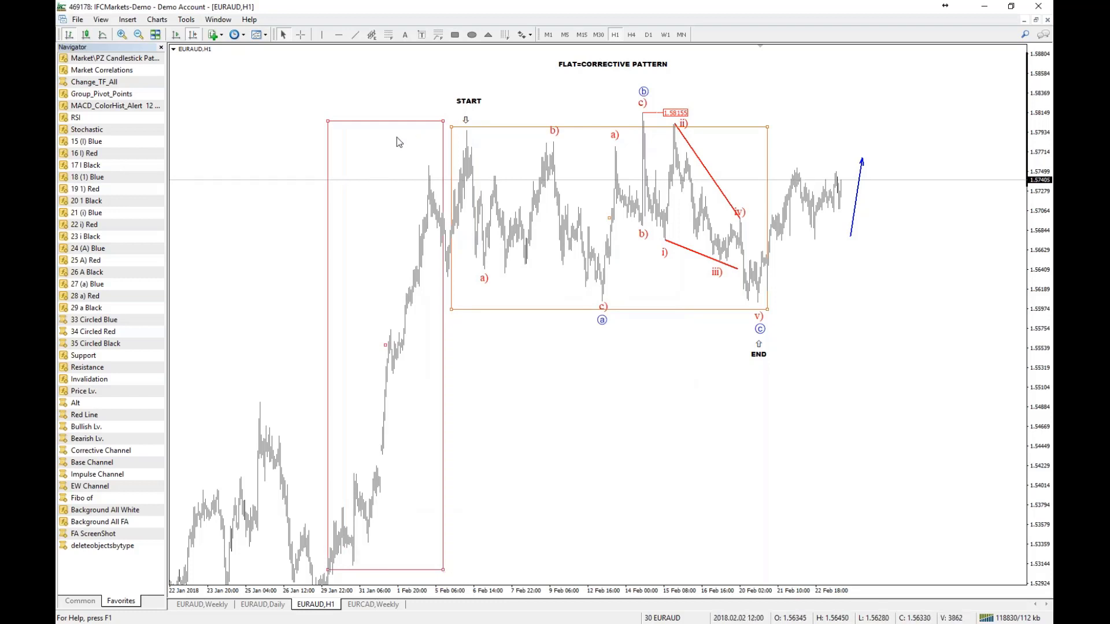
pyautogui.moveTo(328, 120); pyautogui.dragTo(329, 129)
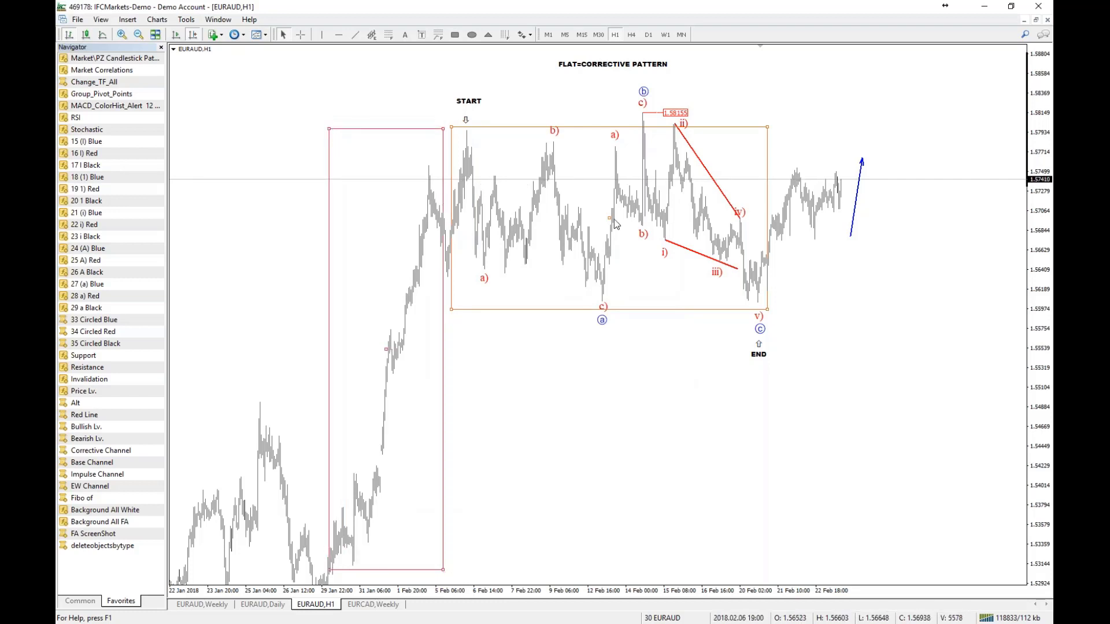
pyautogui.scroll(-2, 675, 216)
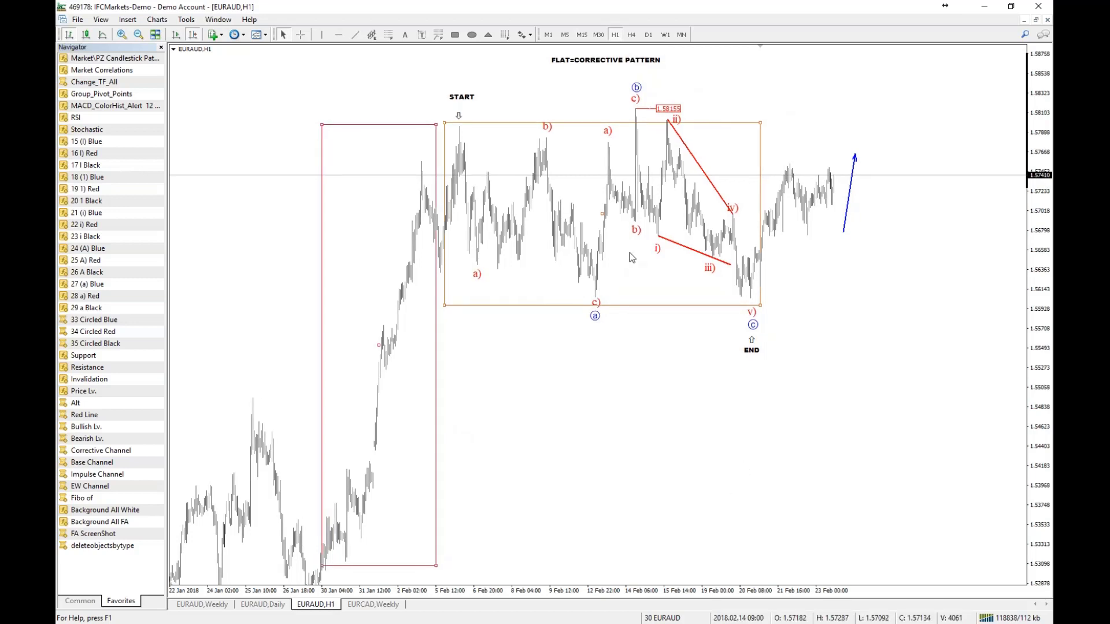
pyautogui.moveTo(668, 378); pyautogui.dragTo(607, 448)
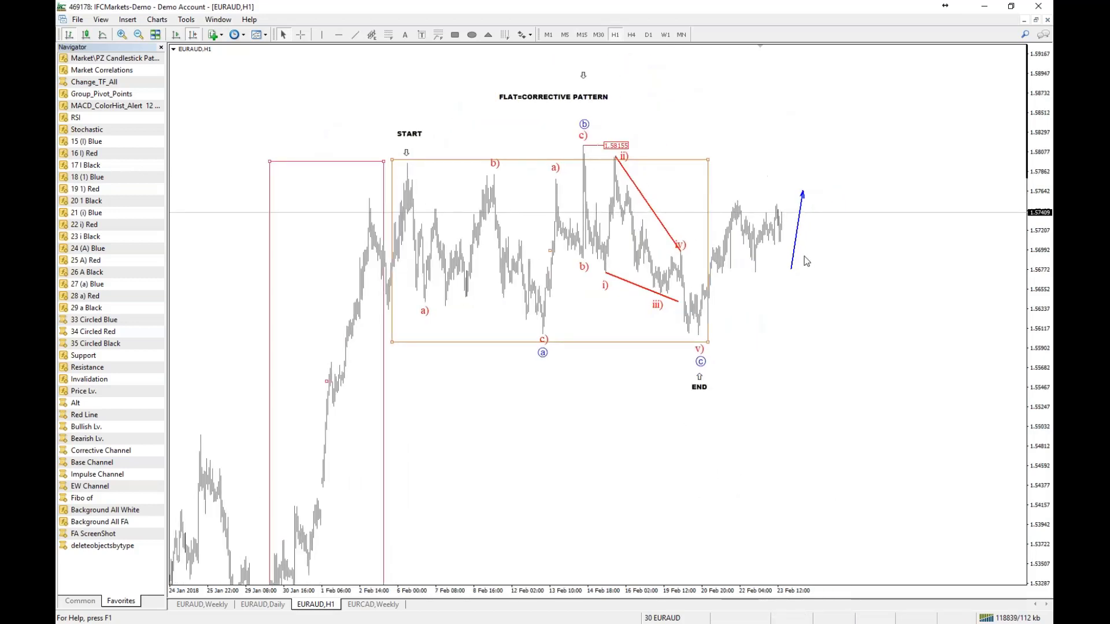
# - Compress the chart and pull the orange box's right side inward
pyautogui.moveTo(1040, 263); pyautogui.dragTo(1040, 276)
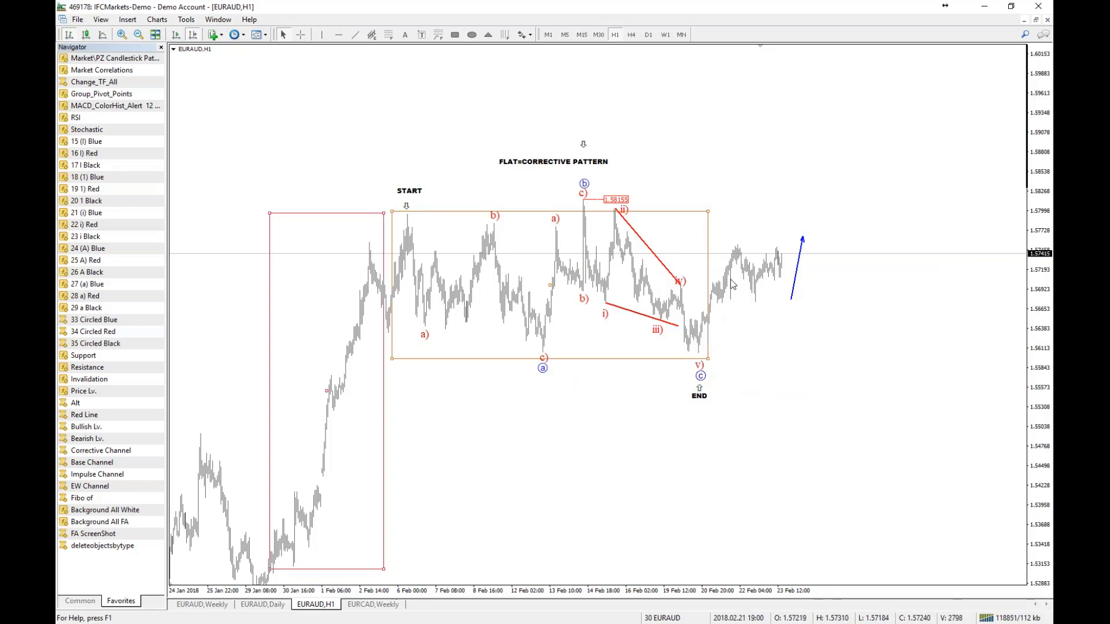
pyautogui.moveTo(708, 358); pyautogui.dragTo(667, 361)
pyautogui.middleClick(696, 353)
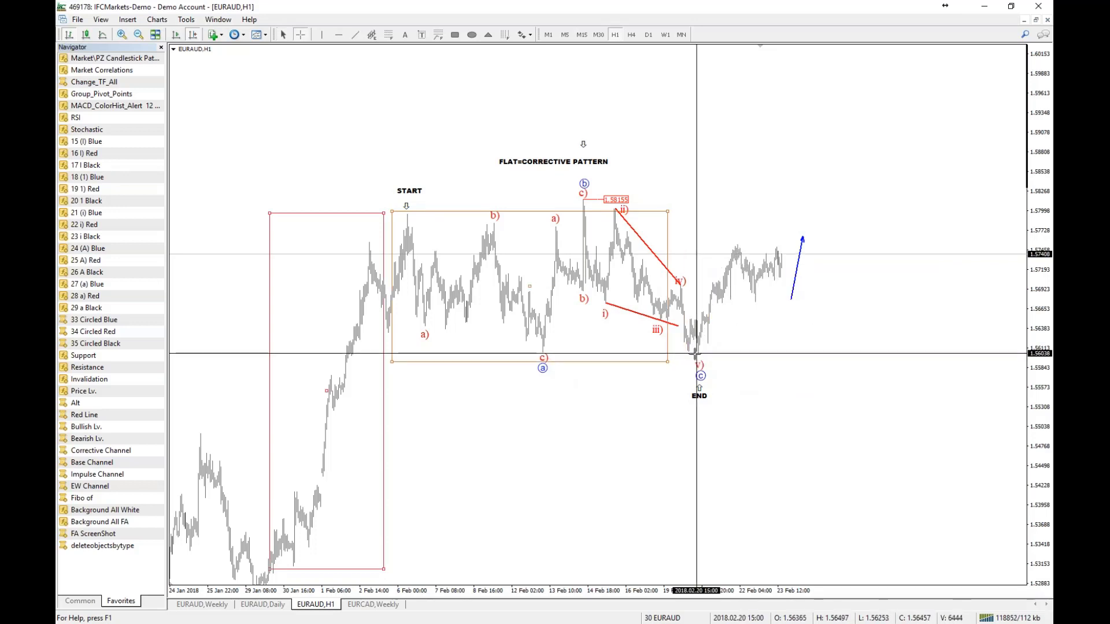
pyautogui.press('Escape')
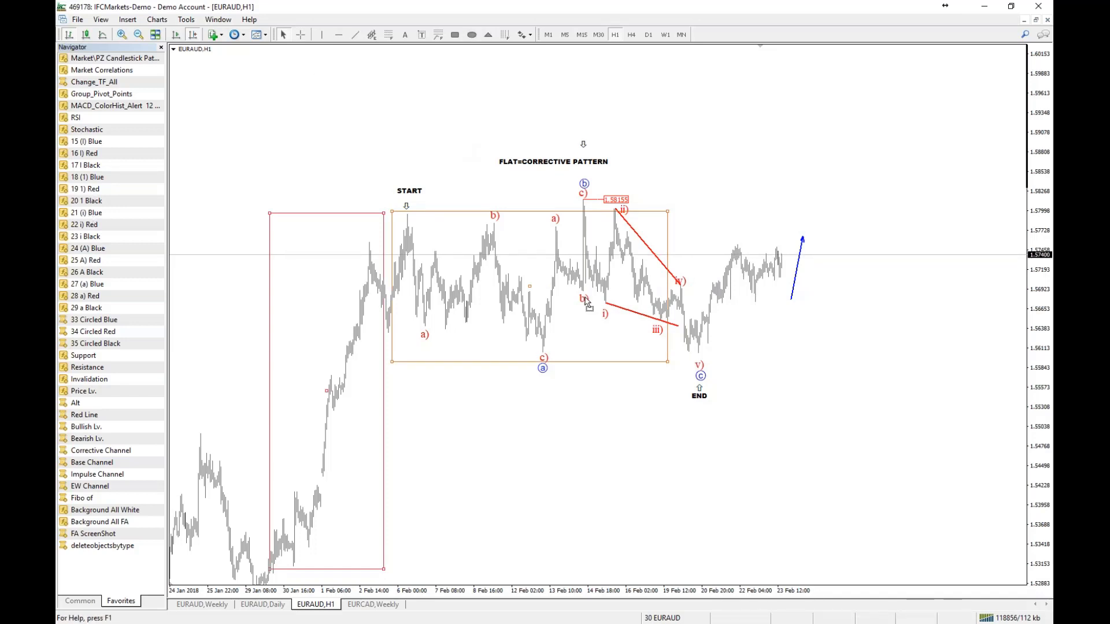
# - Label the rise after END as waves i) through v) with the red wave-label tool
pyautogui.moveTo(92, 227); pyautogui.dragTo(699, 317)
pyautogui.press('Return')
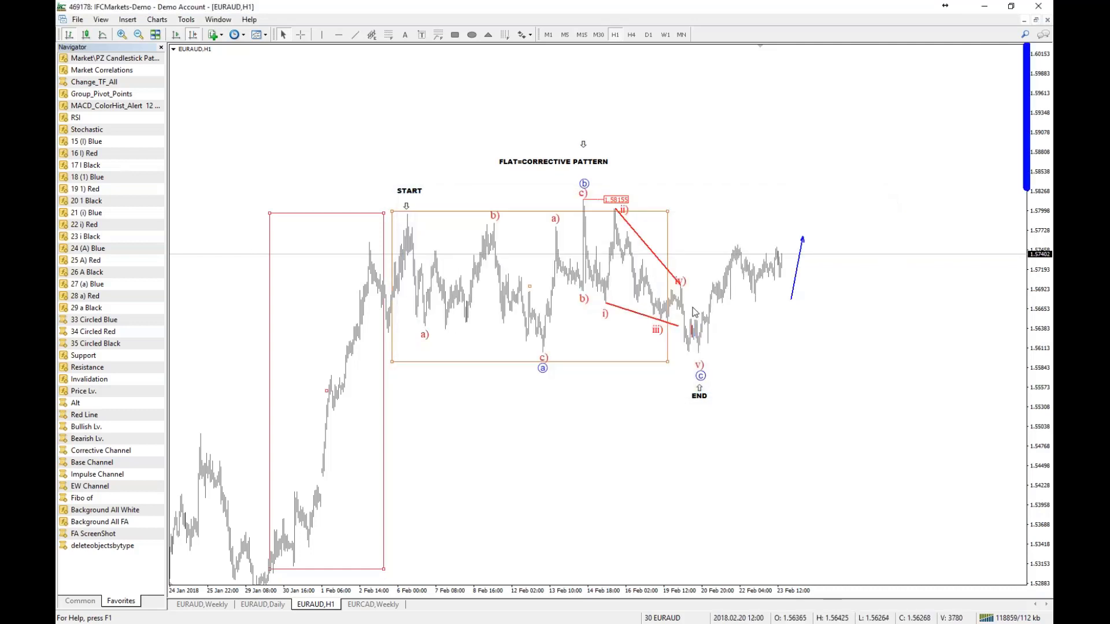
pyautogui.click(702, 359)
pyautogui.click(724, 253)
pyautogui.click(730, 310)
pyautogui.click(737, 234)
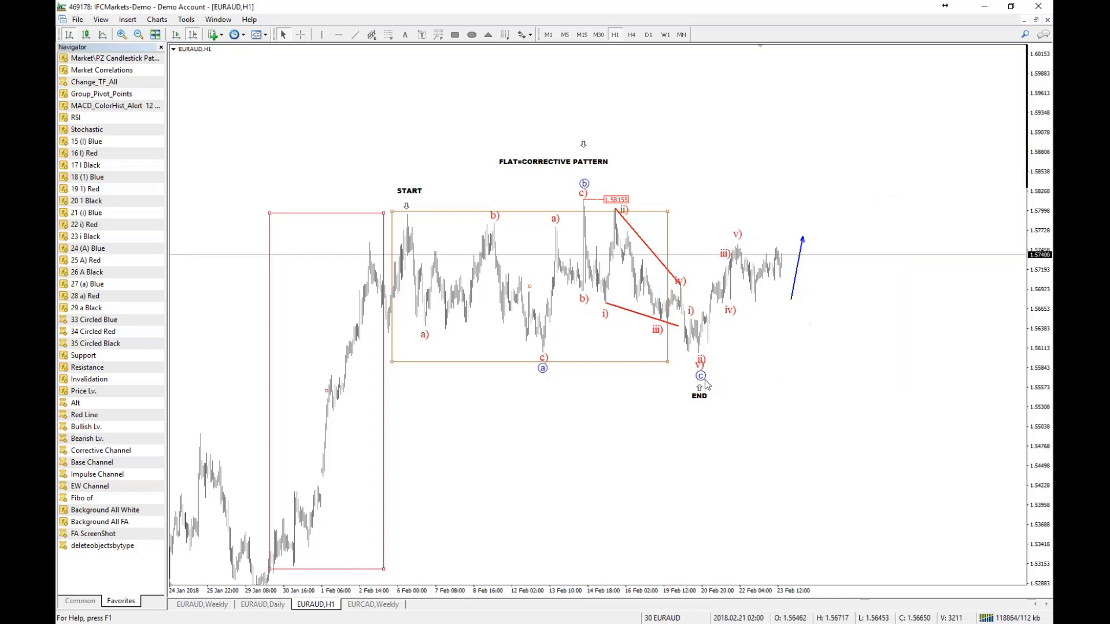
pyautogui.moveTo(700, 365); pyautogui.dragTo(693, 376)
# - Delete both the orange and crimson rectangles
pyautogui.click(699, 388)
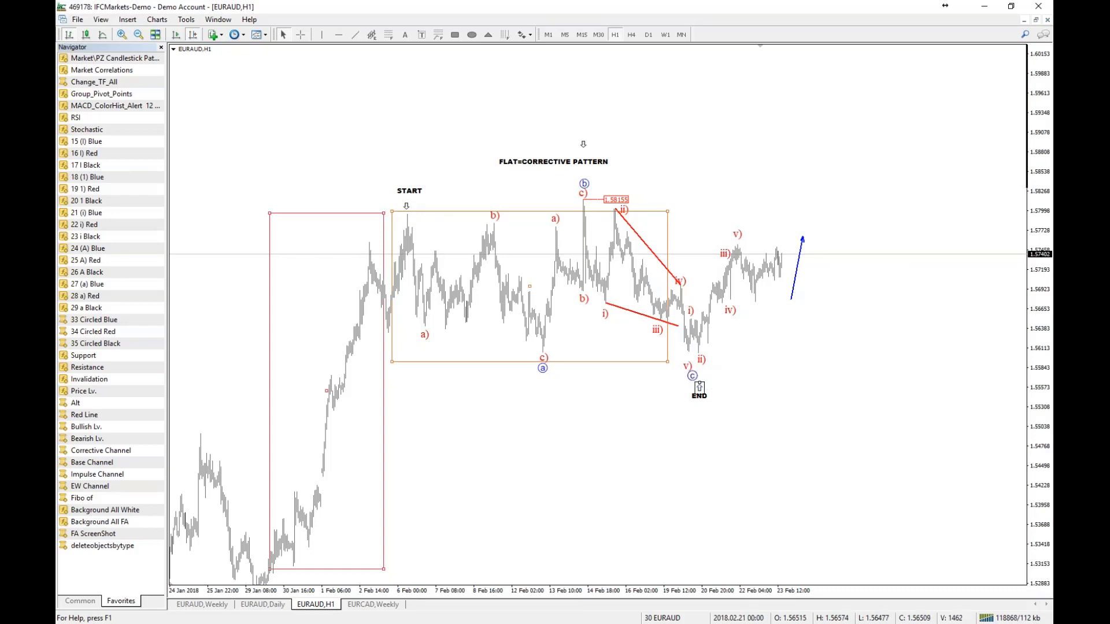
pyautogui.click(699, 397)
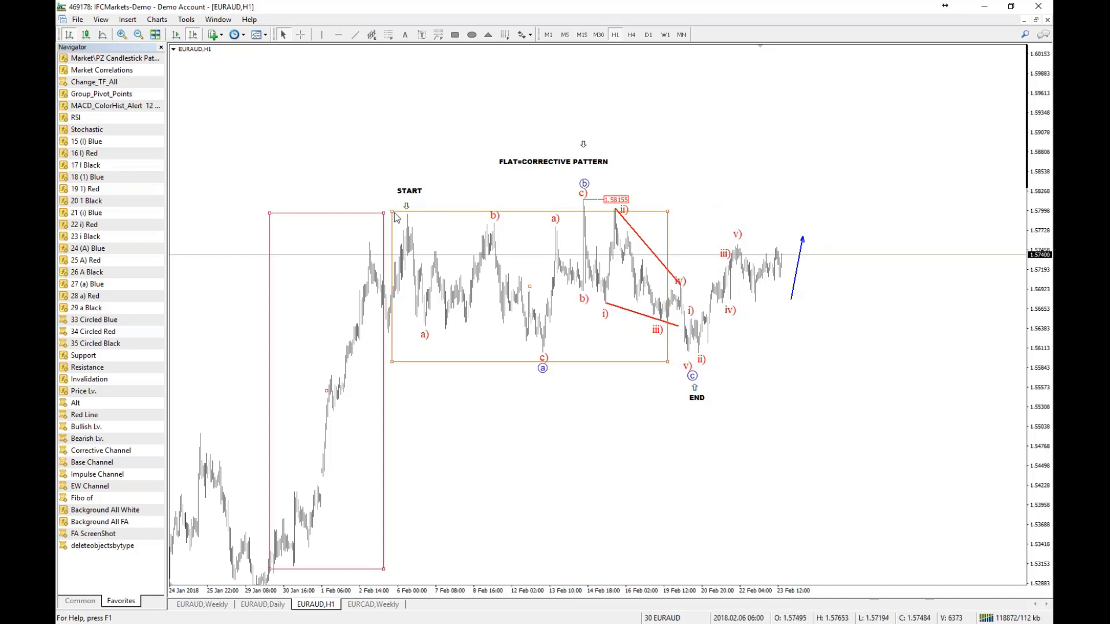
pyautogui.press('Delete')
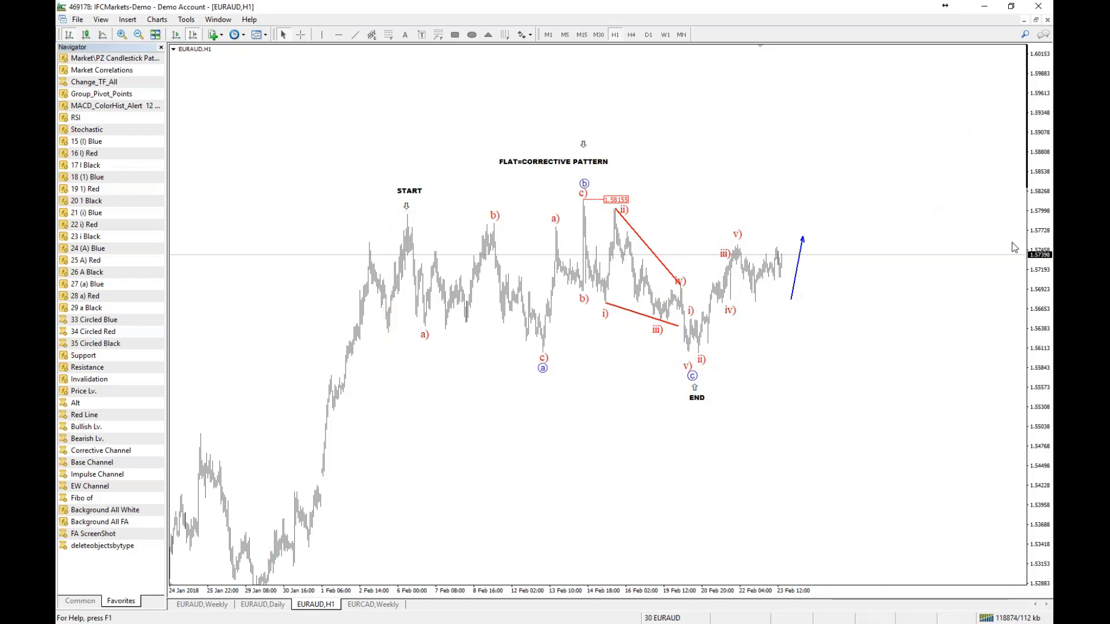
# - Restore the EURAUD H1 chart into its own window and enlarge it
pyautogui.moveTo(1039, 263); pyautogui.dragTo(1035, 241)
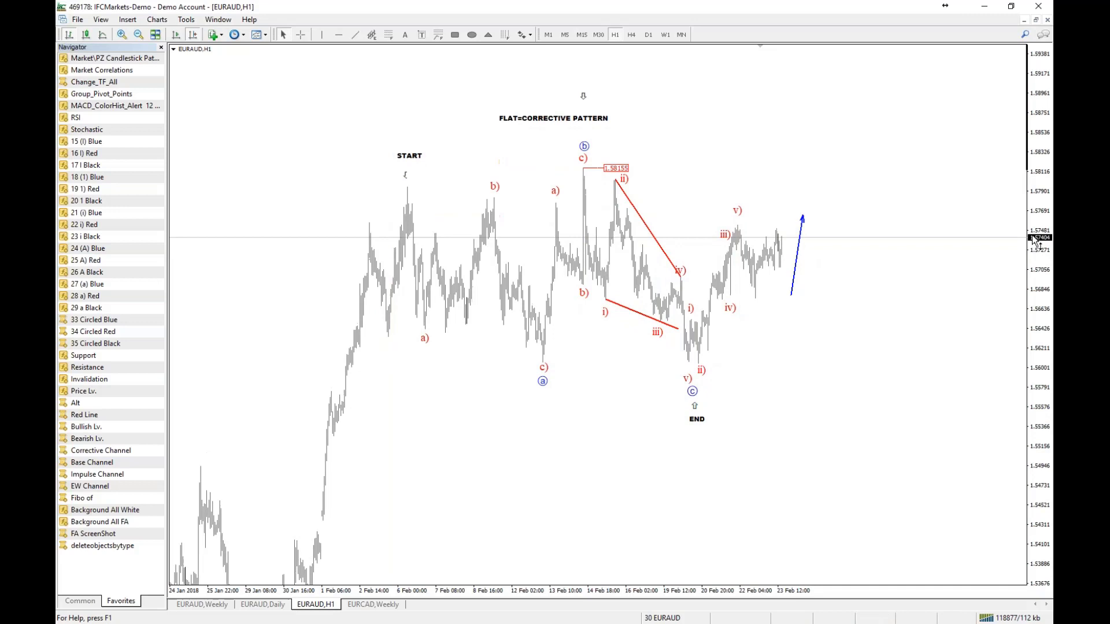
pyautogui.click(1037, 21)
pyautogui.moveTo(706, 207); pyautogui.dragTo(762, 199)
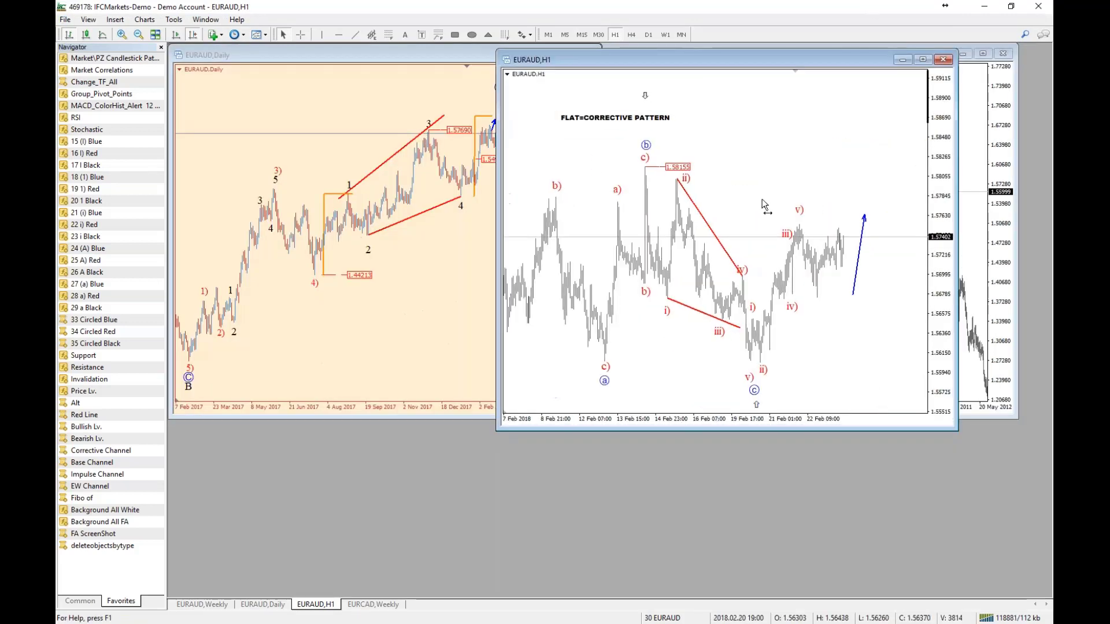
pyautogui.moveTo(496, 206); pyautogui.dragTo(566, 190)
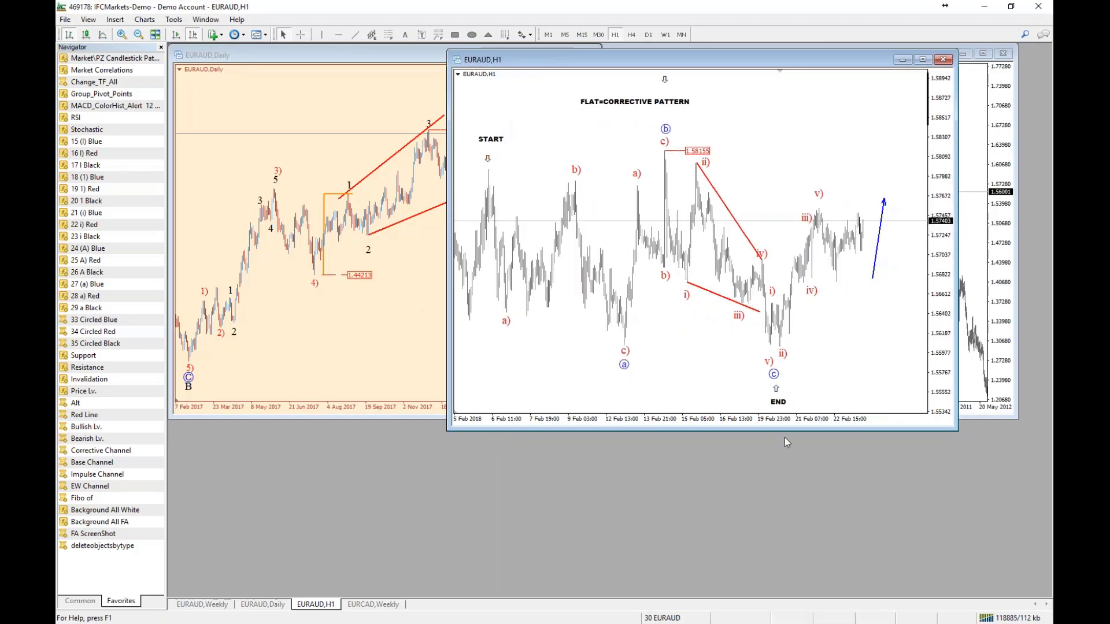
pyautogui.moveTo(774, 427); pyautogui.dragTo(774, 459)
# - Rescale the H1 chart and reshape the blue arrow into a projected zigzag
pyautogui.moveTo(940, 292); pyautogui.dragTo(932, 248)
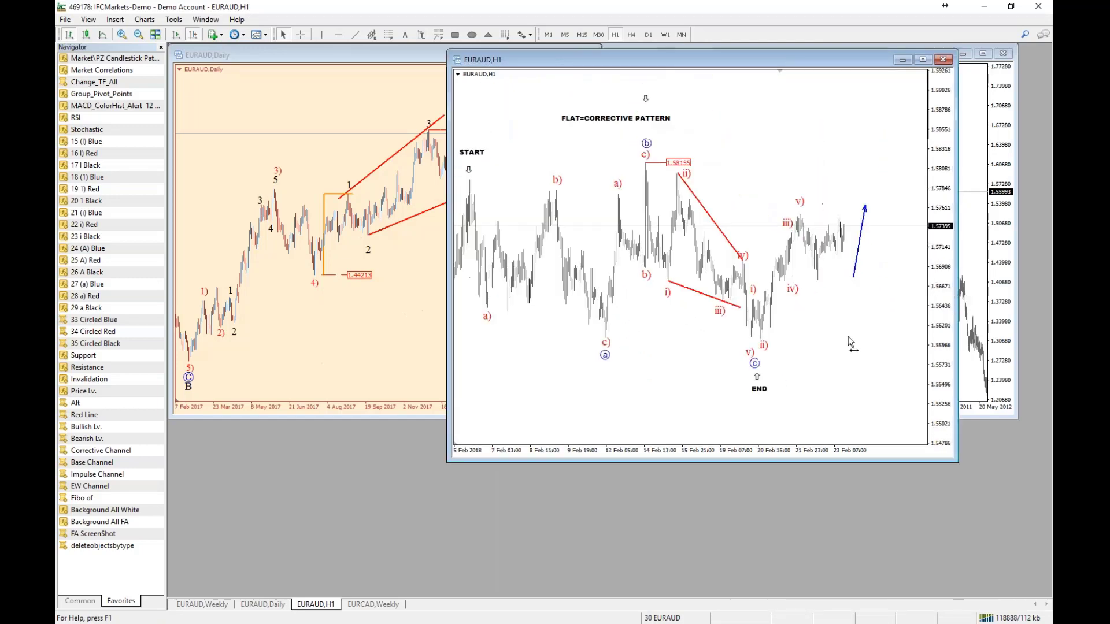
pyautogui.moveTo(861, 341); pyautogui.dragTo(845, 344)
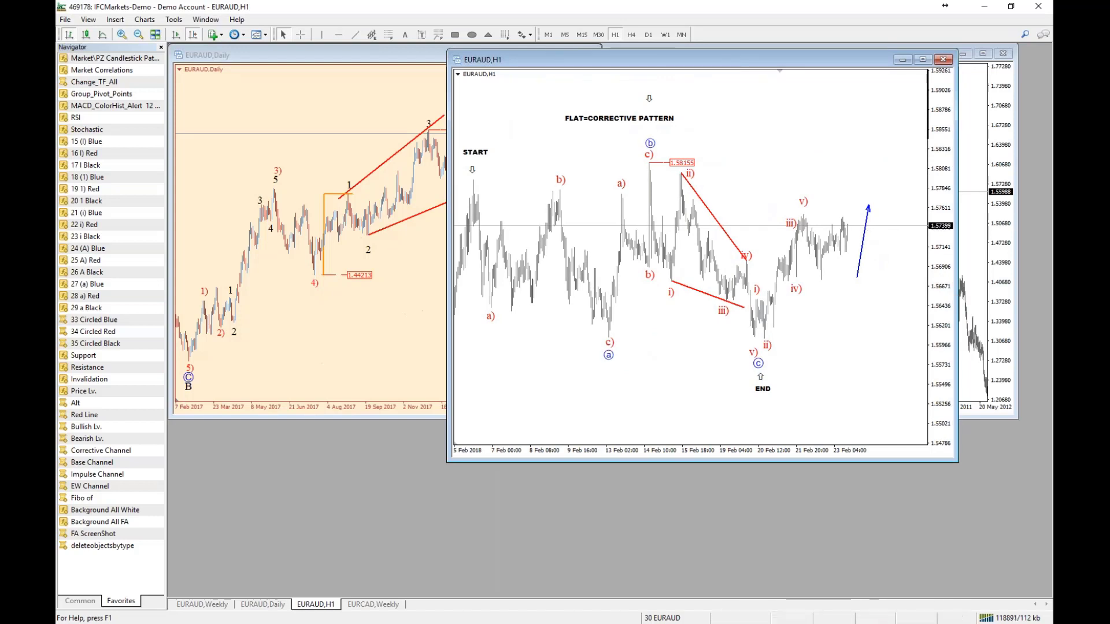
pyautogui.moveTo(865, 241)
pyautogui.mouseDown()
pyautogui.moveTo(870, 169)
pyautogui.moveTo(854, 222)
pyautogui.moveTo(860, 214)
pyautogui.moveTo(878, 287)
pyautogui.moveTo(897, 176)
pyautogui.moveTo(896, 185)
pyautogui.mouseUp()
# - Label the projected zigzag's low as c) and its high as b)
pyautogui.click(869, 212)
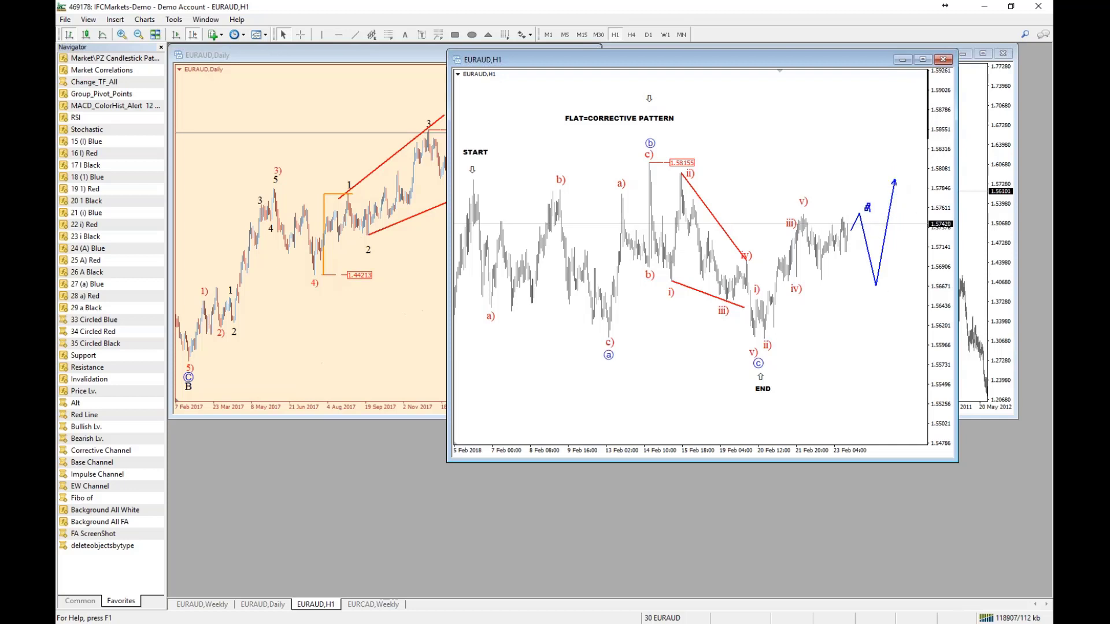
pyautogui.moveTo(118, 321); pyautogui.dragTo(823, 294)
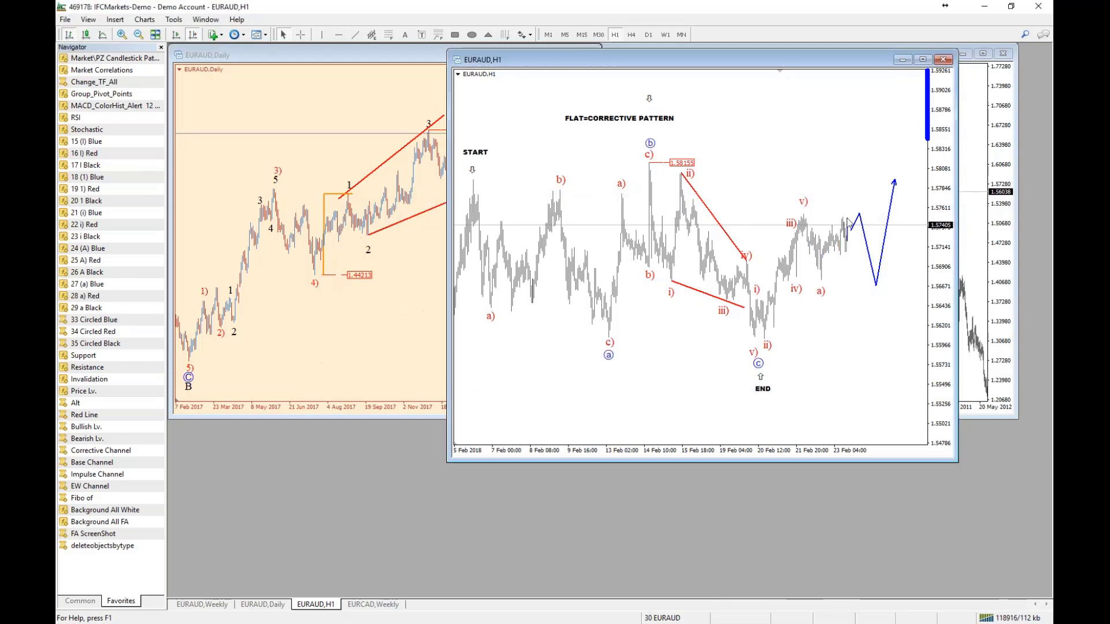
pyautogui.click(877, 297)
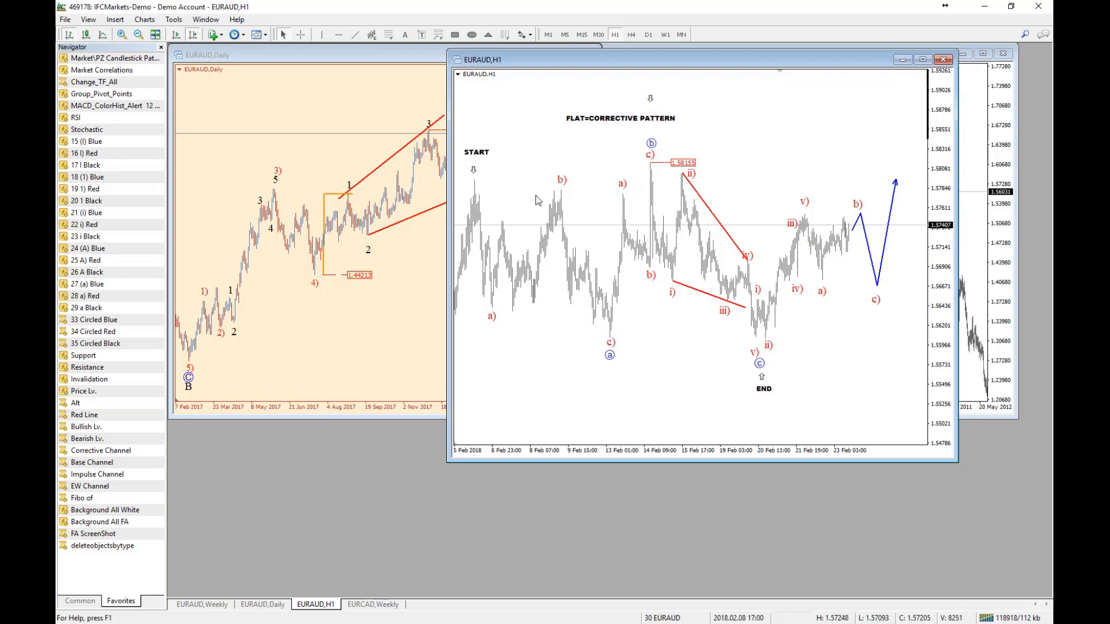
pyautogui.click(856, 198)
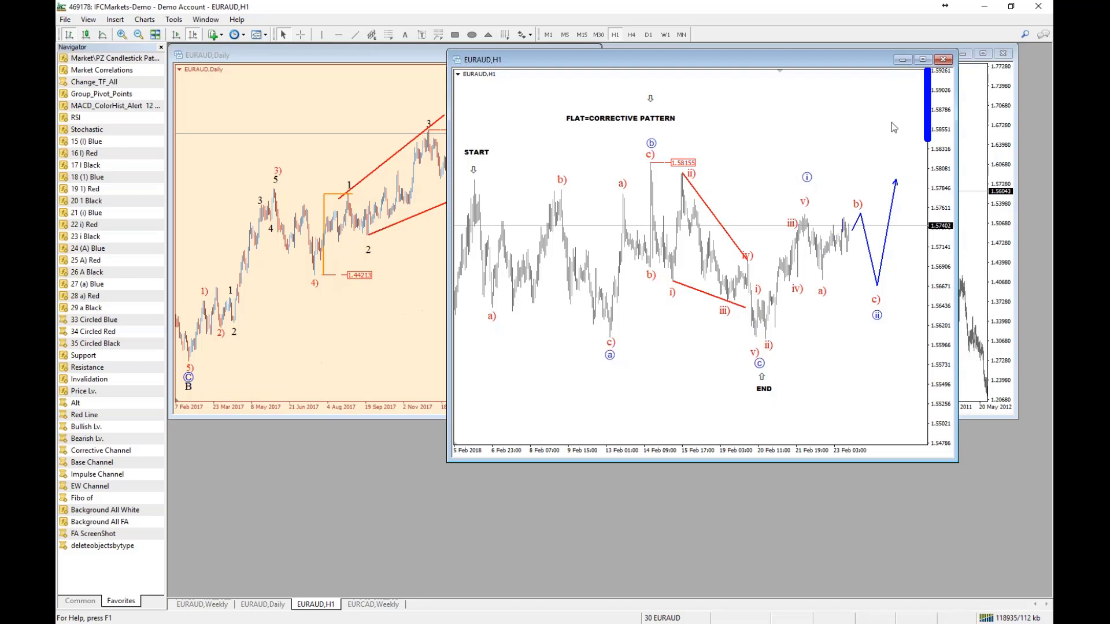
# - Place circled wave labels at the top right, keeping circled iii and deleting the extras
pyautogui.click(908, 115)
pyautogui.click(919, 83)
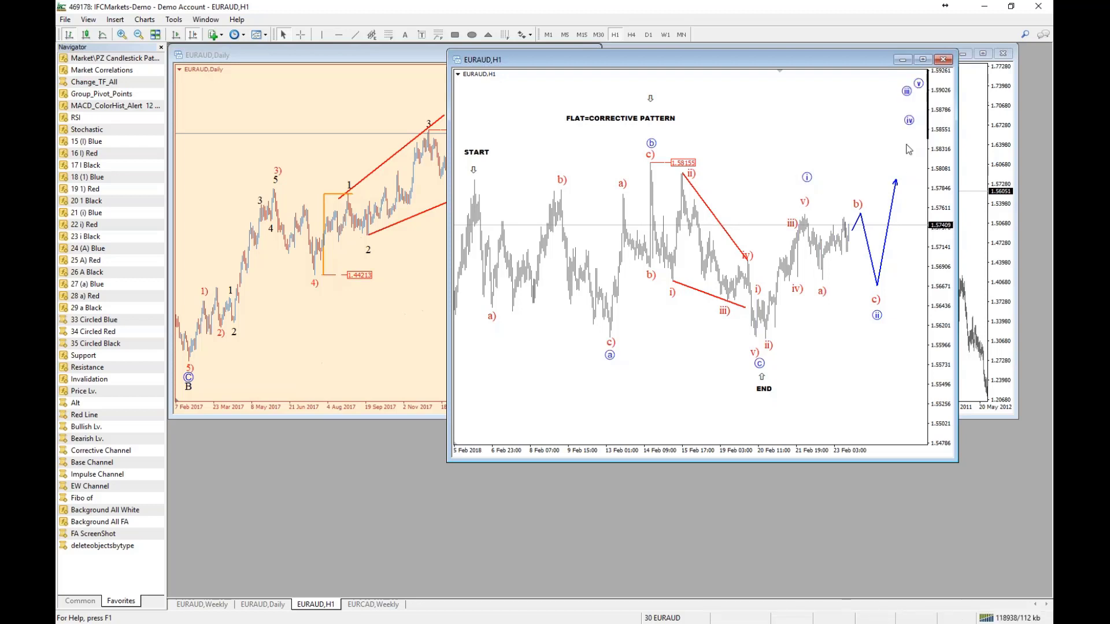
pyautogui.click(909, 120)
pyautogui.press('Delete')
pyautogui.click(918, 83)
pyautogui.press('Delete')
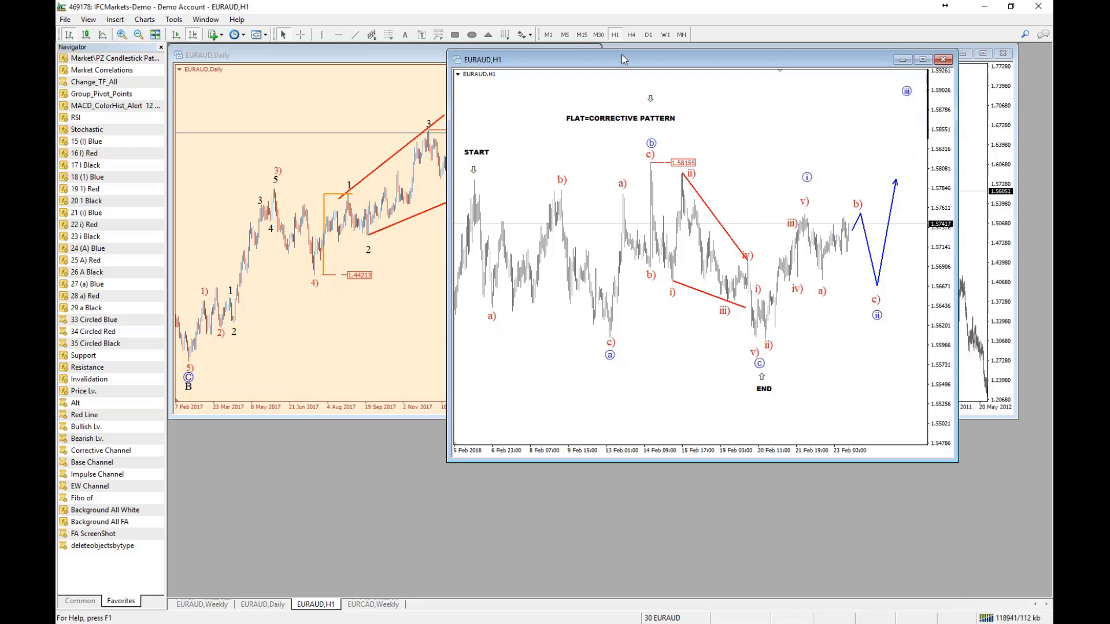
# - Capture the EURAUD H1 window with ScreenHunter and bring up its Save As dialog
pyautogui.press('Print')
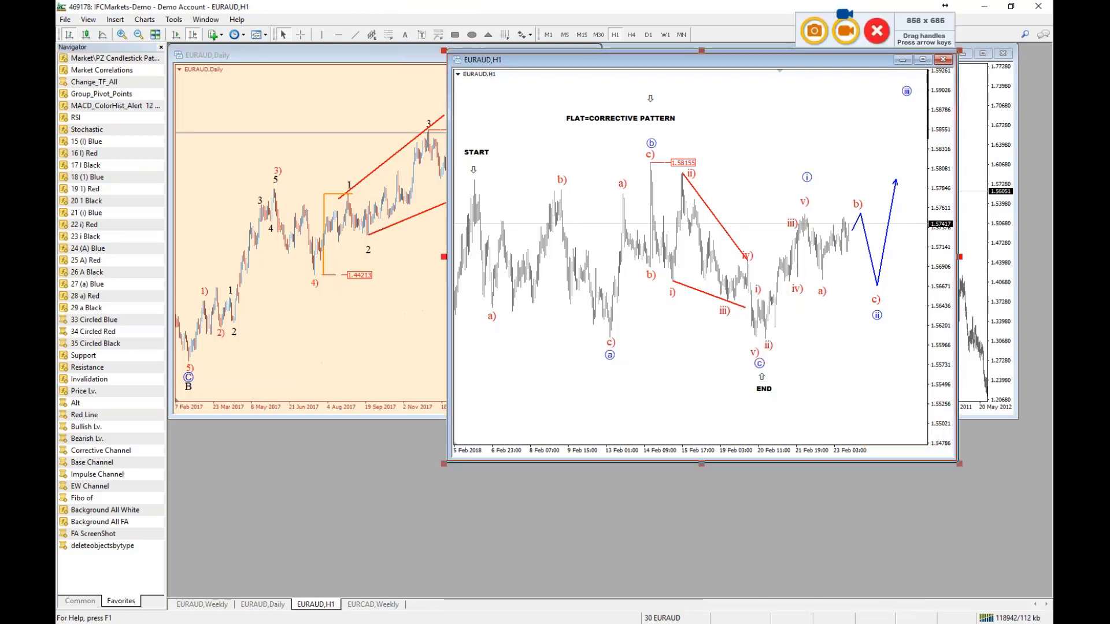
pyautogui.press('Return')
pyautogui.click(499, 345)
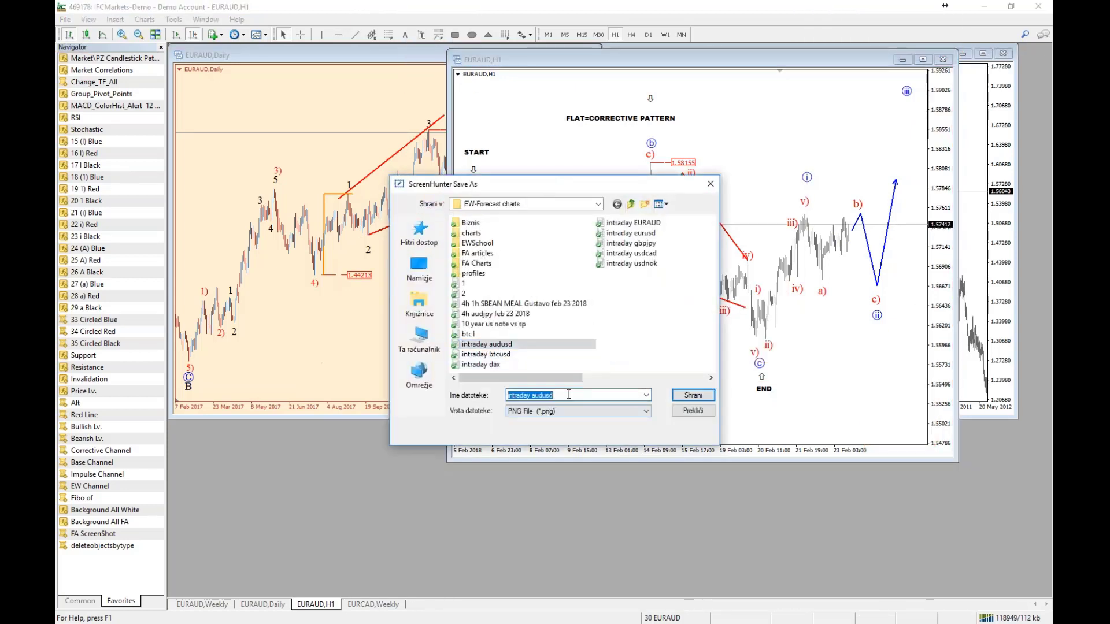